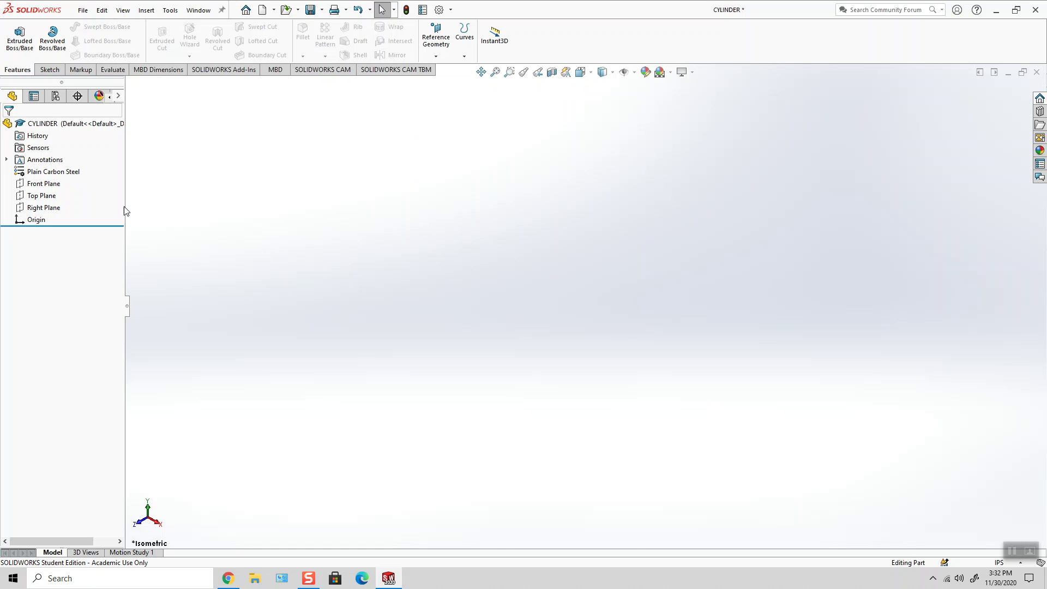
# Start a sketch on the Top Plane and draw a center rectangle about 2.82 in wide, centred on the origin
pyautogui.rightClick(51, 198)
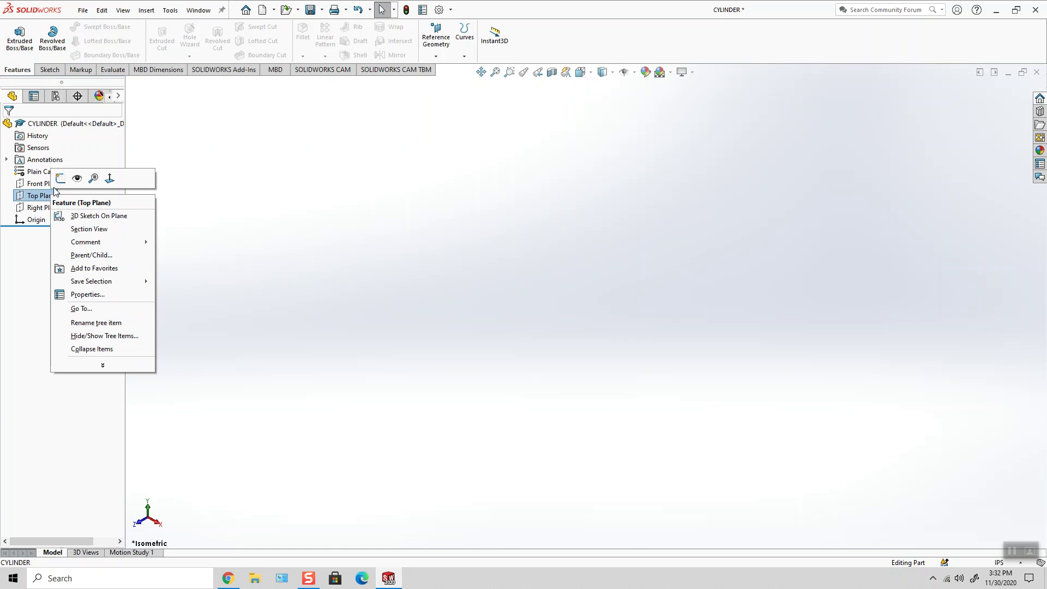
pyautogui.click(63, 180)
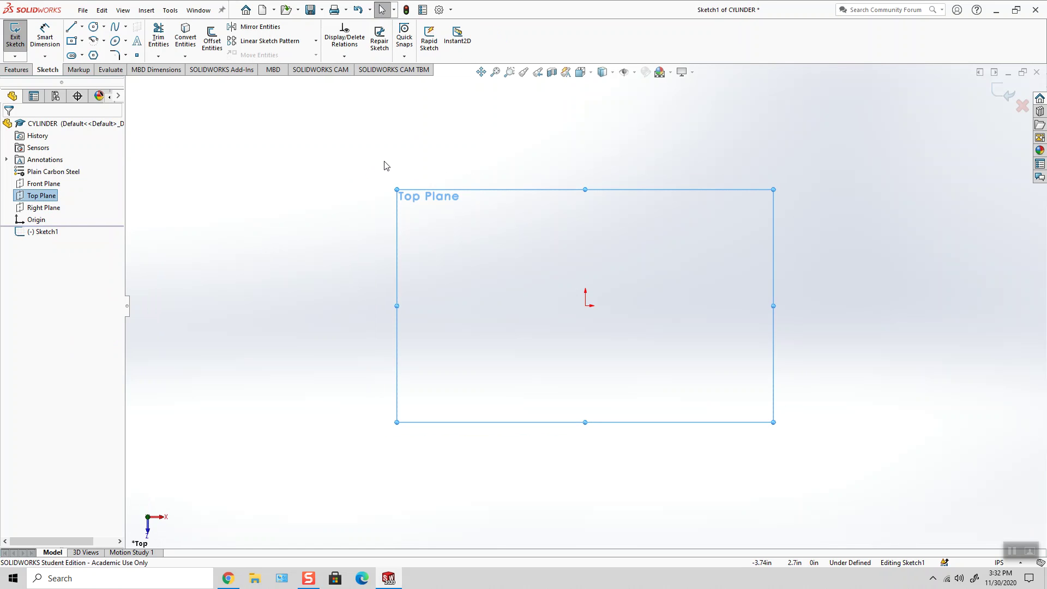
pyautogui.click(73, 42)
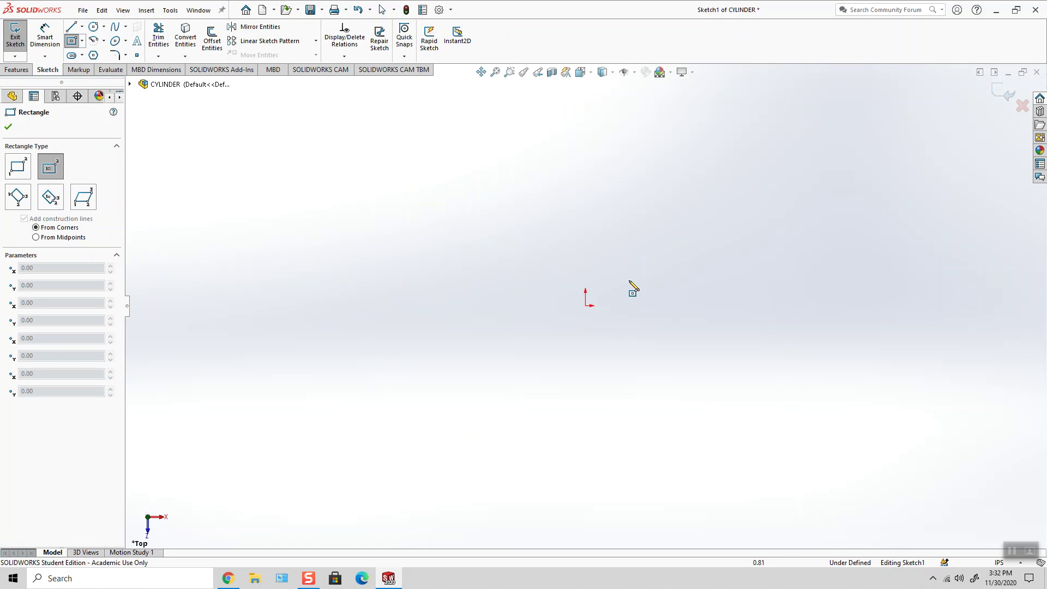
pyautogui.click(586, 306)
pyautogui.click(662, 380)
# Dimension the rectangle's lower horizontal side and set its length to .75 in
pyautogui.click(44, 37)
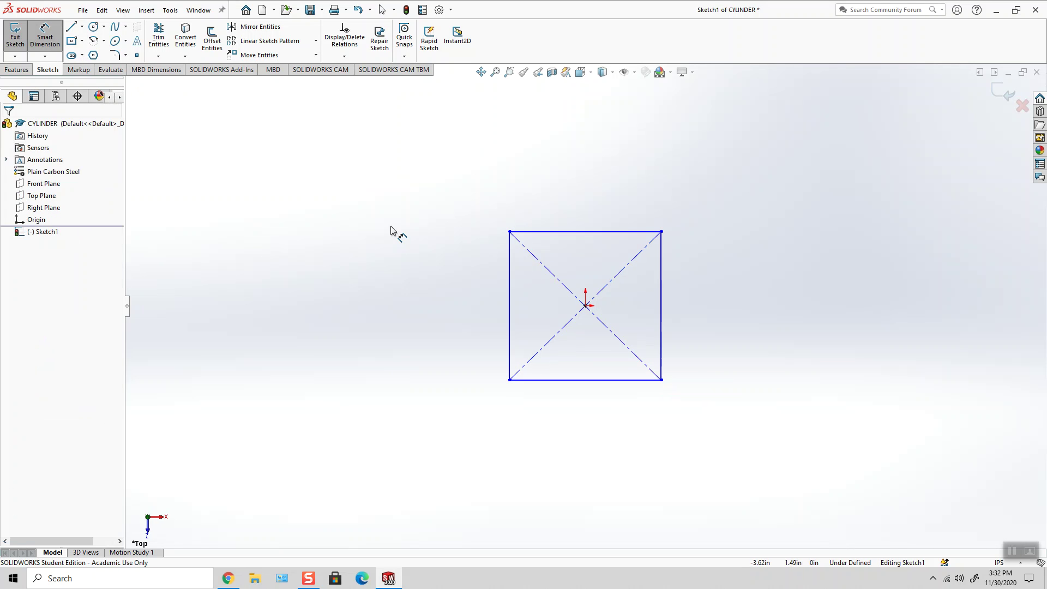
pyautogui.click(604, 381)
pyautogui.click(603, 429)
pyautogui.write('.75')
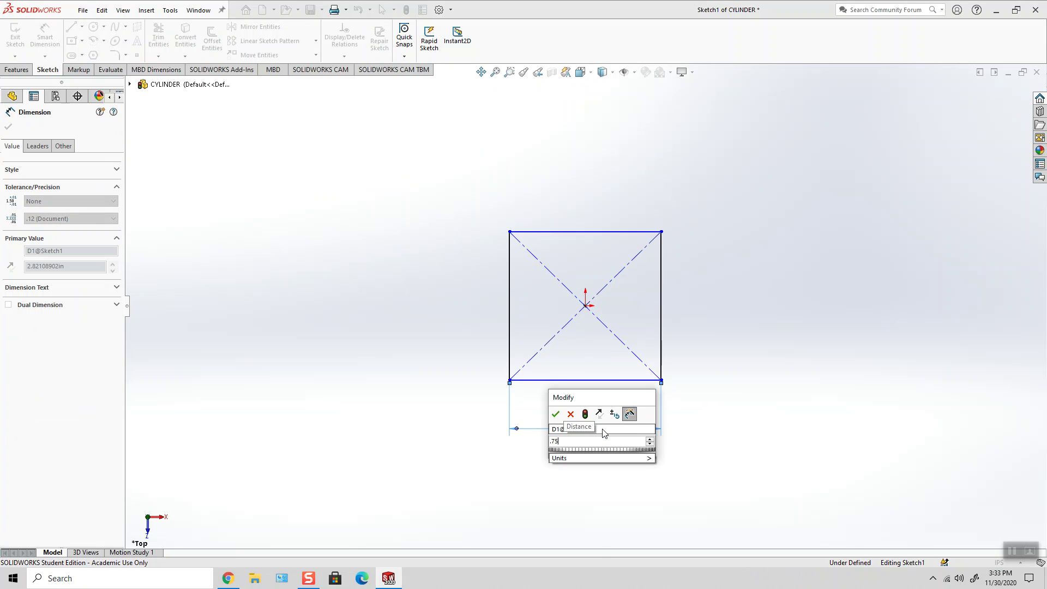
pyautogui.press('Return')
pyautogui.click(627, 483)
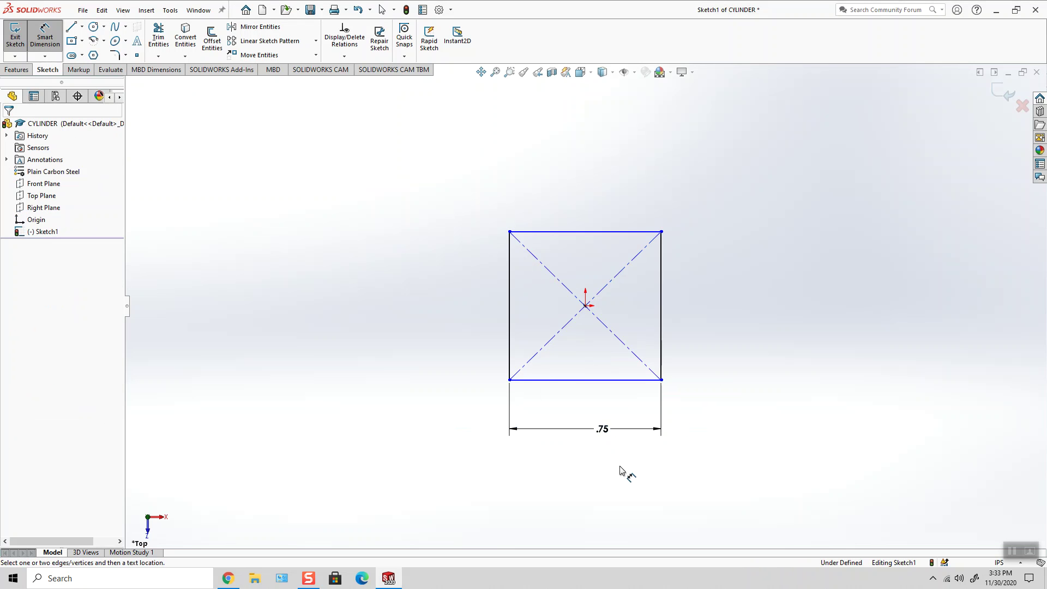
# Give the rectangle's width dimension a symmetric tolerance of .001 in, with three-decimal precision (.123) for both value and tolerance
pyautogui.click(602, 429)
pyautogui.click(60, 201)
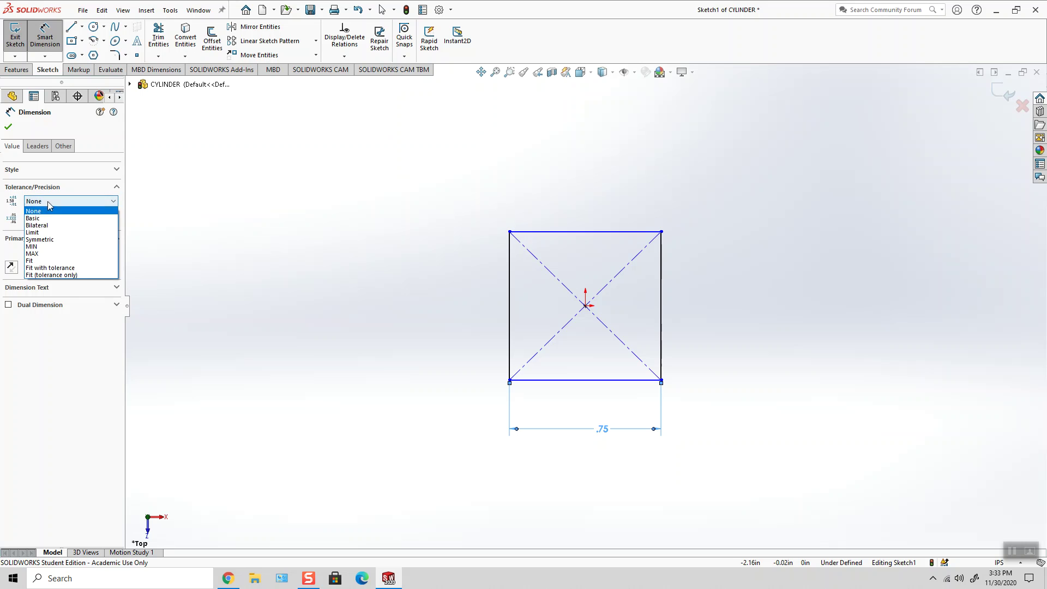
pyautogui.click(57, 241)
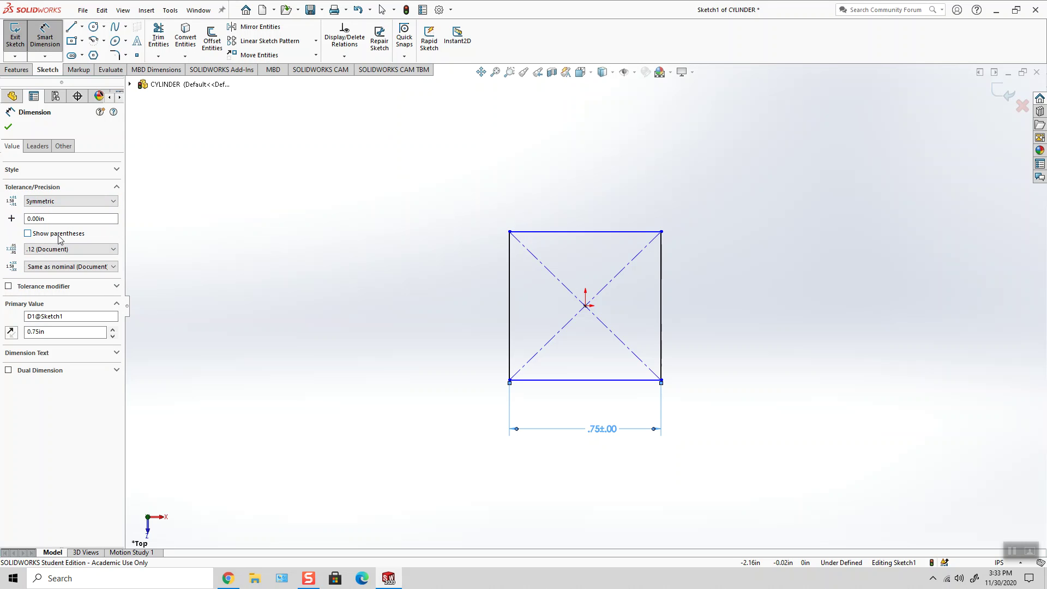
pyautogui.click(57, 249)
pyautogui.click(46, 280)
pyautogui.click(46, 267)
pyautogui.click(44, 273)
pyautogui.doubleClick(60, 221)
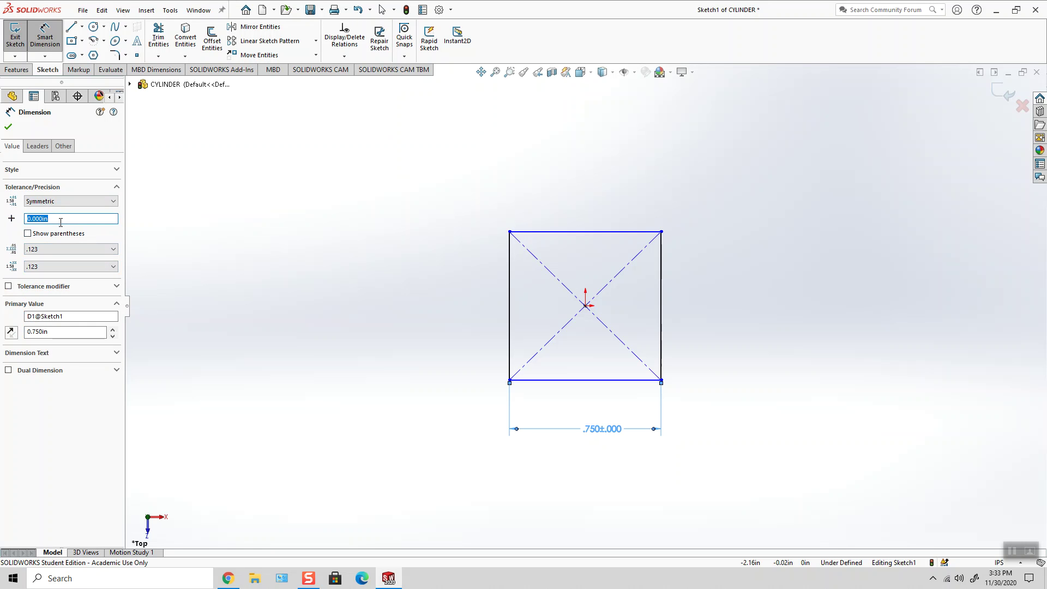
pyautogui.write('.001')
pyautogui.click(8, 128)
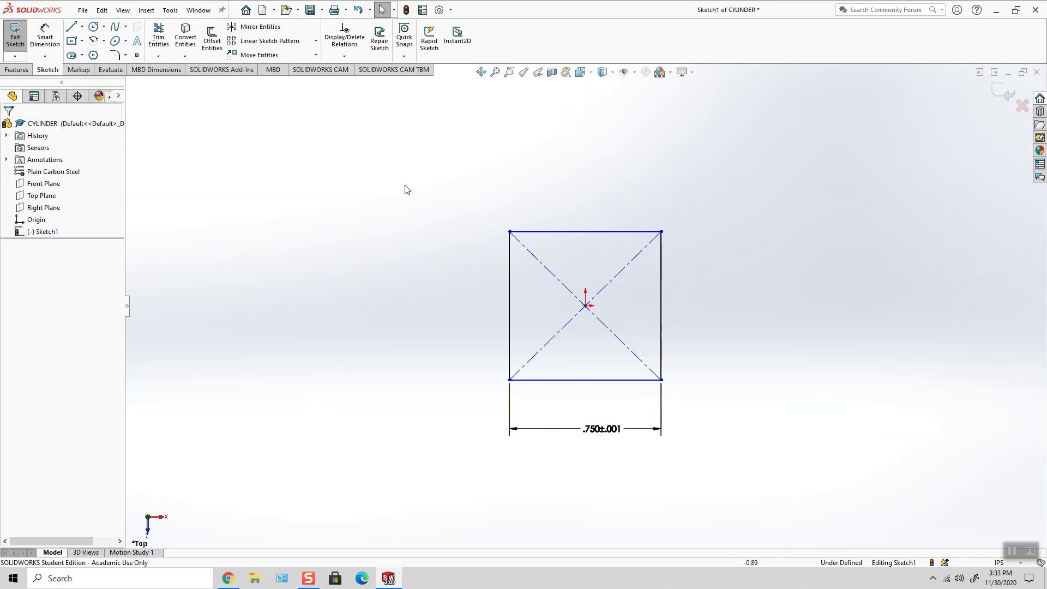
# Add an Equal relation between the rectangle's bottom line and its right vertical line
pyautogui.click(344, 57)
pyautogui.click(354, 85)
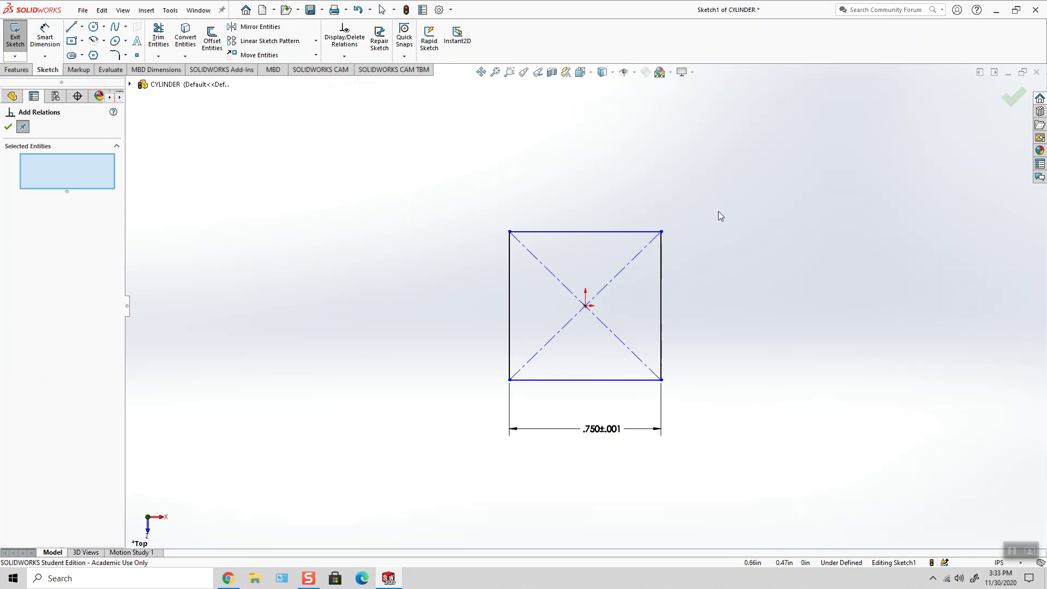
pyautogui.click(621, 380)
pyautogui.click(661, 303)
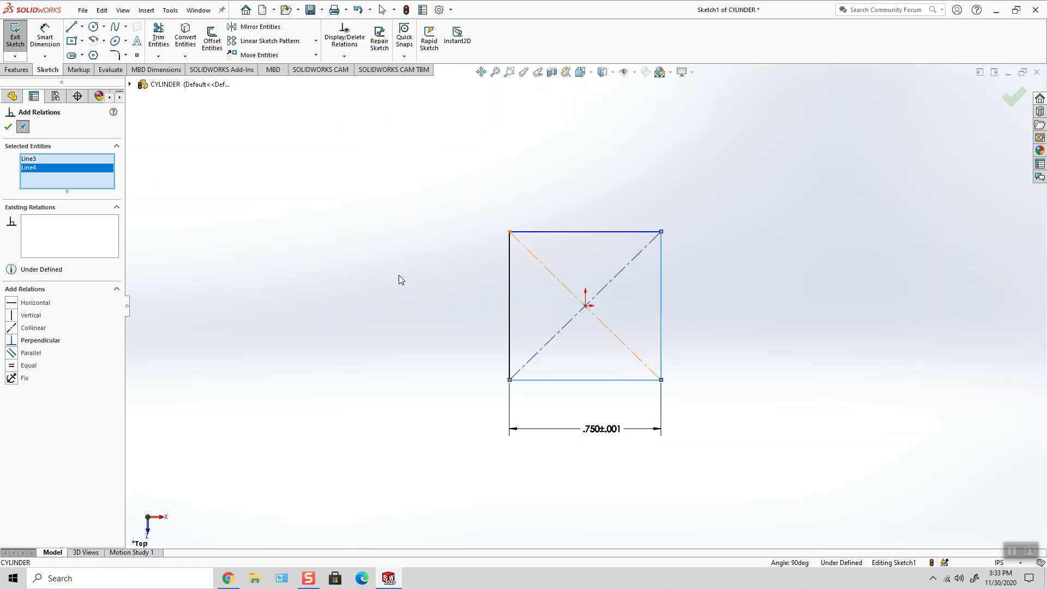
pyautogui.click(16, 366)
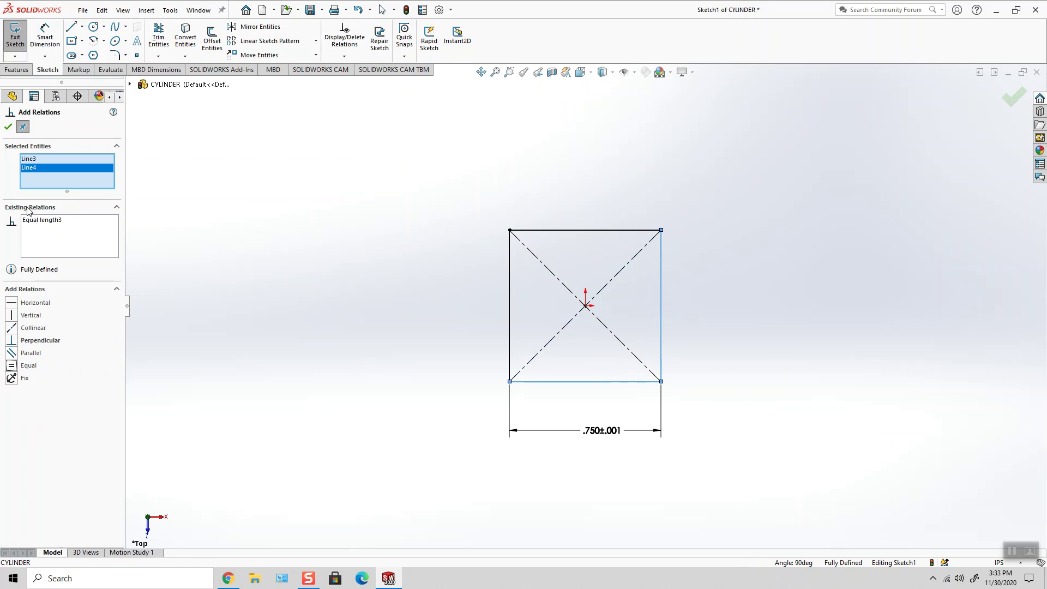
pyautogui.click(8, 127)
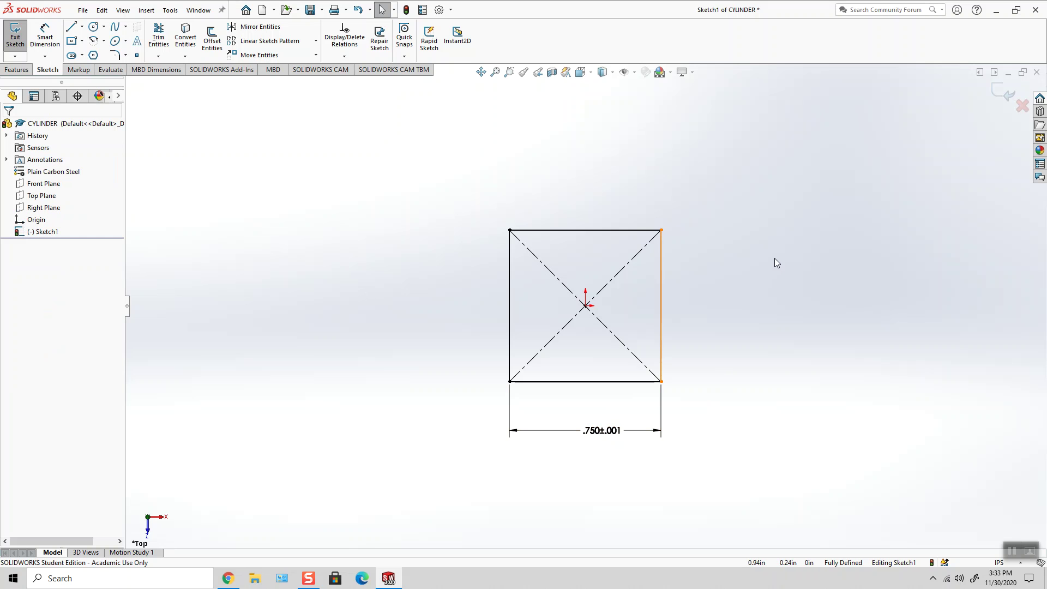
# Extrude the square sketch as a blind boss to a depth of 0.905 in
pyautogui.click(602, 72)
pyautogui.click(644, 105)
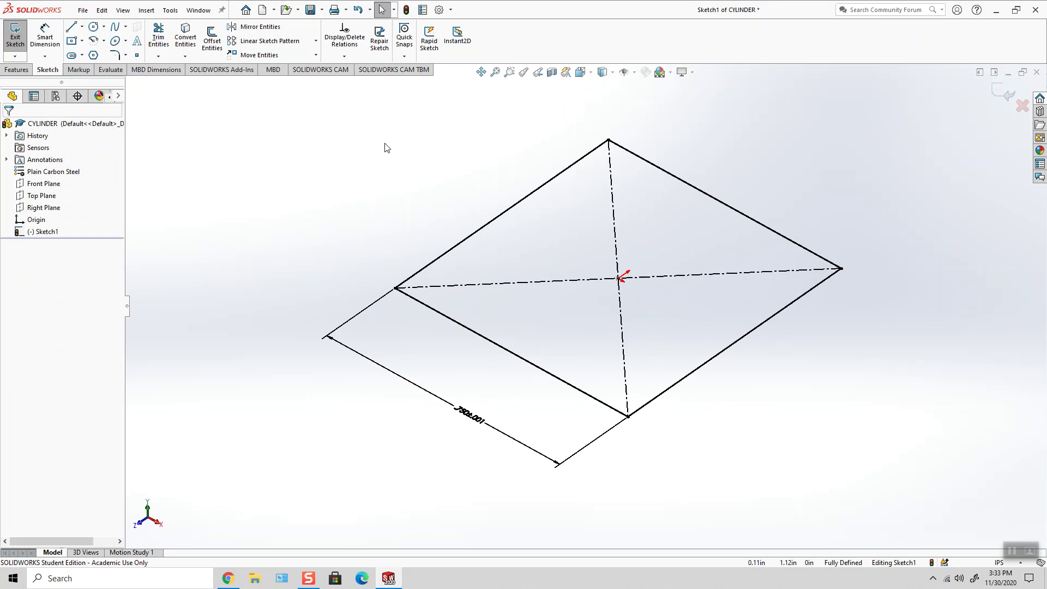
pyautogui.click(17, 69)
pyautogui.click(20, 51)
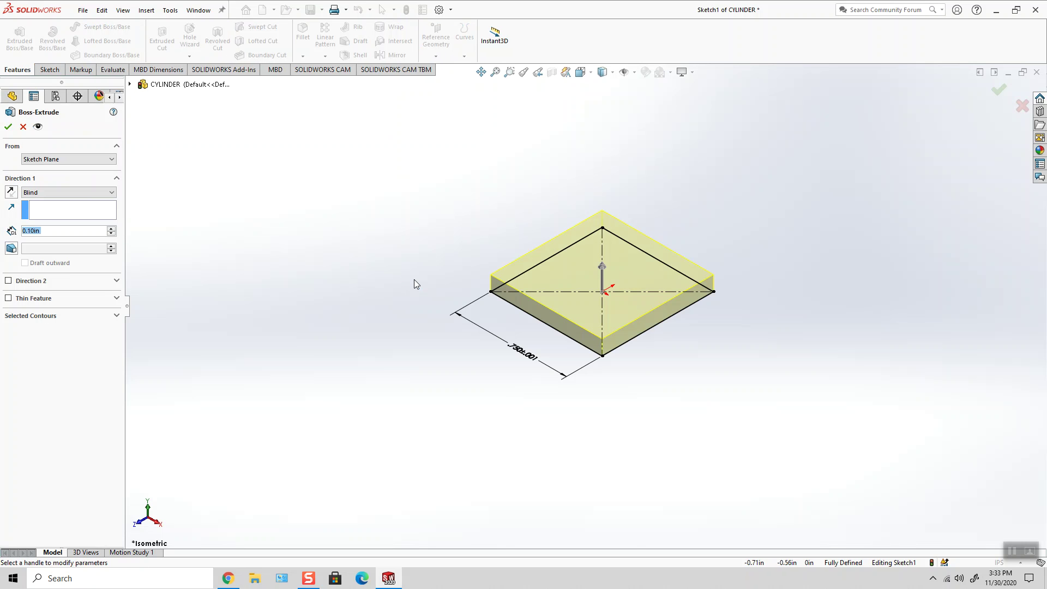
pyautogui.write('0.905')
pyautogui.press('Return')
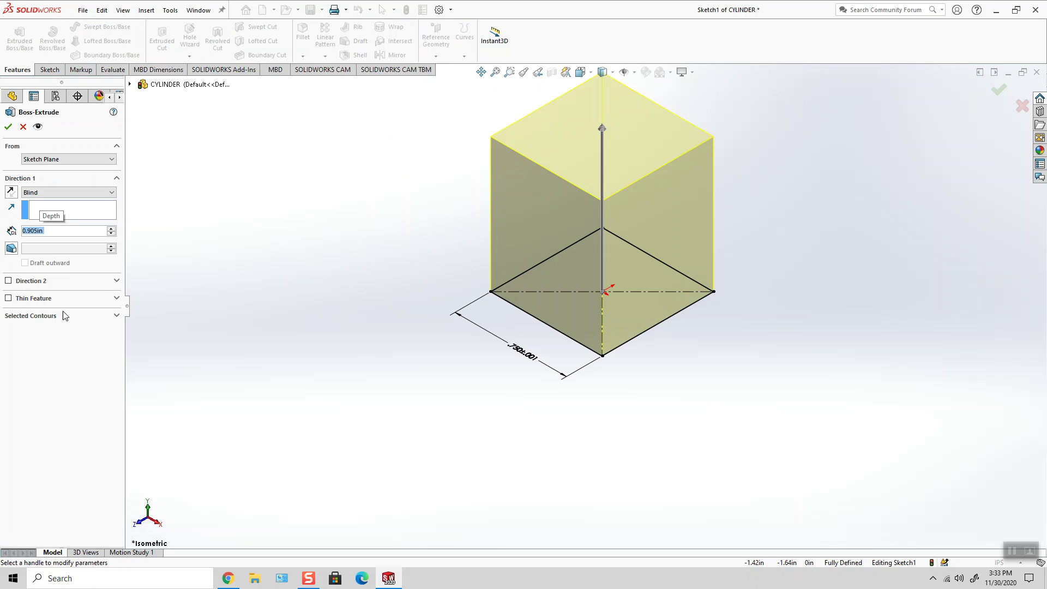
pyautogui.click(7, 126)
# Set the block's height dimension to three-decimal precision (.123) and move it away from the front vertical edge
pyautogui.doubleClick(680, 218)
pyautogui.moveTo(662, 220); pyautogui.dragTo(669, 180, button='middle')
pyautogui.doubleClick(608, 253)
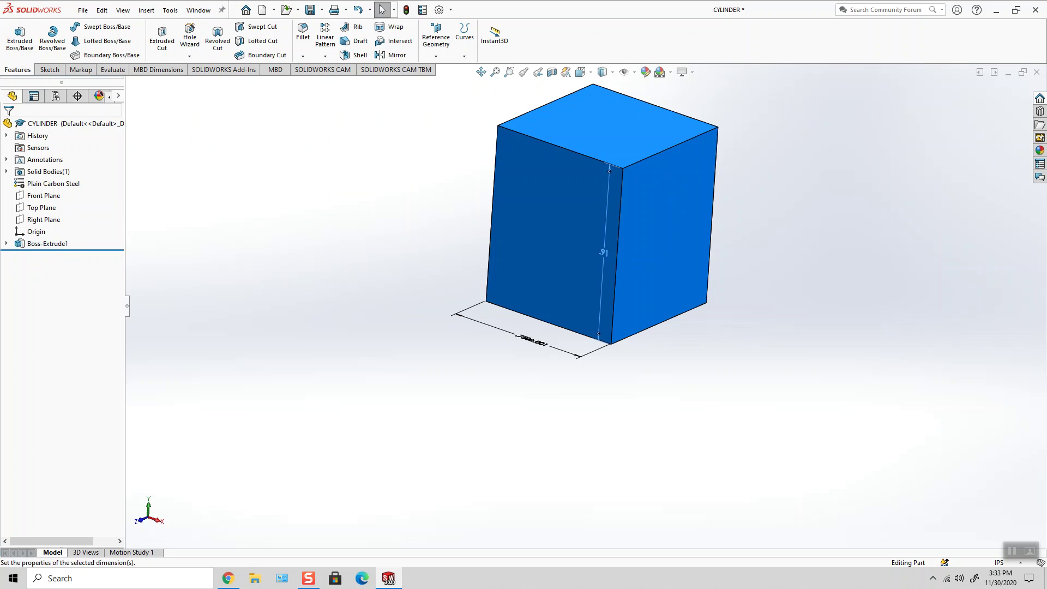
pyautogui.click(44, 219)
pyautogui.click(42, 257)
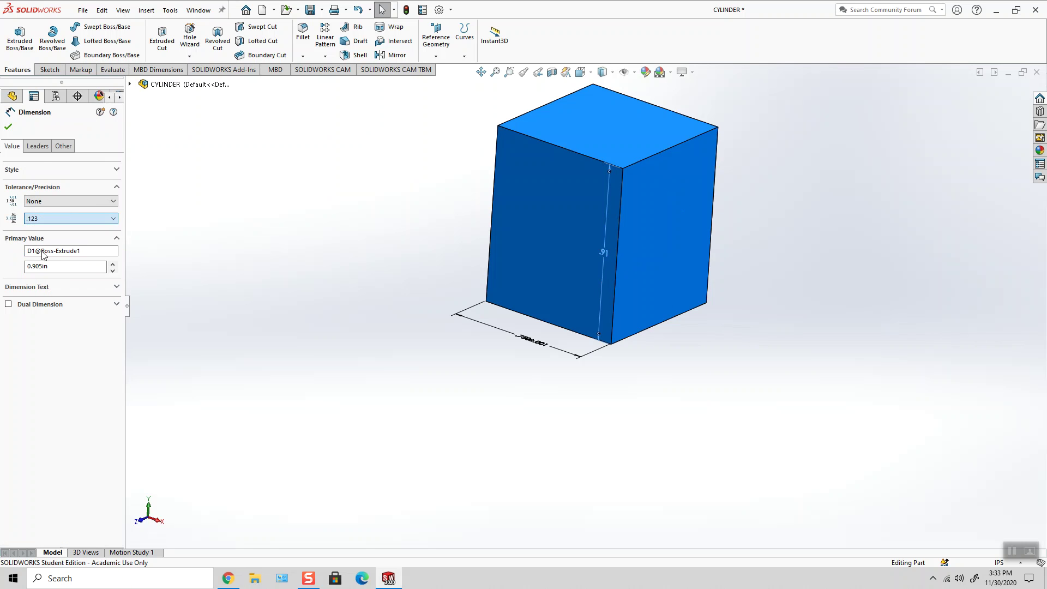
pyautogui.click(8, 127)
pyautogui.moveTo(607, 268); pyautogui.dragTo(669, 265)
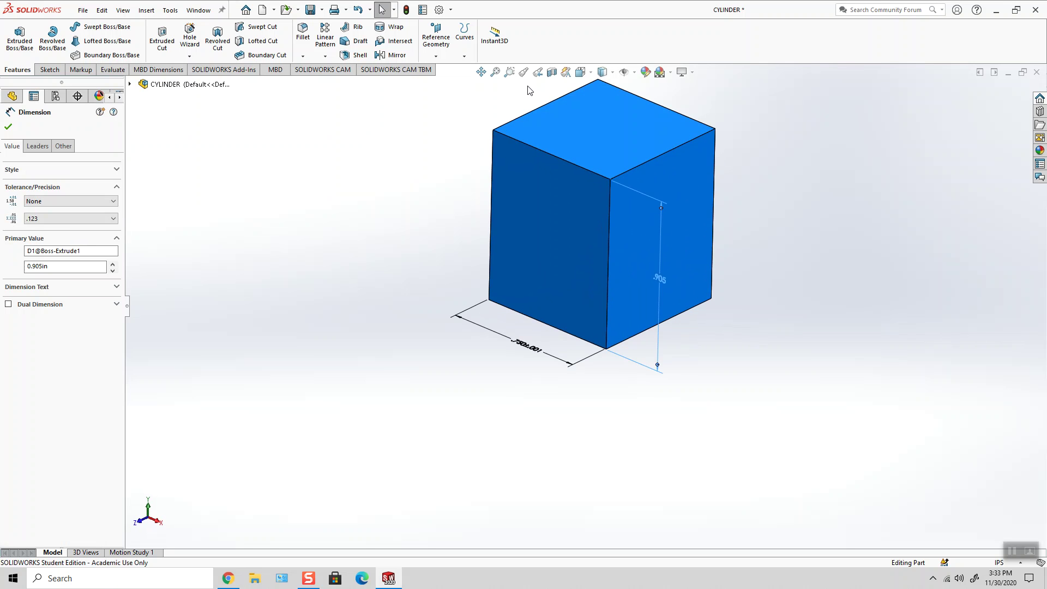
pyautogui.click(529, 90)
pyautogui.click(635, 106)
# Return the model to the isometric view and save the part
pyautogui.hotkey('ctrl', '7')
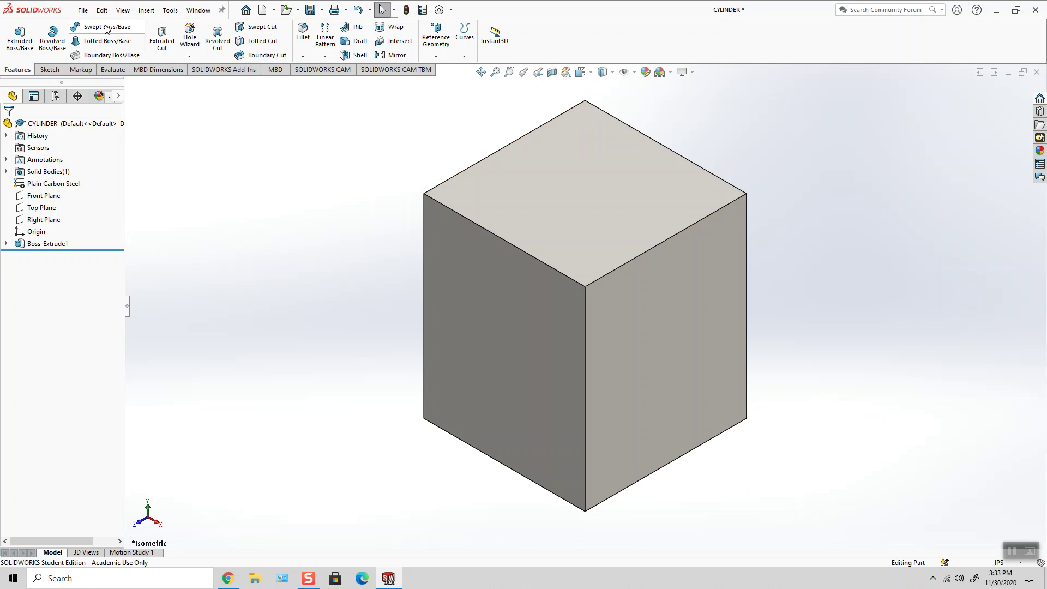
pyautogui.click(83, 10)
pyautogui.click(180, 132)
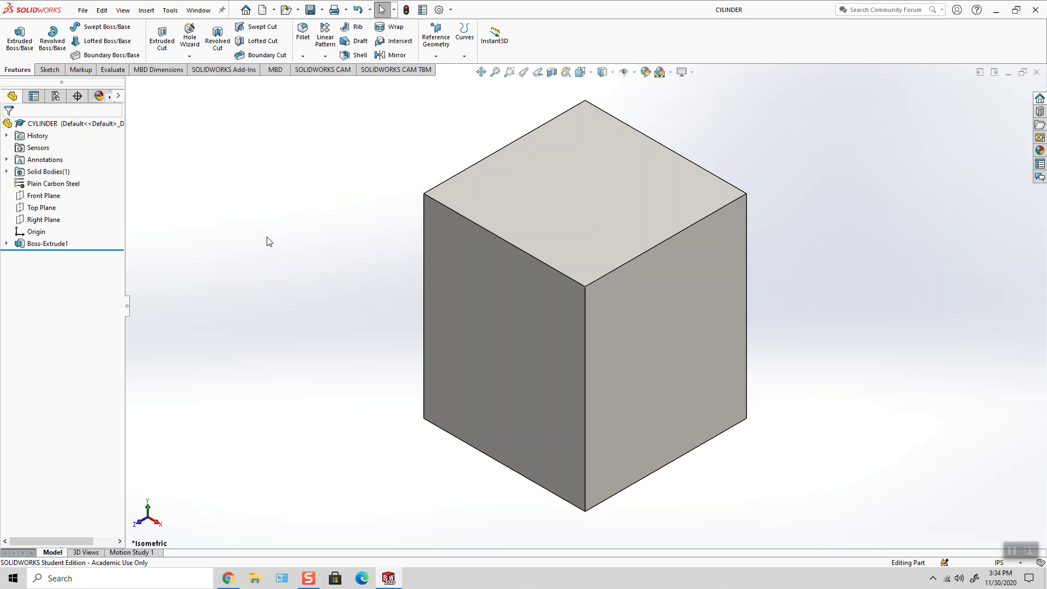
# Examine the block from several angles and check where the Front Plane passes through it, ending in the isometric view
pyautogui.click(435, 49)
pyautogui.click(327, 237)
pyautogui.moveTo(338, 232); pyautogui.dragTo(386, 240, button='middle')
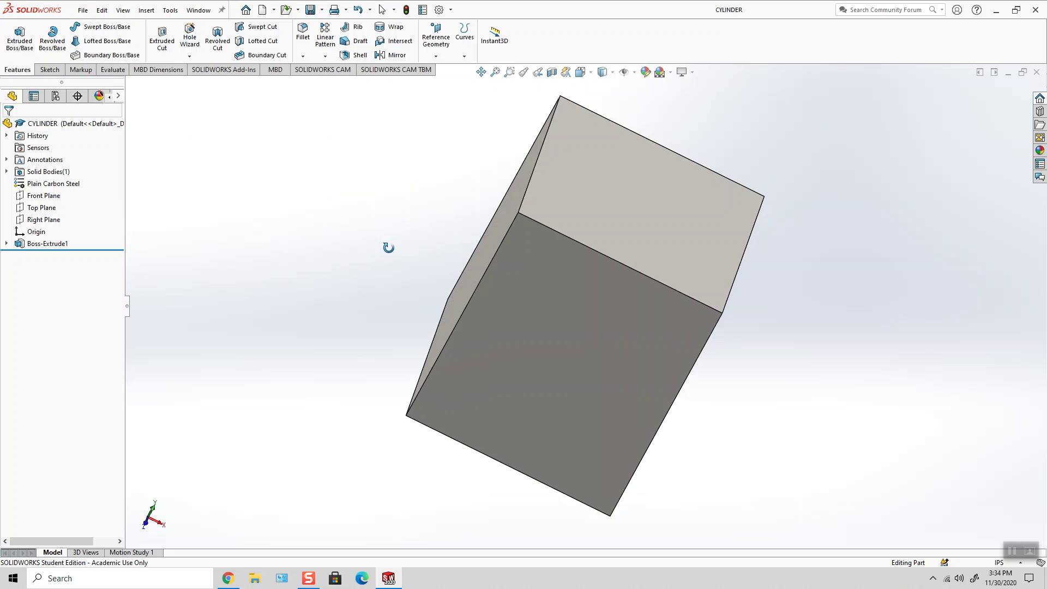
pyautogui.click(512, 245)
pyautogui.moveTo(396, 206); pyautogui.dragTo(356, 155, button='middle')
pyautogui.click(356, 155)
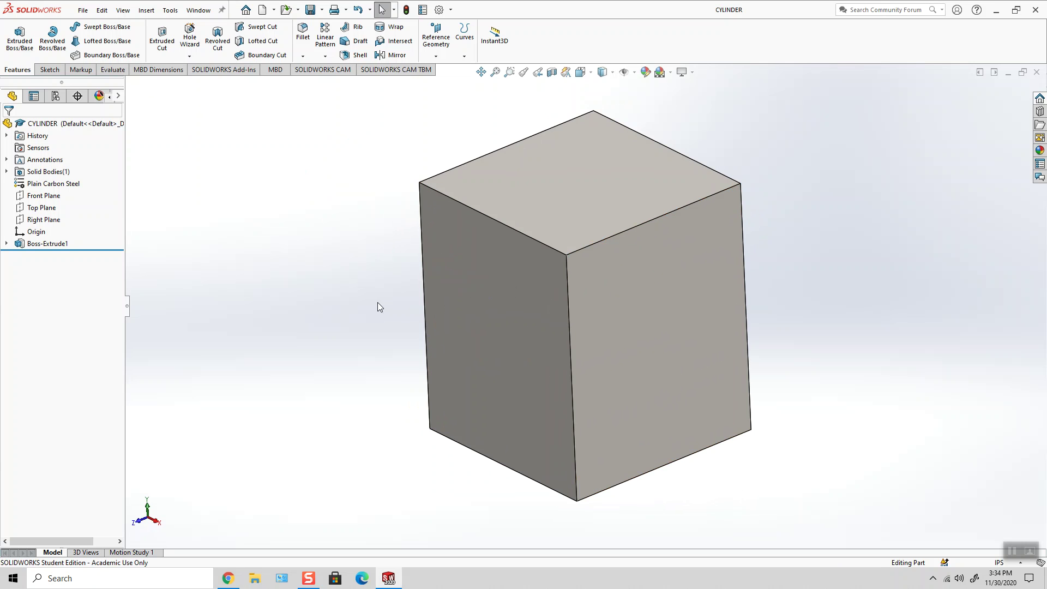
pyautogui.moveTo(421, 291); pyautogui.dragTo(674, 223, button='middle')
pyautogui.click(580, 72)
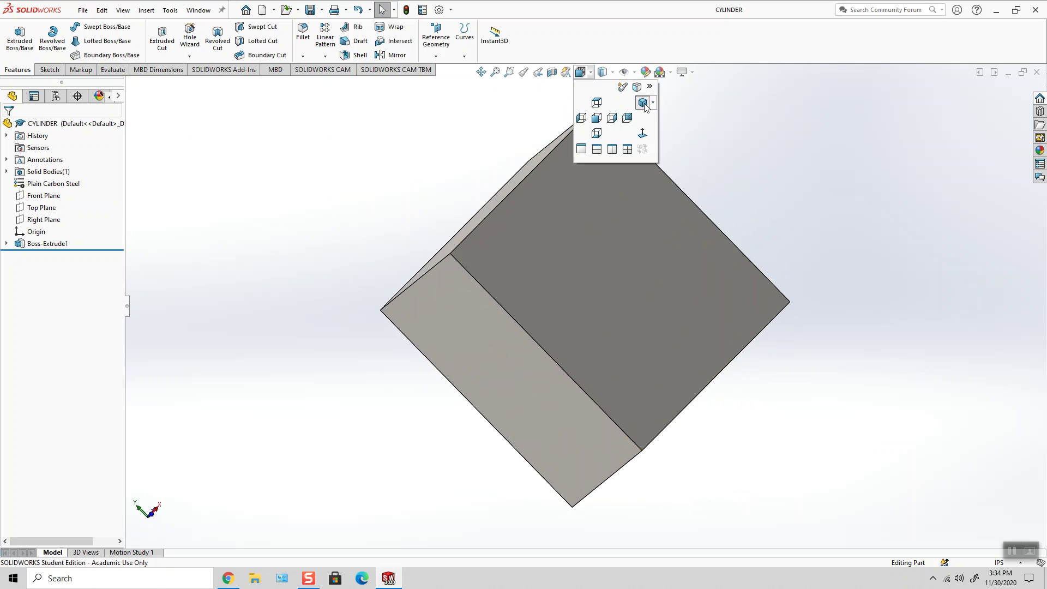
pyautogui.click(644, 104)
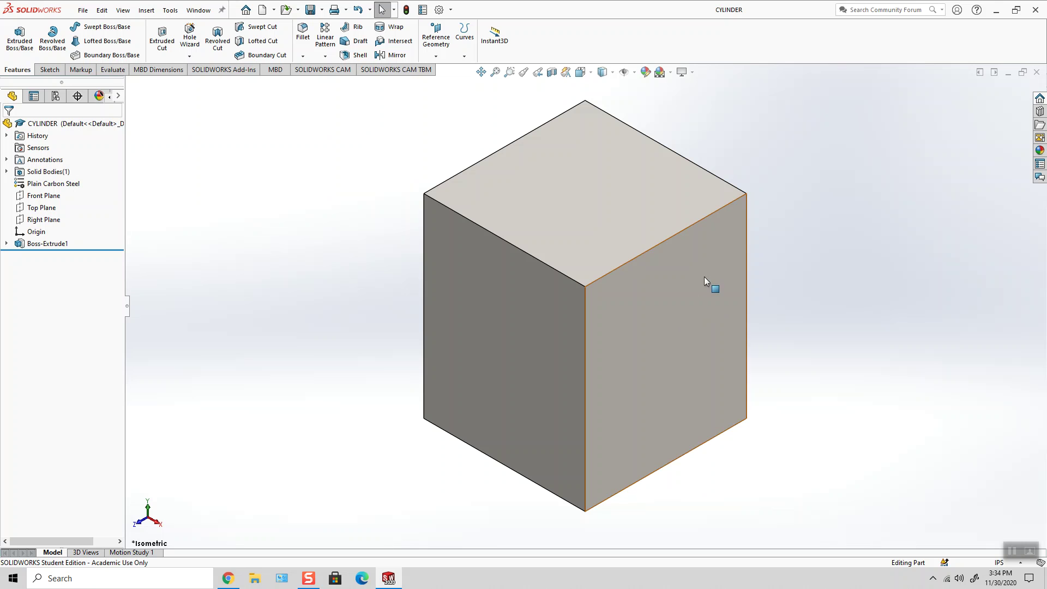
pyautogui.click(44, 196)
pyautogui.moveTo(434, 390); pyautogui.dragTo(478, 334, button='middle')
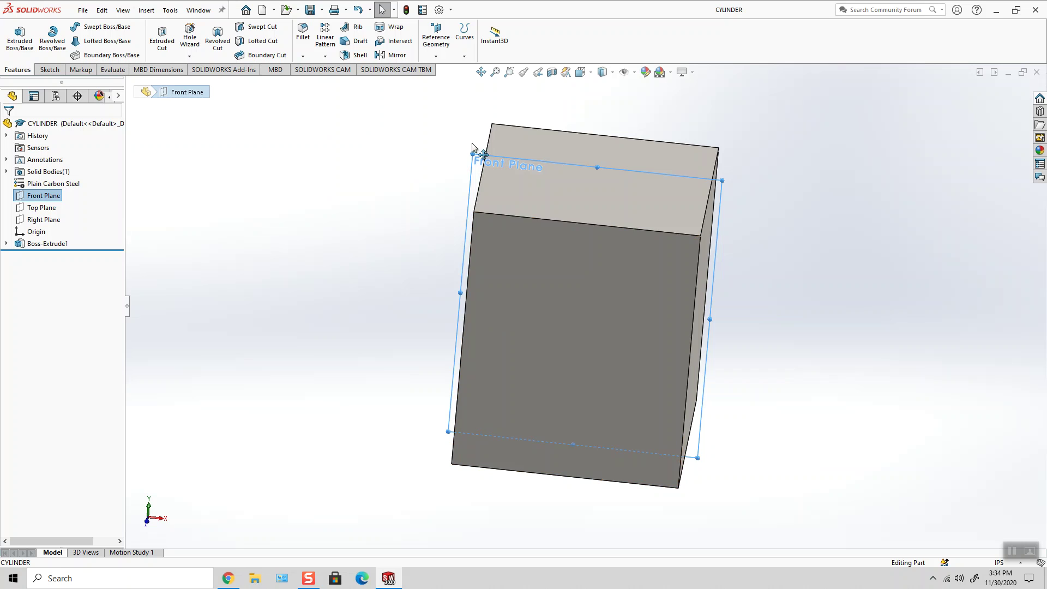
pyautogui.click(335, 228)
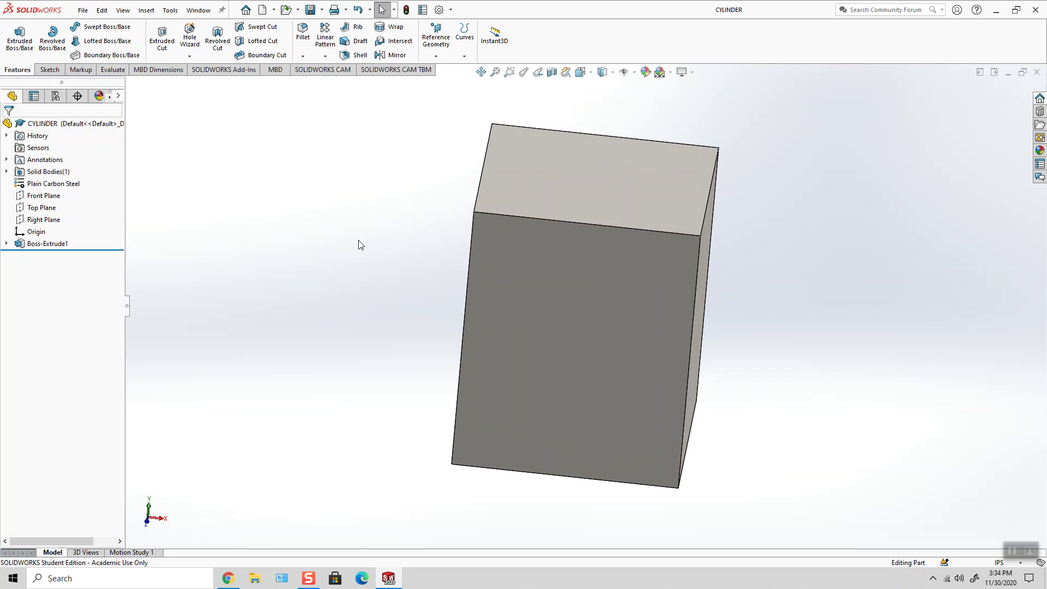
pyautogui.click(580, 72)
pyautogui.click(644, 103)
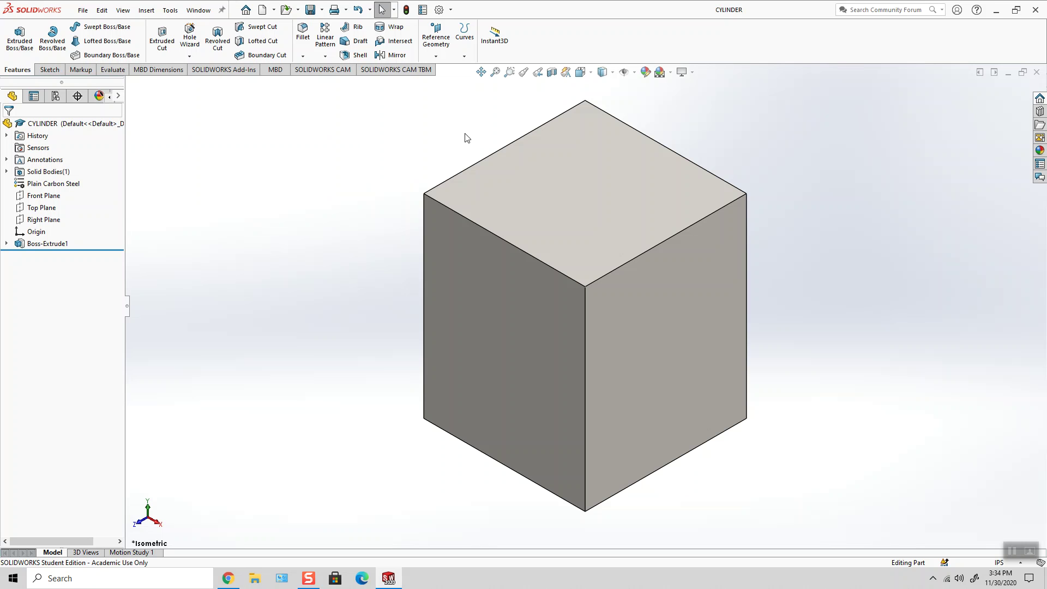
# Create a reference plane coincident with the block's two opposite vertical edges, cutting diagonally through it
pyautogui.click(439, 57)
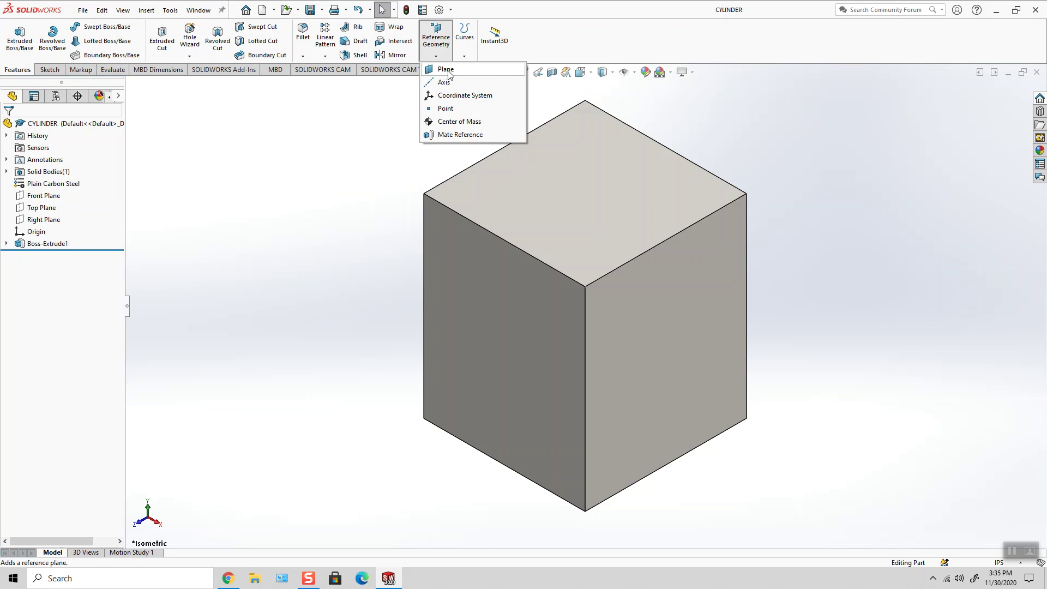
pyautogui.click(447, 70)
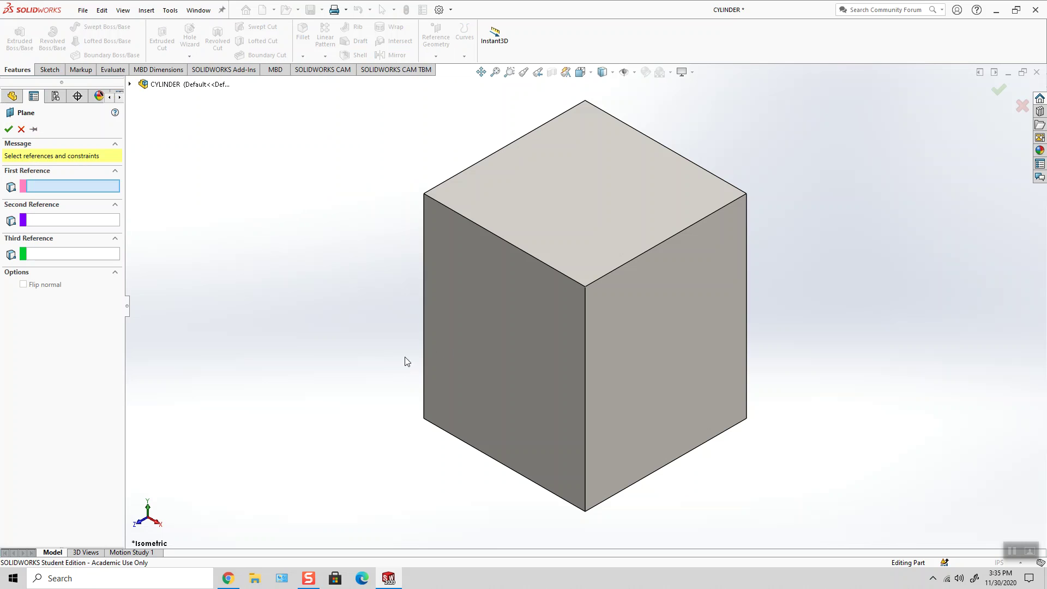
pyautogui.click(423, 323)
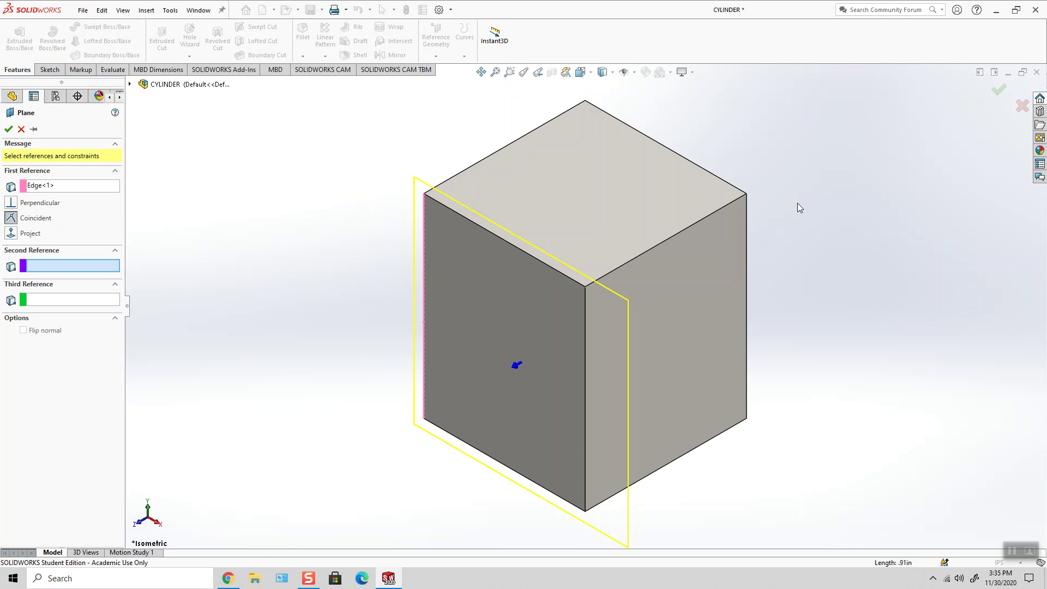
pyautogui.click(747, 251)
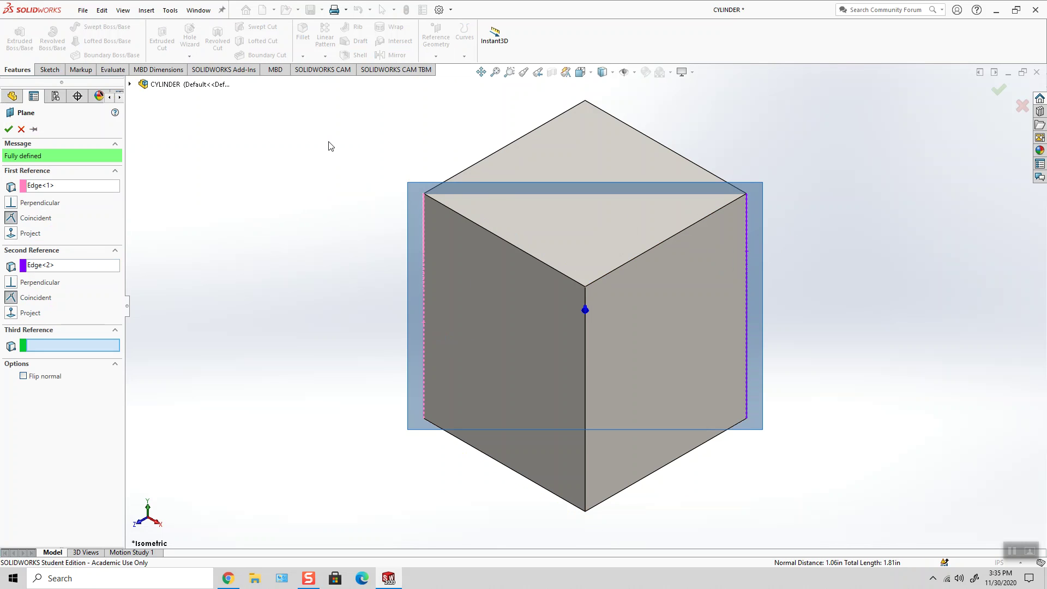
pyautogui.click(8, 129)
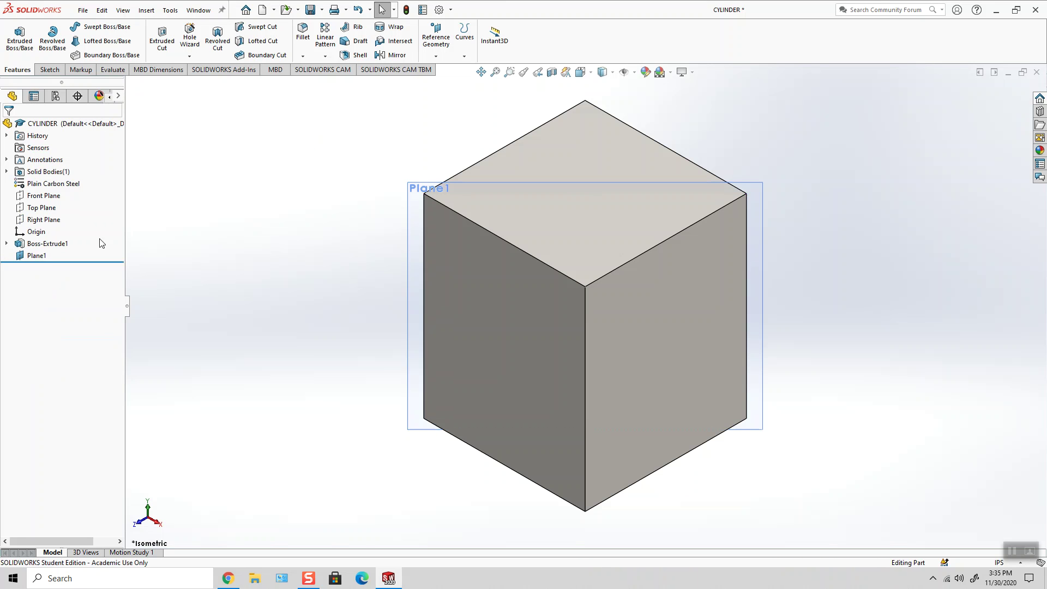
# Hide the diagonal reference plane, then view the block normal to that plane to check its orientation
pyautogui.rightClick(42, 259)
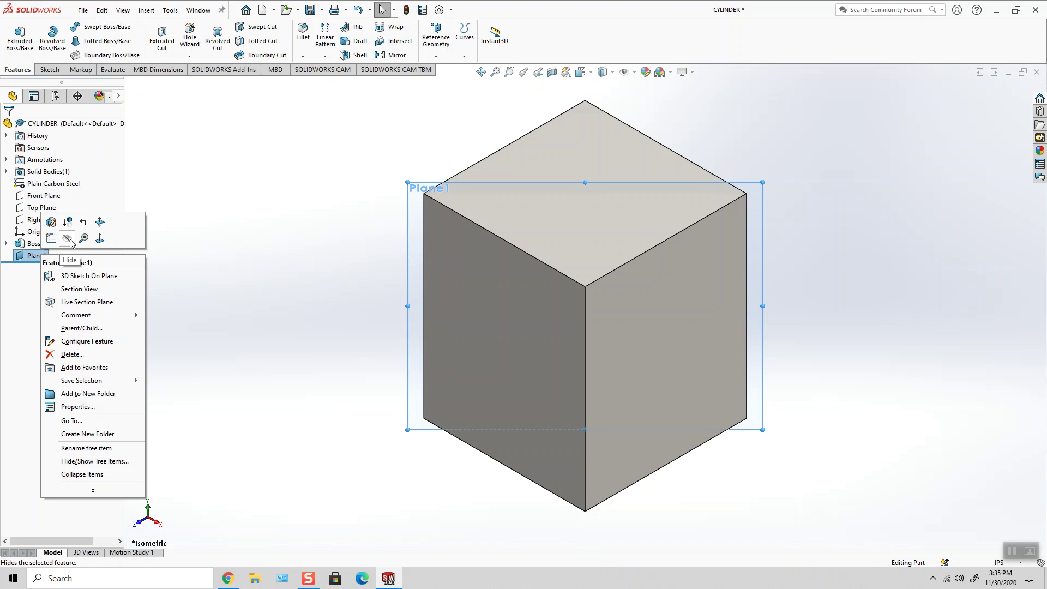
pyautogui.click(71, 244)
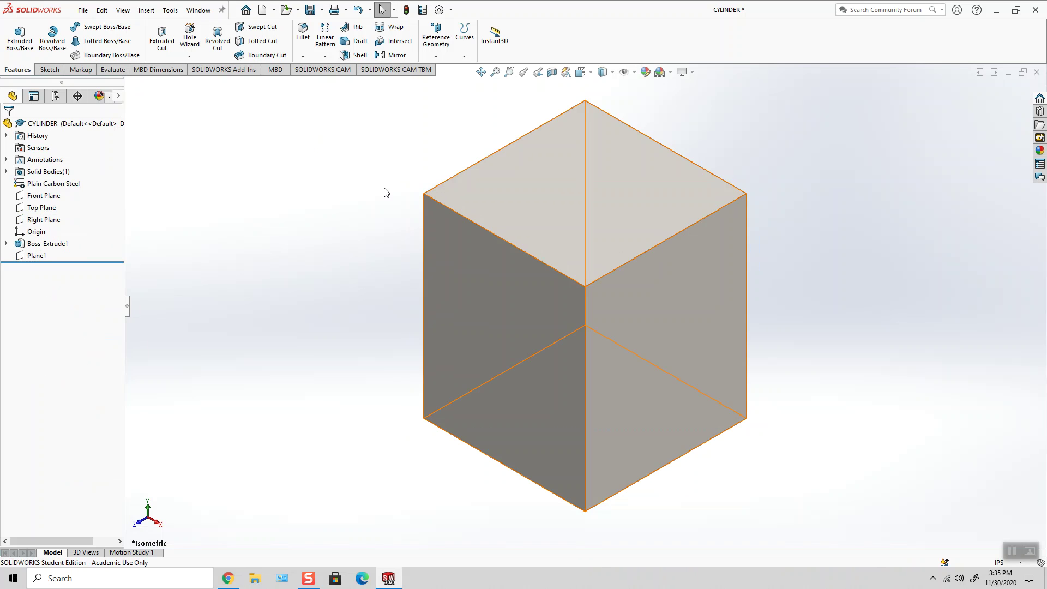
pyautogui.click(36, 255)
pyautogui.click(85, 243)
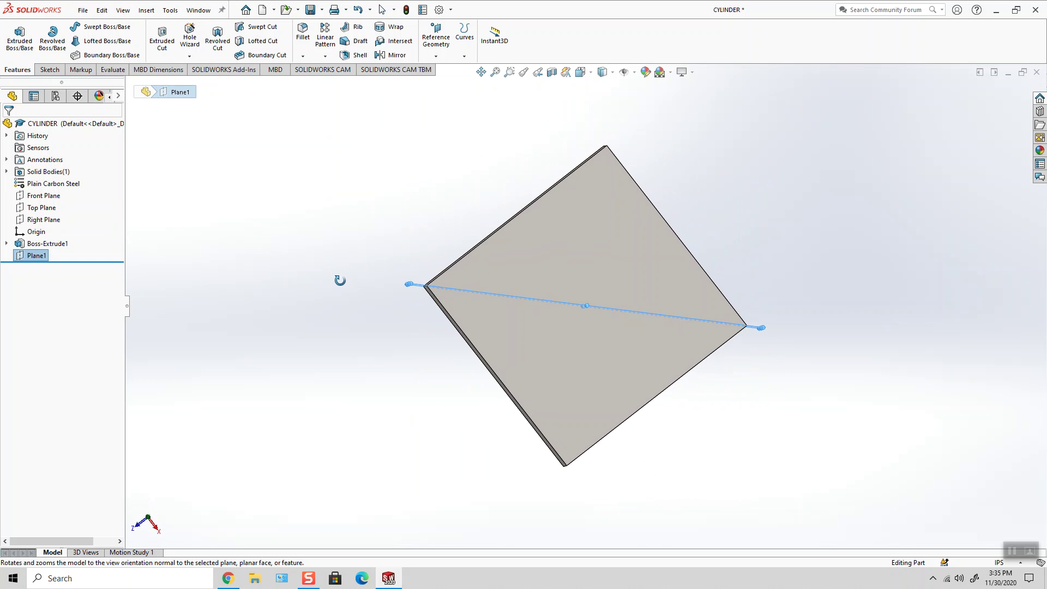
pyautogui.press('Escape')
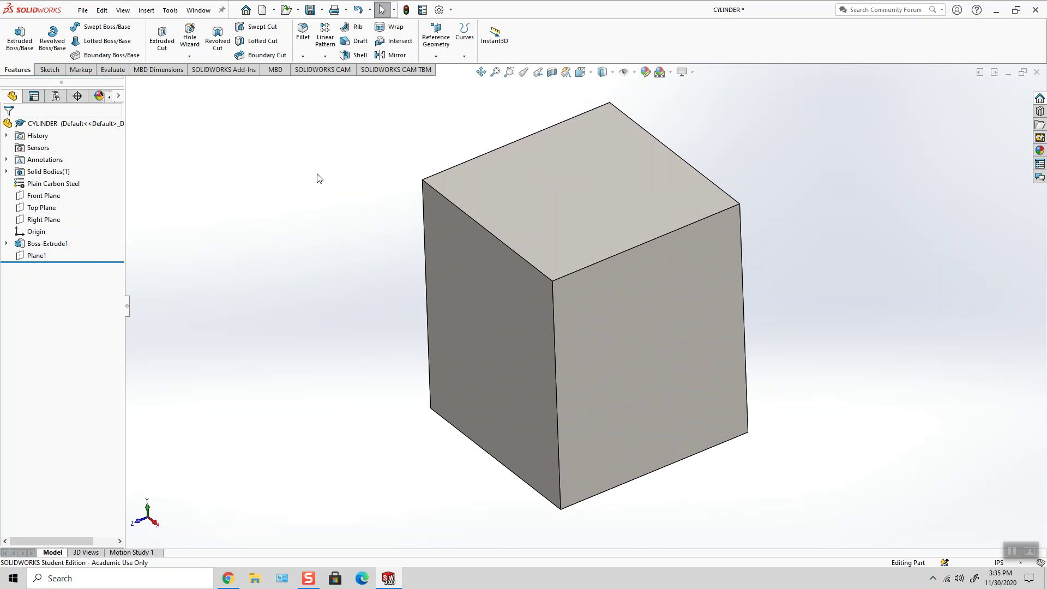
# Start a sketch on the diagonal reference plane and orient the view normal to it
pyautogui.rightClick(42, 260)
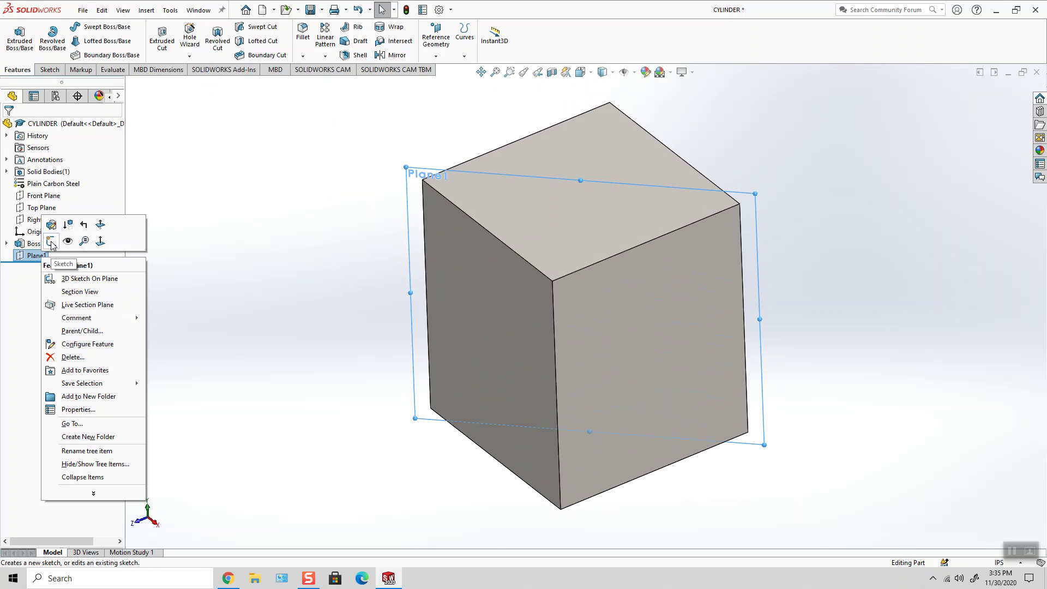
pyautogui.click(51, 242)
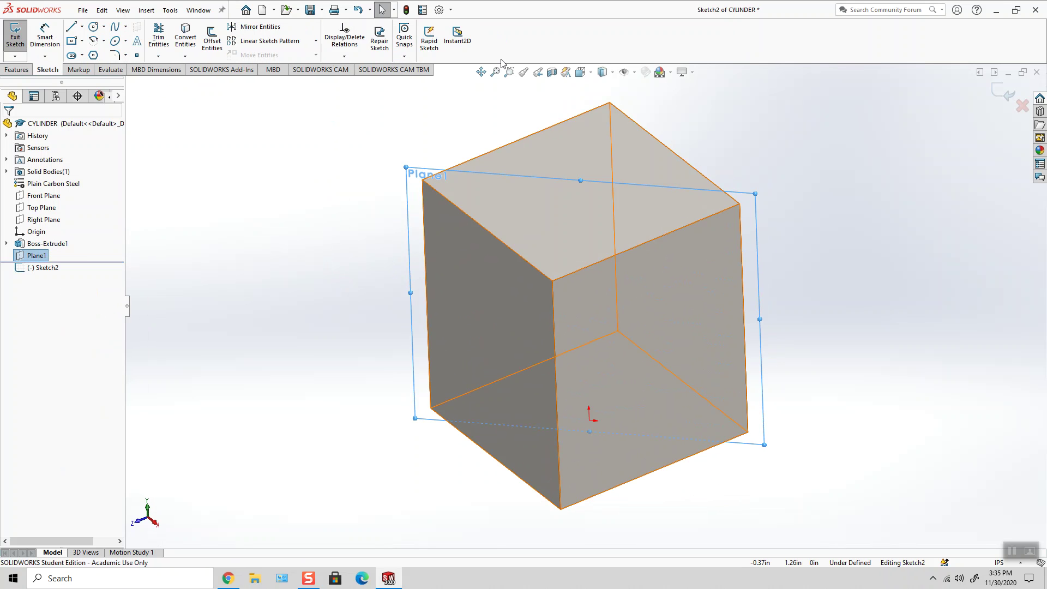
pyautogui.click(581, 72)
pyautogui.click(642, 133)
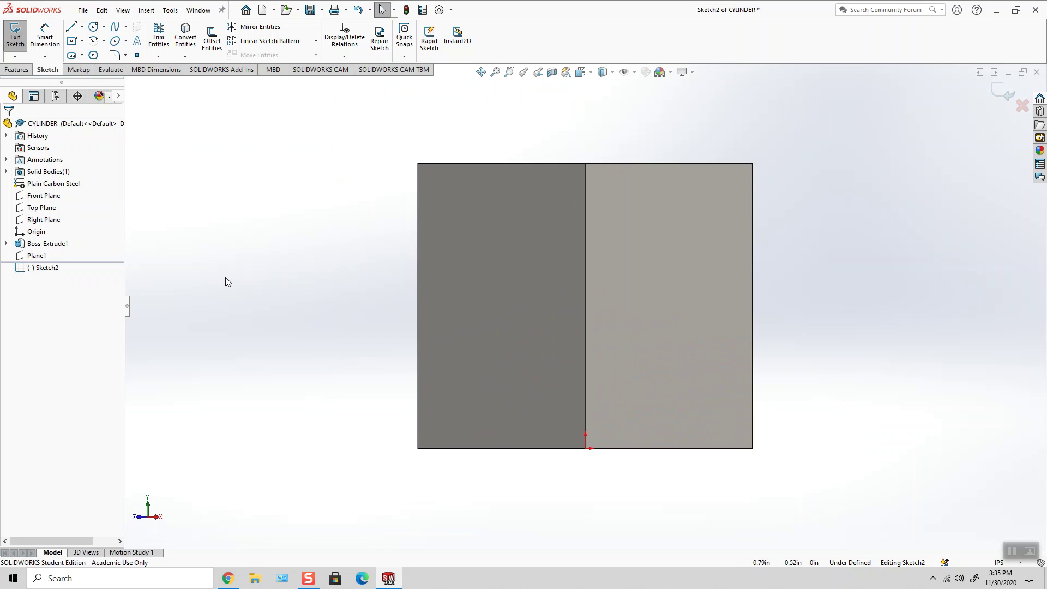
pyautogui.scroll(-2, 804, 253)
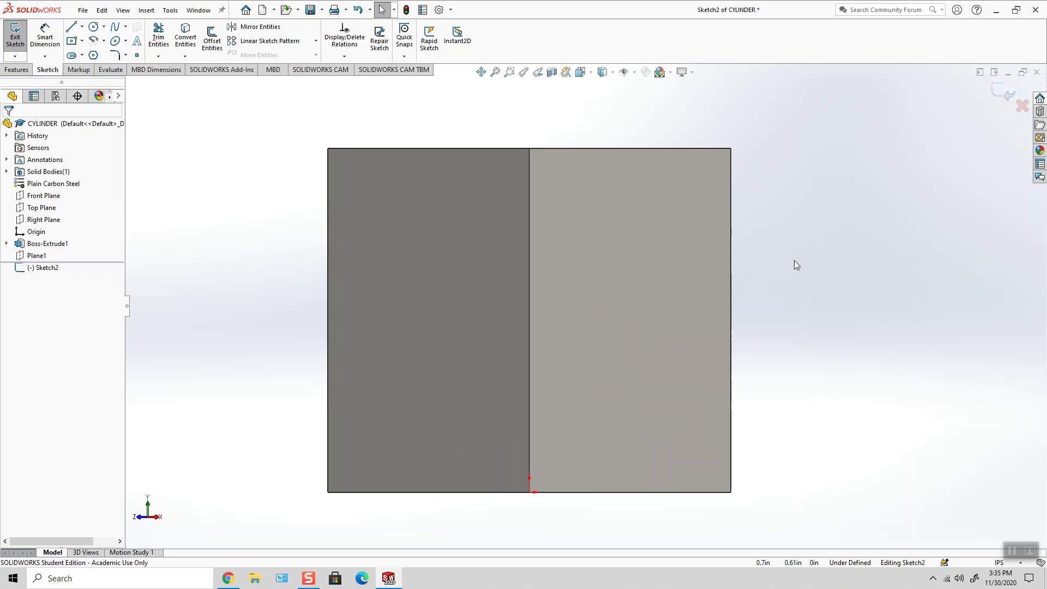
# Sketch a corner rectangle about 0.14 in wide and 0.04 in tall at the block's lower right corner
pyautogui.click(82, 41)
pyautogui.click(85, 56)
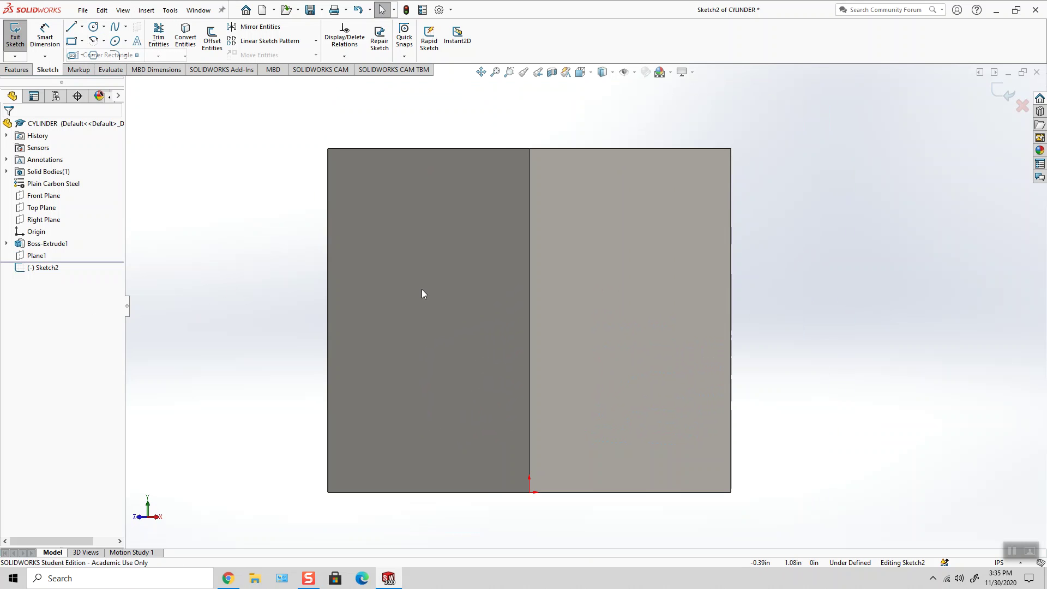
pyautogui.click(730, 492)
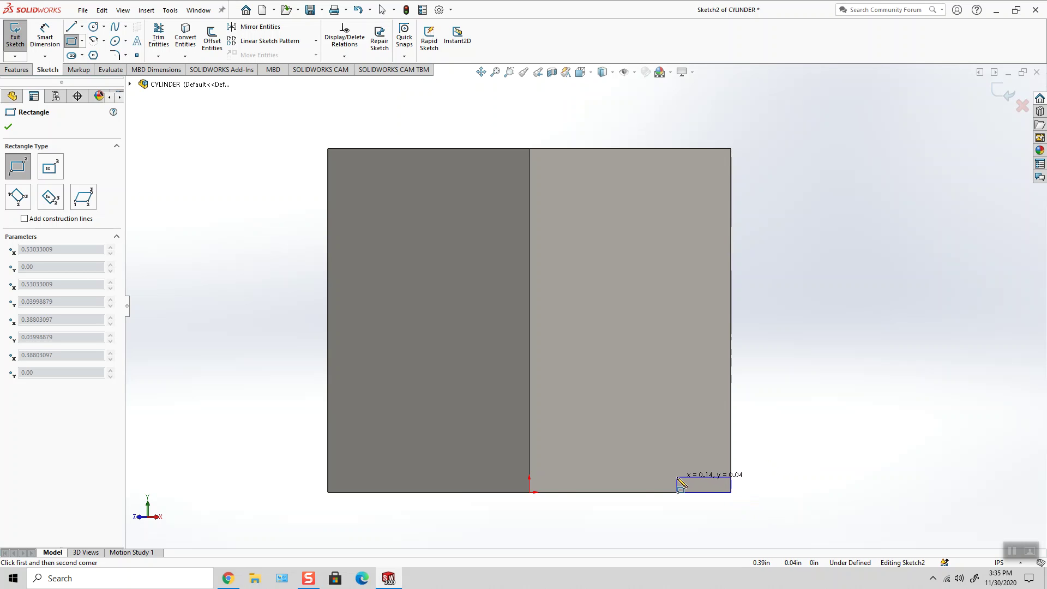
pyautogui.click(677, 478)
pyautogui.scroll(-2, 742, 468)
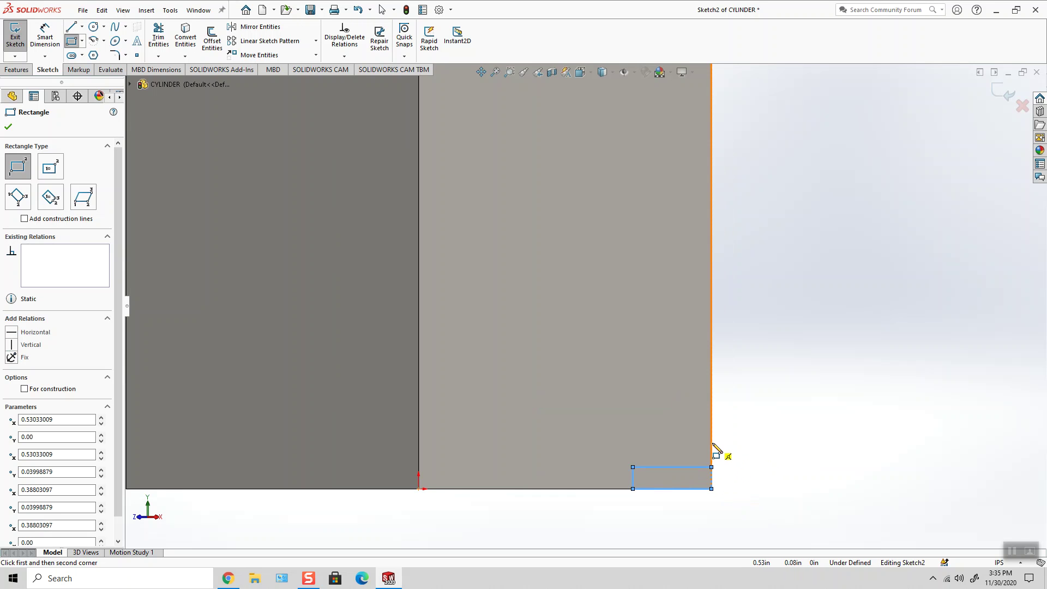
# Sketch two more rectangles above it along the block's right edge, both about 0.14 in wide, about 0.26 and 0.07 in tall
pyautogui.click(711, 443)
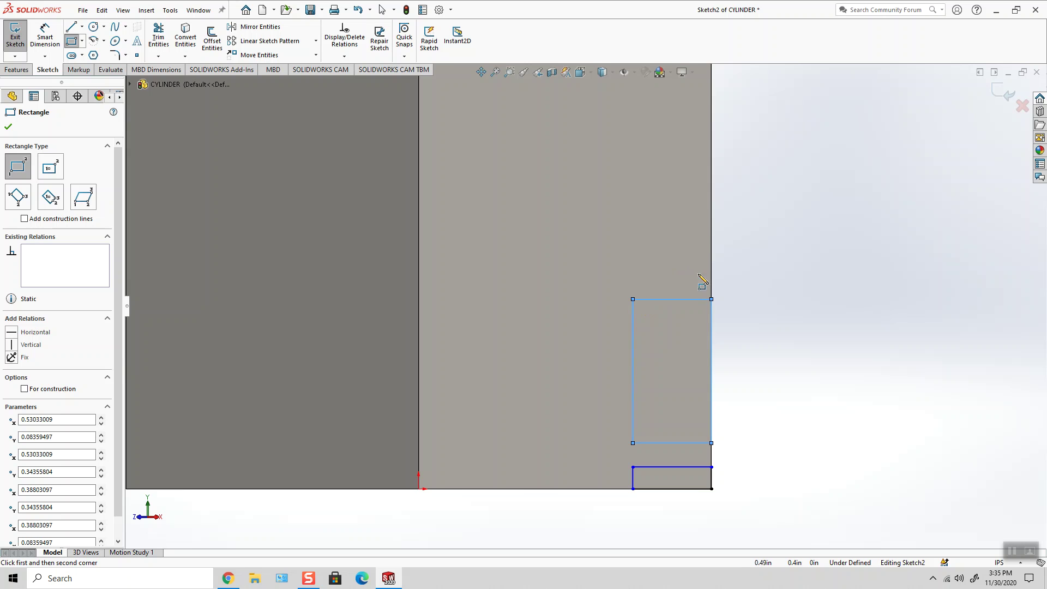
pyautogui.click(711, 299)
pyautogui.click(711, 281)
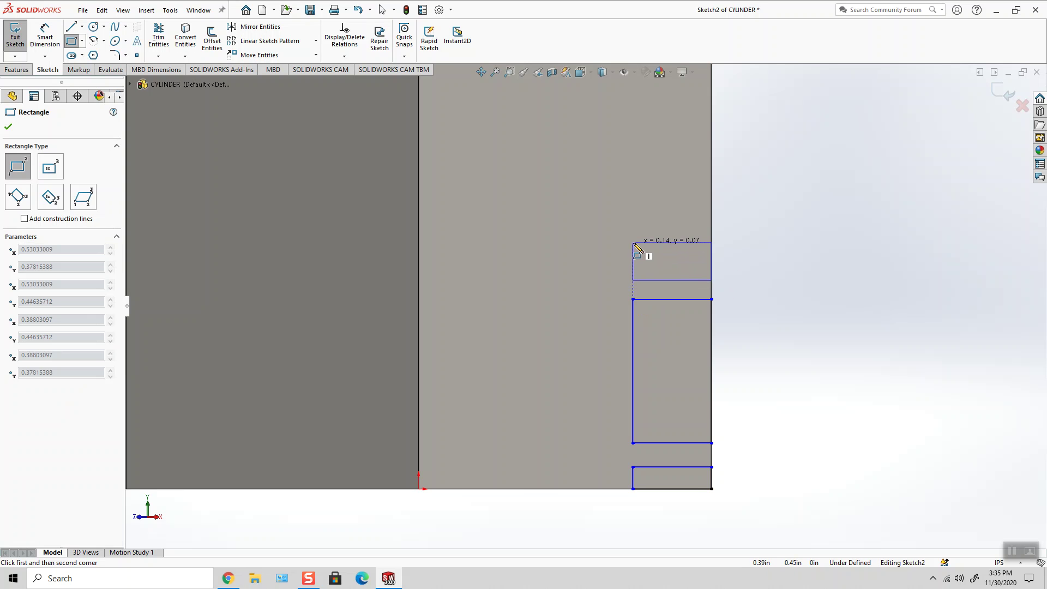
pyautogui.click(633, 243)
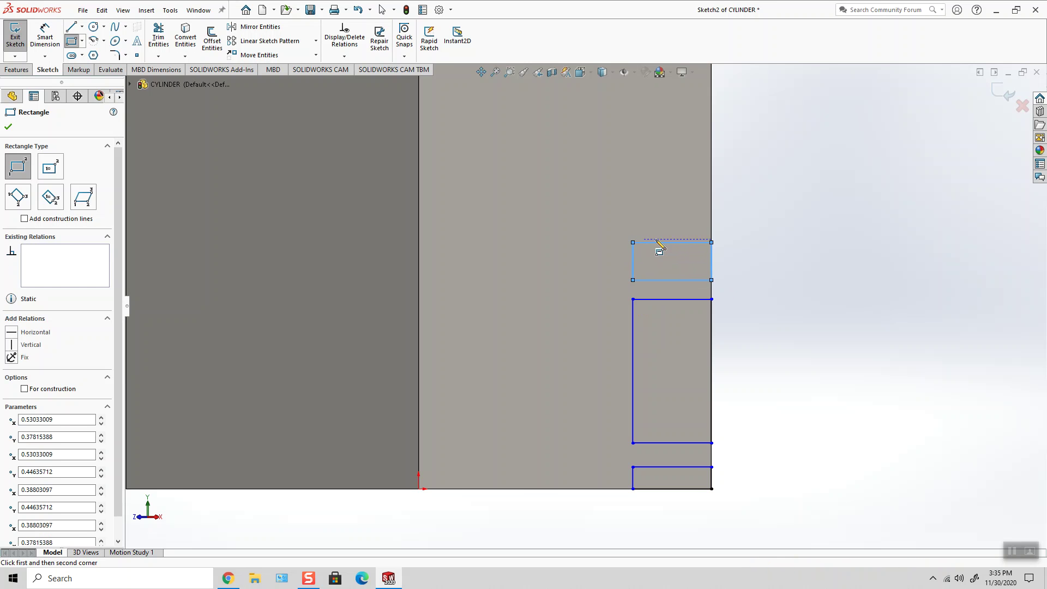
# Sketch a fourth rectangle about 0.12 in tall above these and a fifth about 0.08 in tall at the upper corner, both about 0.14 in wide
pyautogui.click(712, 227)
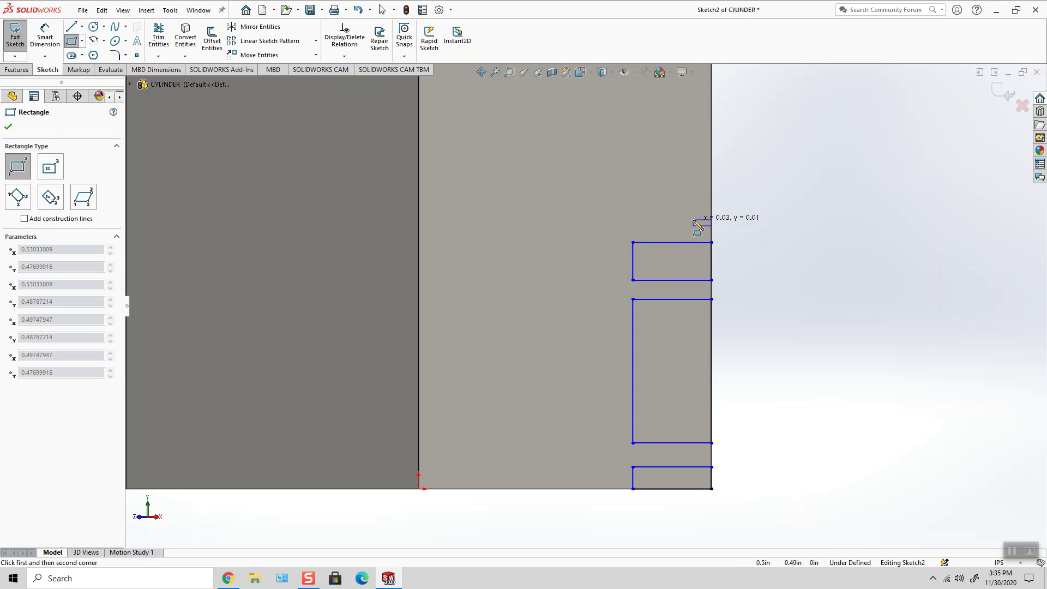
pyautogui.scroll(2, 633, 174)
pyautogui.scroll(-1, 638, 170)
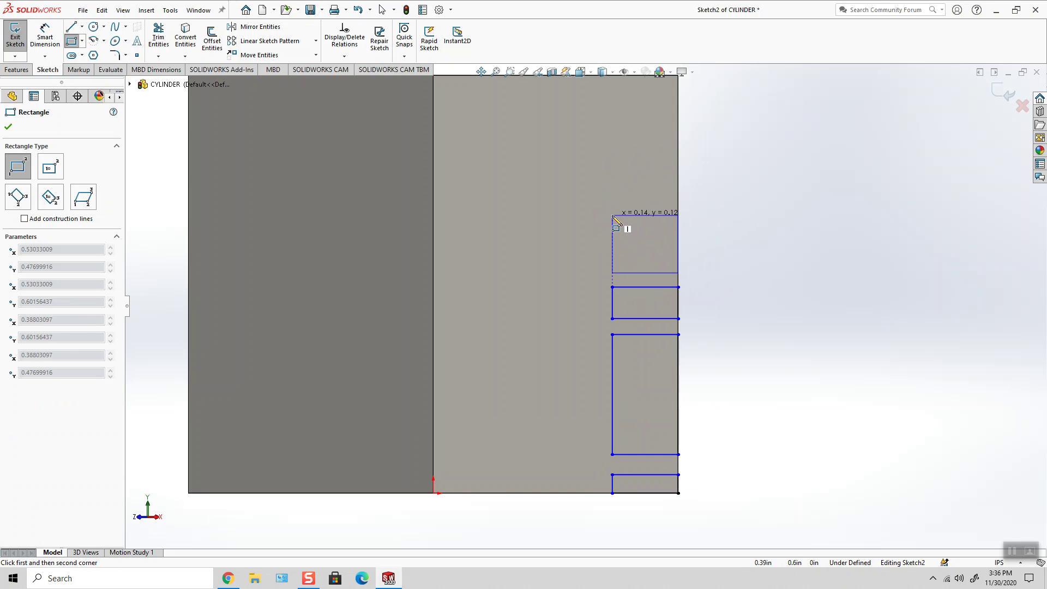
pyautogui.click(613, 217)
pyautogui.scroll(1, 633, 143)
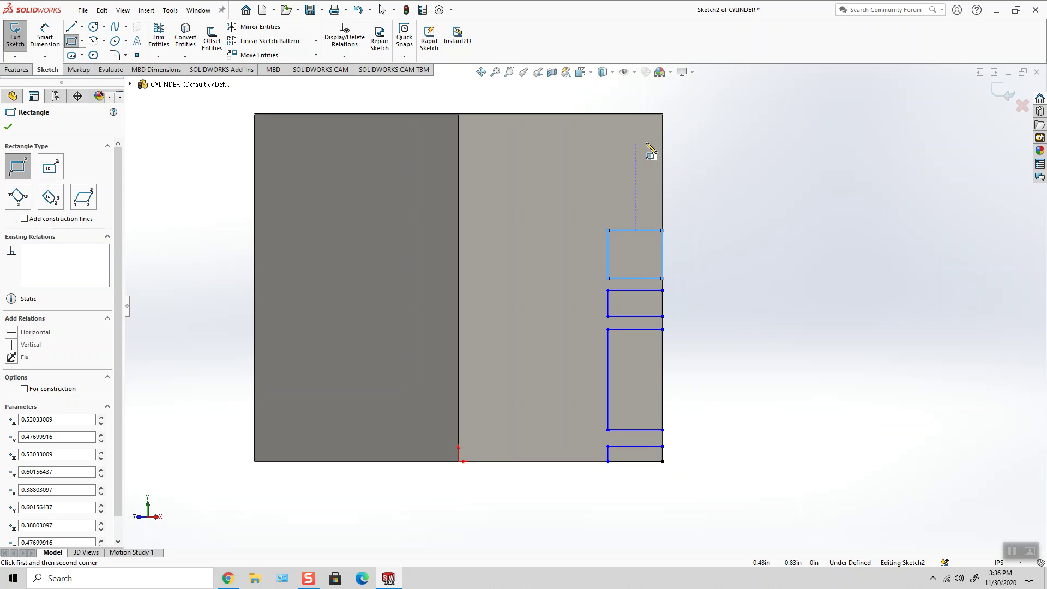
pyautogui.click(663, 114)
pyautogui.click(608, 145)
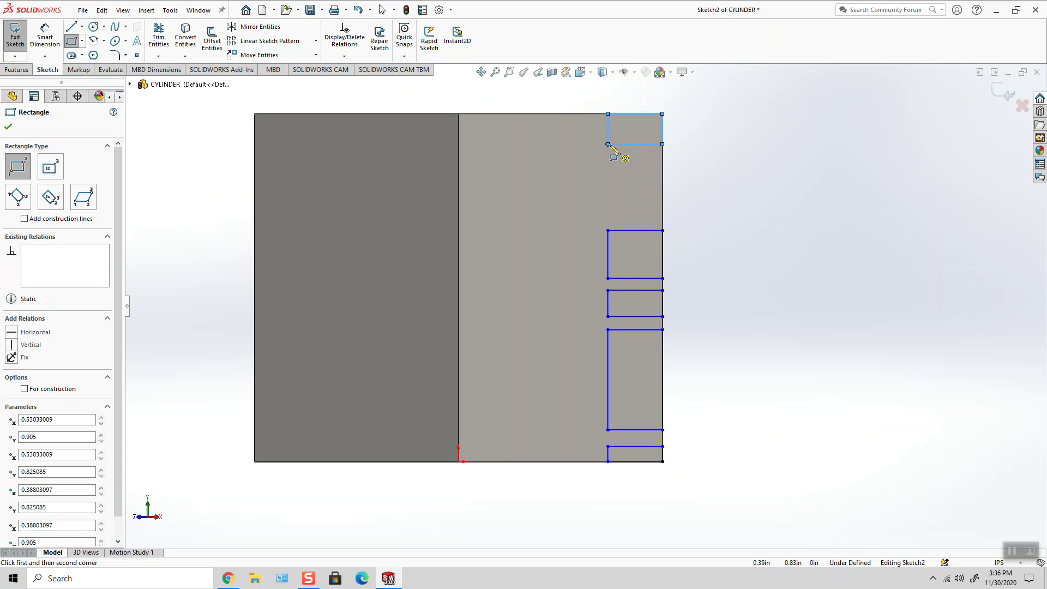
pyautogui.press('Escape')
pyautogui.press('Escape')
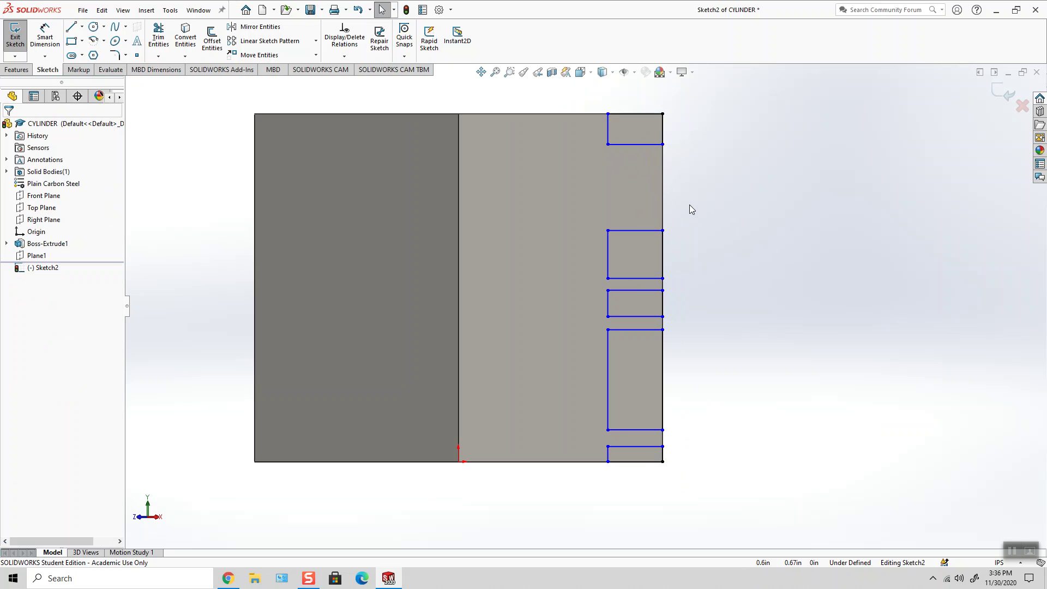
# Shift the fourth and third rectangles from the bottom upward along the block's right edge by moving their corners
pyautogui.moveTo(666, 199); pyautogui.dragTo(665, 180)
pyautogui.moveTo(608, 278); pyautogui.dragTo(609, 228)
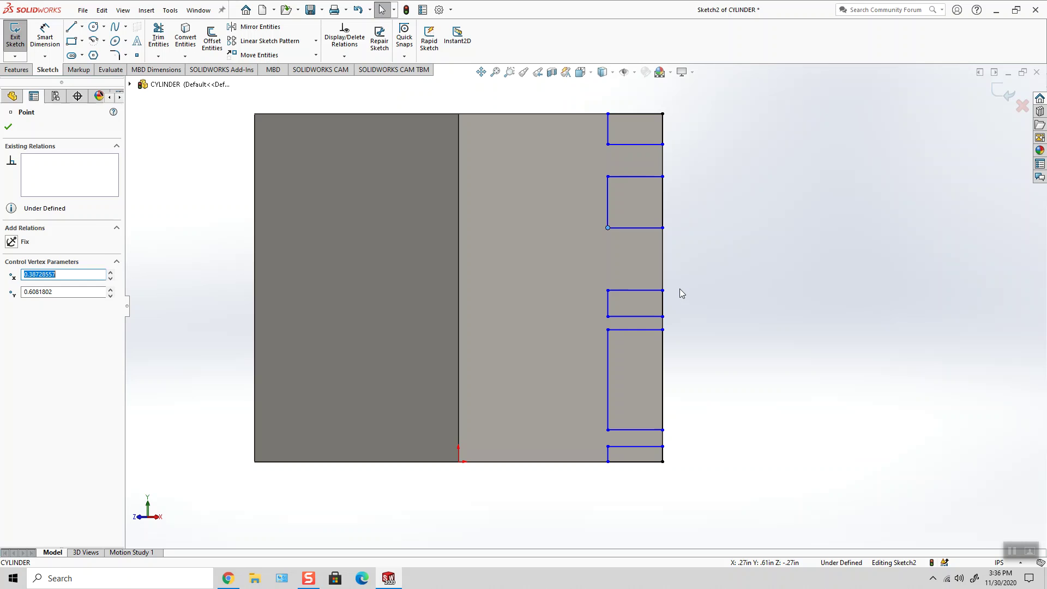
pyautogui.click(688, 288)
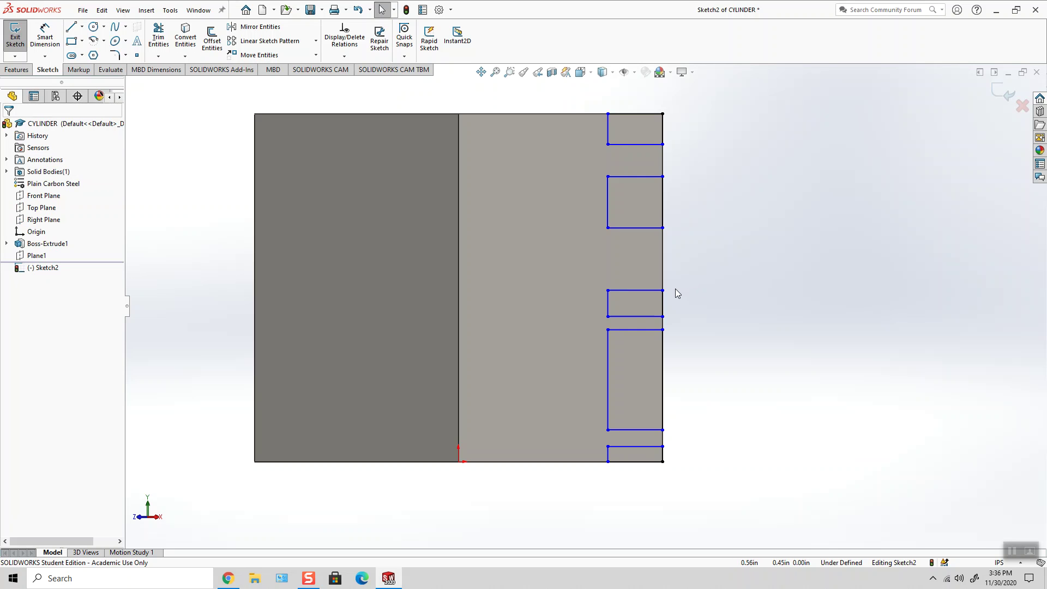
pyautogui.moveTo(662, 291); pyautogui.dragTo(663, 253)
pyautogui.click(679, 325)
pyautogui.moveTo(663, 317)
pyautogui.mouseDown()
pyautogui.moveTo(663, 268)
pyautogui.moveTo(662, 297)
pyautogui.mouseUp()
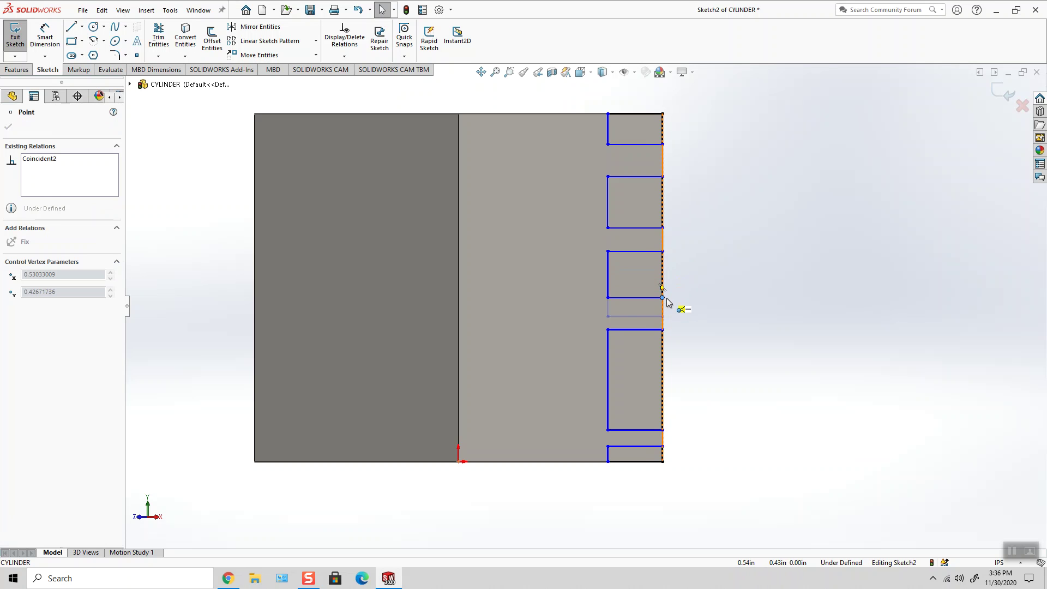
pyautogui.click(748, 356)
# Dimension the lowest rectangle's upper line 0.035 in from the block's bottom edge
pyautogui.click(45, 38)
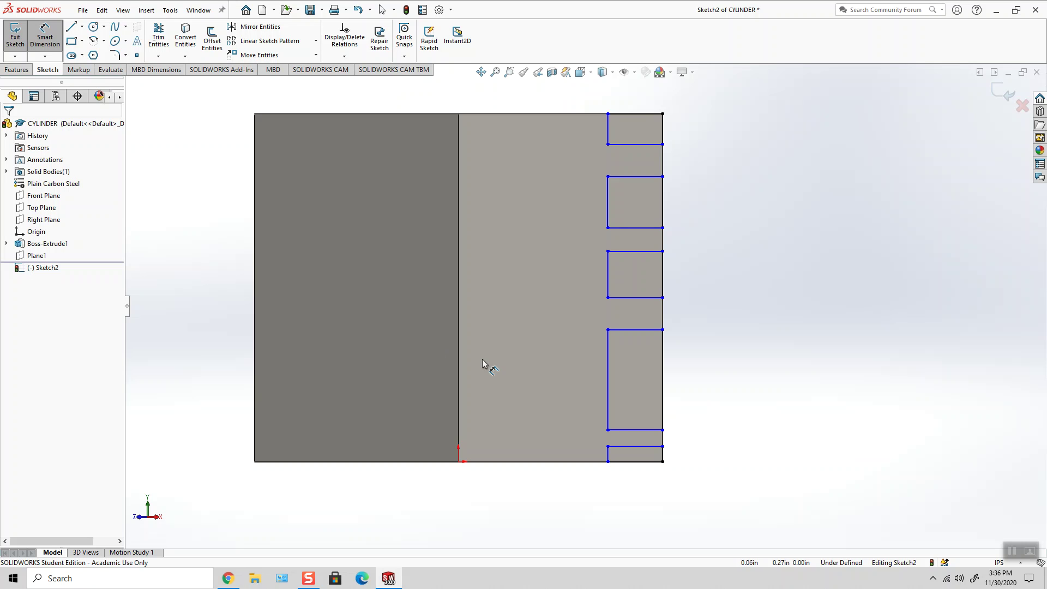
pyautogui.click(655, 461)
pyautogui.click(656, 447)
pyautogui.click(699, 461)
pyautogui.write('.035')
pyautogui.press('Return')
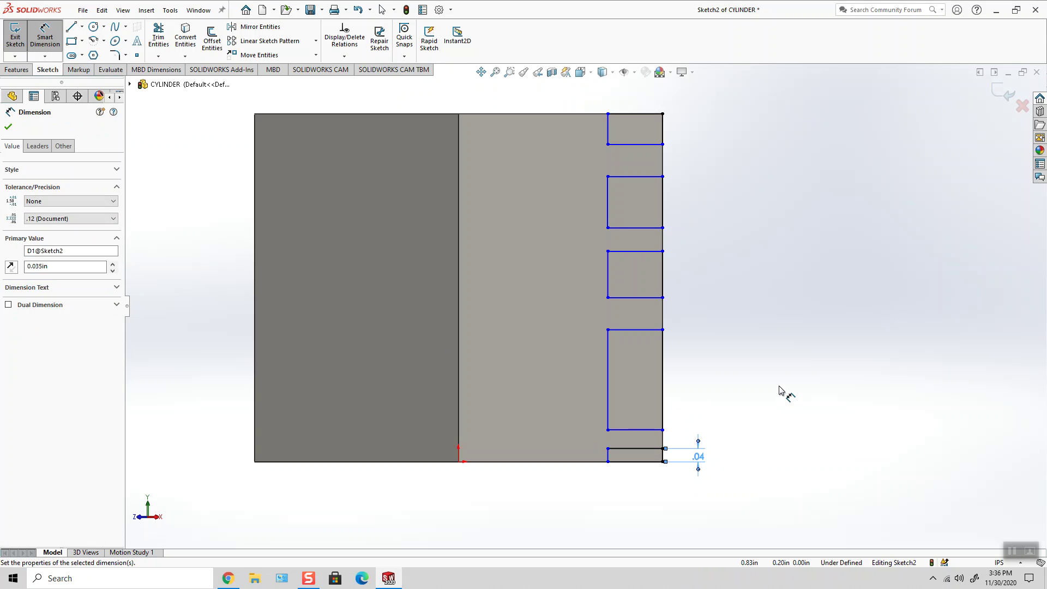
pyautogui.click(778, 366)
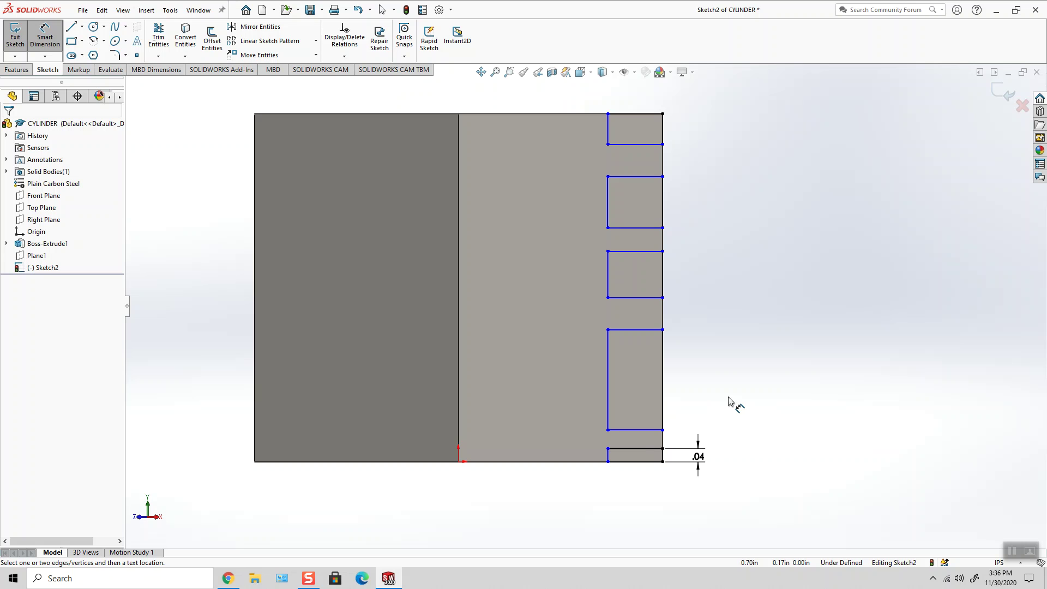
# Dimension the second rectangle's lower line 0.10 in from the block's bottom edge
pyautogui.click(595, 463)
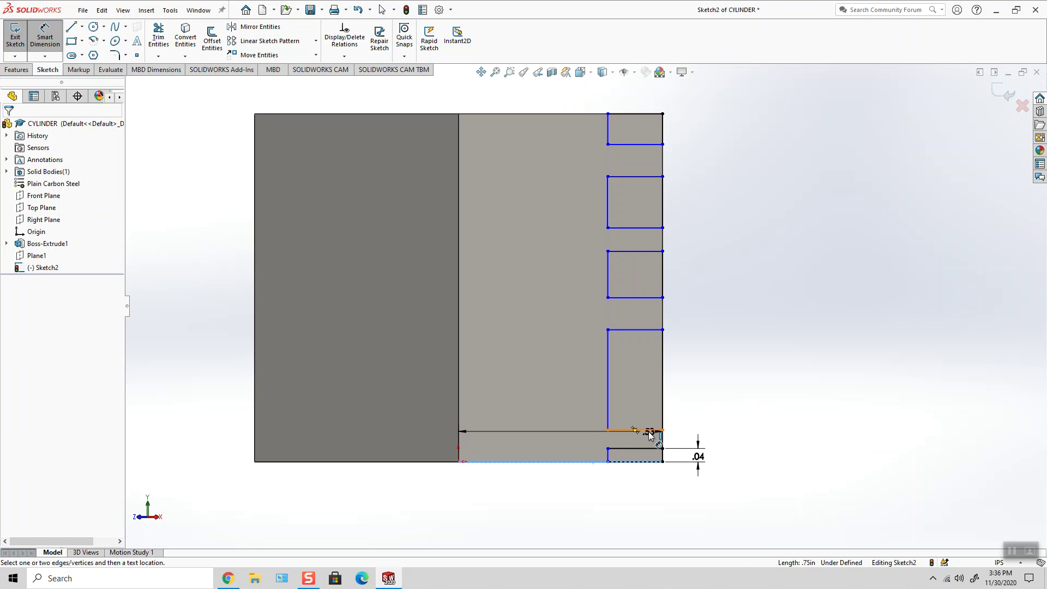
pyautogui.click(648, 430)
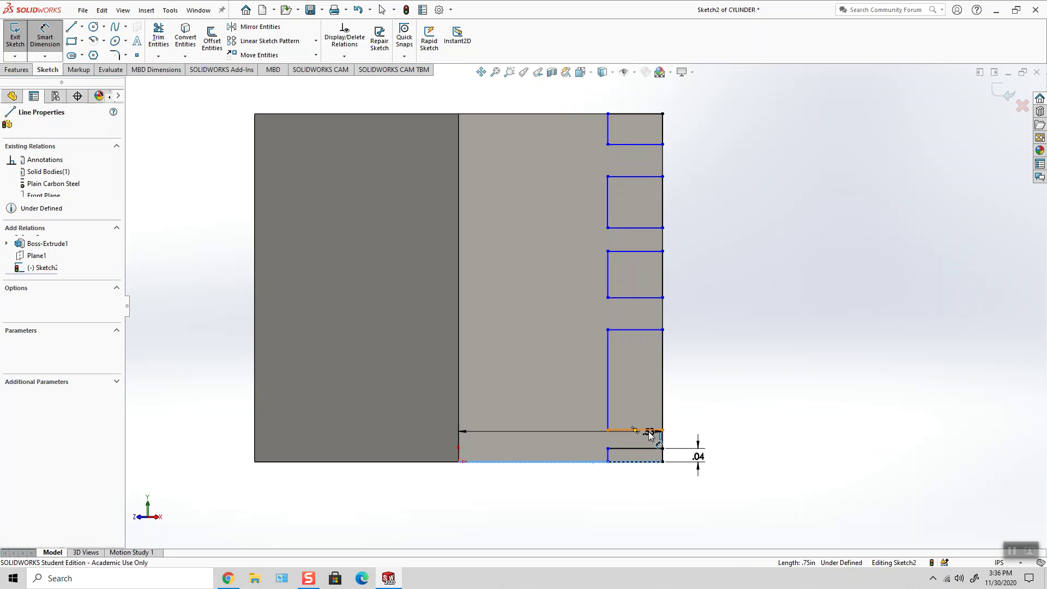
pyautogui.click(742, 446)
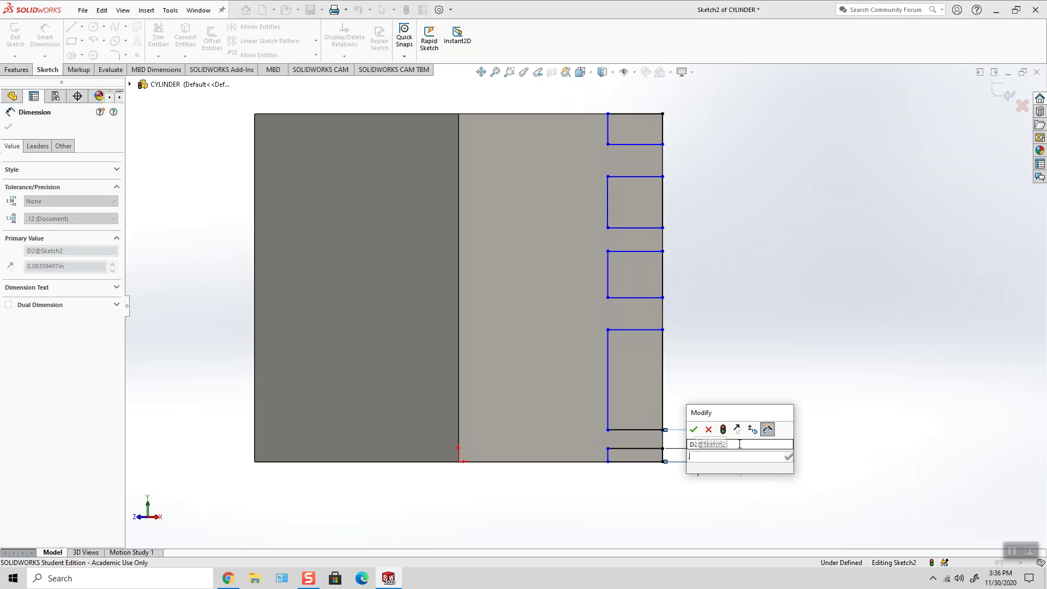
pyautogui.write('.1')
pyautogui.press('Return')
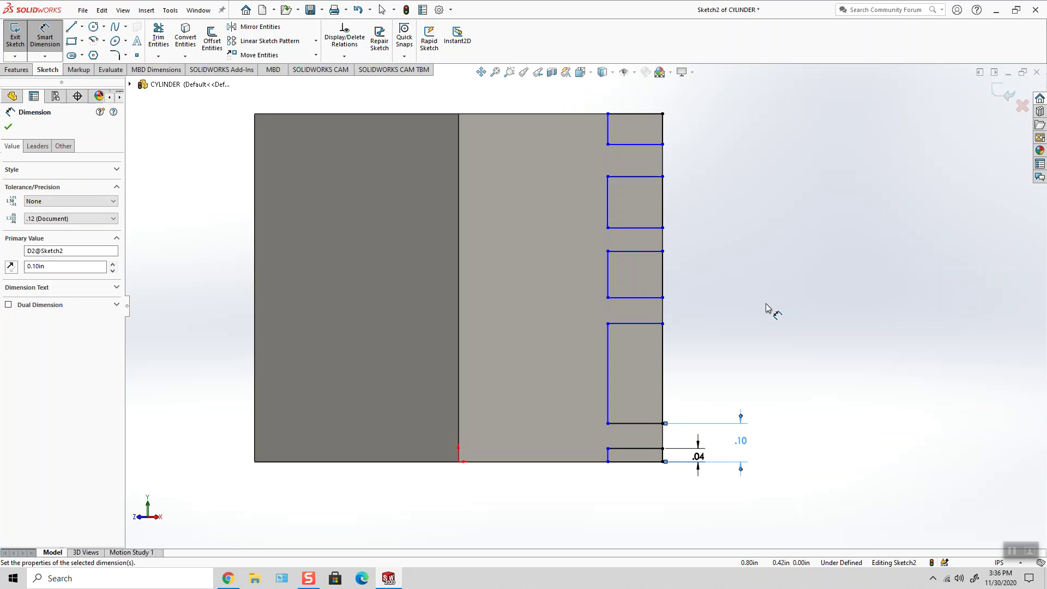
pyautogui.press('Escape')
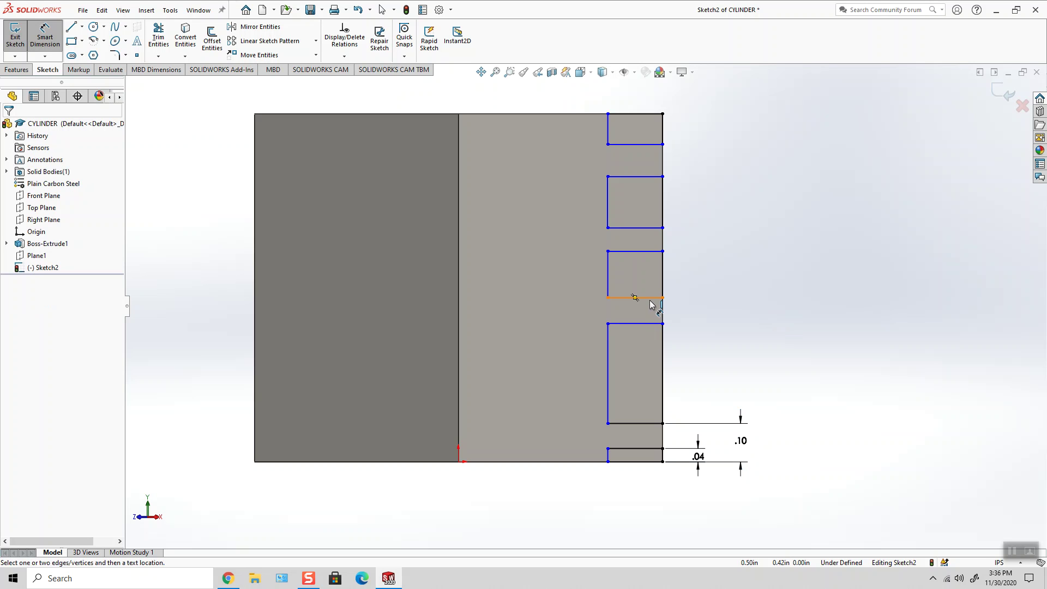
# Dimension the second rectangle's upper line 0.55 in from the block's bottom edge
pyautogui.click(649, 324)
pyautogui.click(589, 462)
pyautogui.click(780, 424)
pyautogui.write('.55')
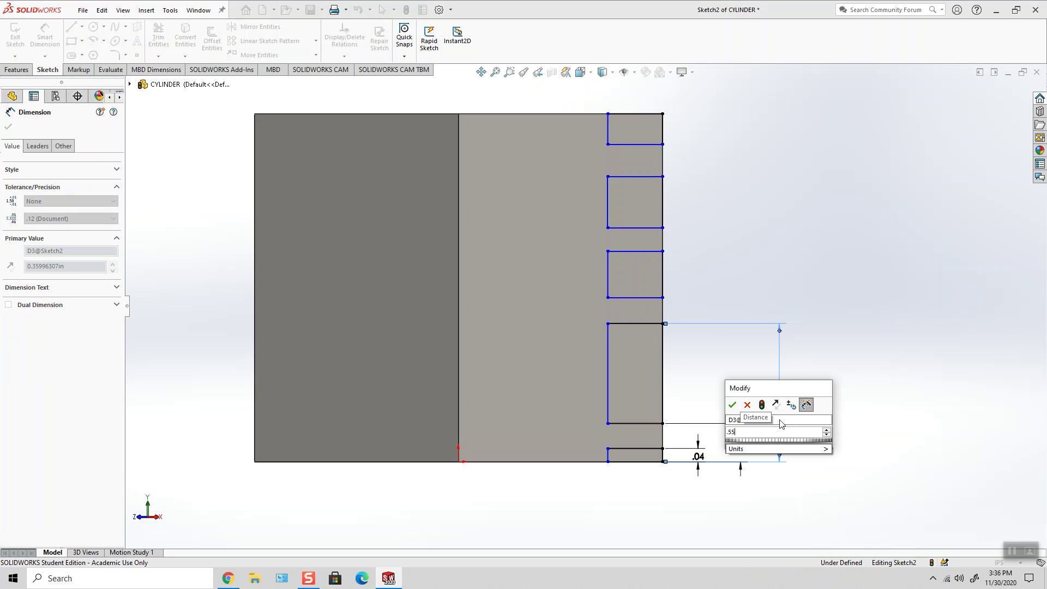
pyautogui.press('Return')
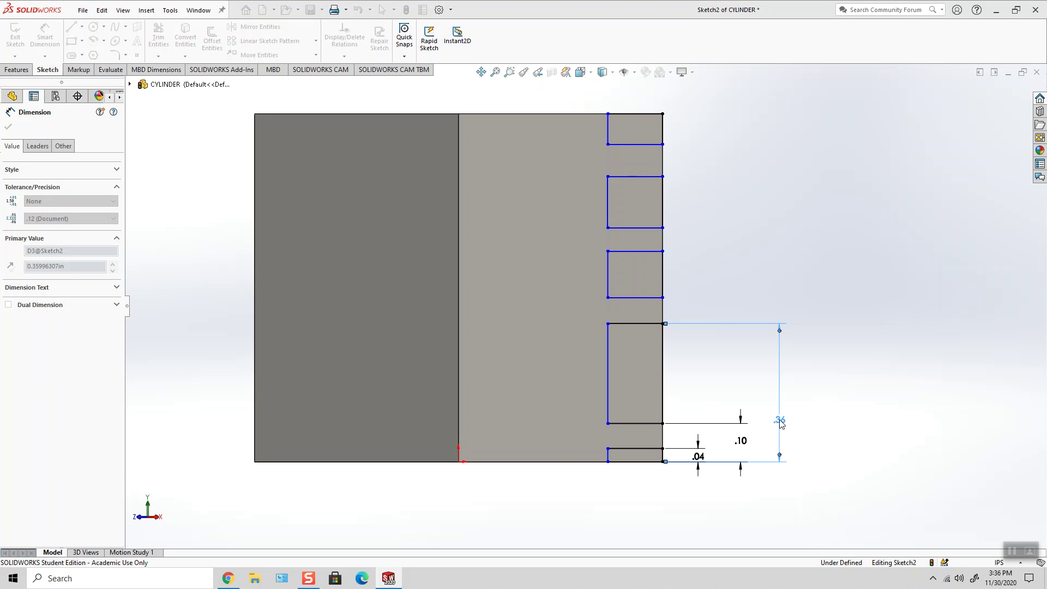
pyautogui.press('Escape')
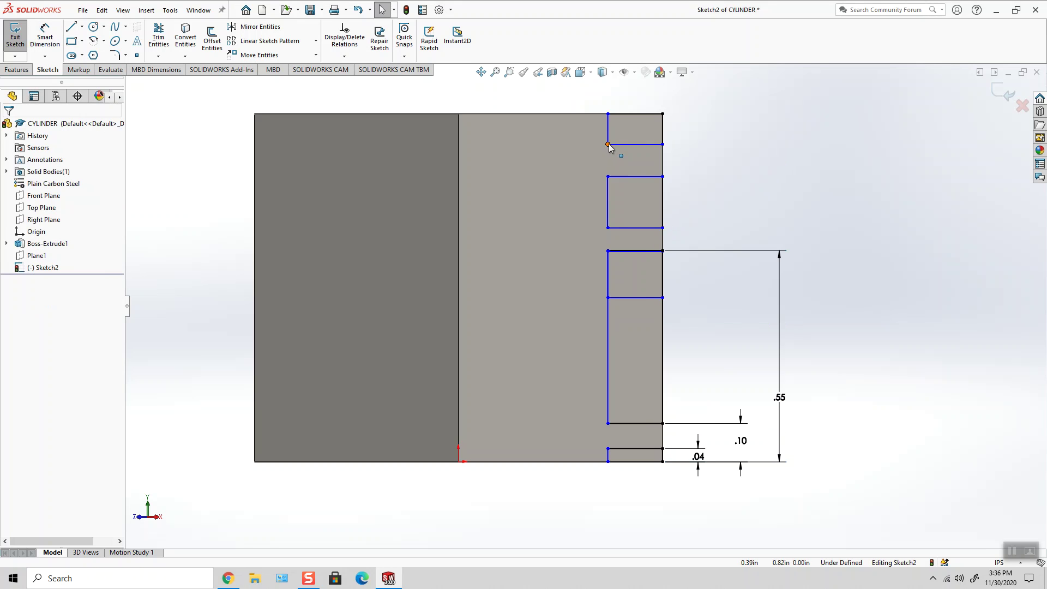
# Shorten the three upper rectangles and move them up near the block's top edge, separated from each other and clear of the second rectangle
pyautogui.moveTo(609, 144); pyautogui.dragTo(611, 128)
pyautogui.click(725, 163)
pyautogui.moveTo(608, 178)
pyautogui.mouseDown()
pyautogui.moveTo(612, 233)
pyautogui.moveTo(608, 178)
pyautogui.mouseUp()
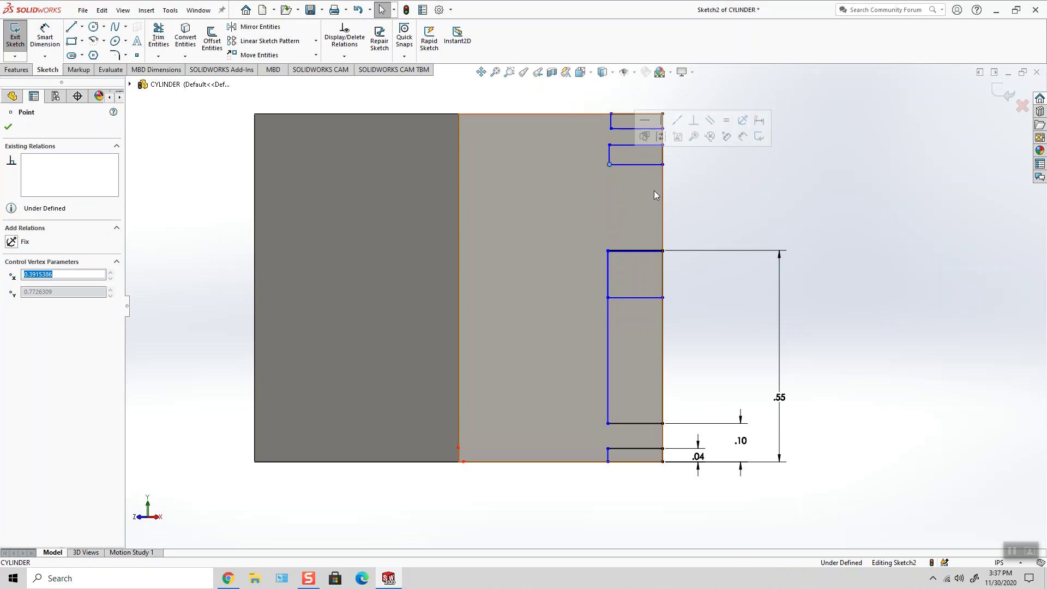
pyautogui.click(680, 232)
pyautogui.scroll(5, 680, 233)
pyautogui.moveTo(401, 339); pyautogui.dragTo(411, 110)
pyautogui.moveTo(414, 481); pyautogui.dragTo(425, 165)
pyautogui.scroll(-5, 689, 253)
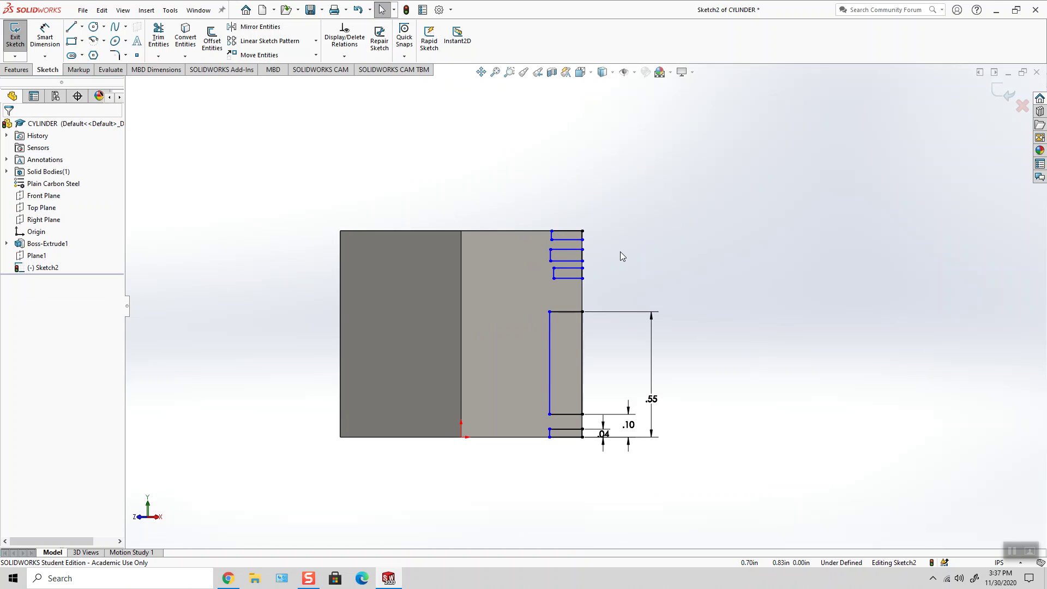
# Dimension the third rectangle's lower line 0.65 in from the block's bottom edge
pyautogui.scroll(3, 682, 376)
pyautogui.click(45, 38)
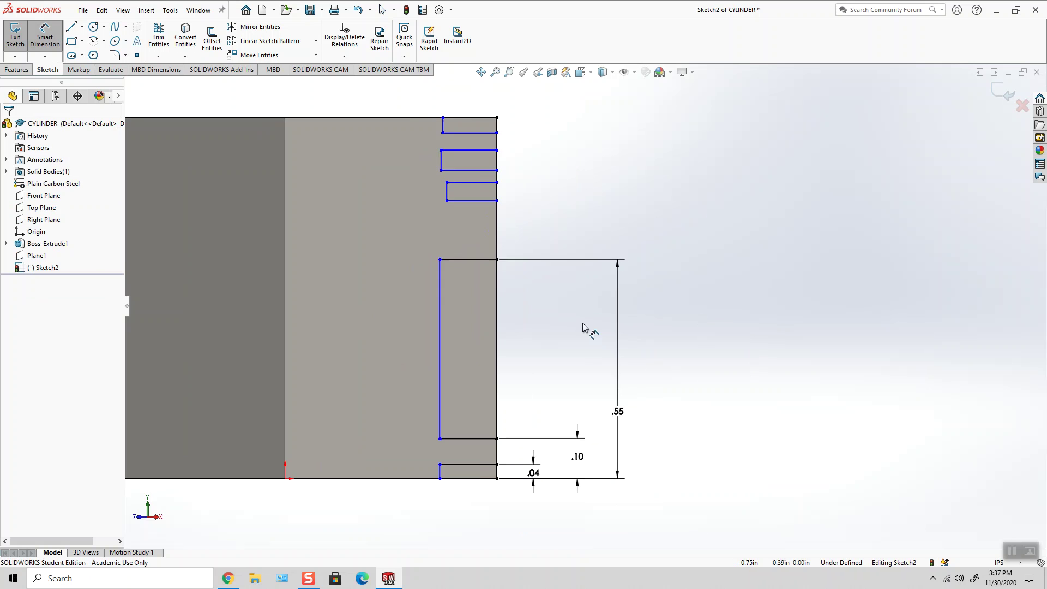
pyautogui.scroll(2, 583, 328)
pyautogui.click(439, 144)
pyautogui.scroll(-2, 480, 285)
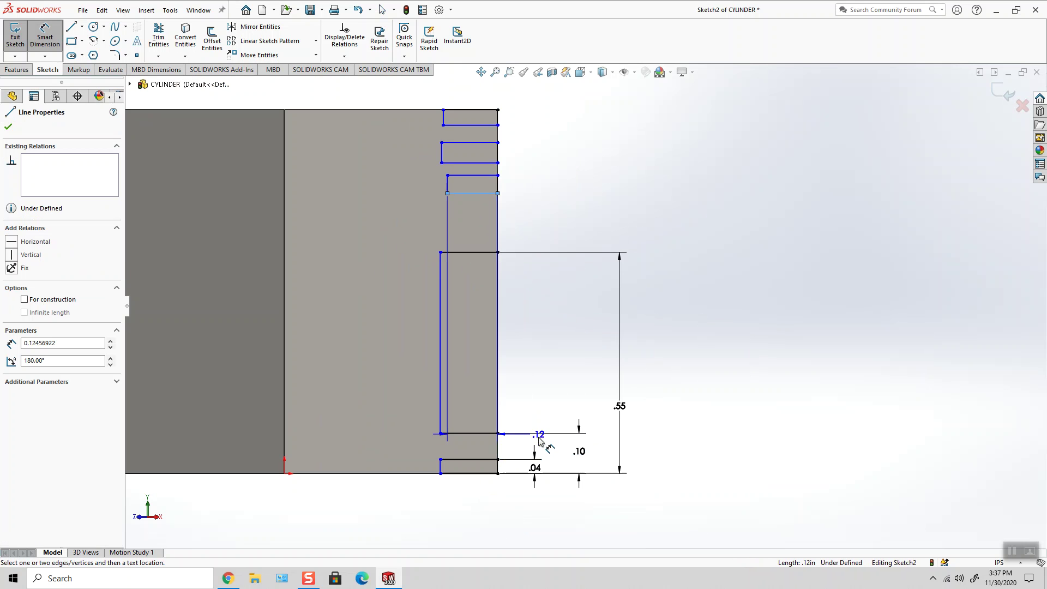
pyautogui.click(472, 473)
pyautogui.click(674, 402)
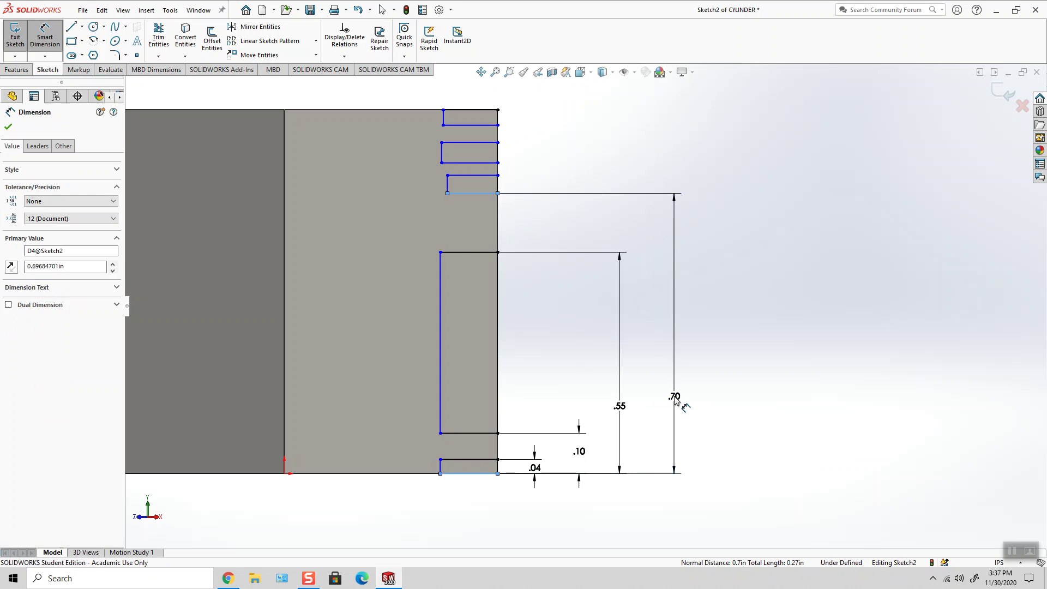
pyautogui.write('.65')
pyautogui.press('Return')
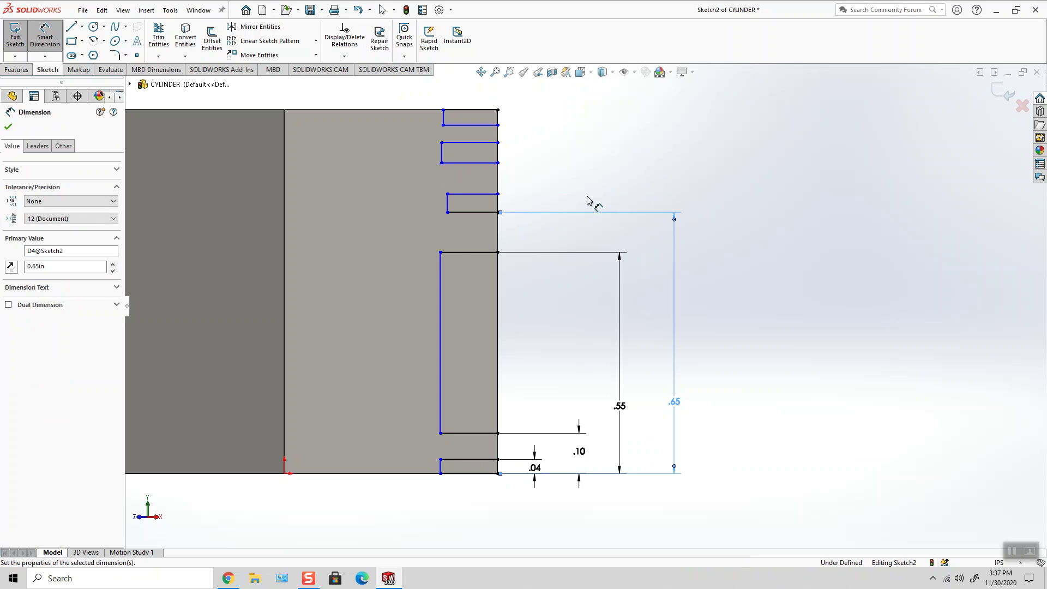
pyautogui.click(581, 176)
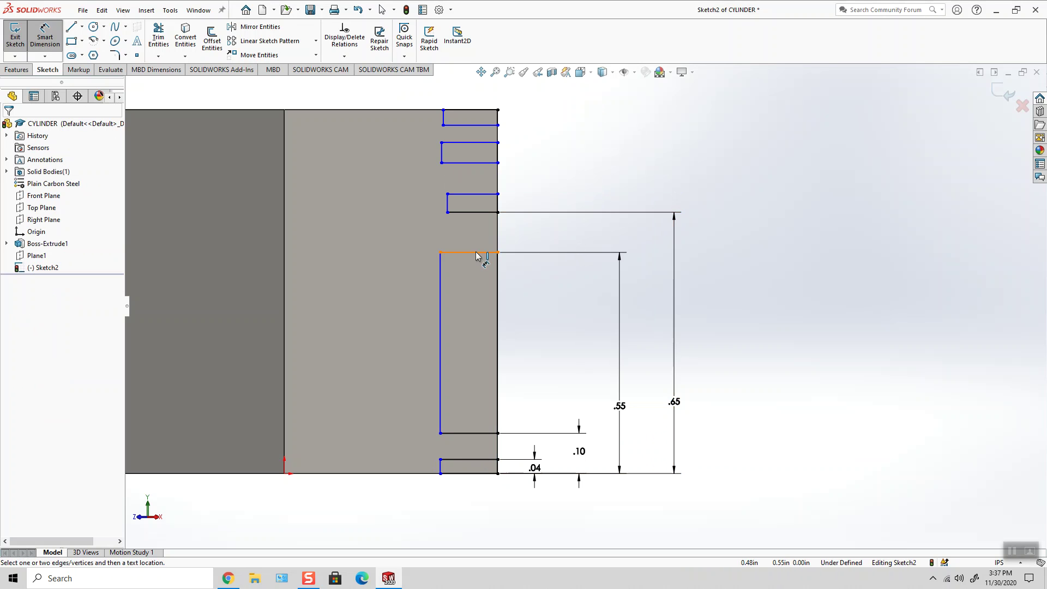
# Delete the 0.65 in dimension on the third rectangle's lower line
pyautogui.press('Escape')
pyautogui.click(676, 329)
pyautogui.press('Delete')
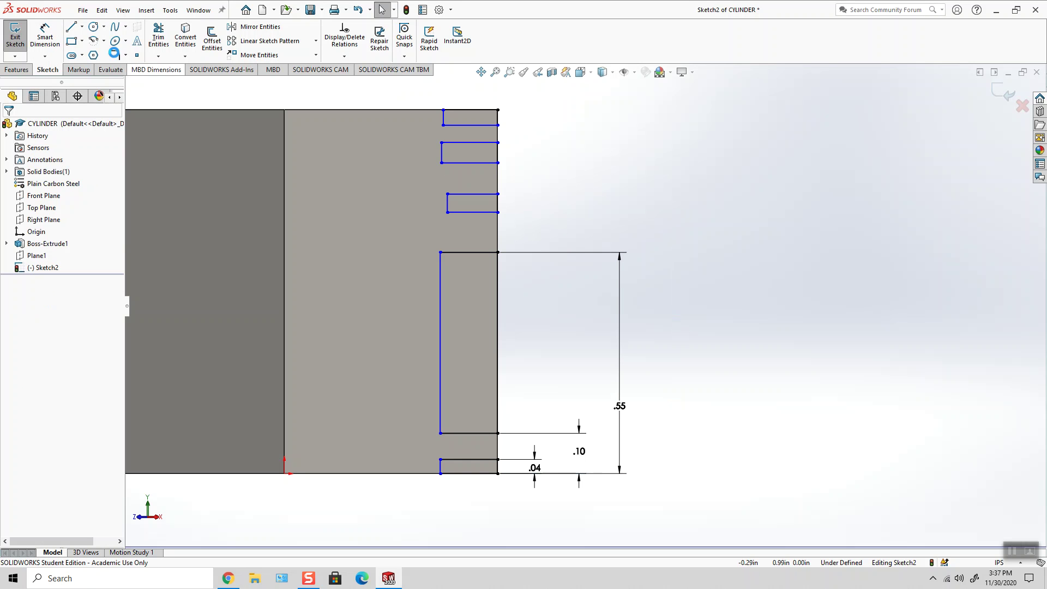
# Dimension the gap between the second rectangle's upper line and the third rectangle's lower line as 1/32 in
pyautogui.click(44, 37)
pyautogui.click(483, 213)
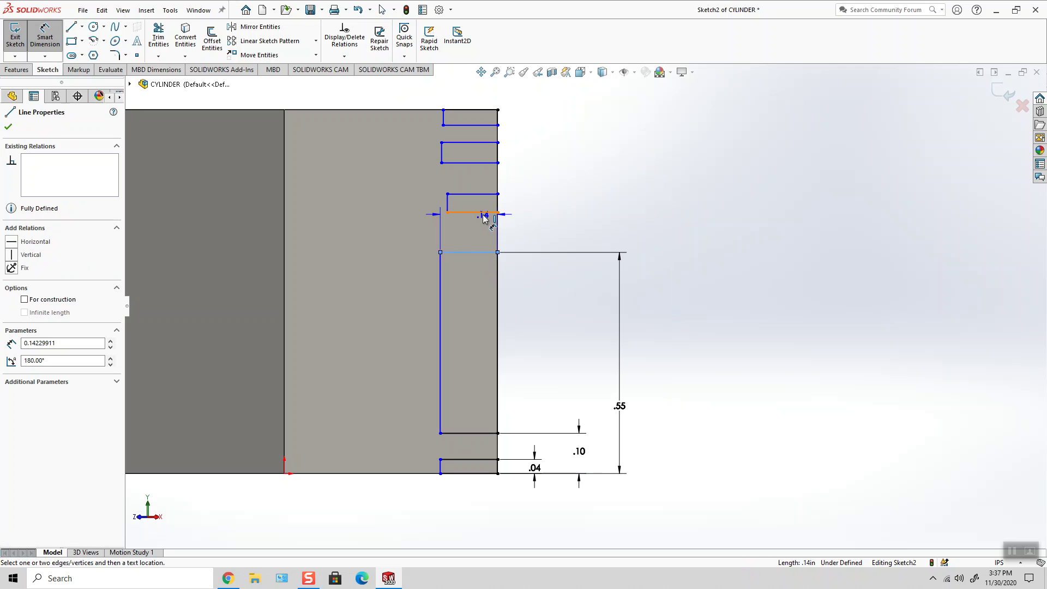
pyautogui.click(386, 239)
pyautogui.write('1/32')
pyautogui.press('Return')
pyautogui.click(620, 204)
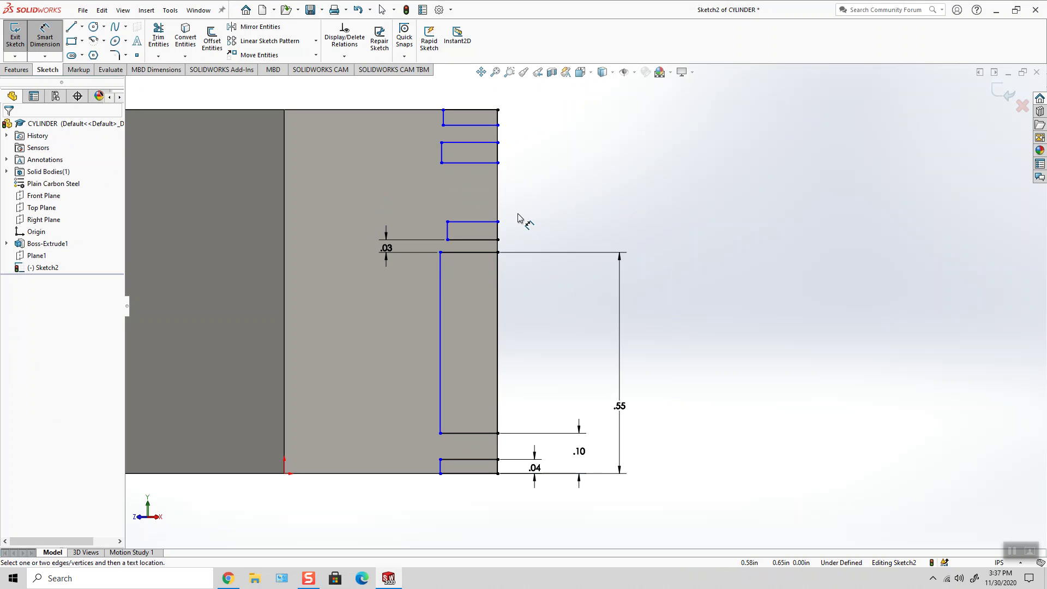
# Dimension the third rectangle's upper line 0.65 in from the block's bottom edge
pyautogui.click(488, 221)
pyautogui.click(452, 475)
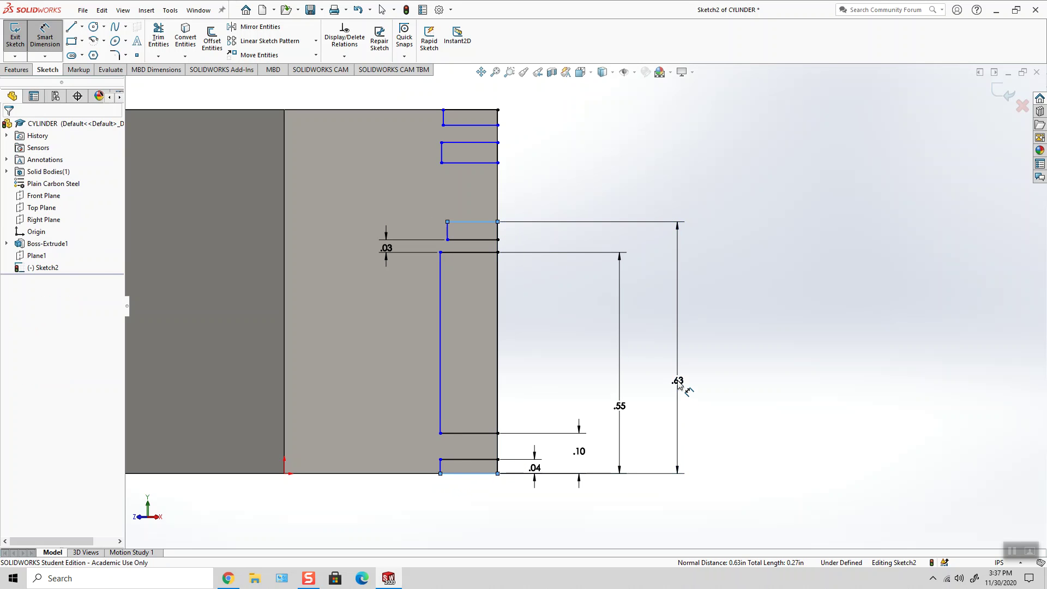
pyautogui.click(678, 382)
pyautogui.press('Return')
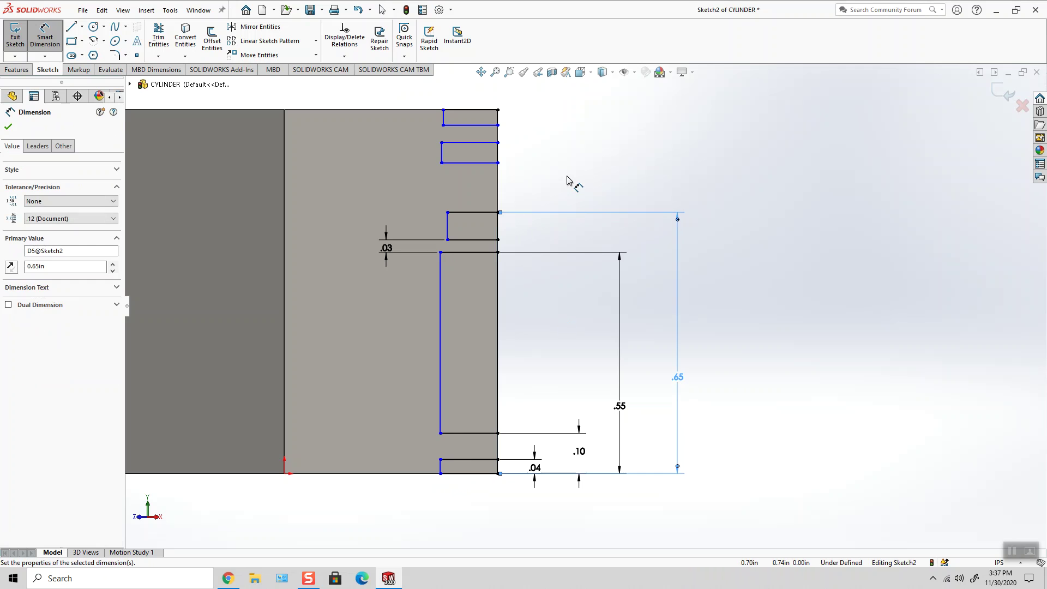
pyautogui.click(566, 175)
# Dimension the gap between the third rectangle's upper line and the fourth rectangle's lower line as 0.03125 in
pyautogui.click(478, 217)
pyautogui.click(474, 164)
pyautogui.click(364, 195)
pyautogui.write('.03125')
pyautogui.press('Return')
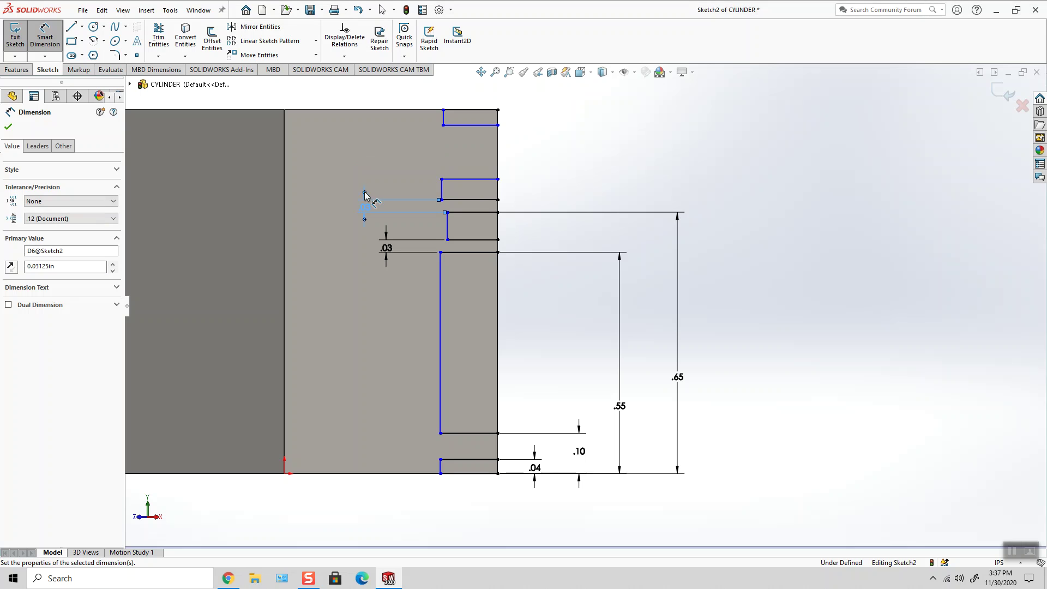
pyautogui.click(588, 168)
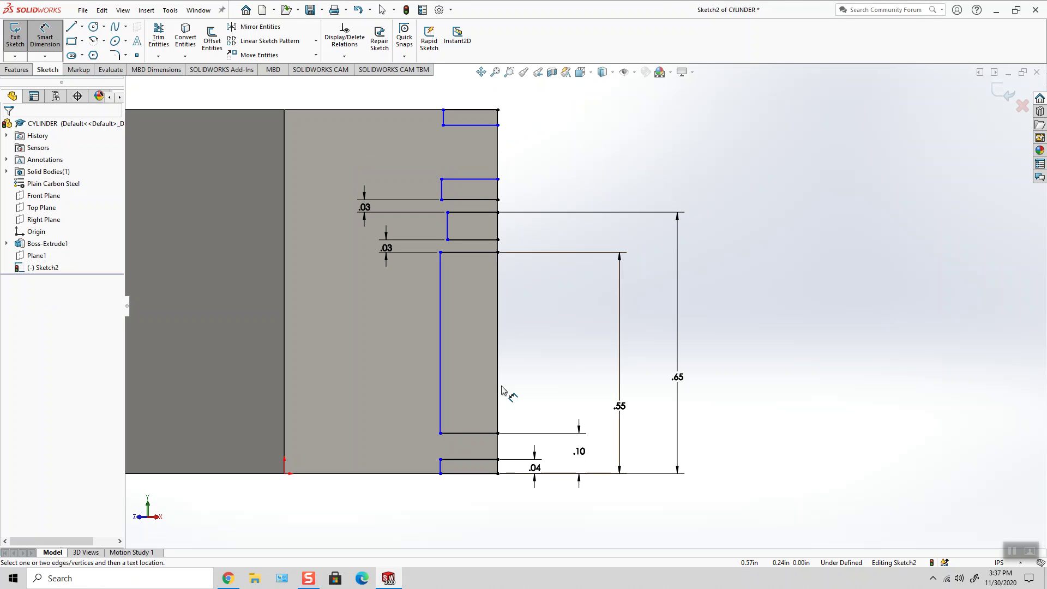
# Dimension the fourth rectangle's upper line 0.74 in from the block's bottom edge
pyautogui.click(417, 474)
pyautogui.click(479, 181)
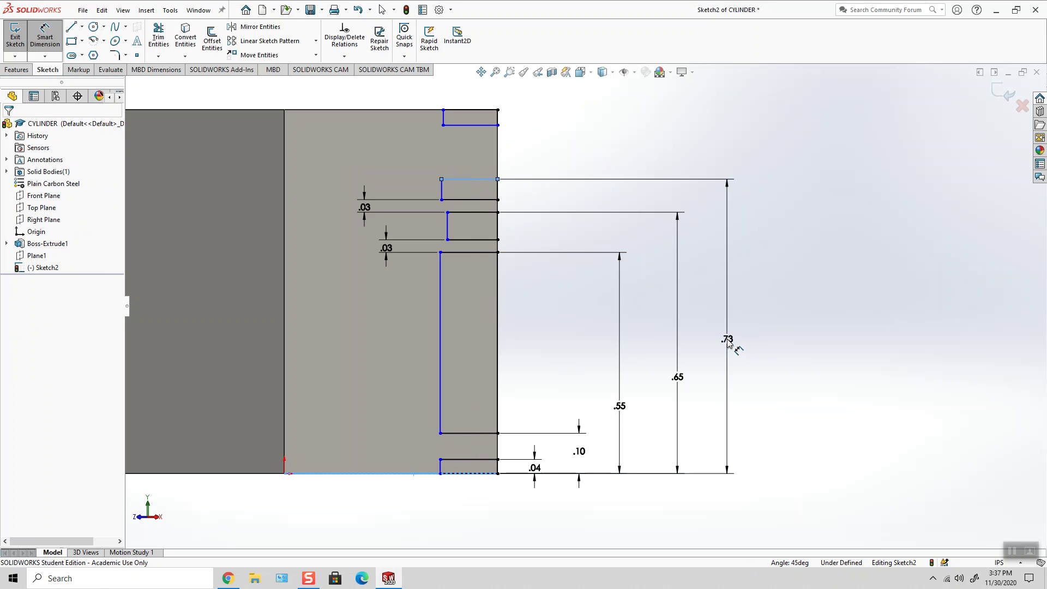
pyautogui.click(731, 345)
pyautogui.write('.74')
pyautogui.press('Return')
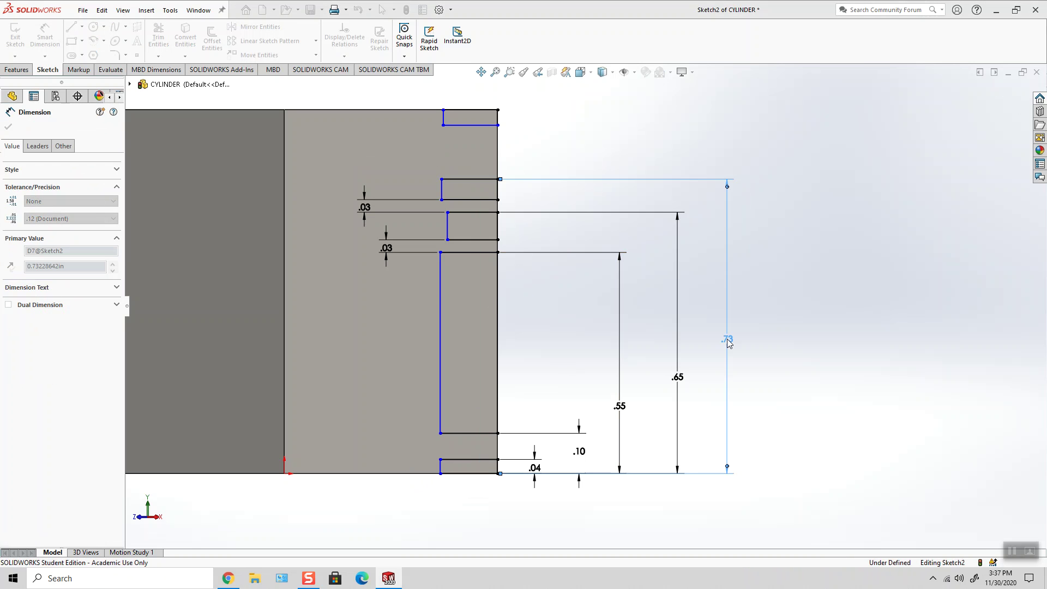
pyautogui.click(774, 193)
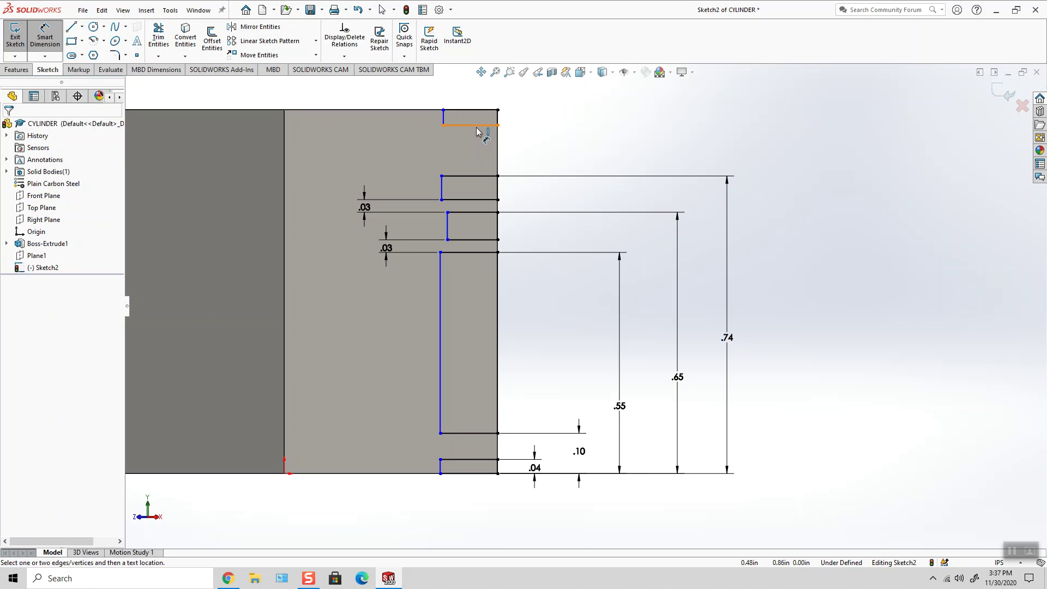
# Dimension the topmost rectangle's lower line 0.87 in from the block's bottom edge
pyautogui.click(477, 127)
pyautogui.click(409, 474)
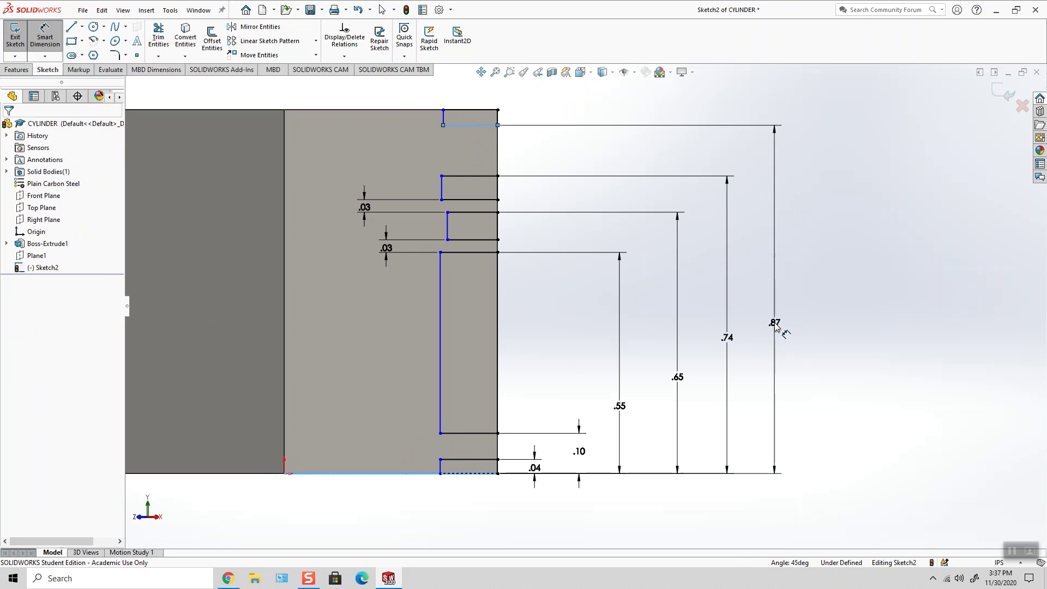
pyautogui.click(776, 324)
pyautogui.write('.87')
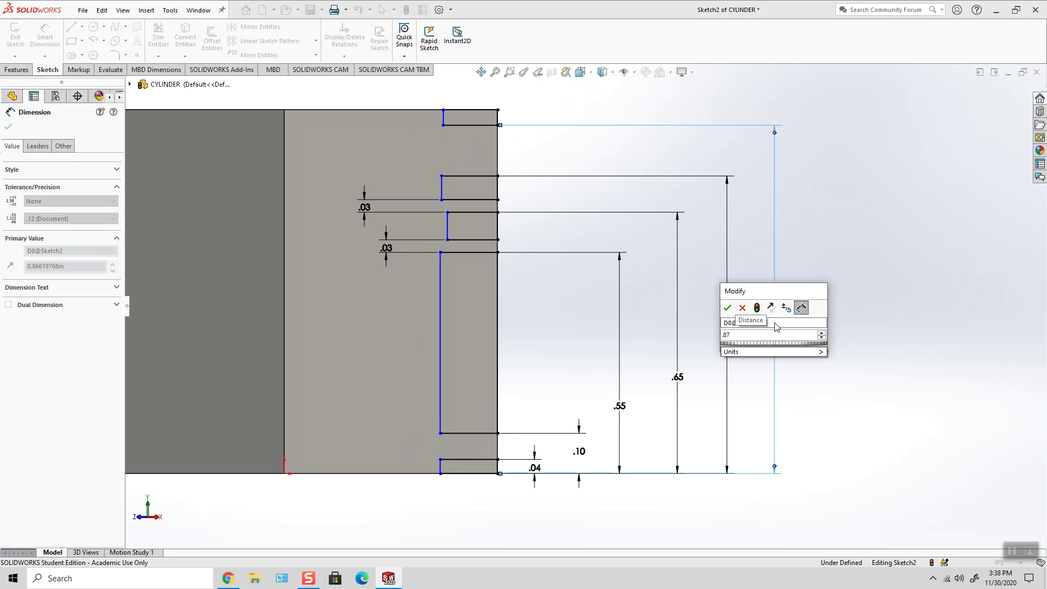
pyautogui.press('Return')
pyautogui.press('Escape')
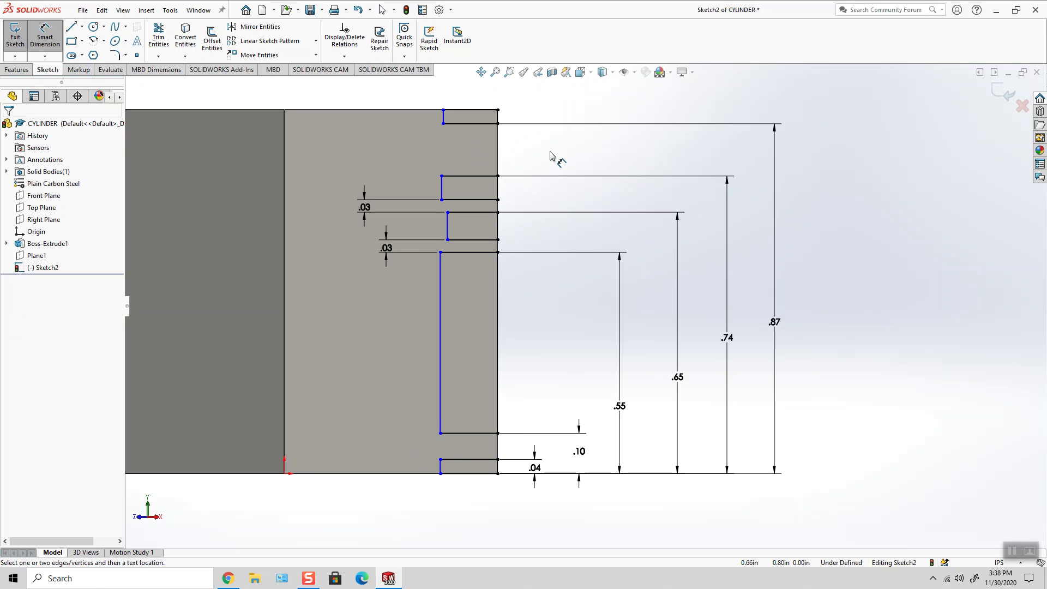
# Move the two gap dimension texts out from between their arrows so they are easier to read
pyautogui.press('Escape')
pyautogui.moveTo(390, 250); pyautogui.dragTo(402, 282)
pyautogui.moveTo(367, 206); pyautogui.dragTo(388, 176)
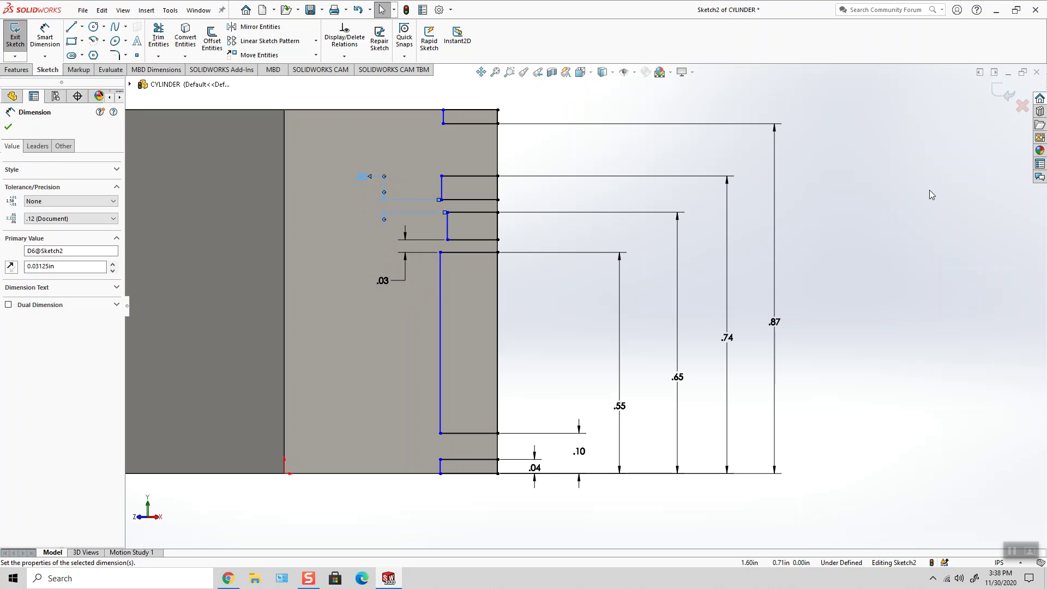
pyautogui.click(859, 244)
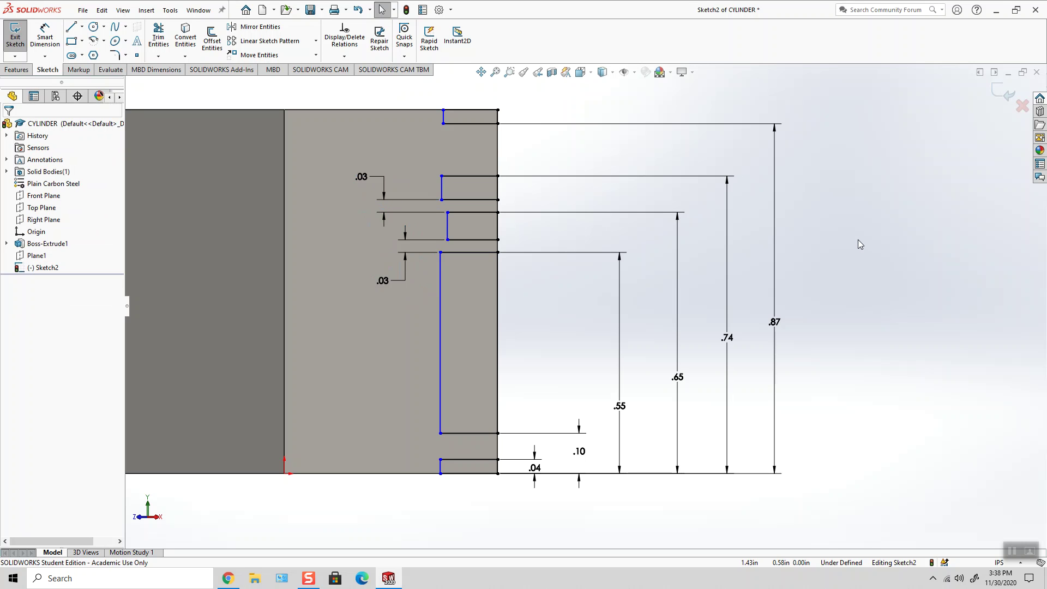
# Make the inner vertical lines of all five rectangles collinear
pyautogui.scroll(3, 548, 290)
pyautogui.scroll(-3, 556, 297)
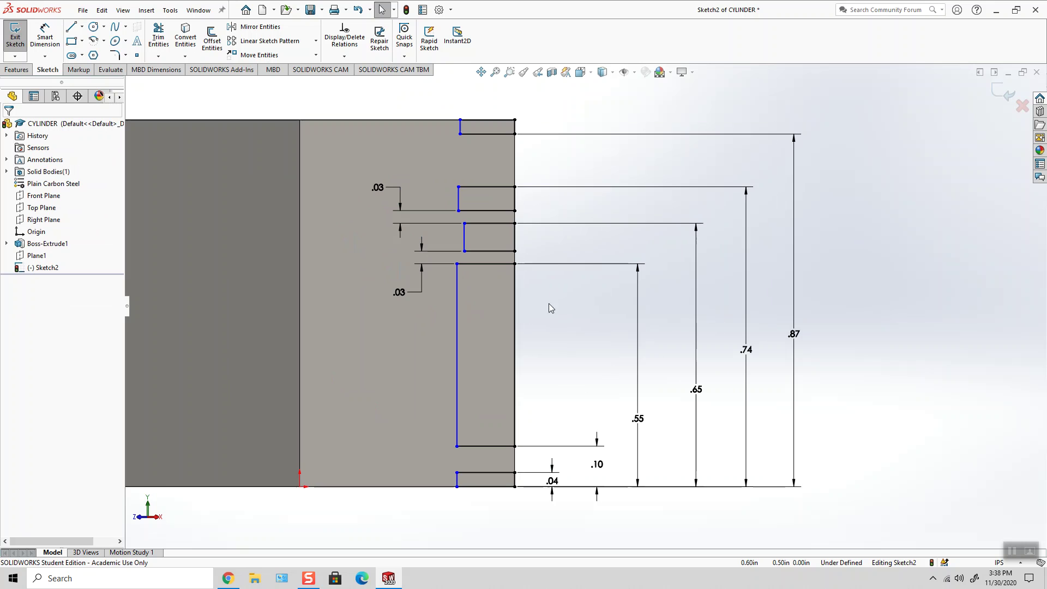
pyautogui.click(344, 56)
pyautogui.click(357, 82)
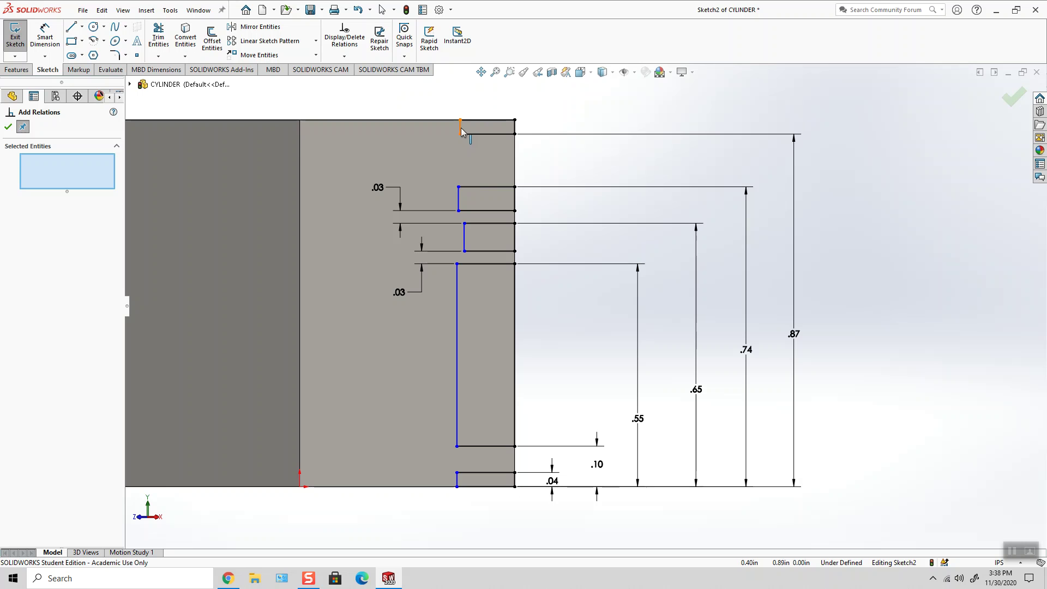
pyautogui.click(461, 127)
pyautogui.click(459, 198)
pyautogui.click(465, 236)
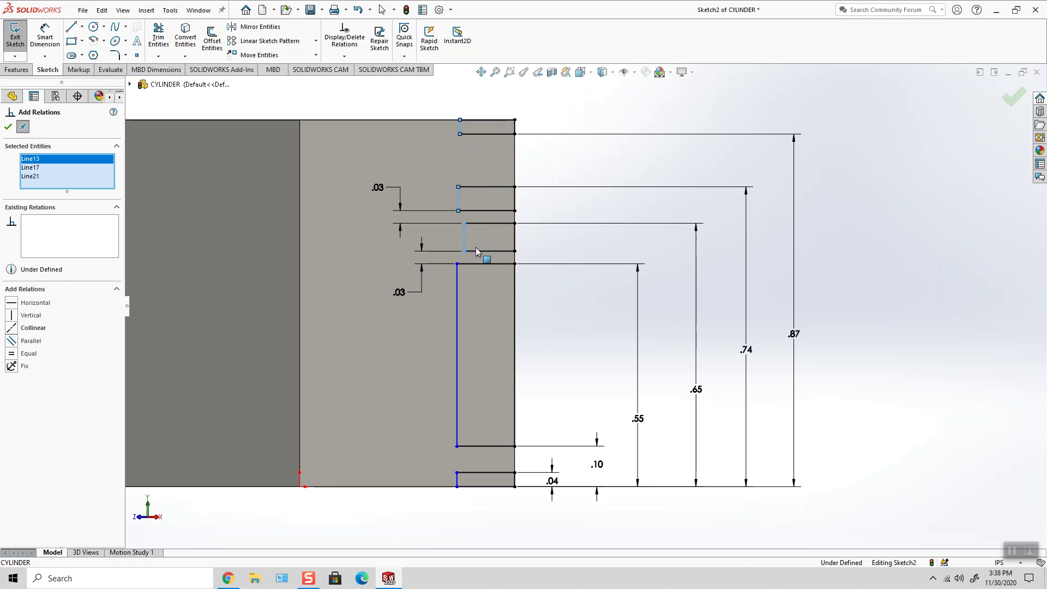
pyautogui.click(457, 283)
pyautogui.click(458, 480)
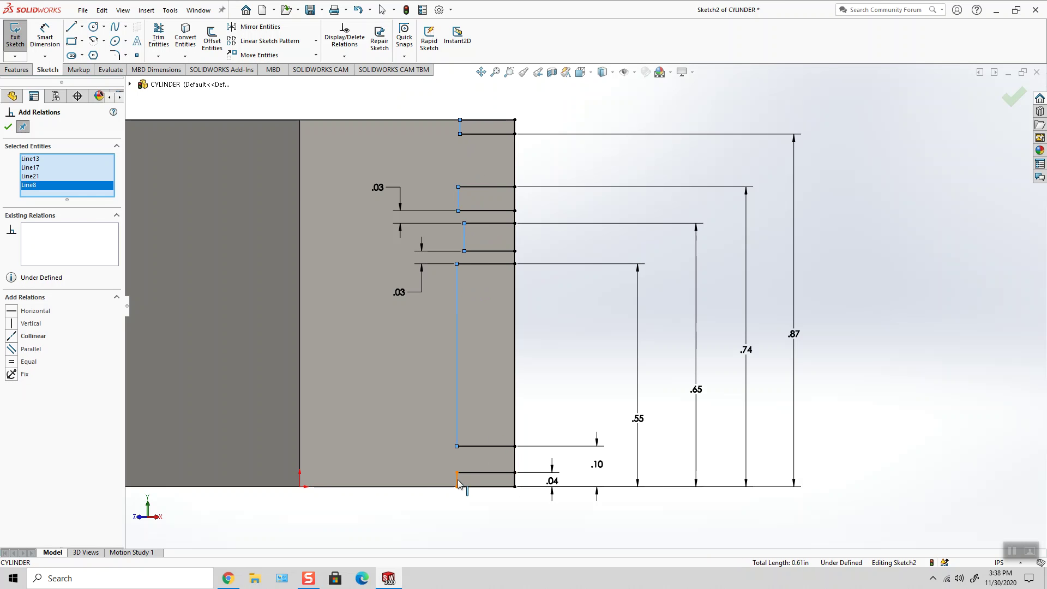
pyautogui.click(12, 345)
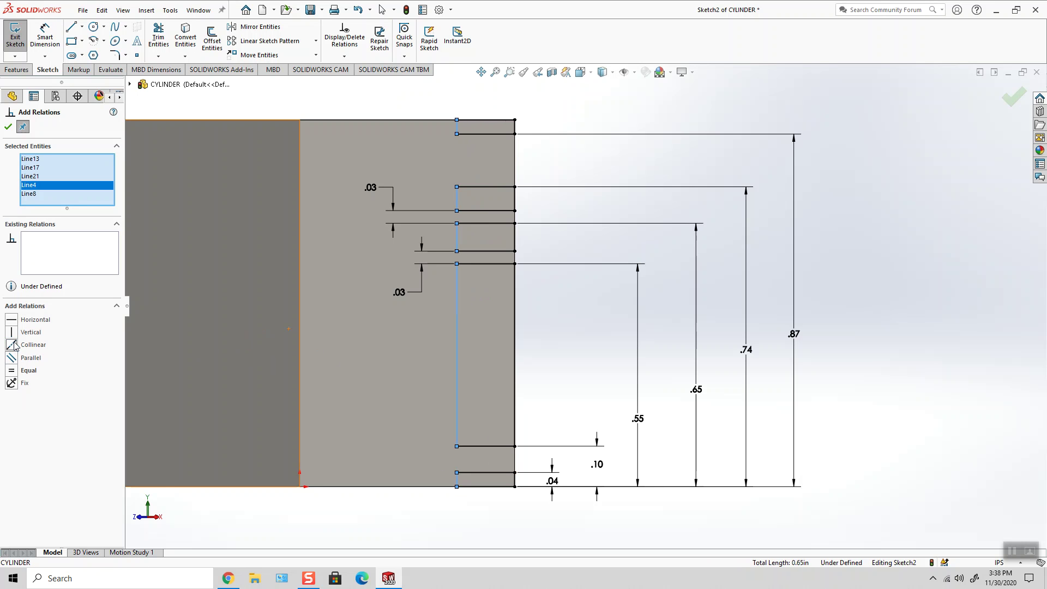
pyautogui.click(8, 126)
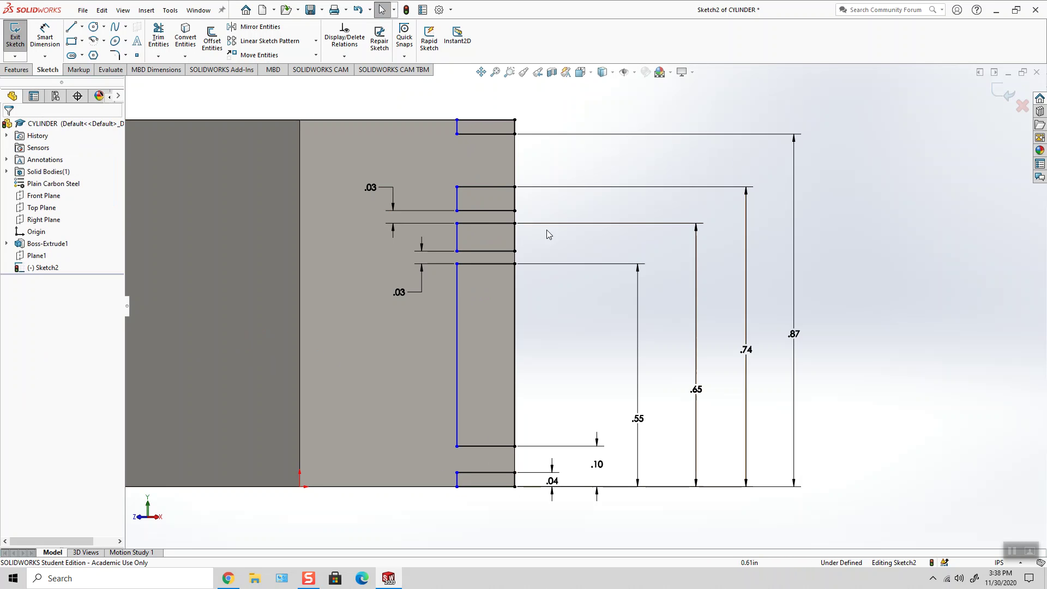
# Sketch a vertical construction centerline of infinite length through the origin
pyautogui.scroll(2, 547, 230)
pyautogui.click(81, 26)
pyautogui.click(94, 49)
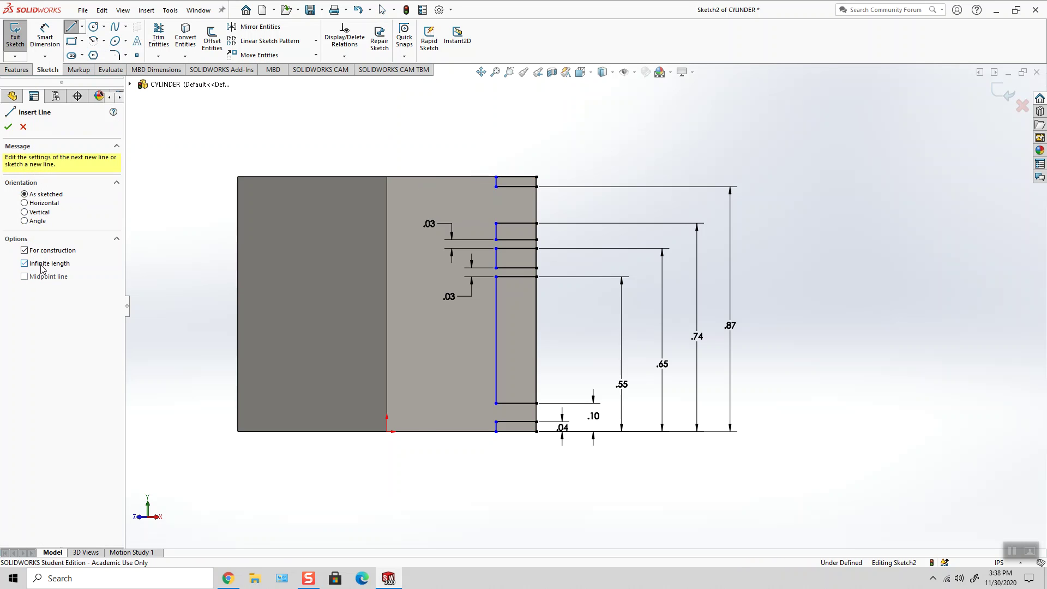
pyautogui.click(386, 431)
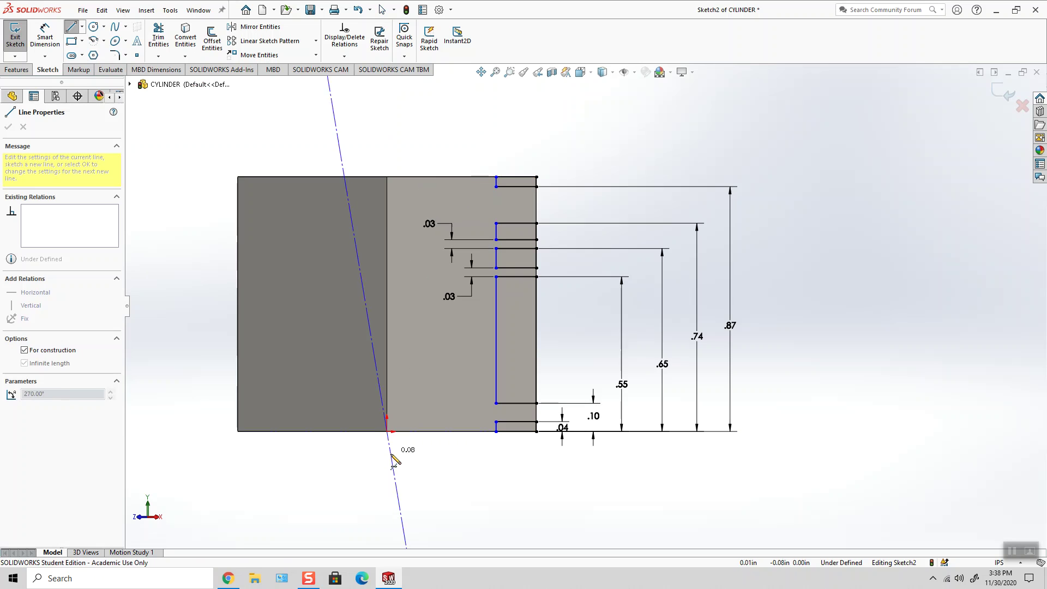
pyautogui.click(396, 459)
pyautogui.press('Escape')
# Add a doubled diameter dimension of 0.60 in from the centerline to the second rectangle's inner vertical line
pyautogui.click(45, 36)
pyautogui.click(388, 460)
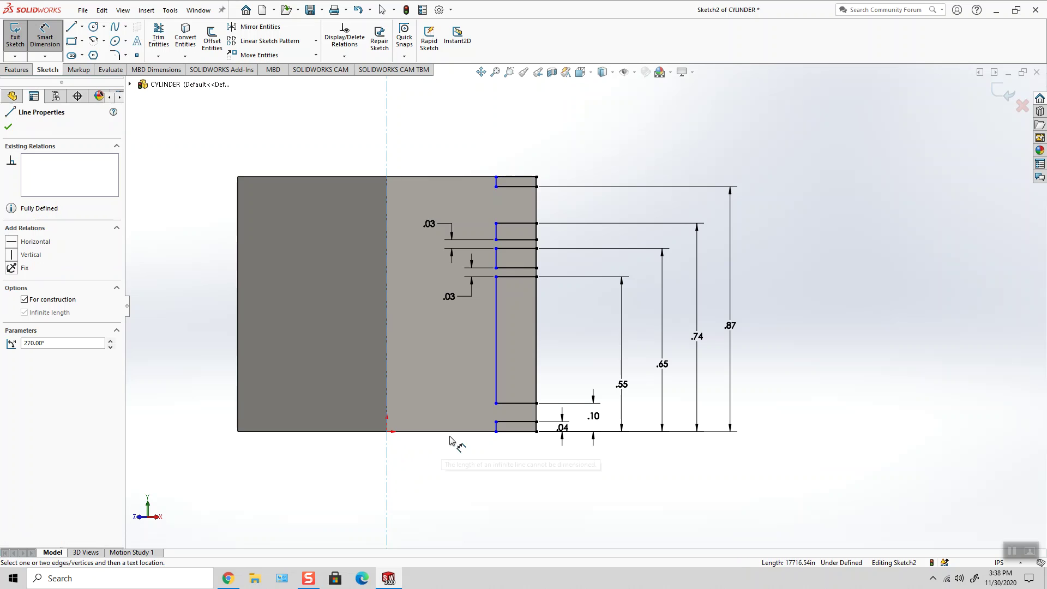
pyautogui.click(497, 392)
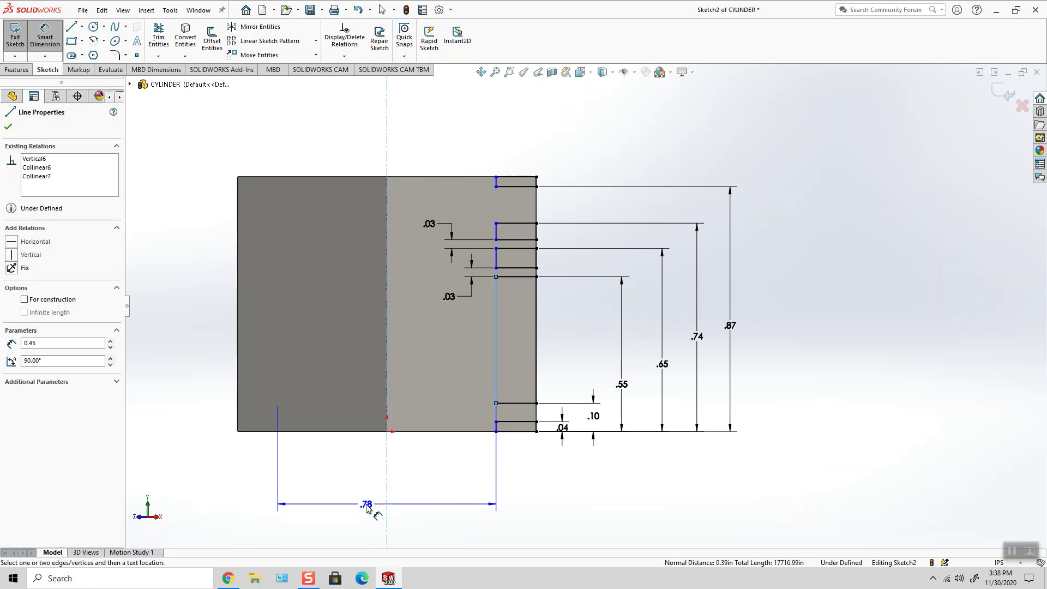
pyautogui.click(366, 505)
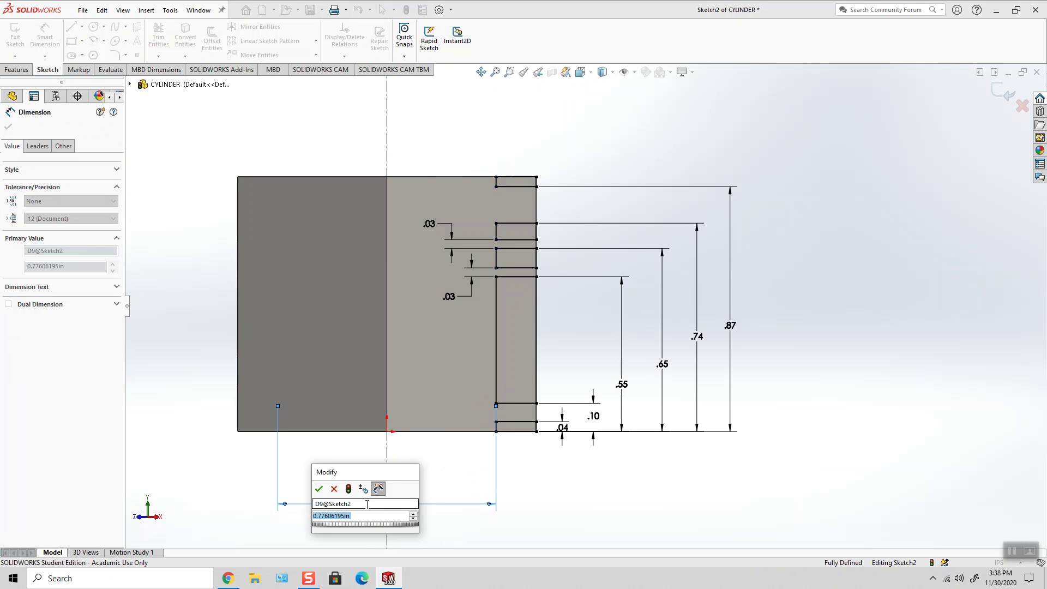
pyautogui.click(1012, 551)
pyautogui.click(354, 526)
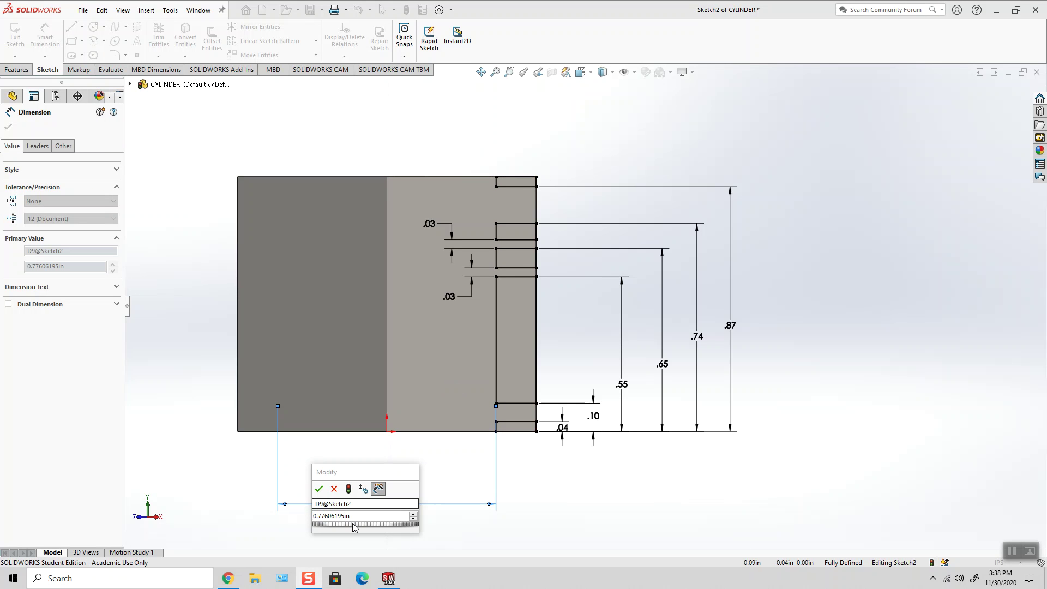
pyautogui.doubleClick(363, 516)
pyautogui.write('.6')
pyautogui.press('Return')
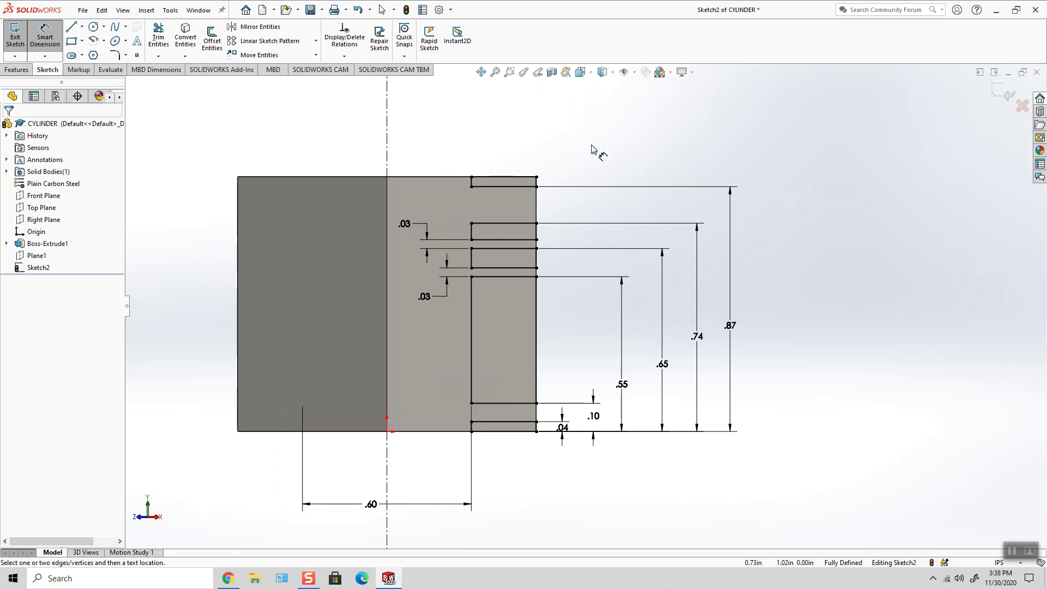
pyautogui.press('Escape')
pyautogui.press('z')
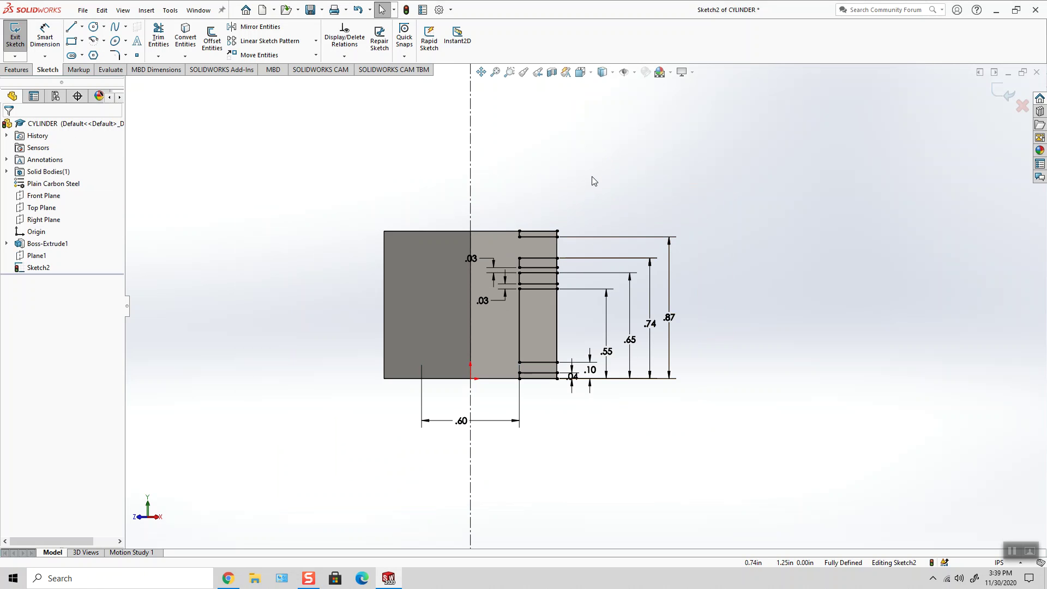
pyautogui.moveTo(646, 191); pyautogui.dragTo(610, 248, button='middle')
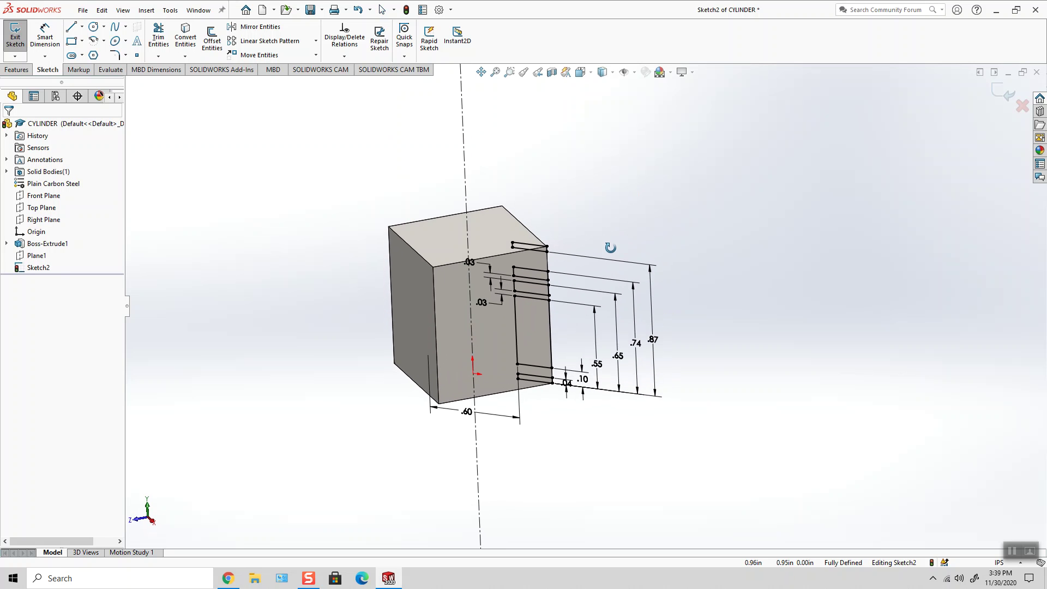
# Revolve-cut the sketched rectangles 360 degrees around the vertical centerline
pyautogui.click(17, 69)
pyautogui.click(218, 43)
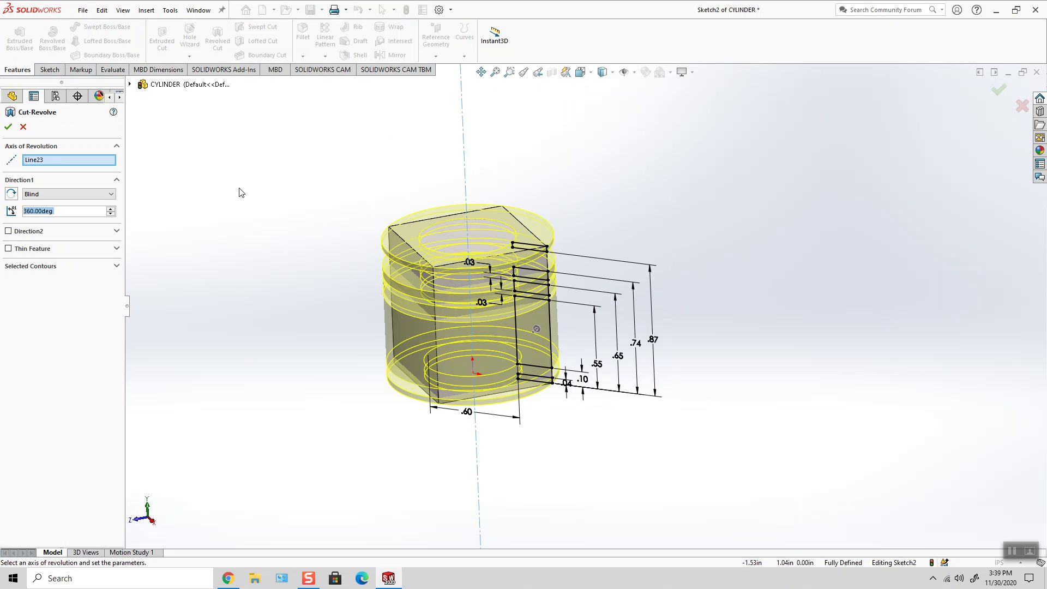
pyautogui.click(9, 127)
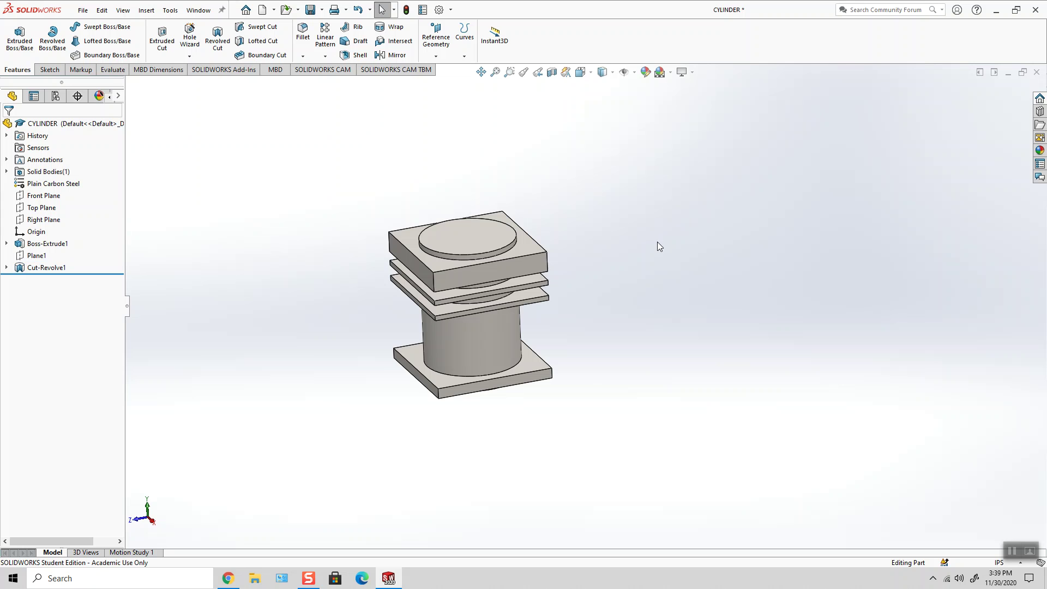
# Compare the block with and without the revolved cut by rolling the feature history back and forward
pyautogui.moveTo(553, 349); pyautogui.dragTo(558, 292, button='middle')
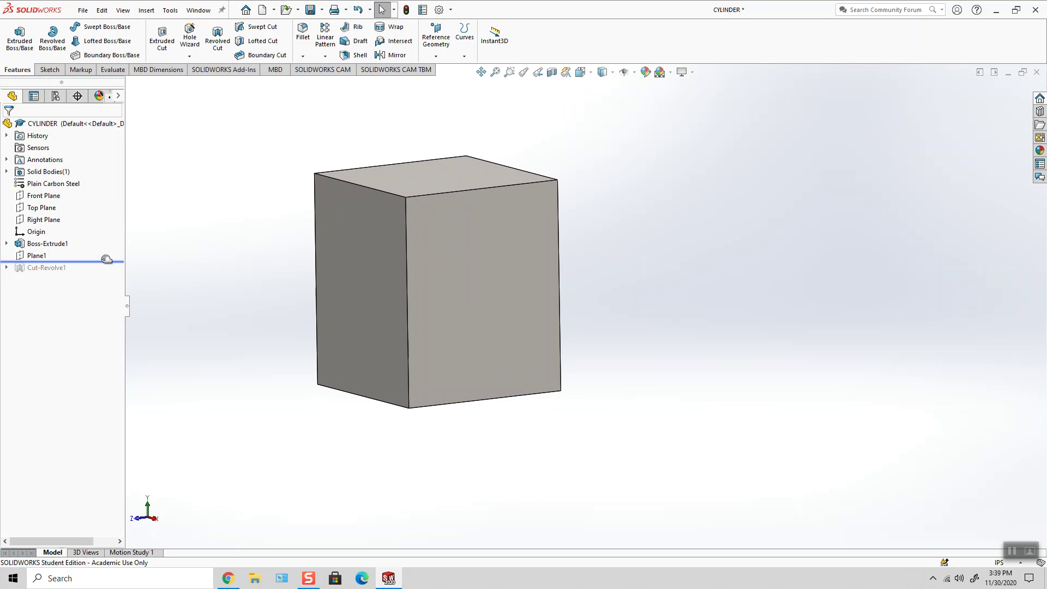
pyautogui.moveTo(104, 262); pyautogui.dragTo(105, 274)
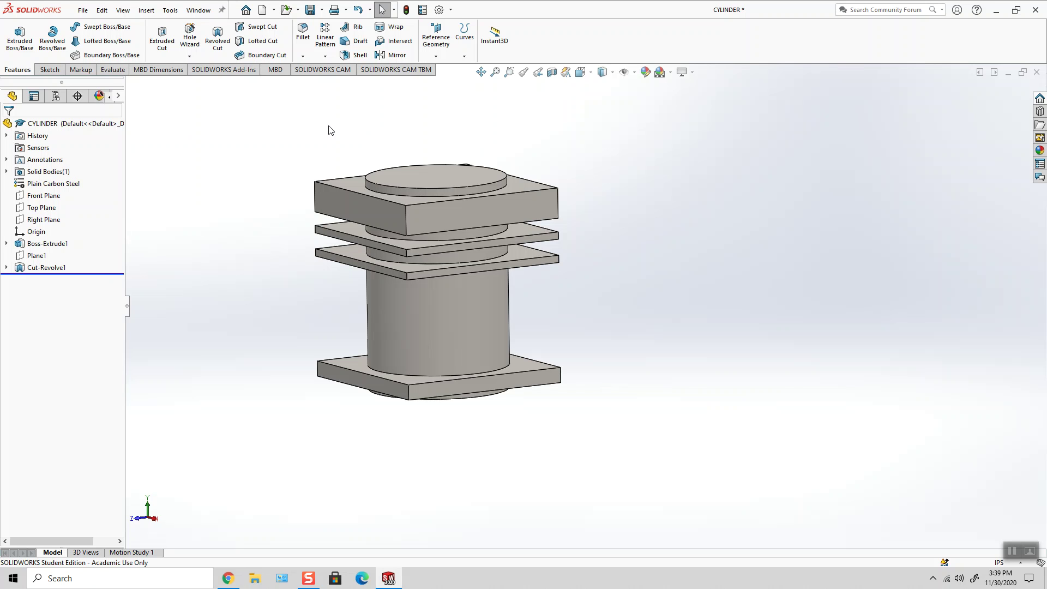
pyautogui.moveTo(297, 231); pyautogui.dragTo(290, 272, button='middle')
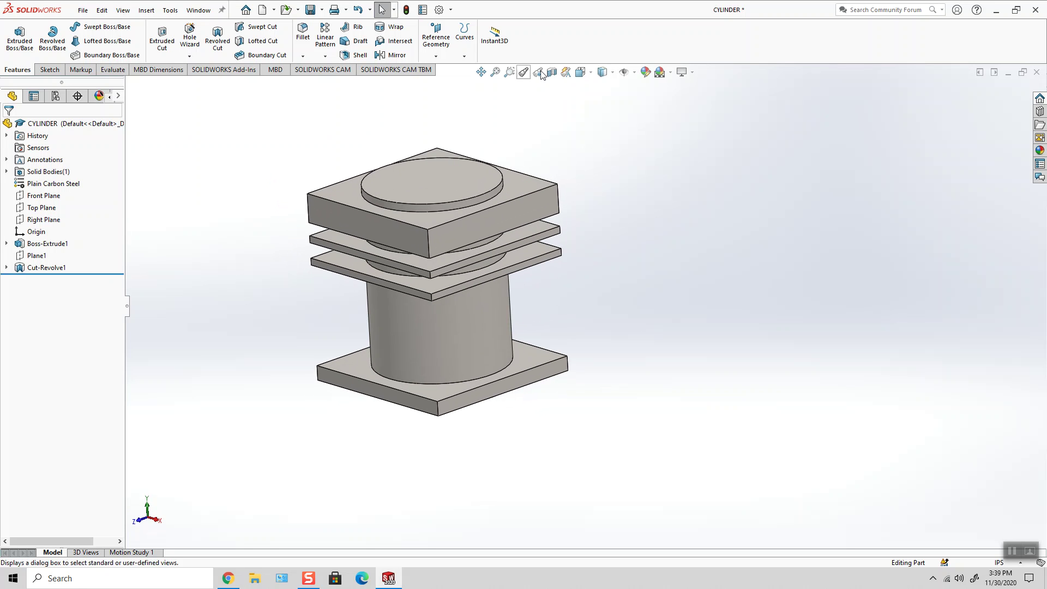
# Set the isometric view and save the part with its revolved cut
pyautogui.click(580, 72)
pyautogui.click(645, 103)
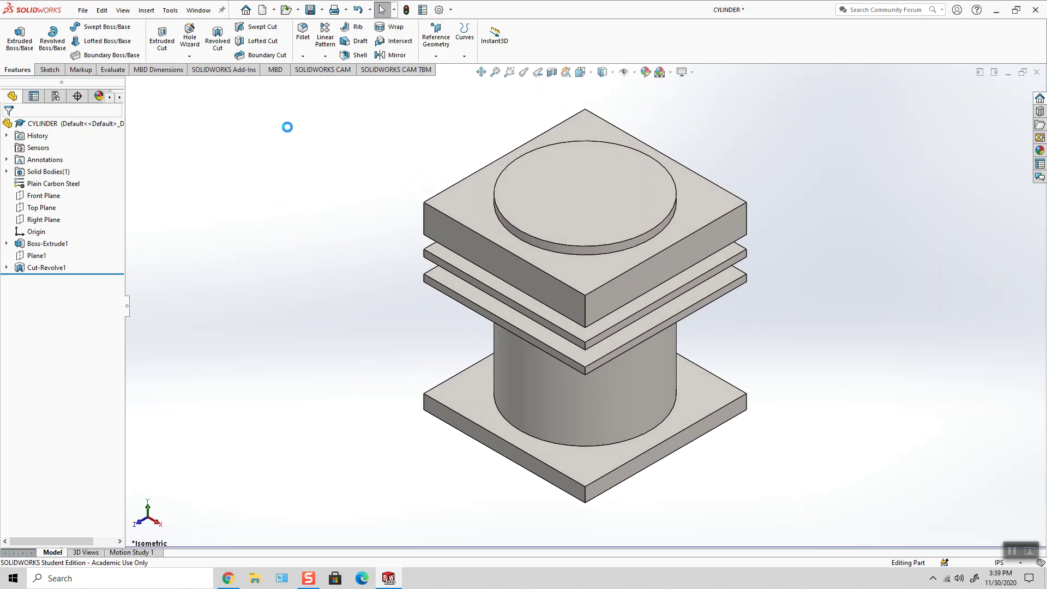
pyautogui.click(83, 10)
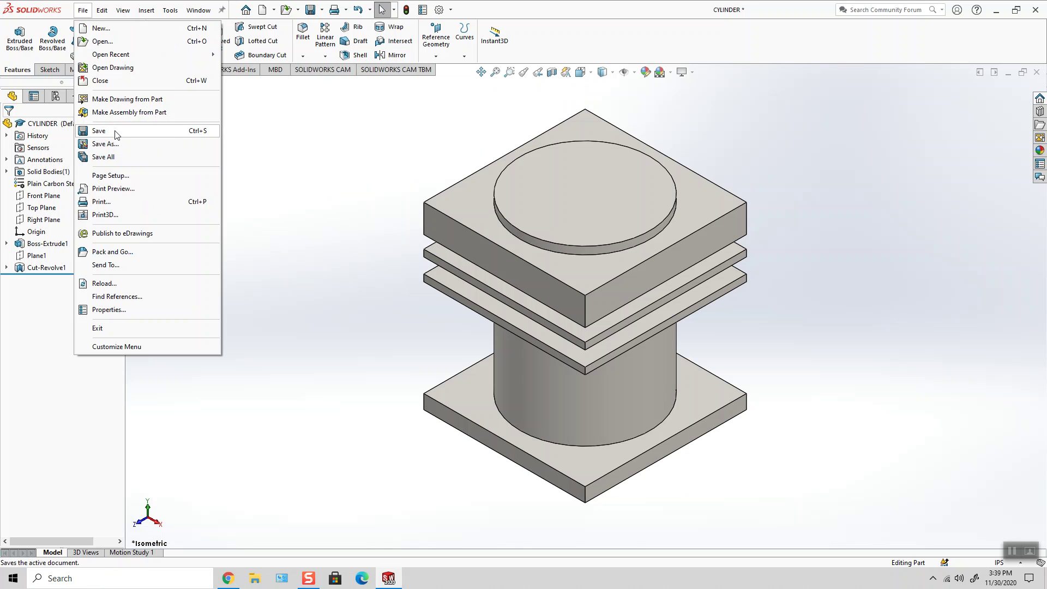
pyautogui.click(115, 132)
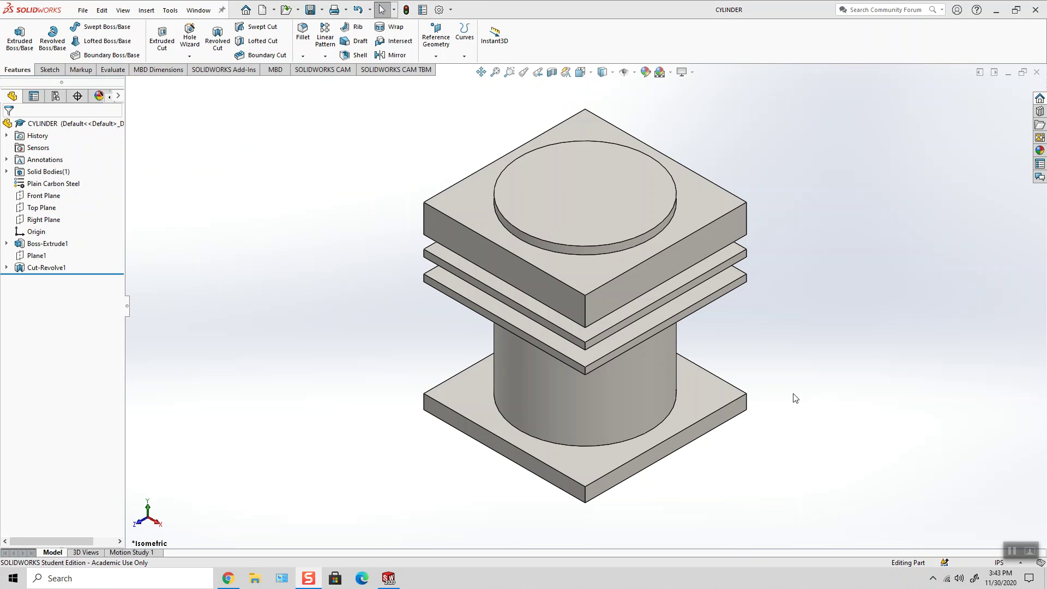
# Open a sketch on the top circular face and draw a circle about 0.28 in in diameter centred on the origin
pyautogui.click(593, 178)
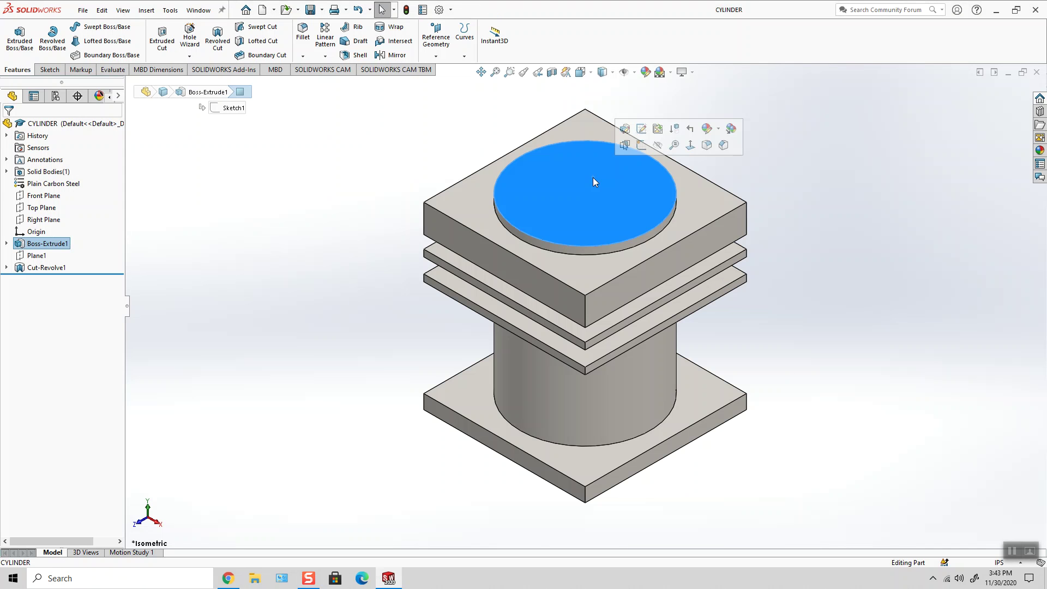
pyautogui.click(644, 148)
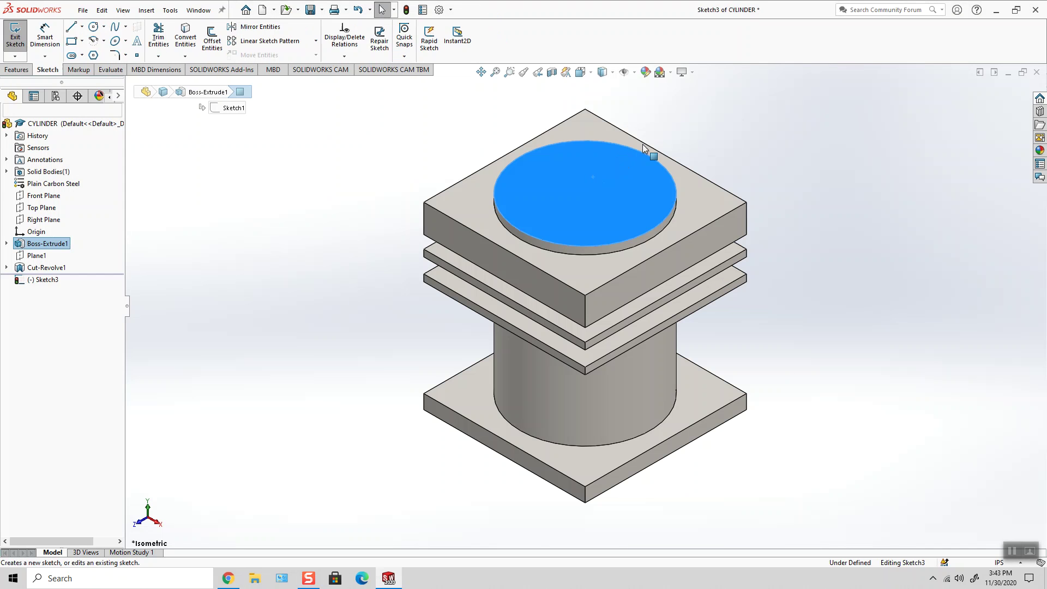
pyautogui.click(581, 73)
pyautogui.click(596, 102)
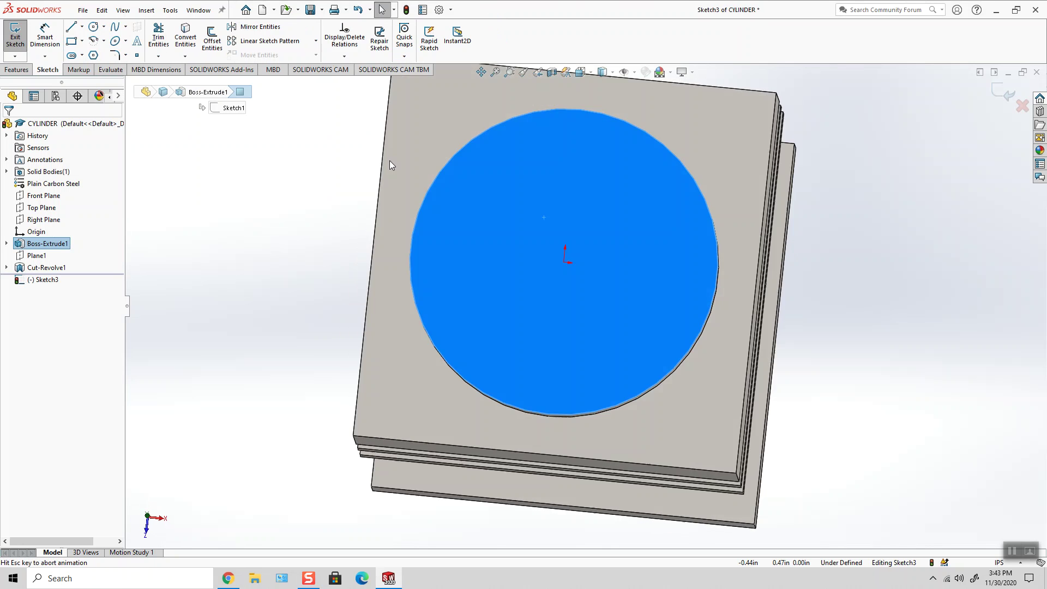
pyautogui.click(94, 26)
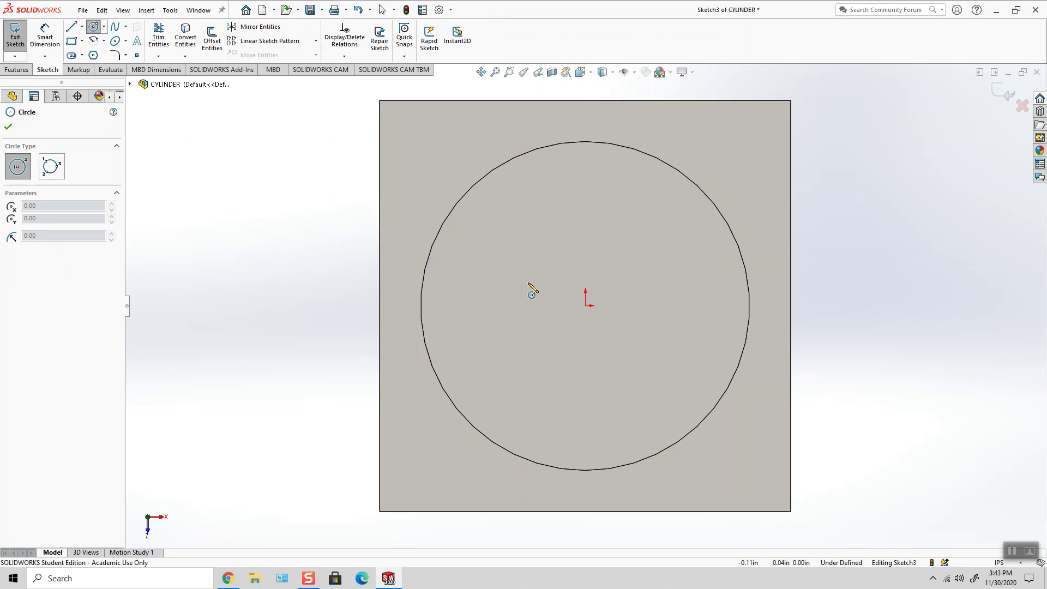
pyautogui.click(586, 306)
pyautogui.click(603, 381)
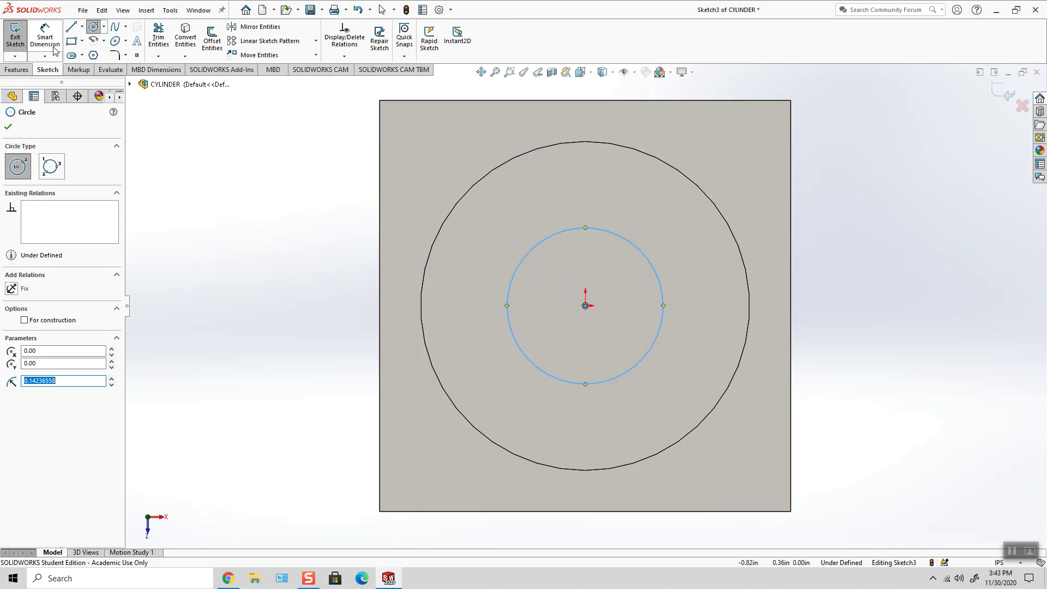
# Dimension the circle's diameter as .4375 in
pyautogui.press('Escape')
pyautogui.click(620, 246)
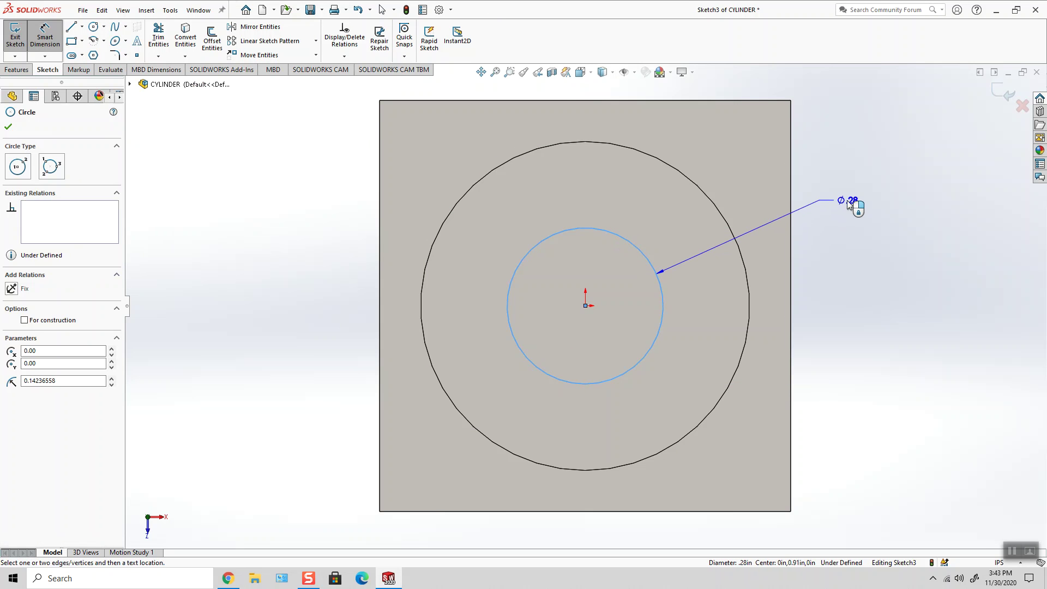
pyautogui.click(851, 203)
pyautogui.write('.4375')
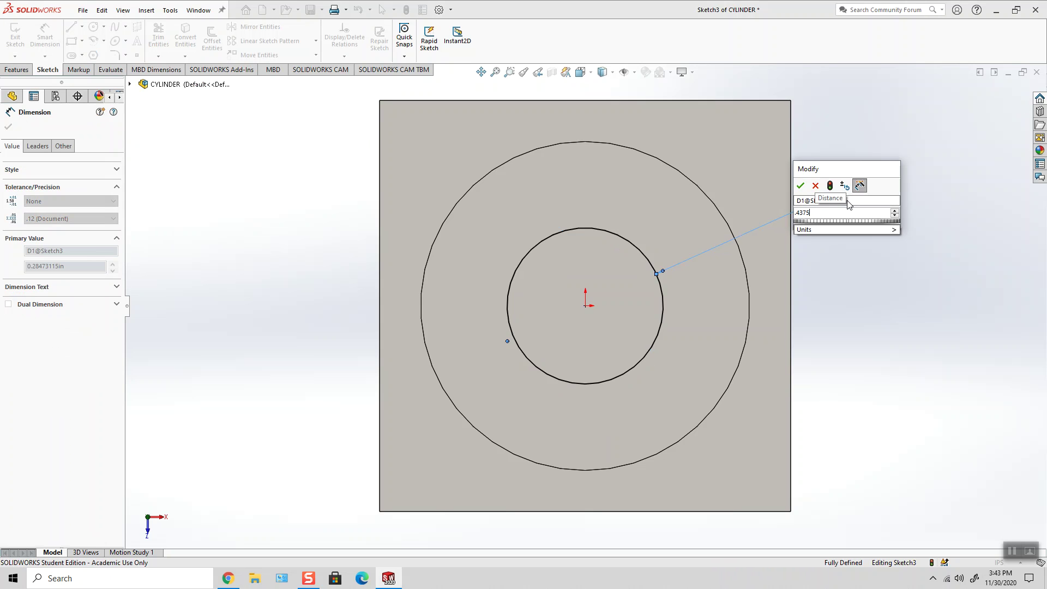
pyautogui.press('Return')
pyautogui.press('Escape')
# Set the circle's diameter dimension to four decimal places (.1234)
pyautogui.click(886, 186)
pyautogui.click(72, 219)
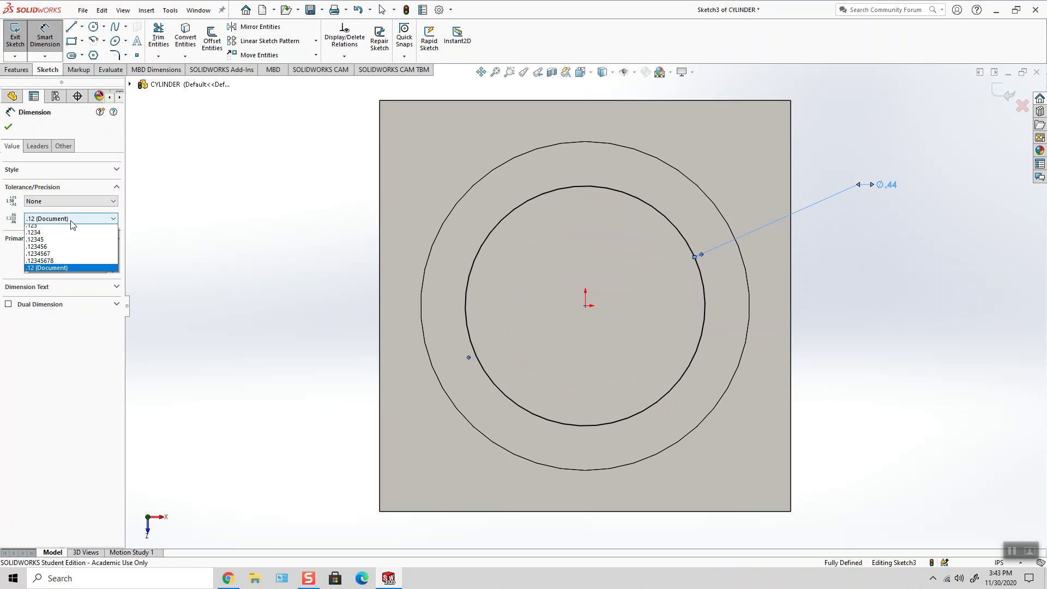
pyautogui.click(40, 258)
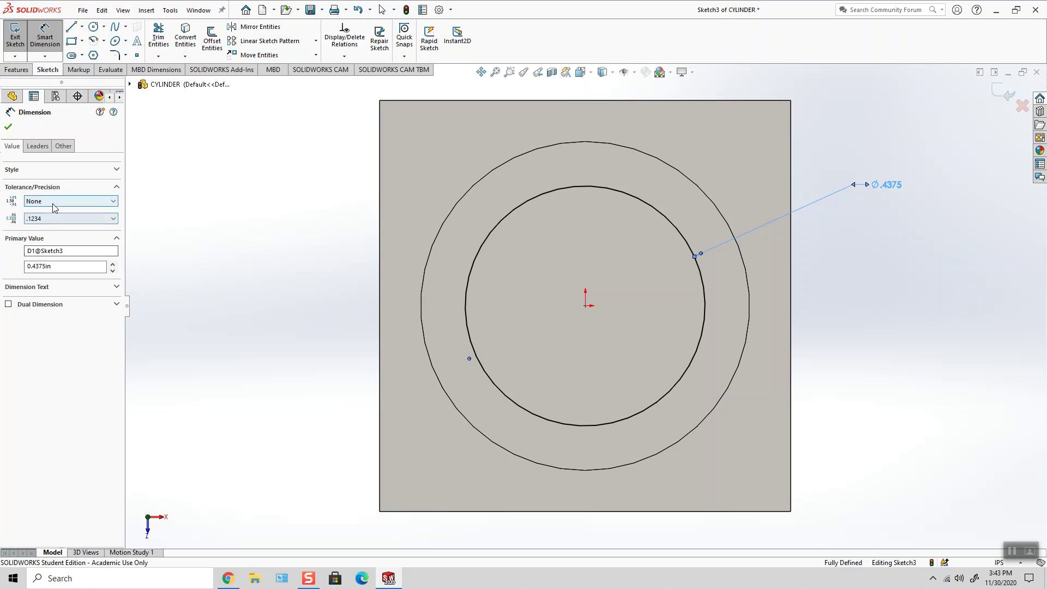
# Give the diameter dimension a bilateral tolerance of +0.0005/-0.0000 in with four-decimal tolerance precision
pyautogui.click(54, 202)
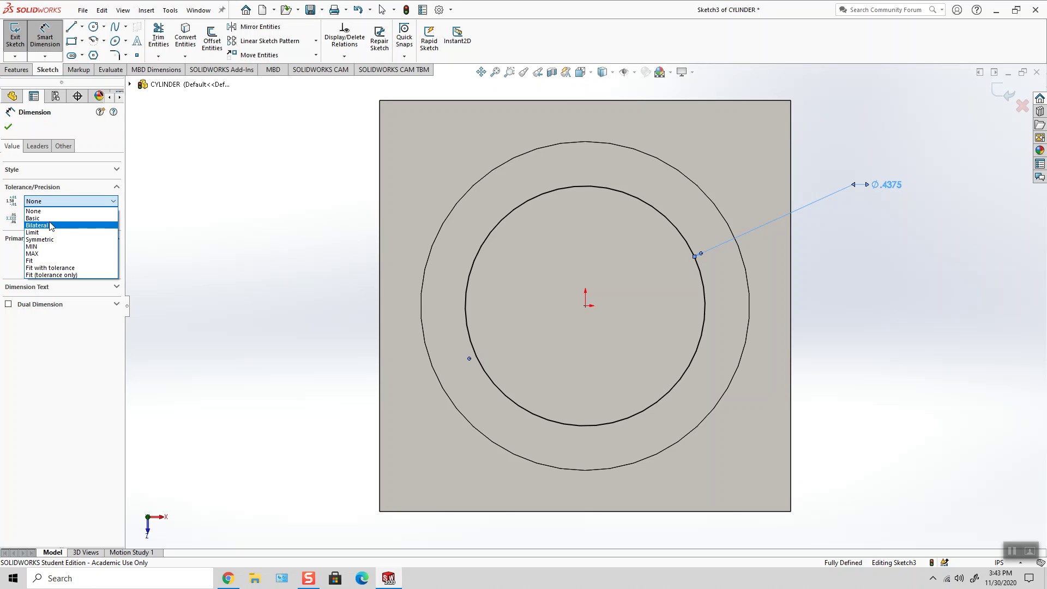
pyautogui.click(50, 226)
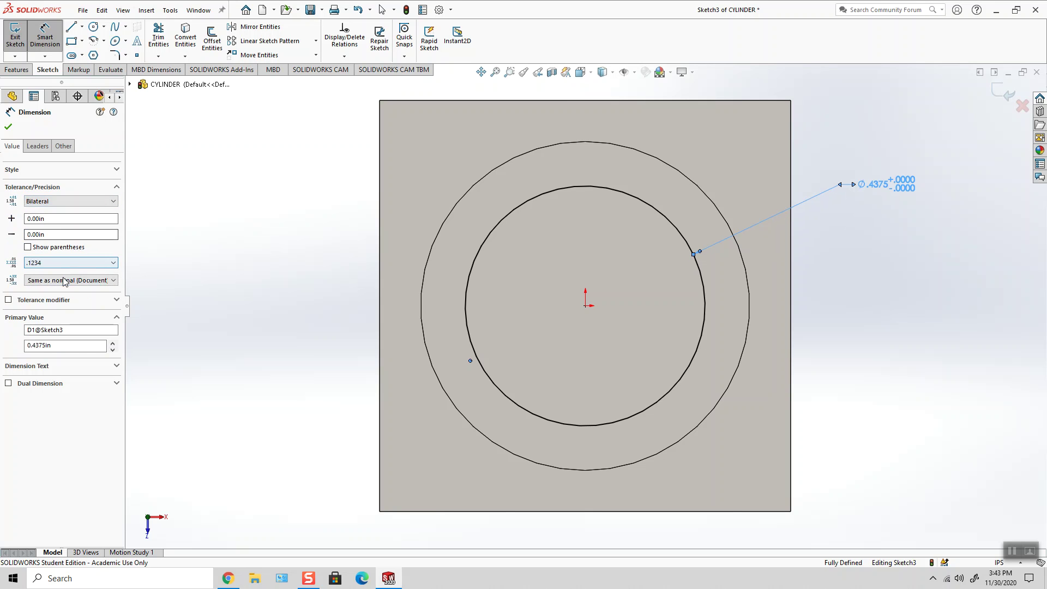
pyautogui.click(45, 280)
pyautogui.click(43, 311)
pyautogui.click(44, 219)
pyautogui.press('BackSpace')
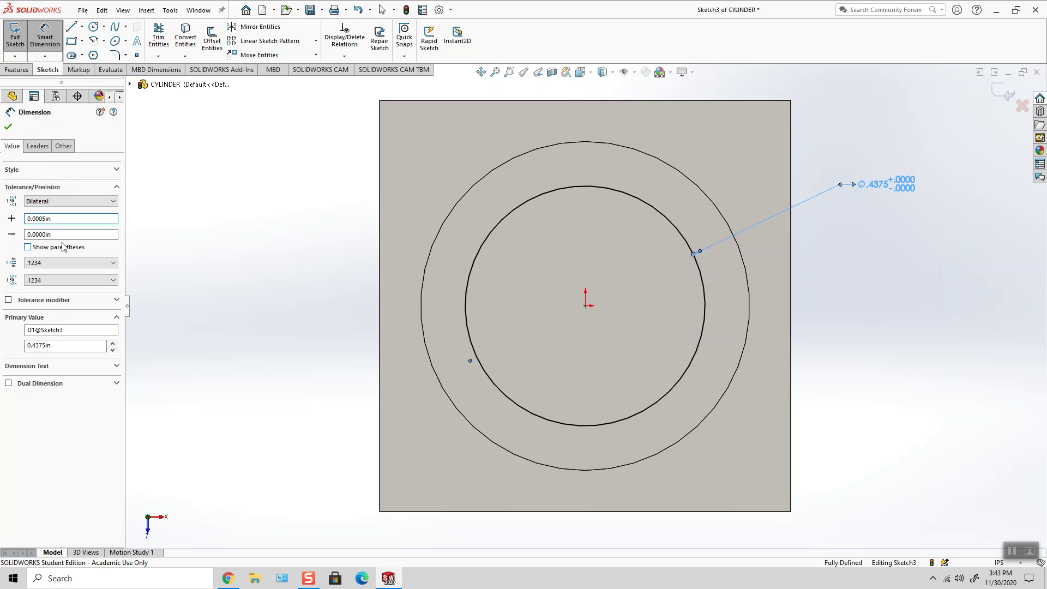
pyautogui.click(9, 127)
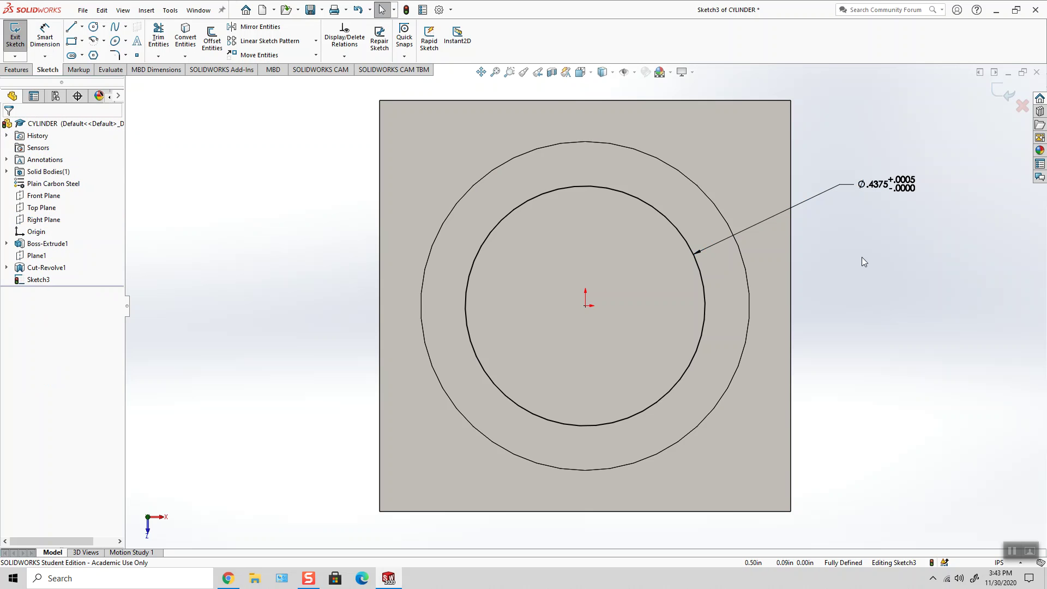
# Finish the circle sketch and extrude-cut it through the full height of the part
pyautogui.moveTo(627, 127)
pyautogui.mouseDown(button='right')
pyautogui.moveTo(641, 111)
pyautogui.moveTo(631, 110)
pyautogui.mouseUp(button='right')
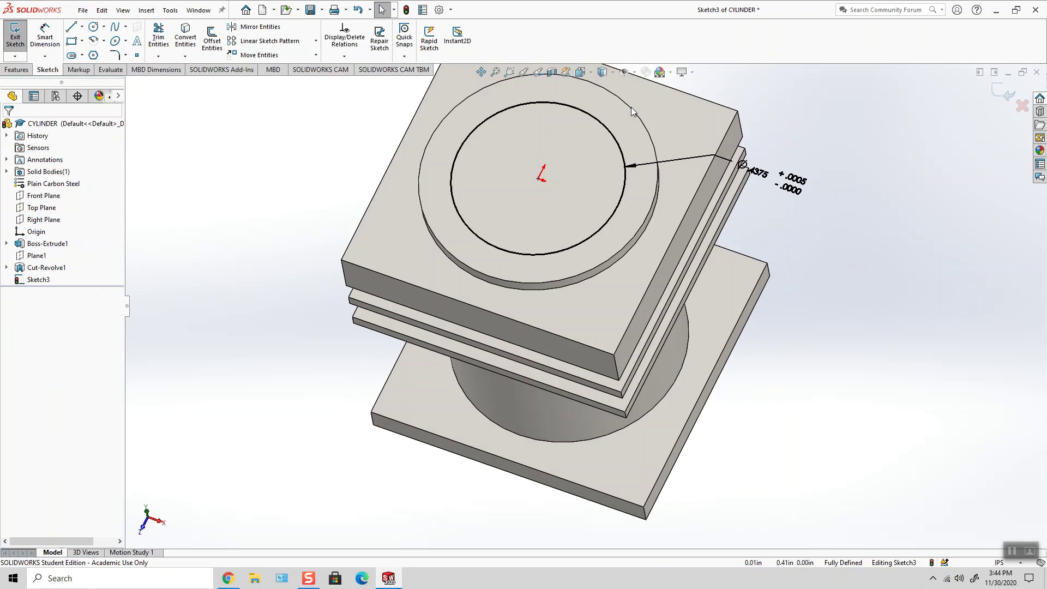
pyautogui.click(1003, 96)
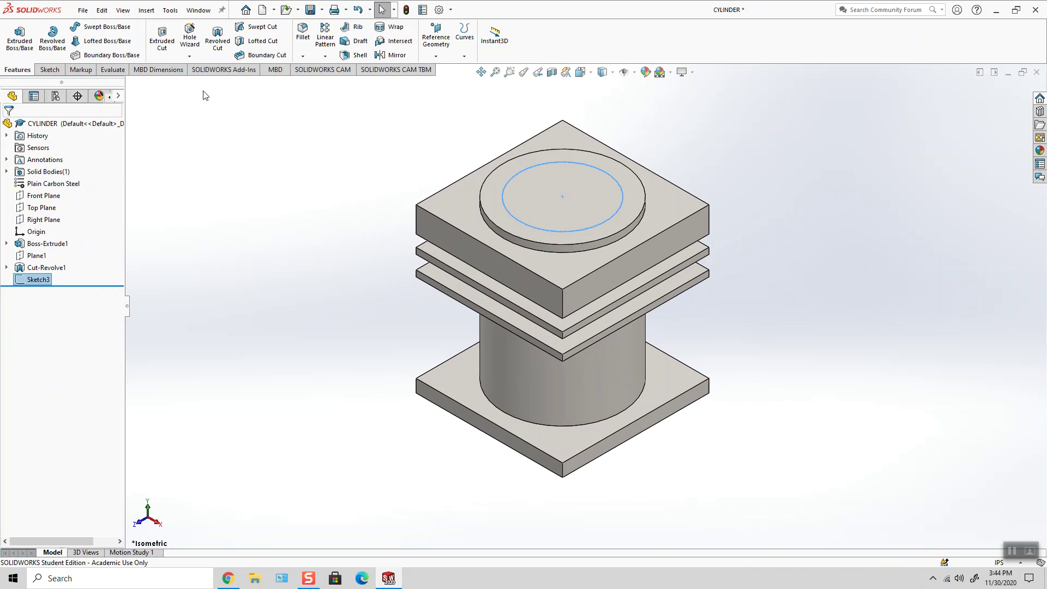
pyautogui.click(163, 41)
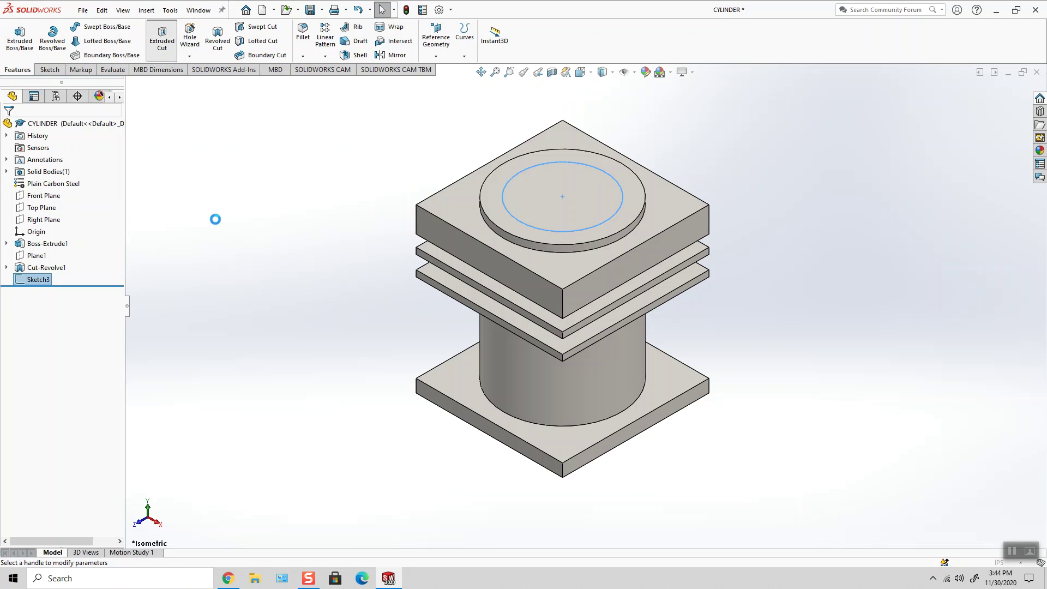
pyautogui.click(111, 192)
pyautogui.click(41, 209)
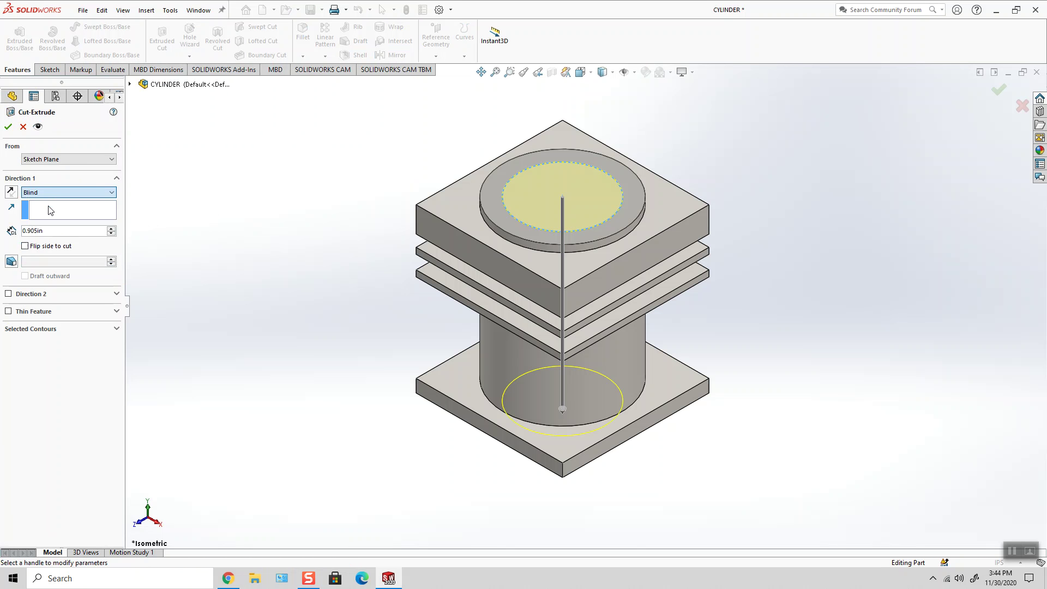
pyautogui.click(9, 127)
# Check the new bore, restore the isometric view and save the part
pyautogui.moveTo(437, 218); pyautogui.dragTo(470, 213, button='middle')
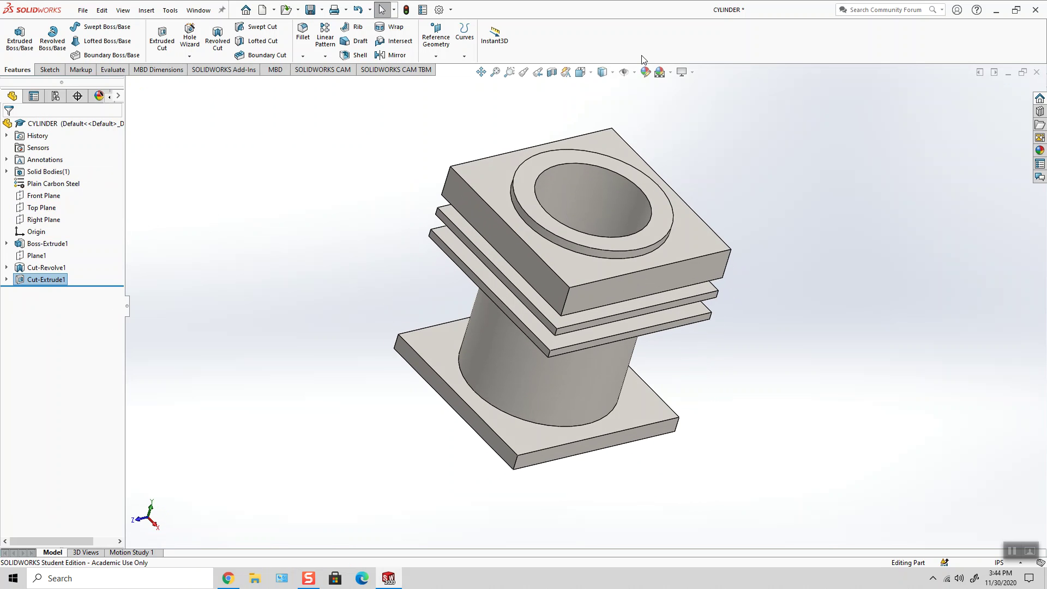
pyautogui.click(579, 74)
pyautogui.click(619, 105)
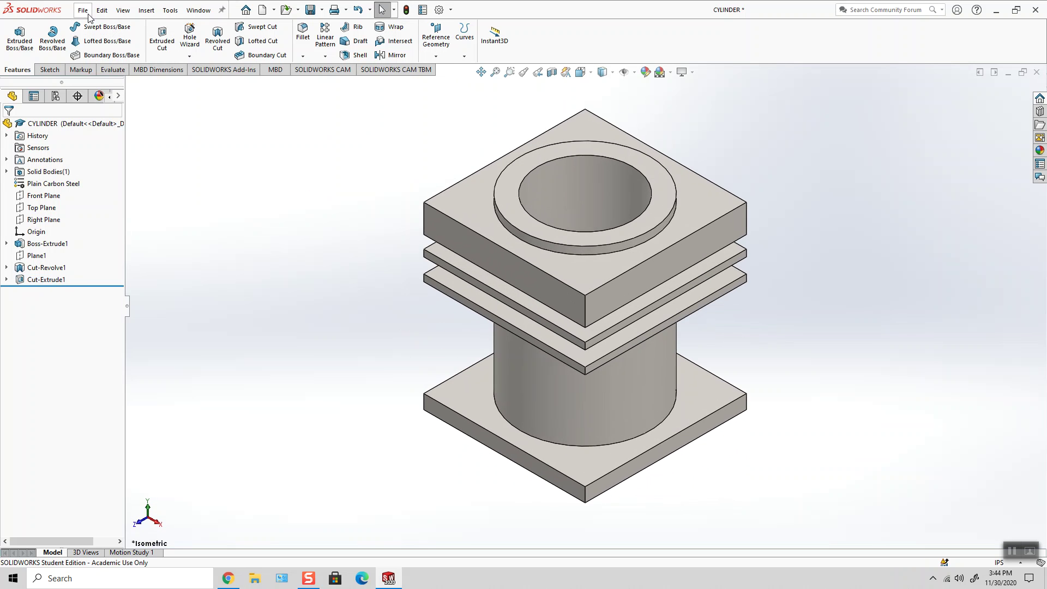
pyautogui.click(83, 10)
pyautogui.click(98, 131)
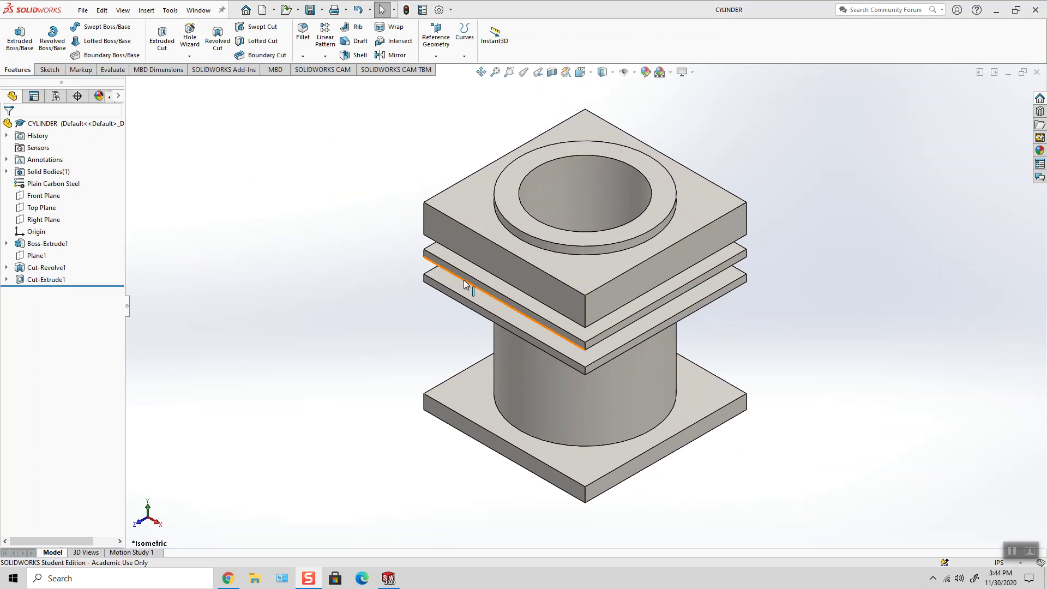
# Start a Hole Wizard hole on the upper square flange face, choosing the straight tap type and Tapped hole
pyautogui.click(475, 211)
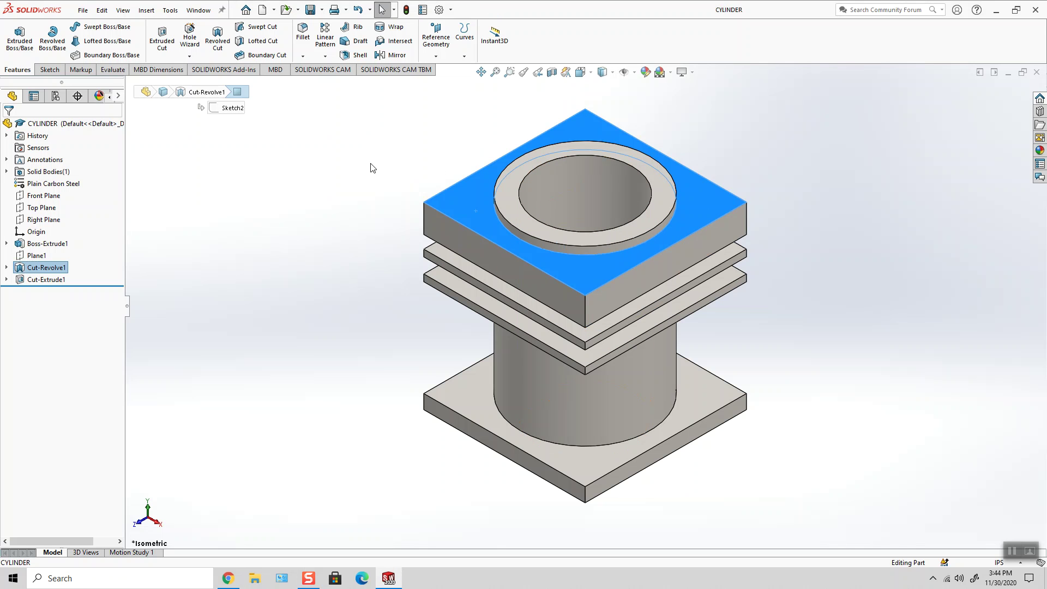
pyautogui.click(189, 36)
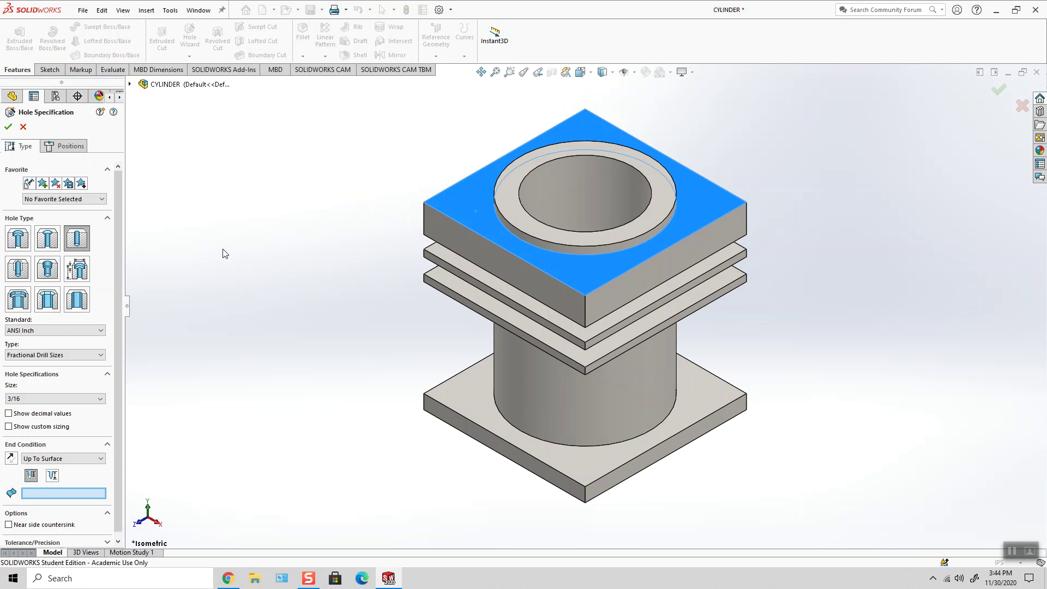
pyautogui.click(18, 268)
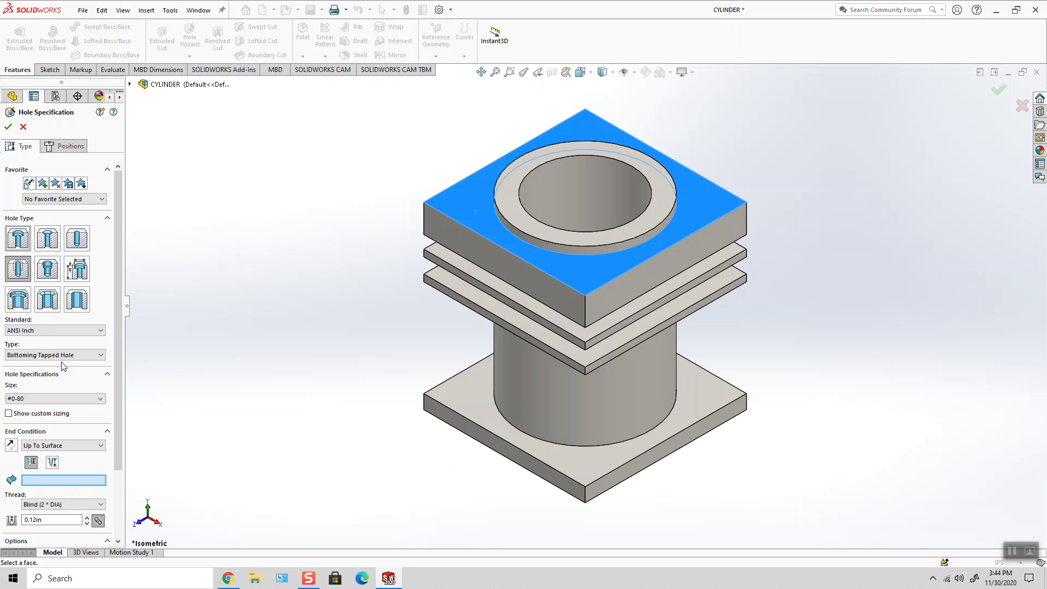
pyautogui.click(34, 355)
pyautogui.click(32, 379)
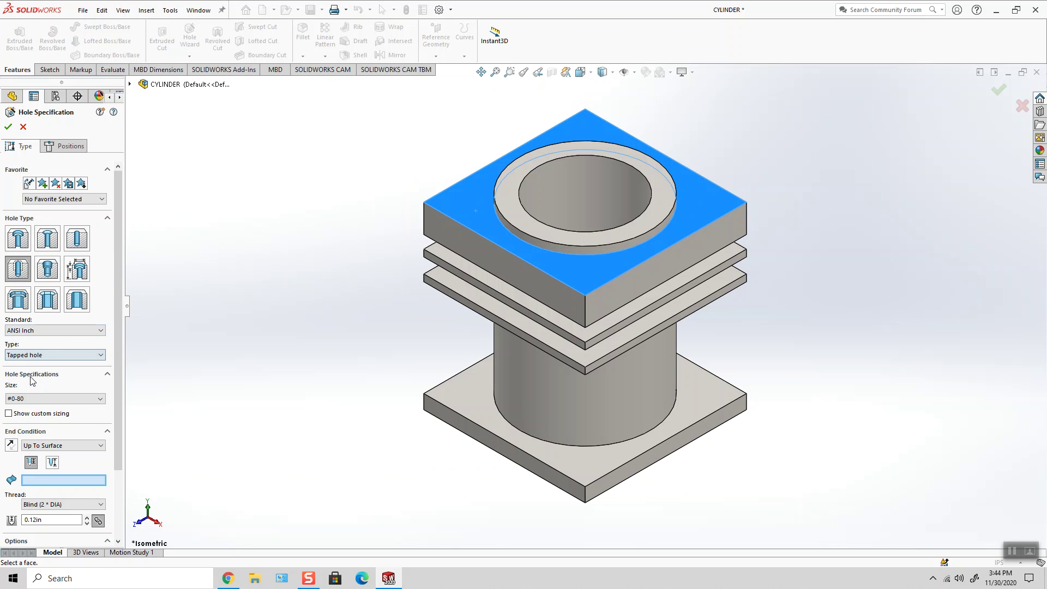
# Specify a #2-56 tapped hole with cosmetic thread, ending Up To Surface at the underside of the thick upper flange
pyautogui.click(58, 399)
pyautogui.click(26, 436)
pyautogui.click(77, 447)
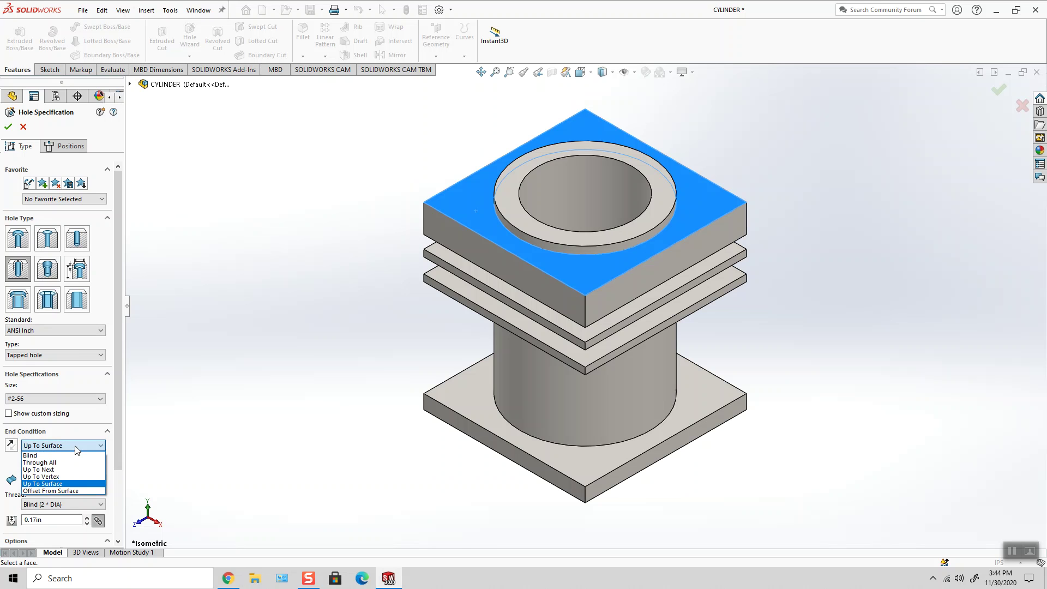
pyautogui.click(49, 485)
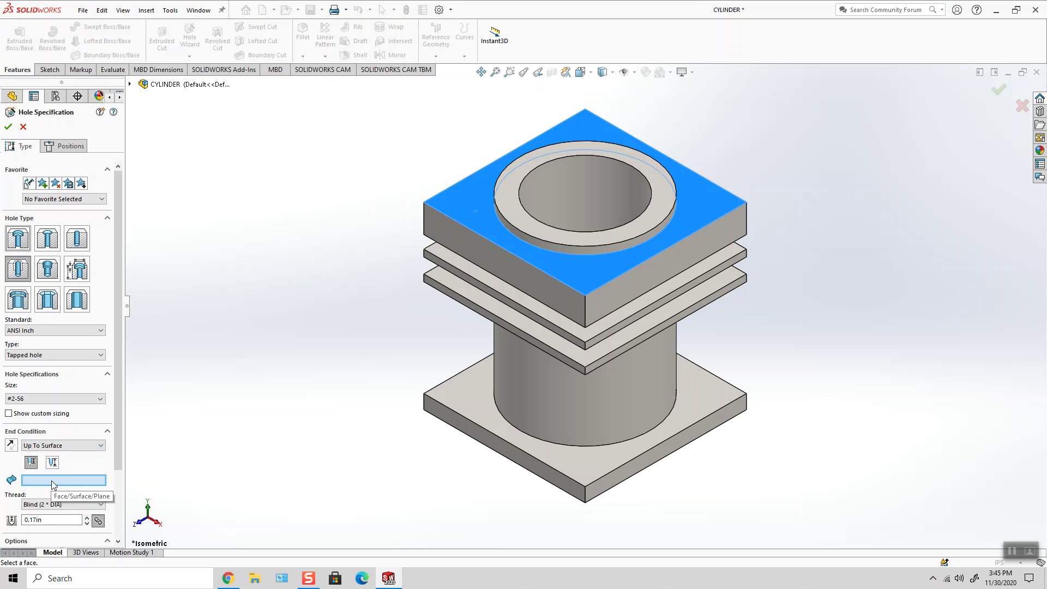
pyautogui.moveTo(297, 367); pyautogui.dragTo(304, 220, button='middle')
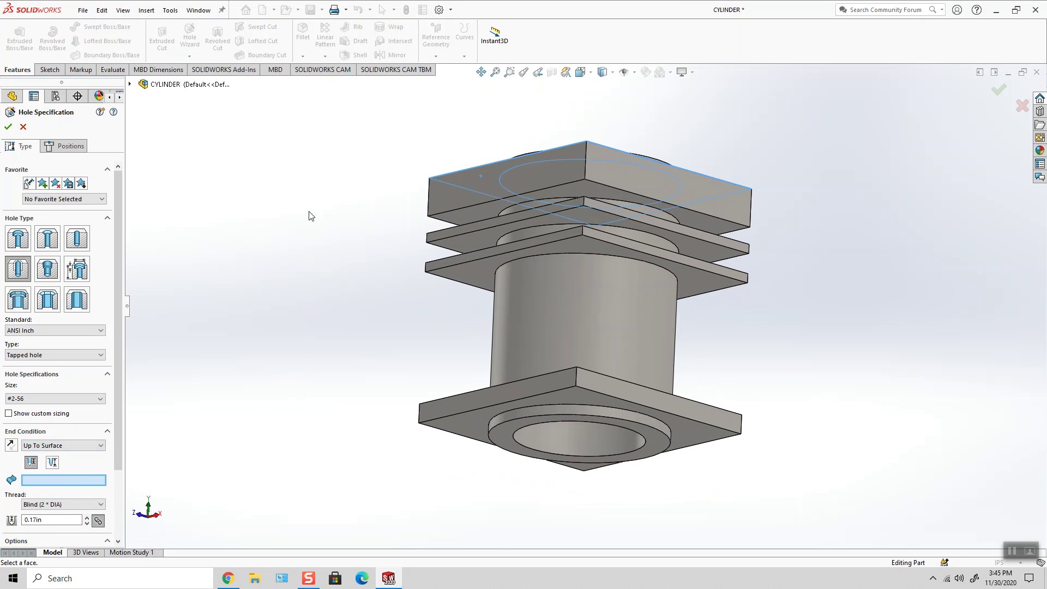
pyautogui.click(464, 218)
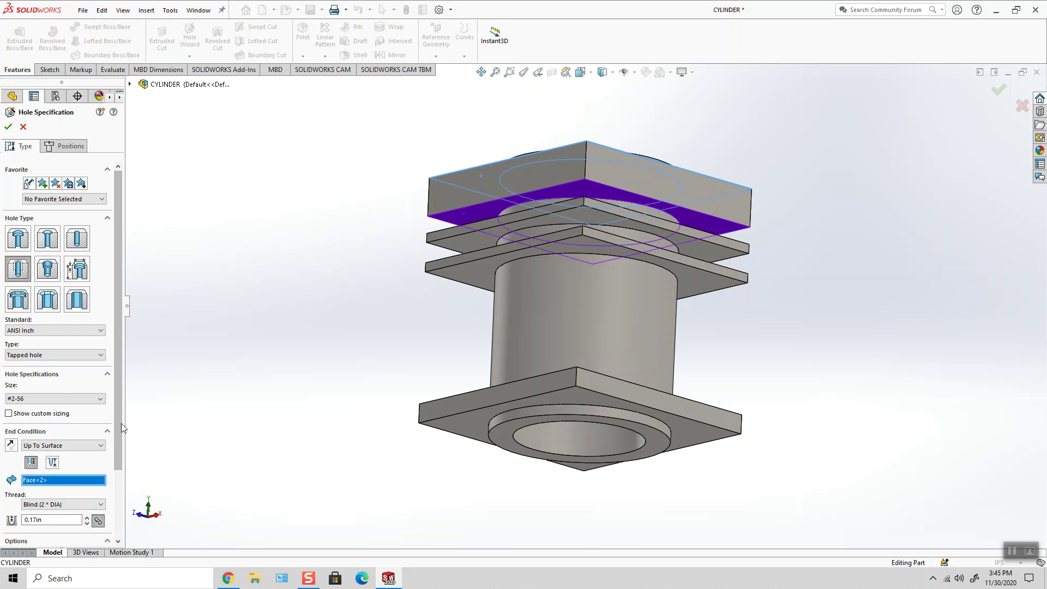
pyautogui.moveTo(121, 423); pyautogui.dragTo(121, 493)
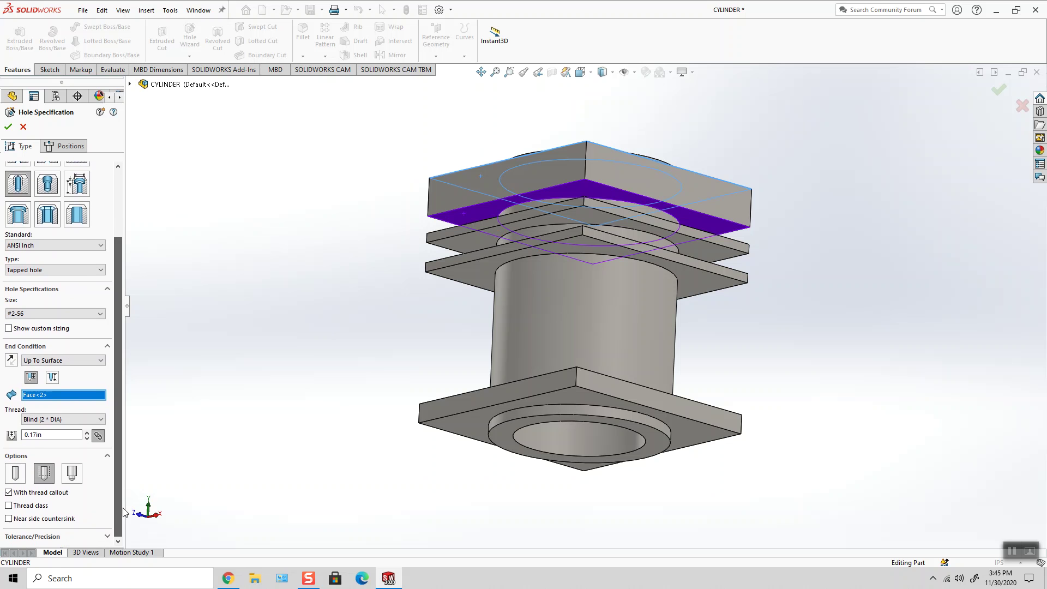
pyautogui.click(44, 473)
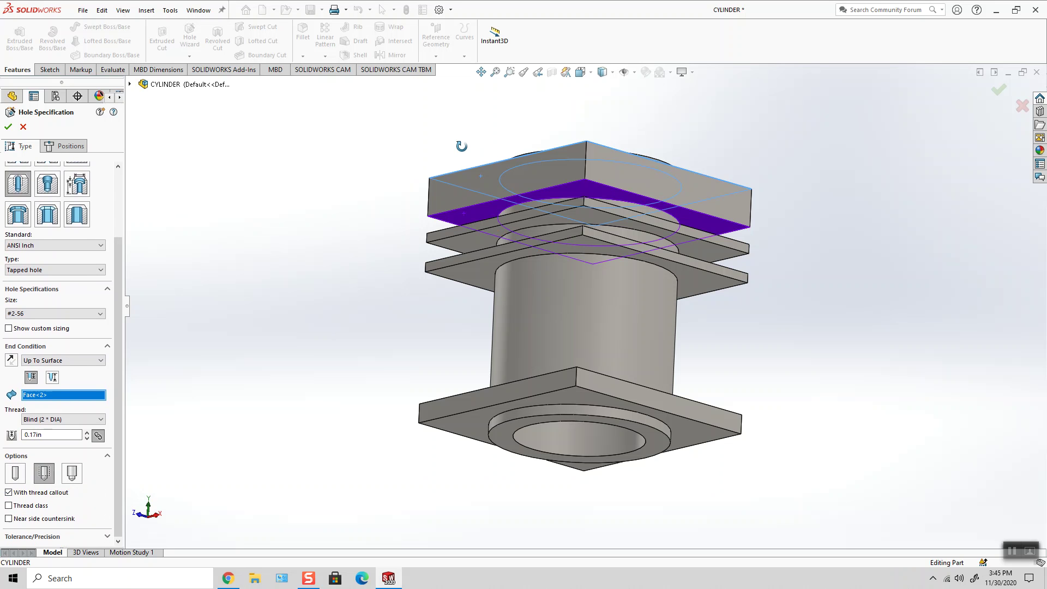
pyautogui.hotkey('ctrl', '7')
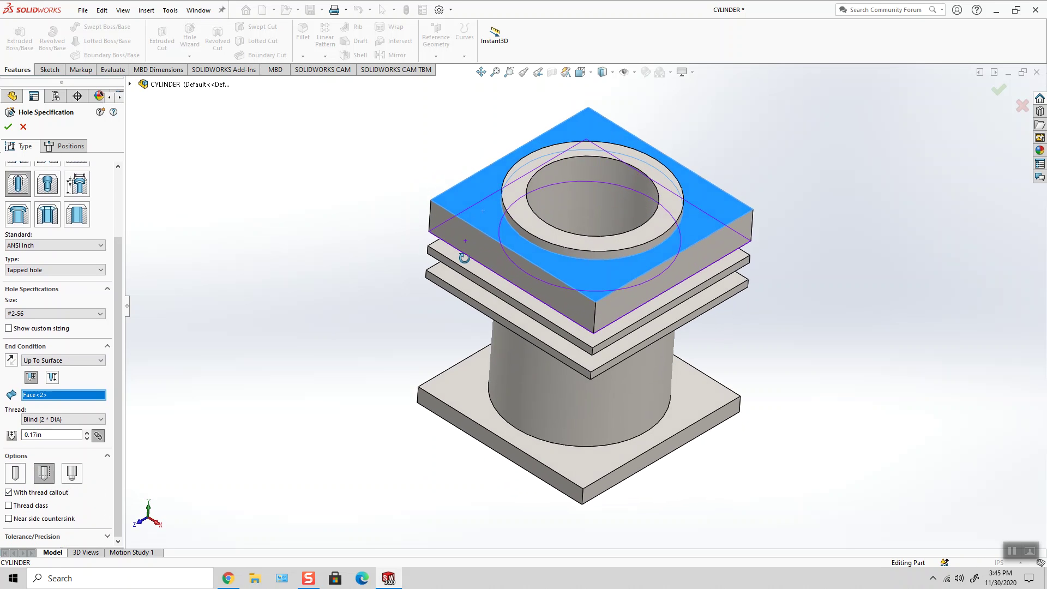
# Start defining the hole positions in a top view of the flange, with the Point tool turned off
pyautogui.click(71, 148)
pyautogui.click(580, 72)
pyautogui.click(596, 87)
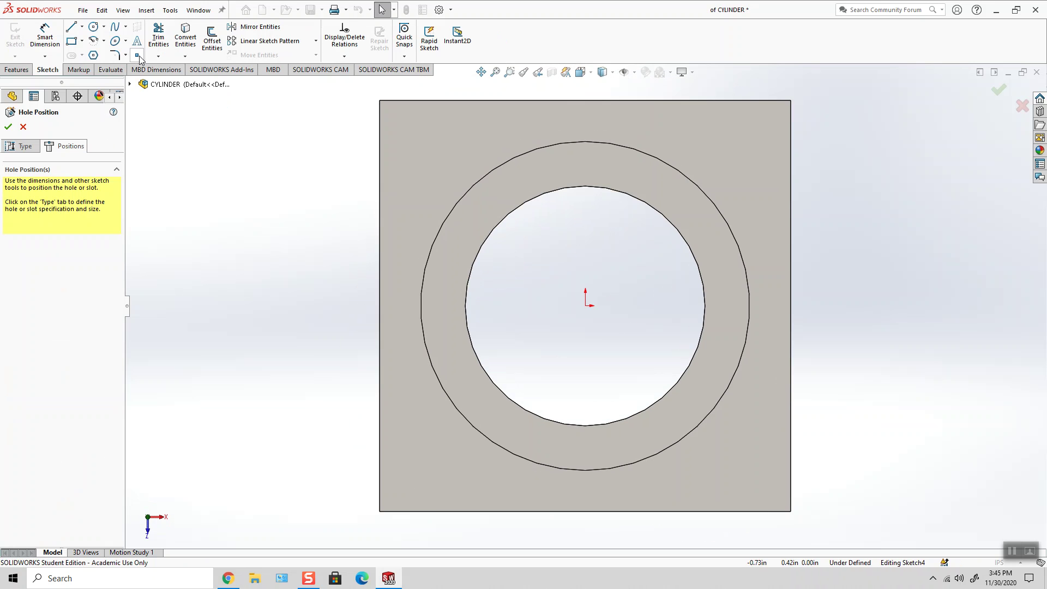
pyautogui.press('f')
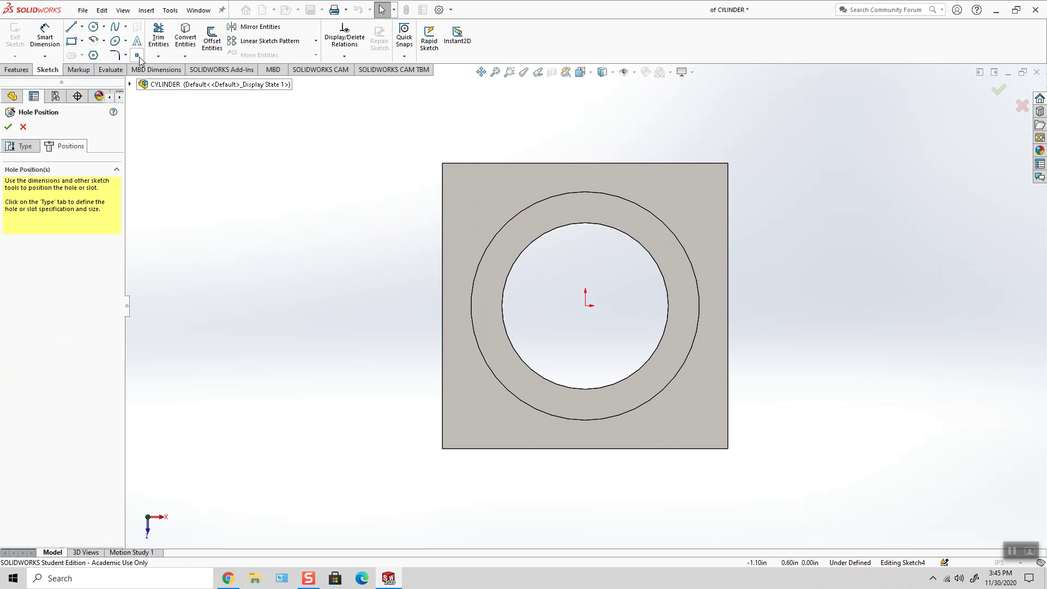
pyautogui.click(136, 57)
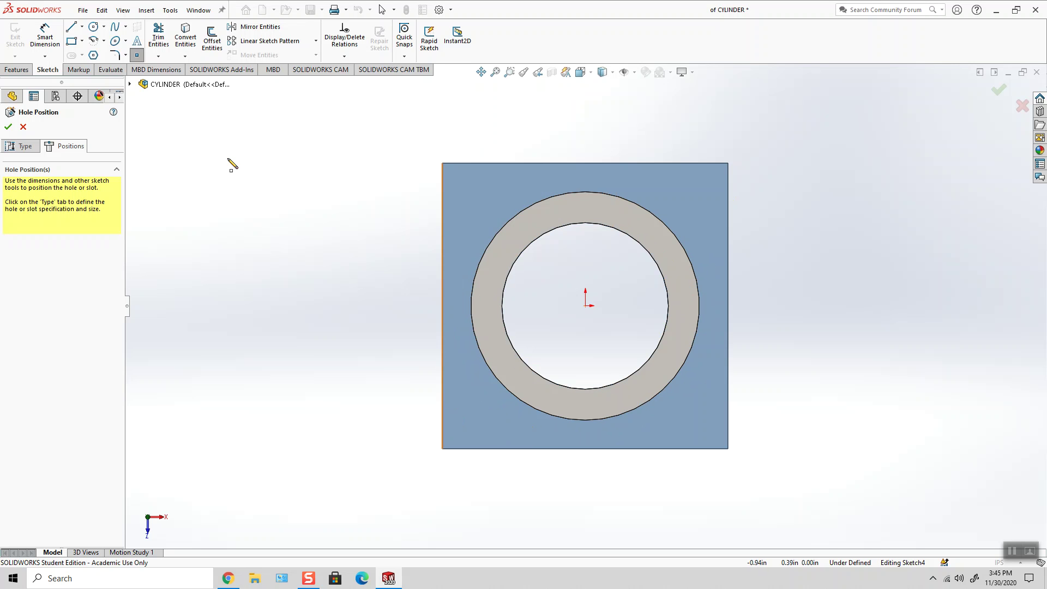
pyautogui.click(137, 57)
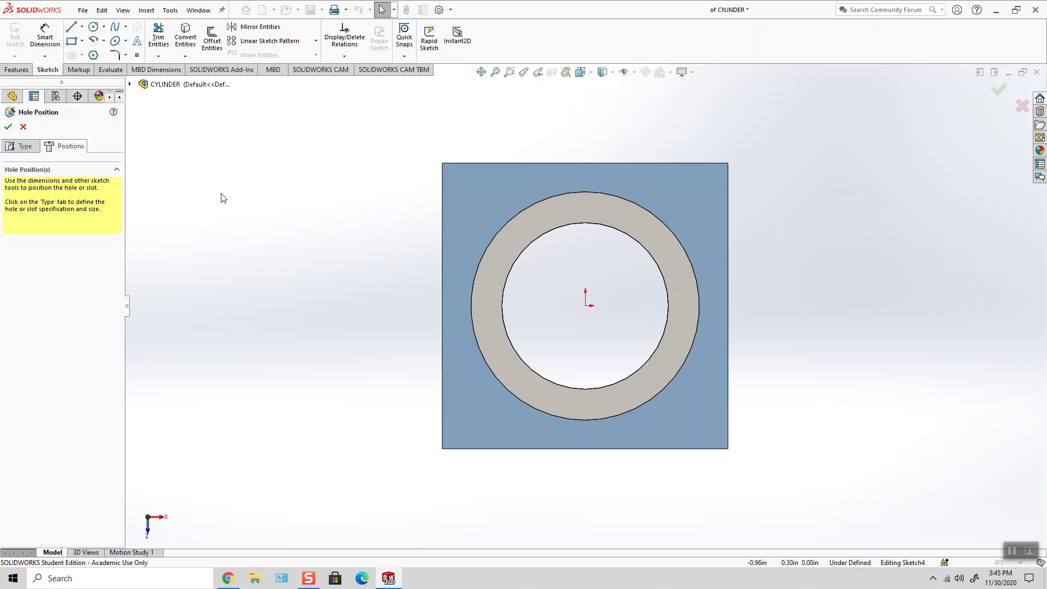
pyautogui.click(82, 42)
pyautogui.click(91, 68)
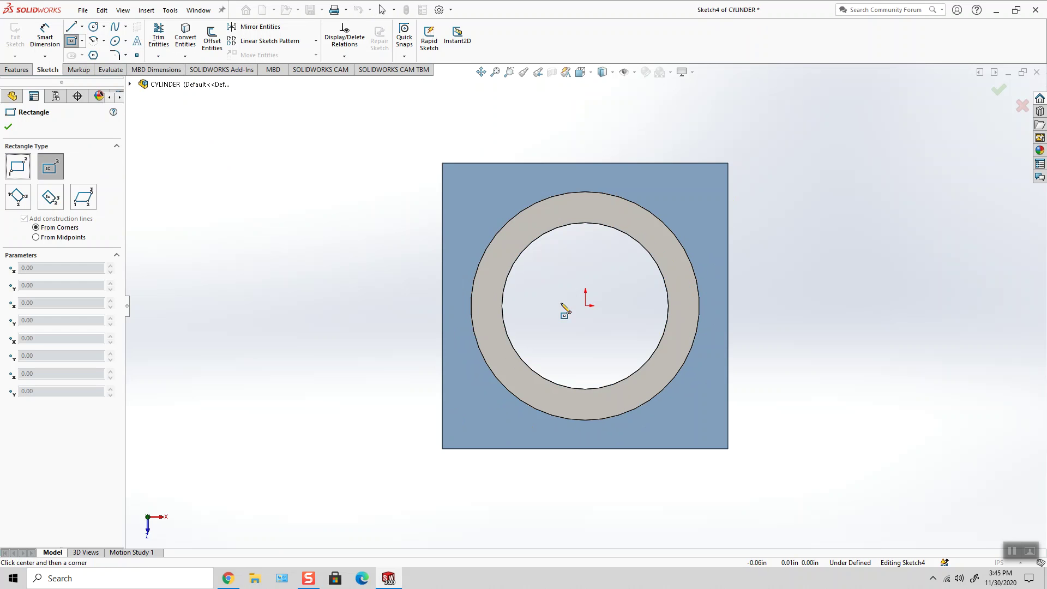
pyautogui.click(585, 305)
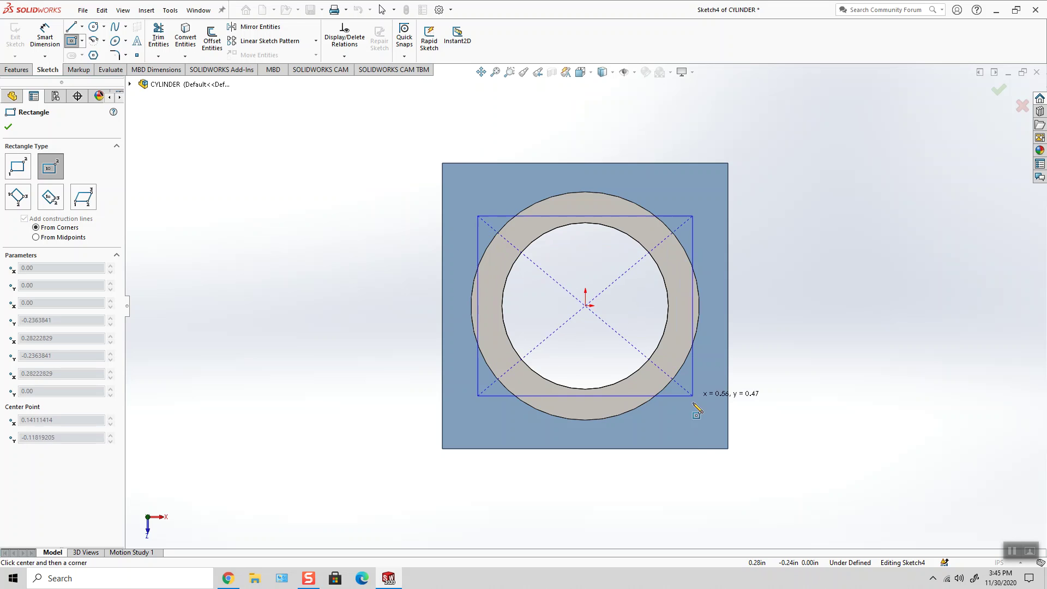
pyautogui.click(704, 434)
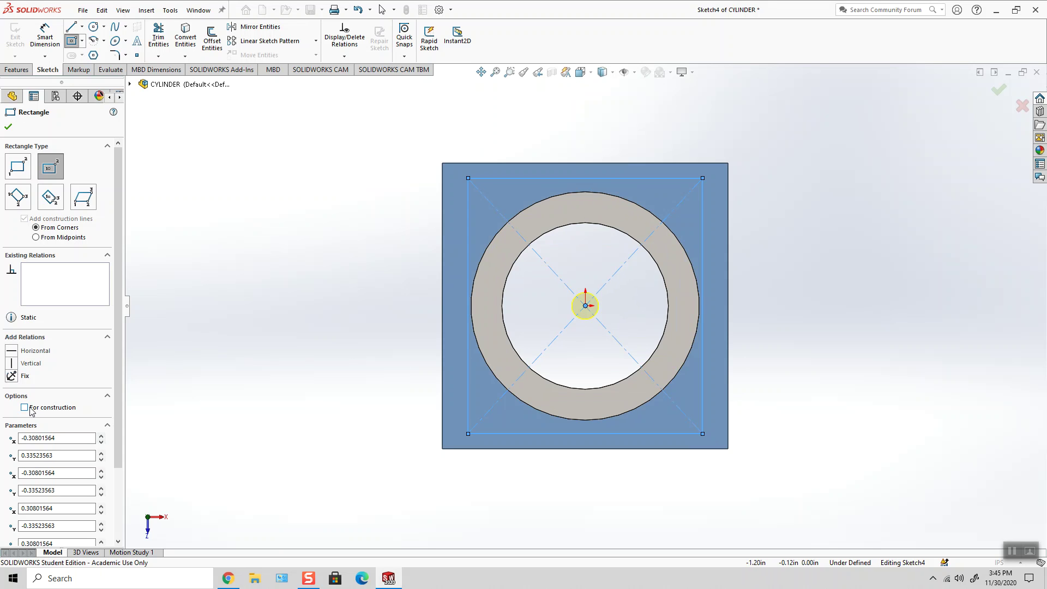
pyautogui.click(18, 168)
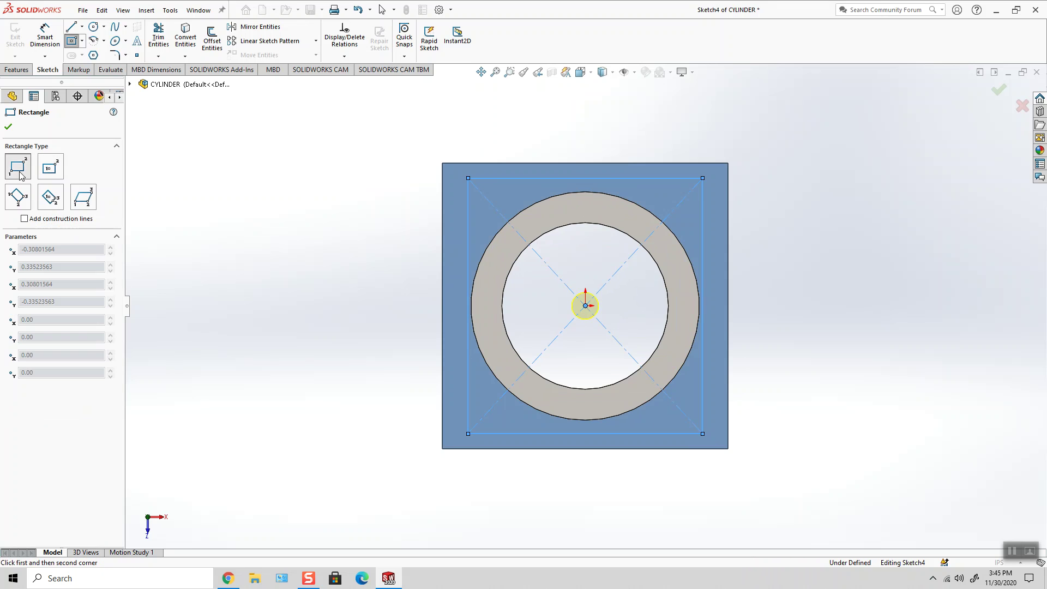
pyautogui.press('Escape')
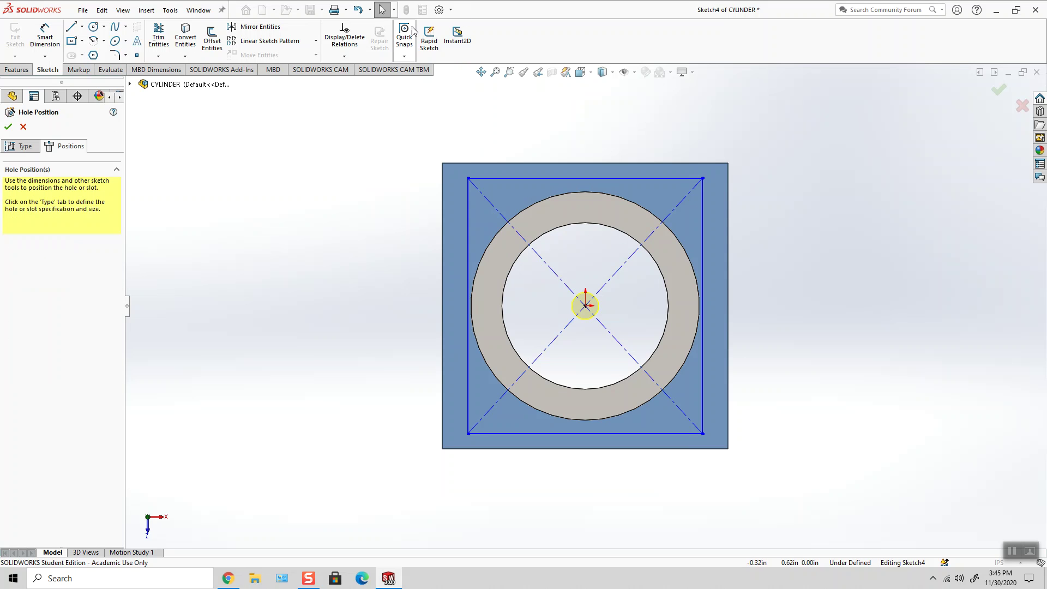
pyautogui.click(358, 10)
# Sketch a corner rectangle about 0.65 by 0.63 in around the raised ring on the flange face
pyautogui.click(82, 41)
pyautogui.click(115, 55)
pyautogui.click(463, 187)
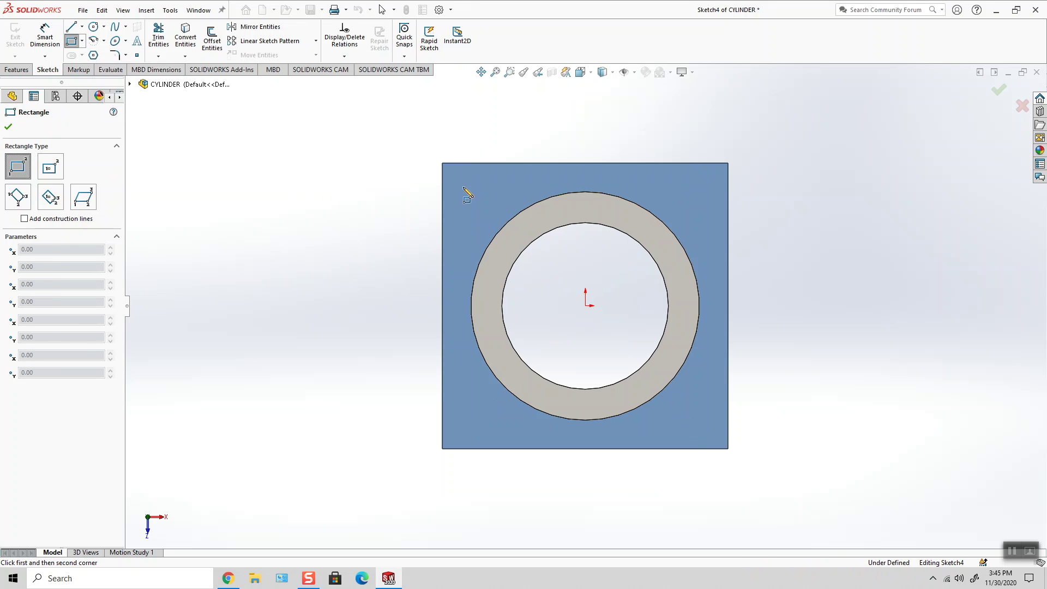
pyautogui.click(710, 426)
pyautogui.press('Escape')
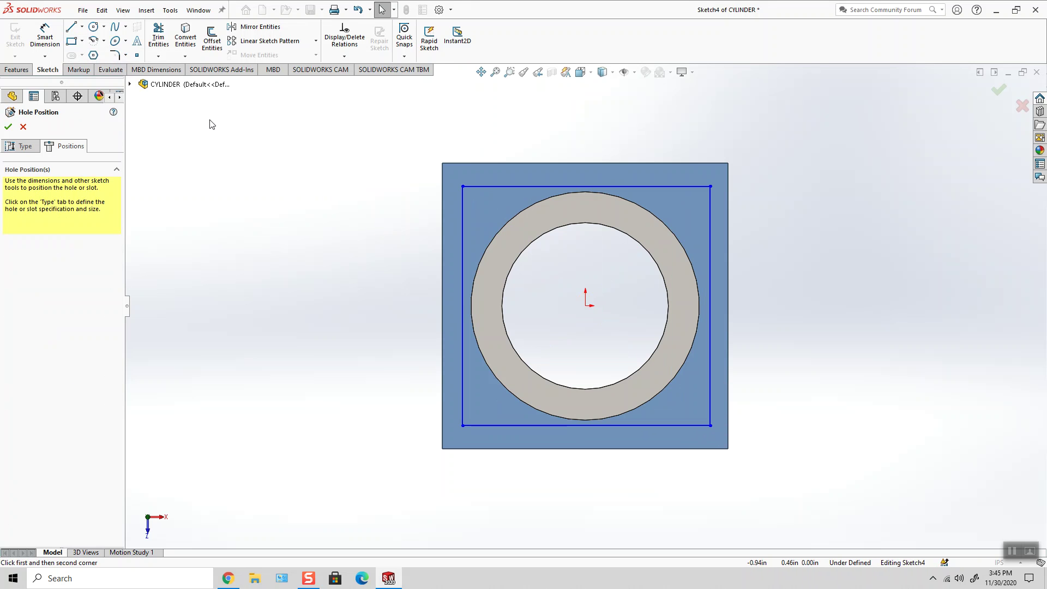
# Dimension the rectangle's horizontal width between its two vertical sides as .51 in
pyautogui.click(46, 32)
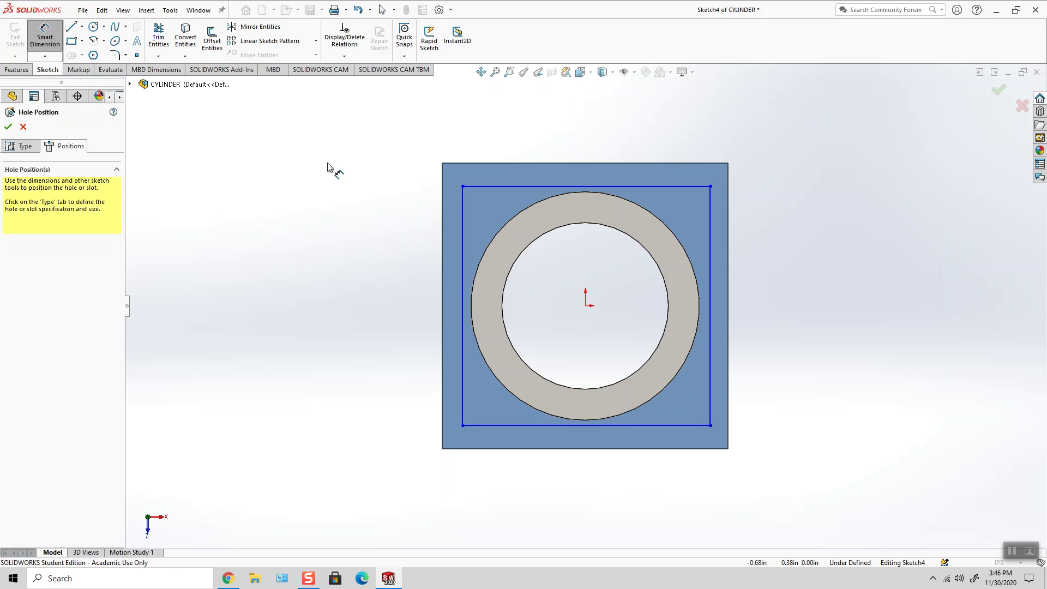
pyautogui.click(464, 202)
pyautogui.click(711, 300)
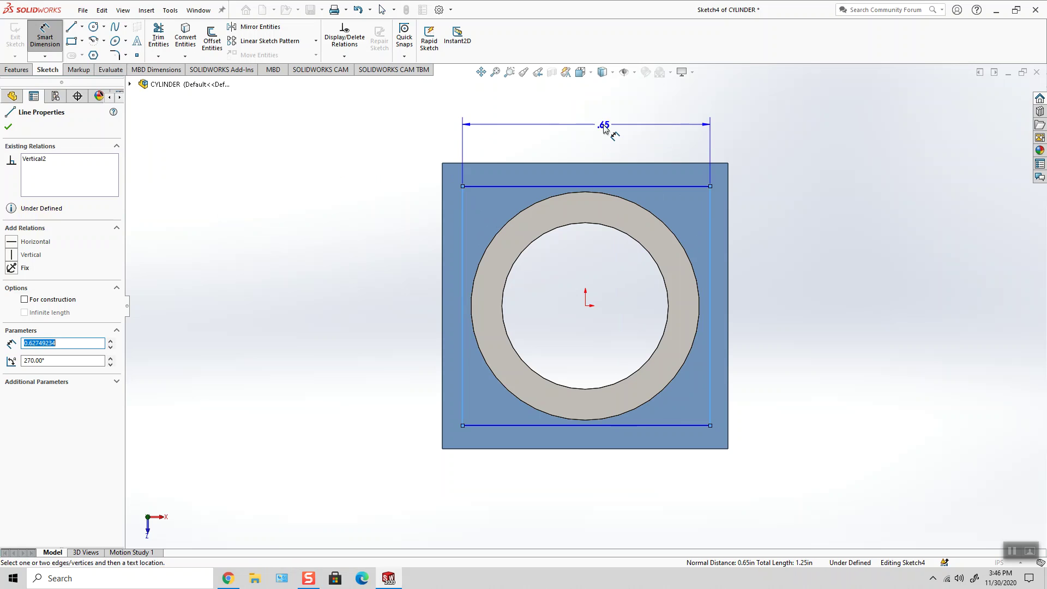
pyautogui.click(604, 129)
pyautogui.write('.51')
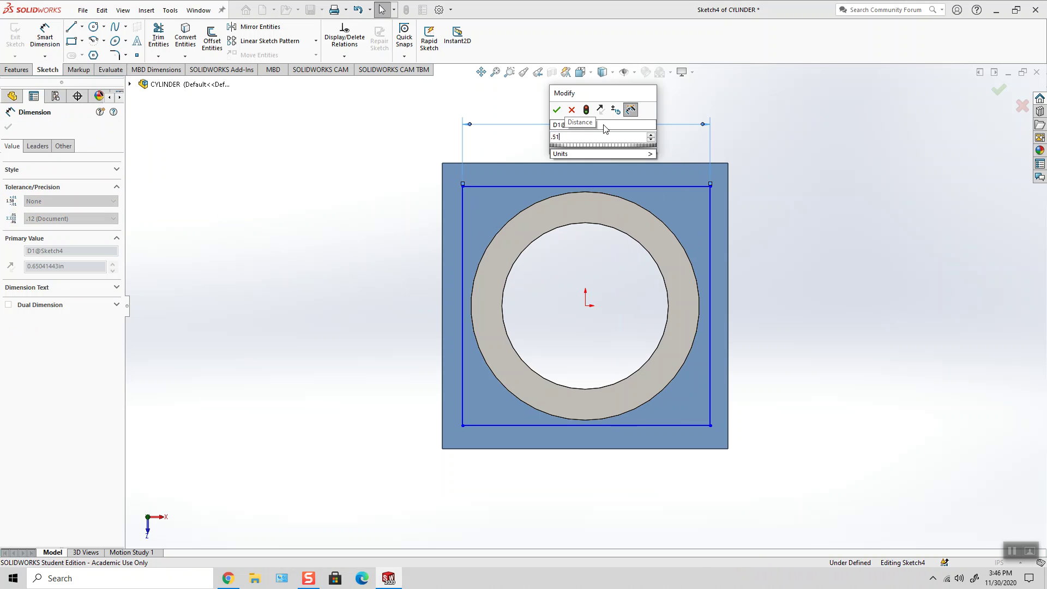
pyautogui.press('Return')
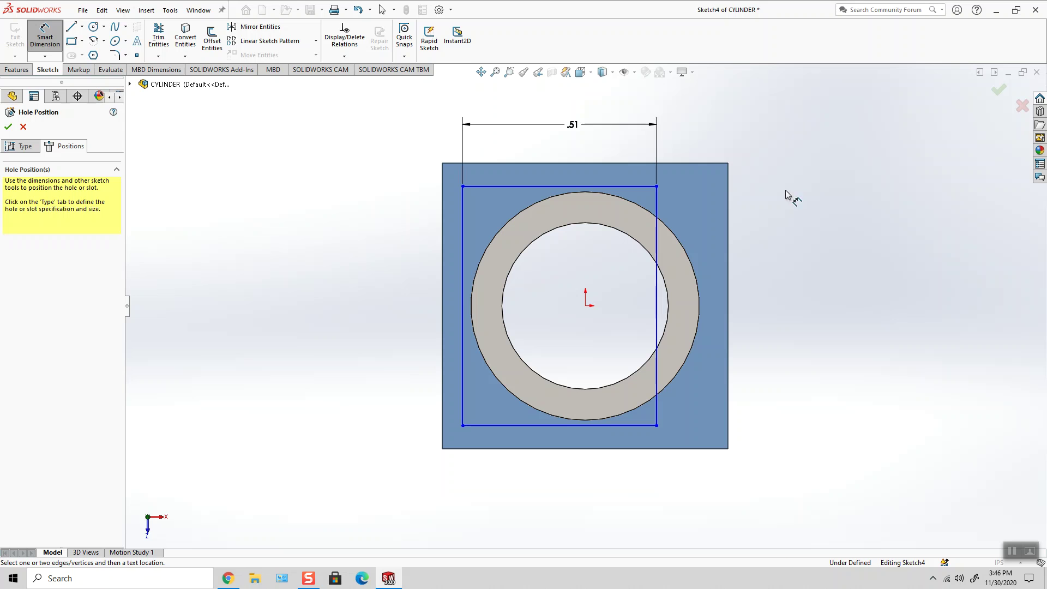
# Dimension the rectangle's right side .12 in from the flange's right edge
pyautogui.click(657, 208)
pyautogui.click(728, 208)
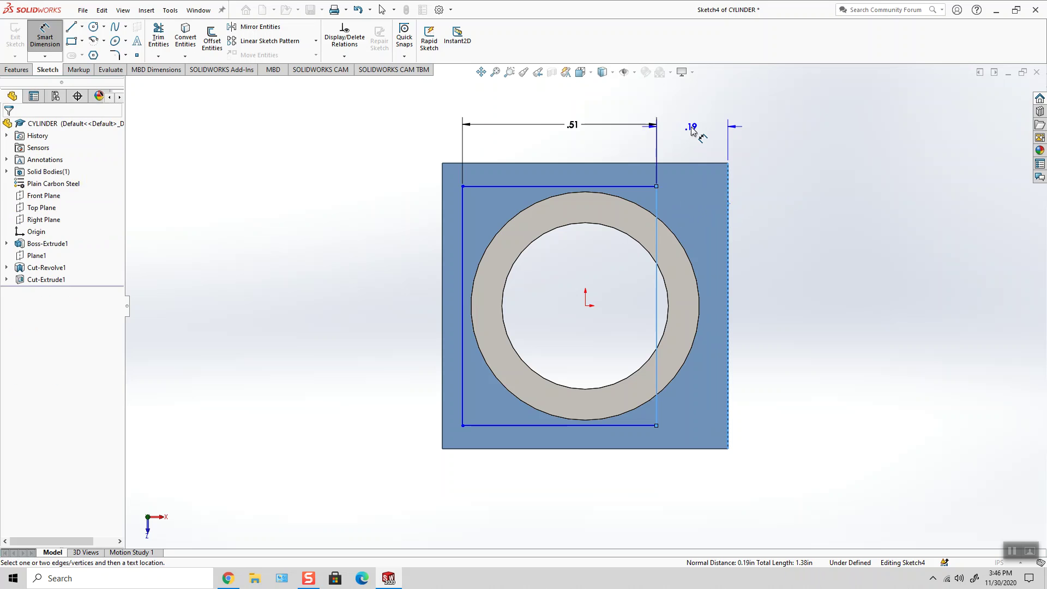
pyautogui.click(686, 129)
pyautogui.write('.12')
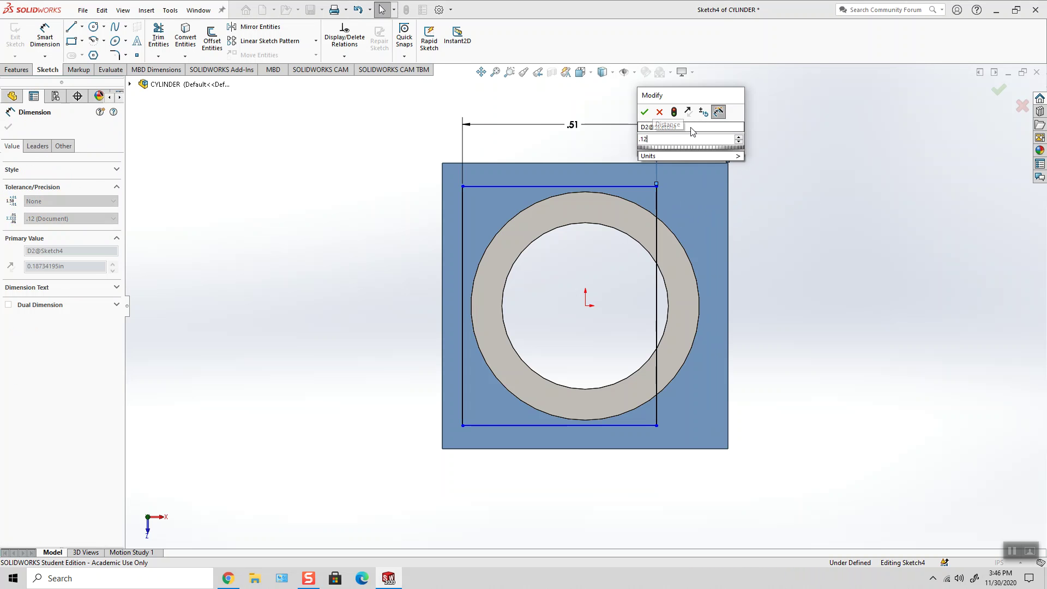
pyautogui.press('Return')
pyautogui.click(765, 203)
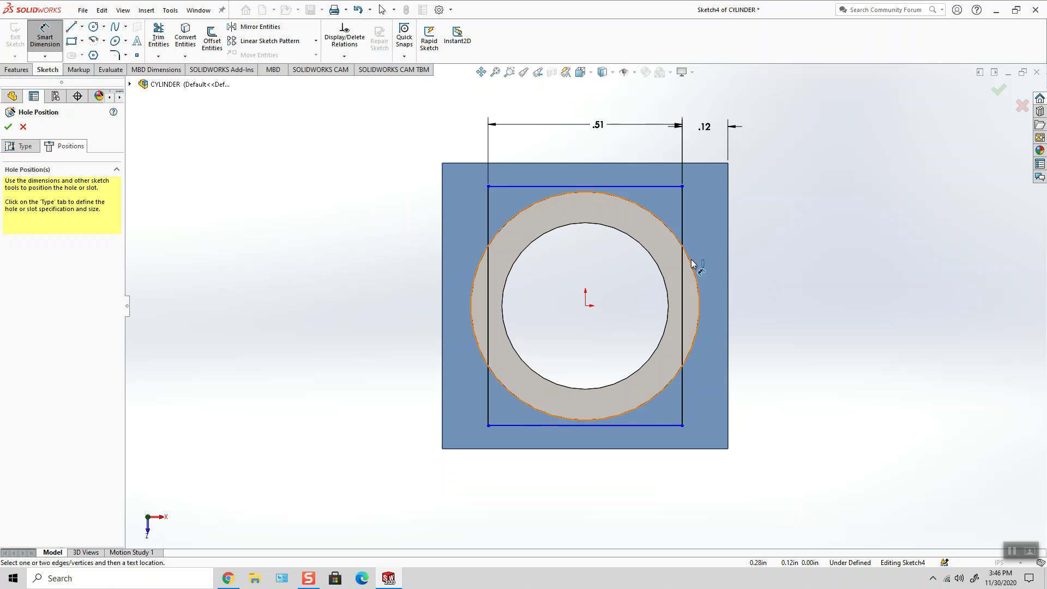
# Dimension the rectangle's height between its two horizontal sides as .51 in
pyautogui.click(656, 186)
pyautogui.click(671, 425)
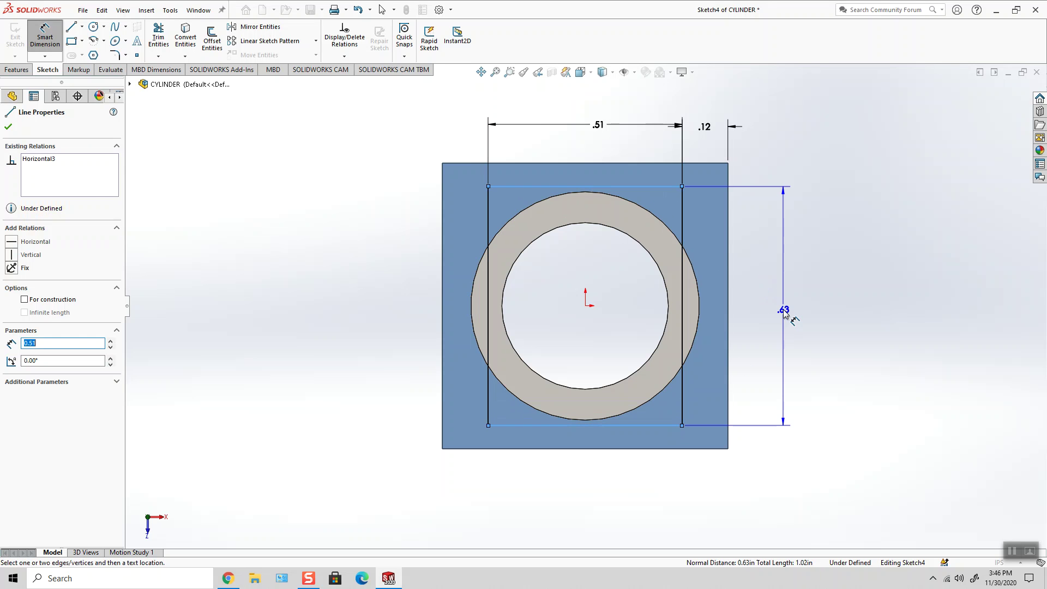
pyautogui.click(783, 309)
pyautogui.write('.51')
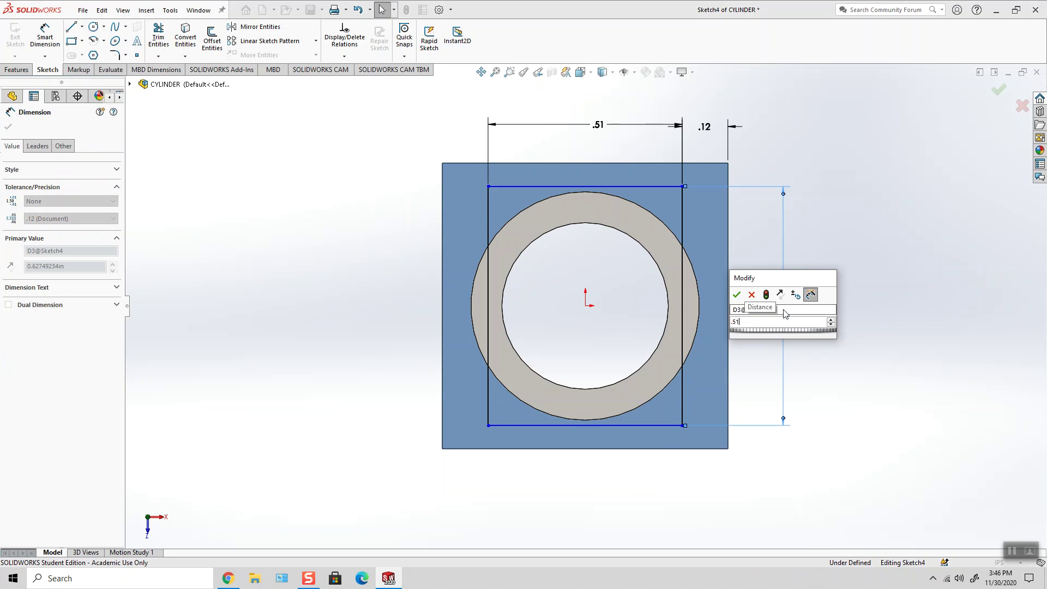
pyautogui.press('Return')
pyautogui.click(820, 262)
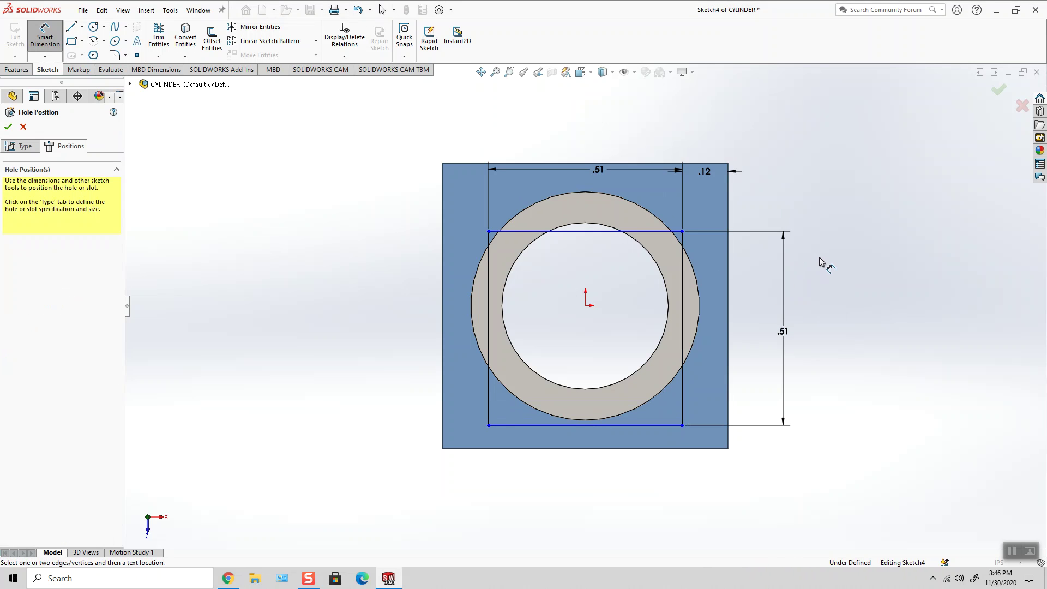
# Dimension the rectangle's top side .12 in from the flange's top edge and finish dimensioning
pyautogui.click(679, 232)
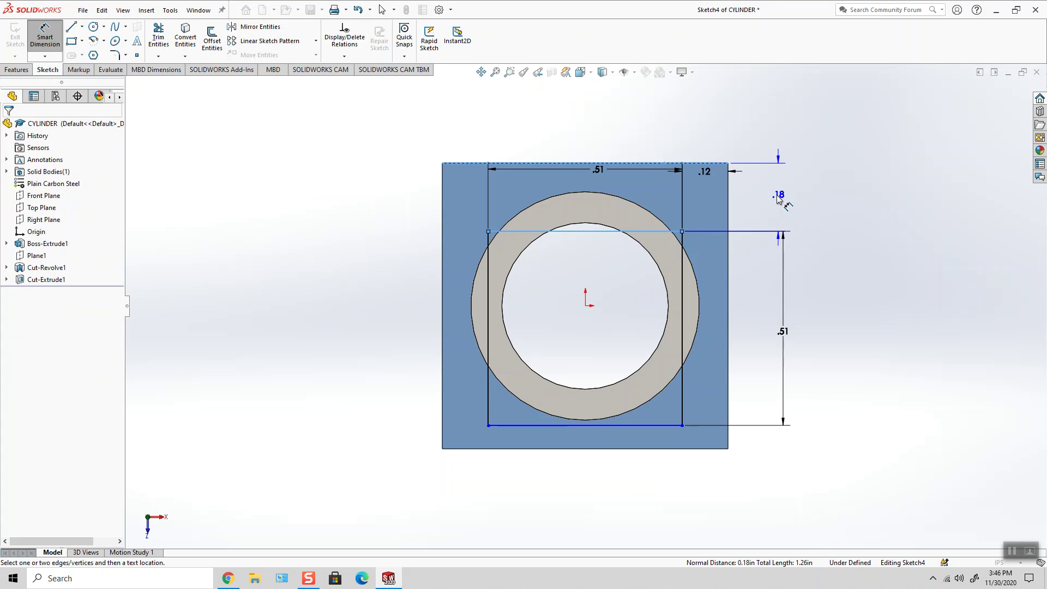
pyautogui.click(778, 197)
pyautogui.write('.12')
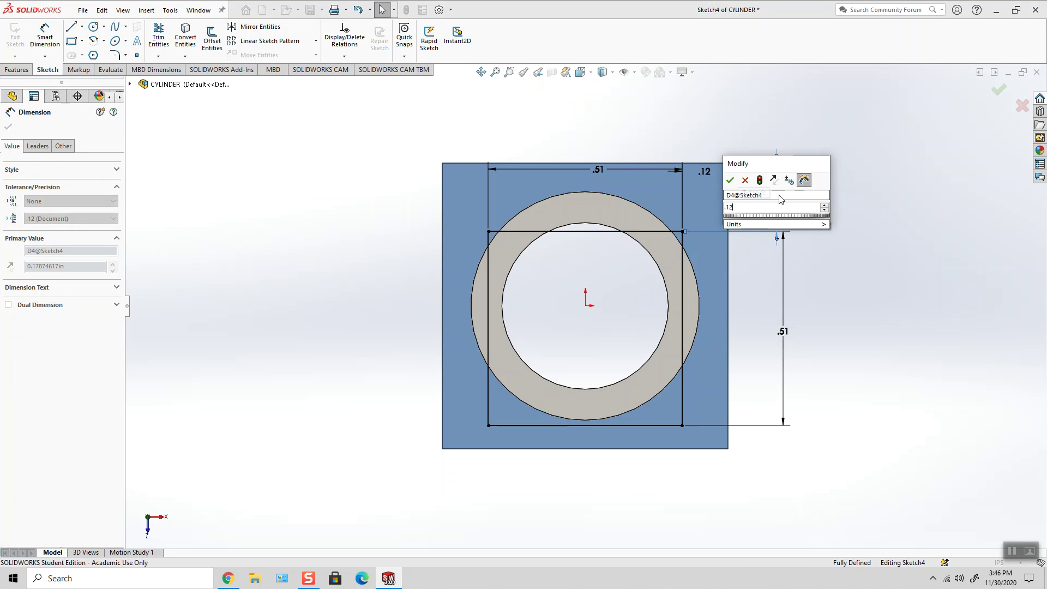
pyautogui.press('Return')
pyautogui.press('Escape')
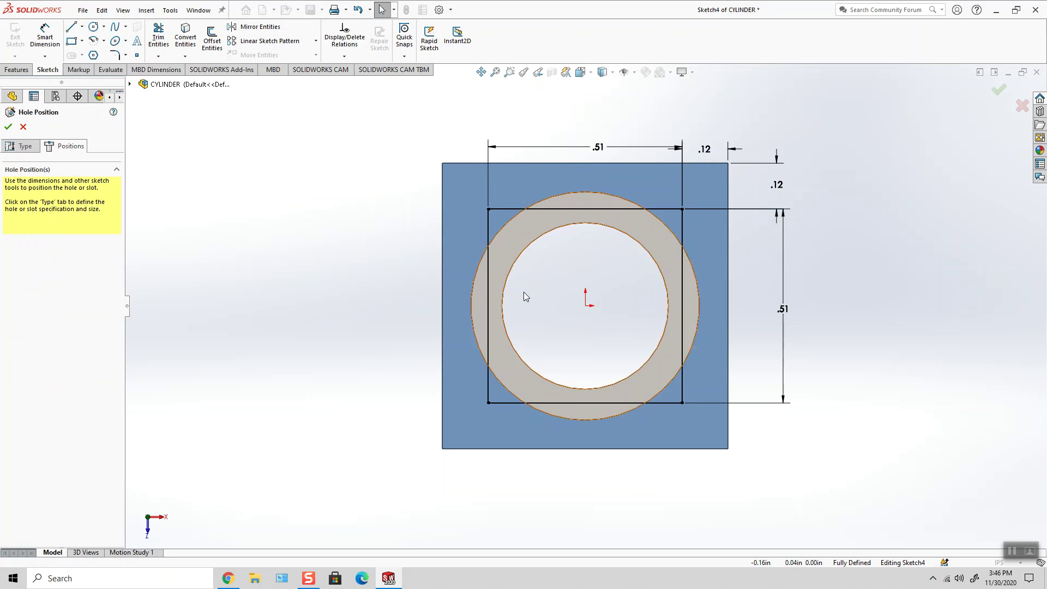
# Convert all four sides of the rectangle to construction lines
pyautogui.click(490, 286)
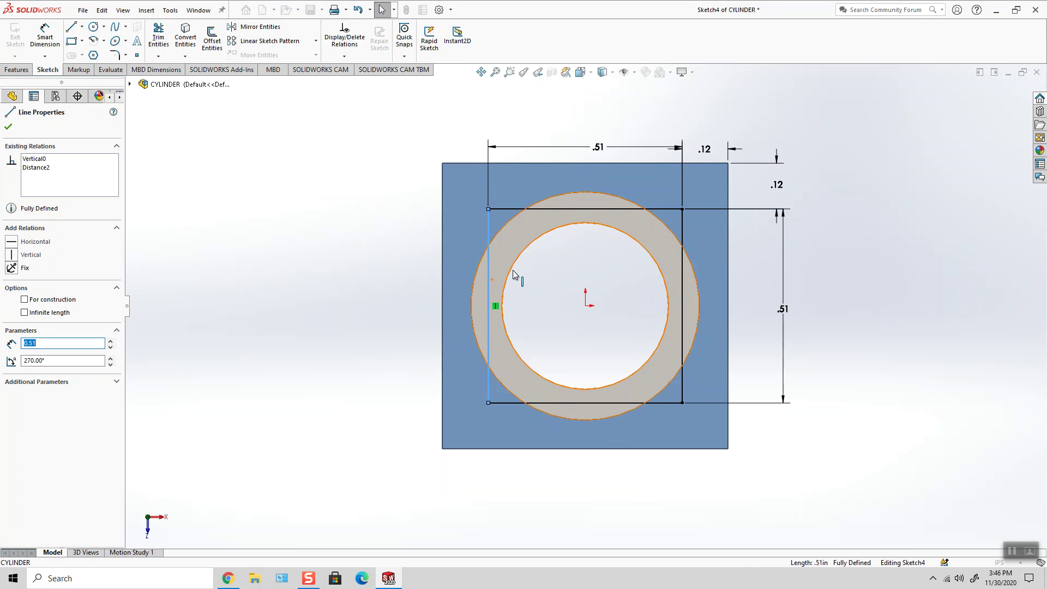
pyautogui.keyDown('ctrl'); pyautogui.click(552, 210); pyautogui.keyUp('ctrl')
pyautogui.keyDown('ctrl'); pyautogui.click(683, 254); pyautogui.keyUp('ctrl')
pyautogui.keyDown('ctrl'); pyautogui.click(662, 403); pyautogui.keyUp('ctrl')
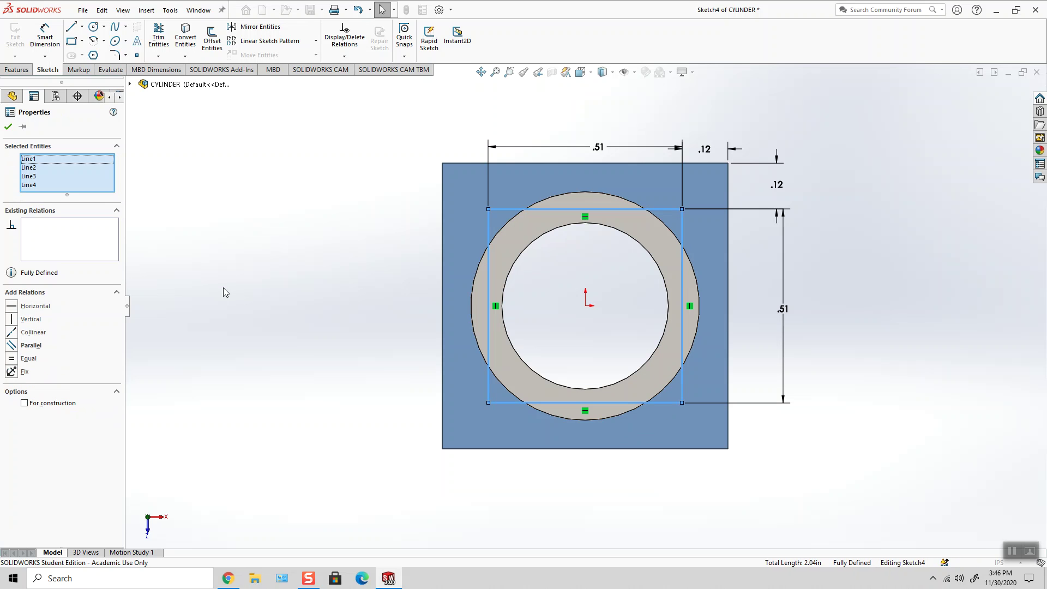
pyautogui.click(58, 404)
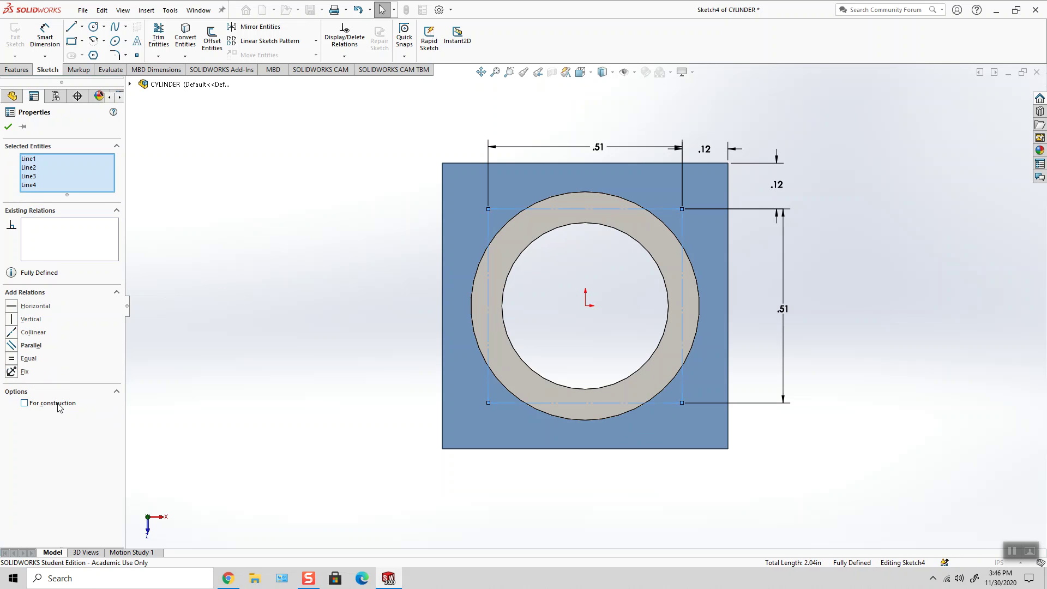
pyautogui.click(8, 128)
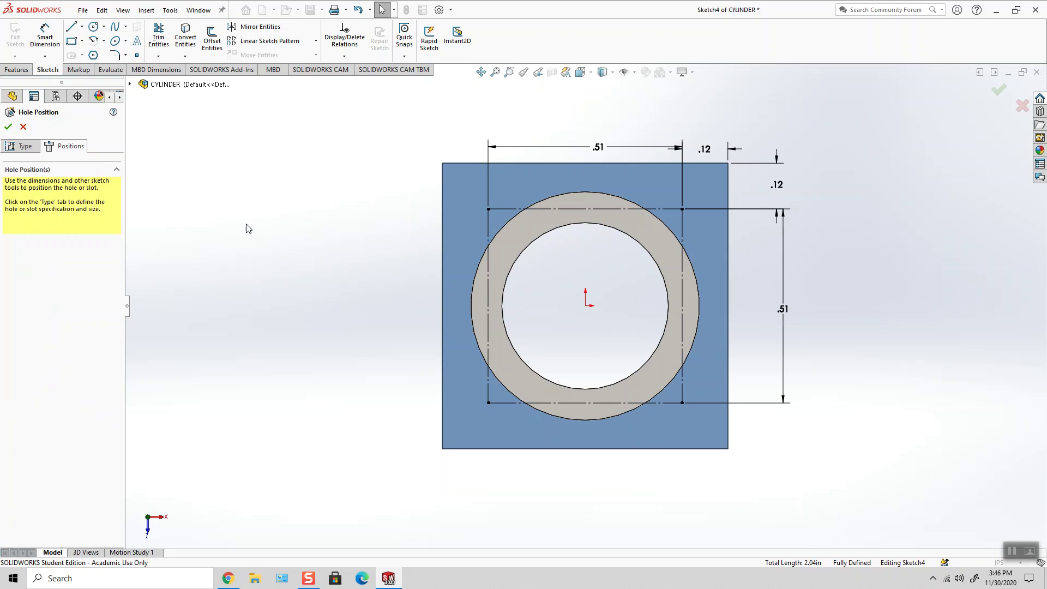
# Place hole points at all four corners of the construction rectangle and finish placing points
pyautogui.click(136, 55)
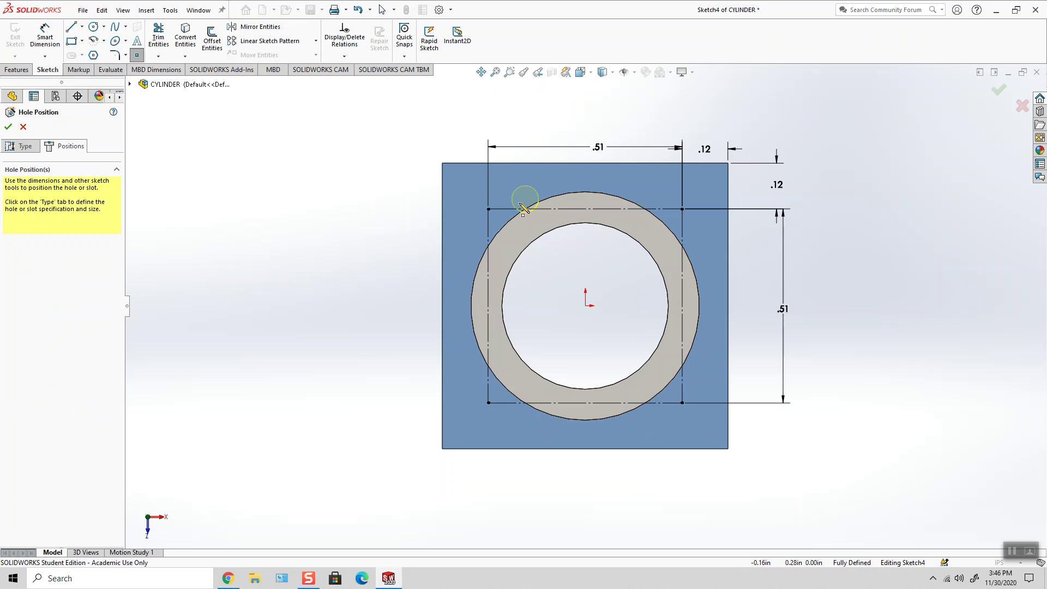
pyautogui.click(488, 209)
pyautogui.click(682, 209)
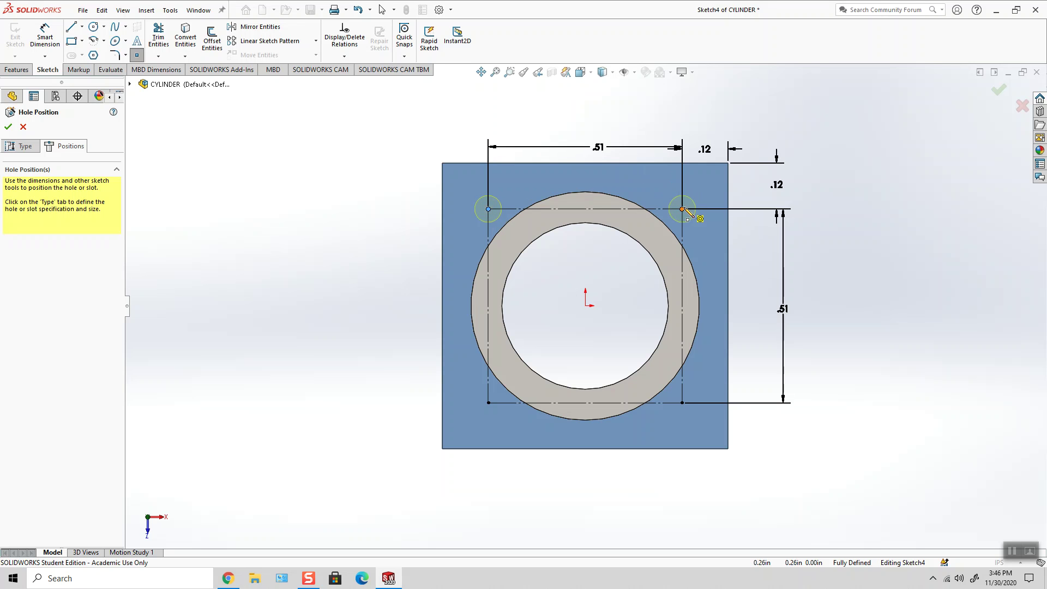
pyautogui.click(682, 403)
pyautogui.click(488, 402)
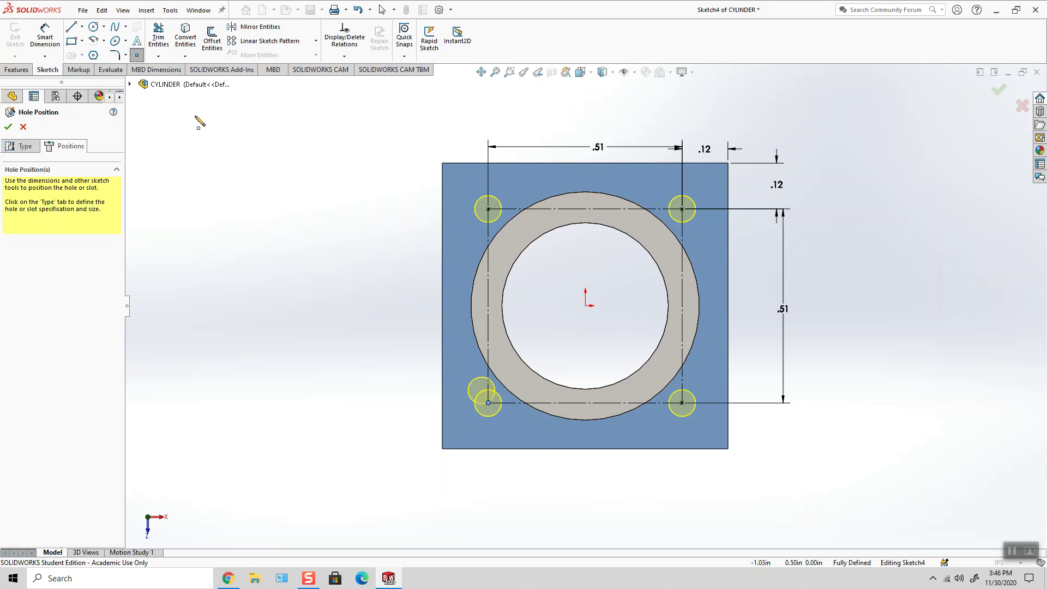
pyautogui.click(137, 56)
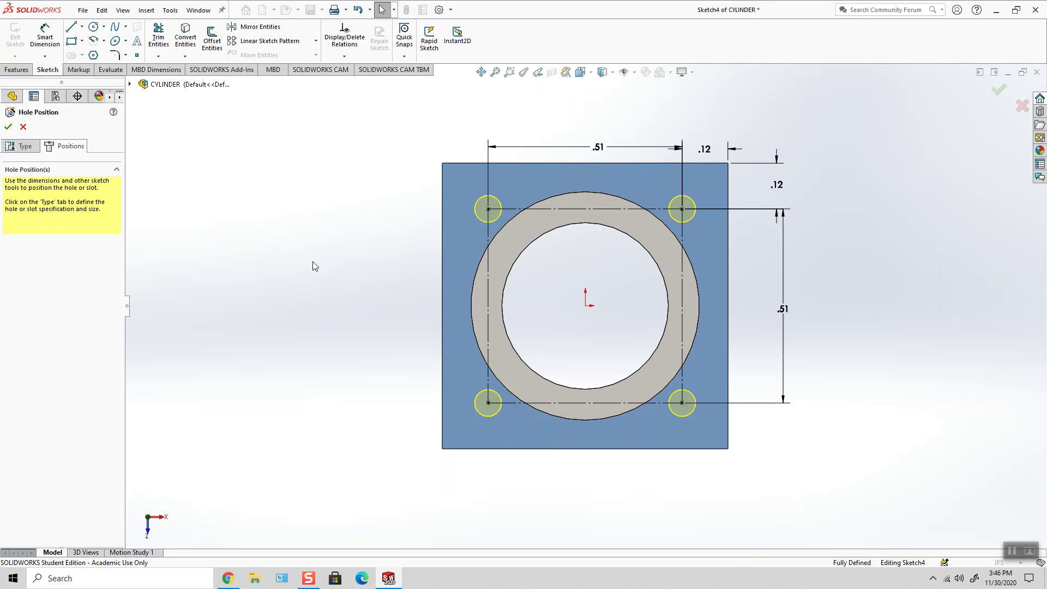
# Move the horizontal .51 and .12 dimensions farther out from the flange's upper edge
pyautogui.moveTo(598, 147)
pyautogui.mouseDown()
pyautogui.moveTo(538, 135)
pyautogui.moveTo(596, 128)
pyautogui.mouseUp()
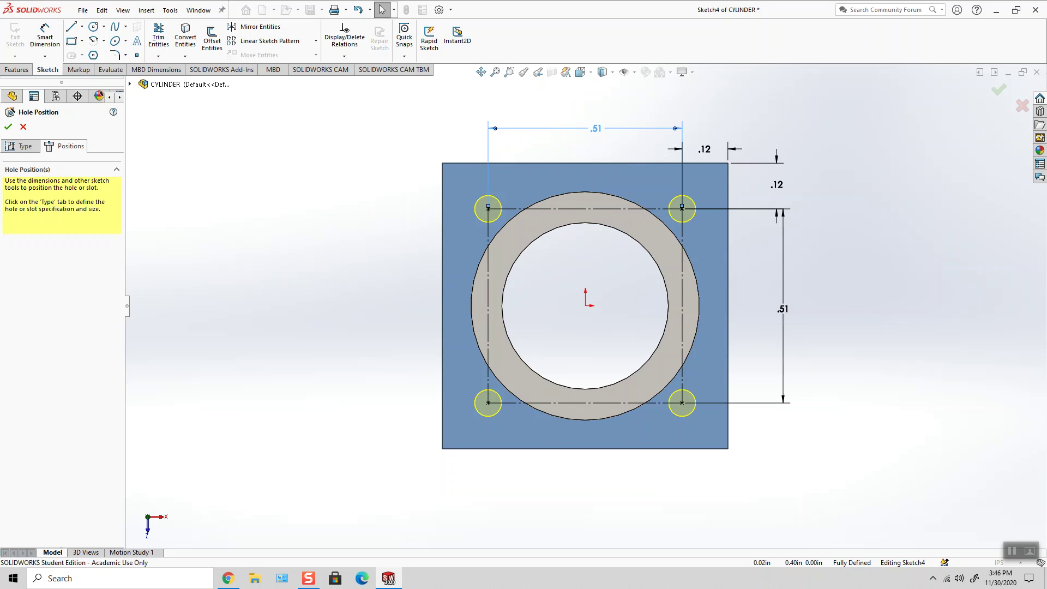
pyautogui.moveTo(705, 149); pyautogui.dragTo(708, 125)
pyautogui.click(837, 165)
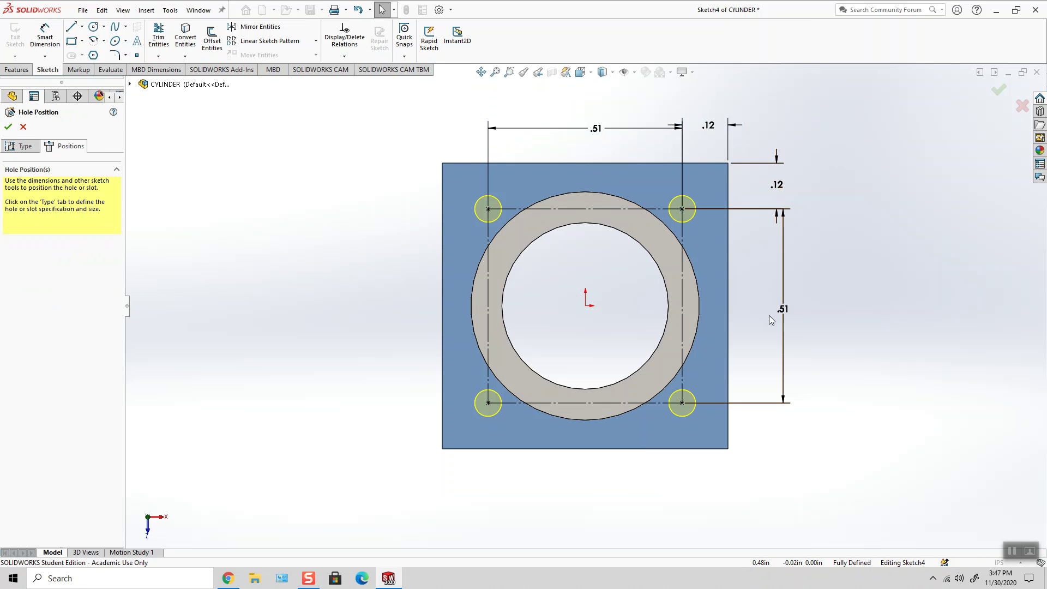
# Check the hole positions in a 3D view and accept the #2-56 tapped holes
pyautogui.click(581, 72)
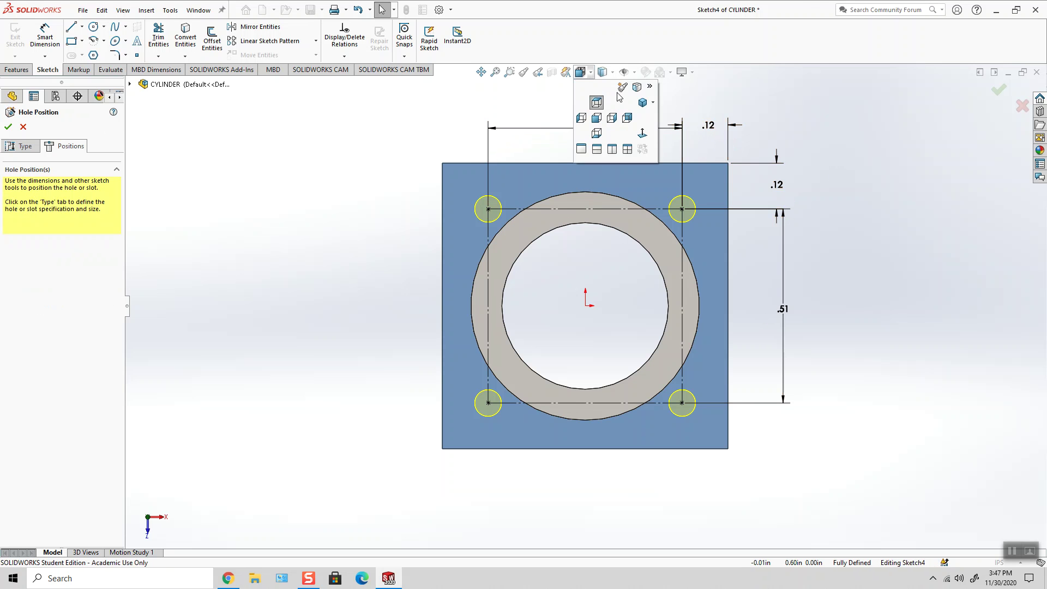
pyautogui.click(643, 103)
pyautogui.moveTo(512, 98); pyautogui.dragTo(543, 199, button='middle')
pyautogui.click(8, 128)
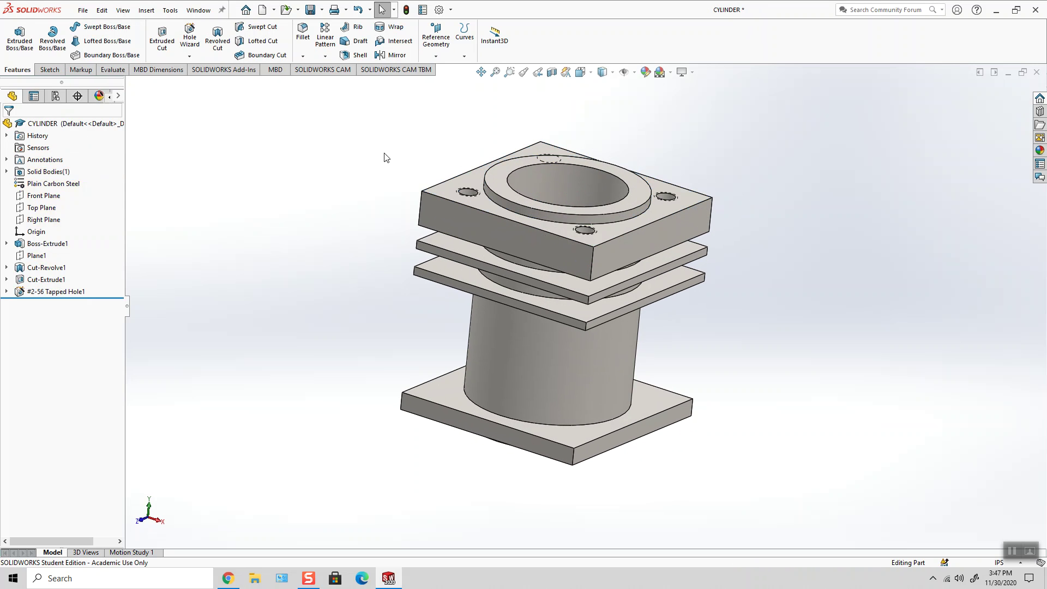
# Set the part to the isometric view and save it with its tapped holes
pyautogui.hotkey('ctrl', '7')
pyautogui.click(581, 72)
pyautogui.click(647, 102)
pyautogui.click(83, 10)
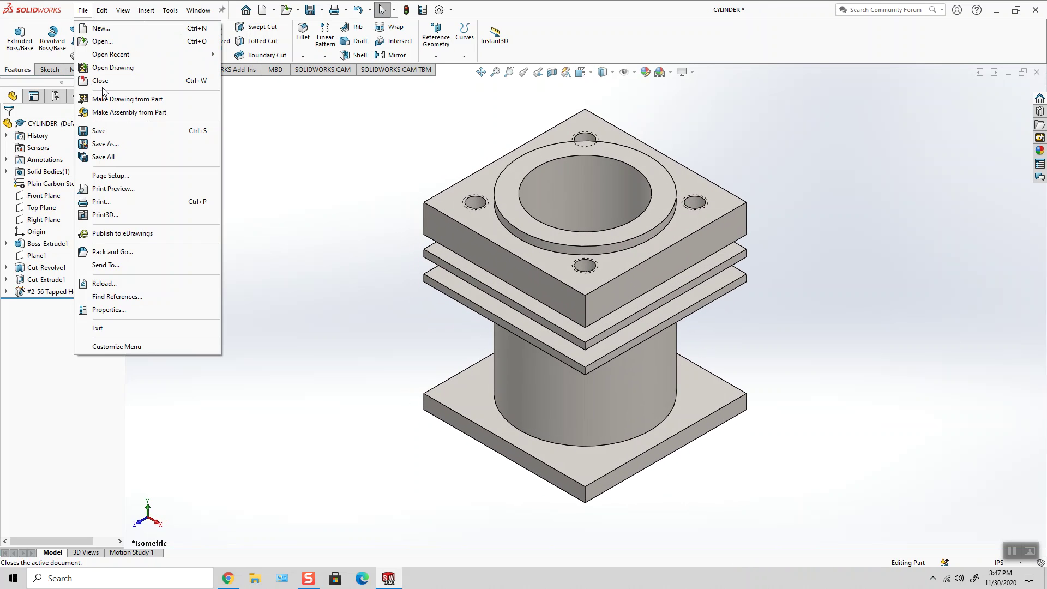
pyautogui.click(101, 131)
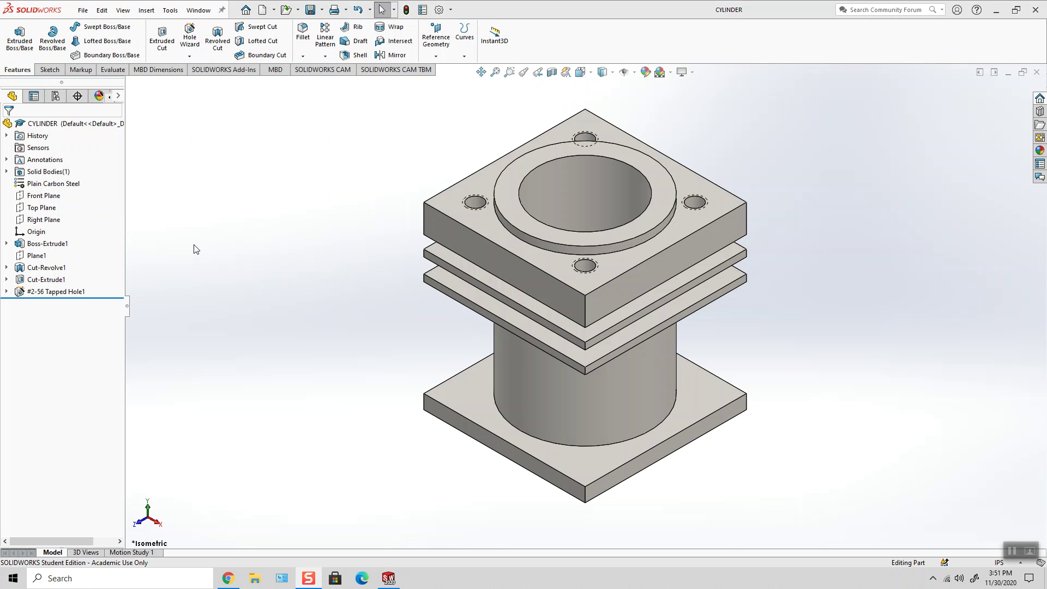
# Start a new sketch on the Right Plane and view it straight on
pyautogui.moveTo(262, 270); pyautogui.dragTo(517, 326, button='middle')
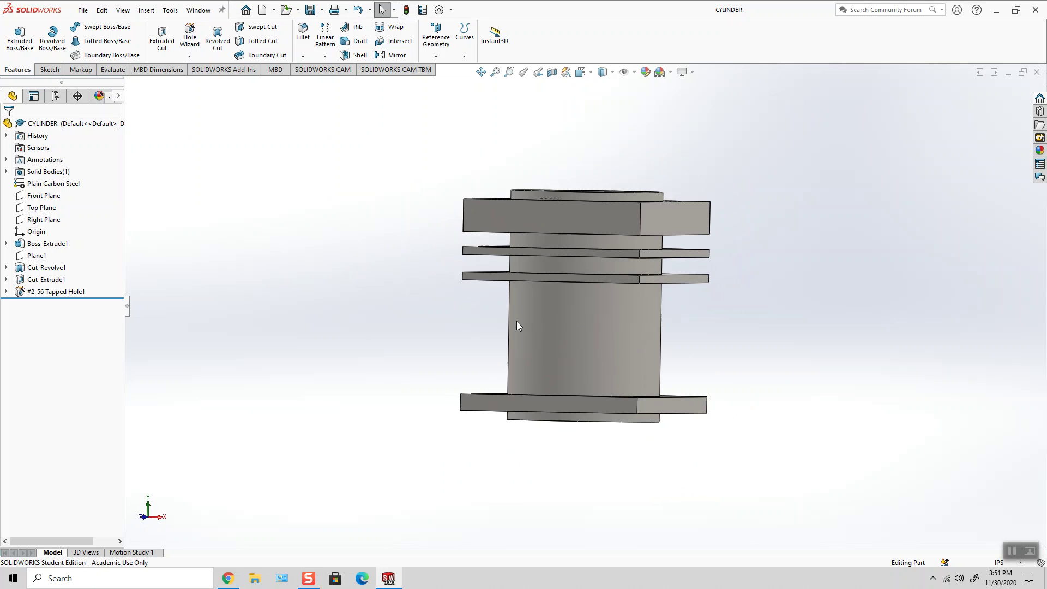
pyautogui.click(574, 291)
pyautogui.moveTo(391, 215); pyautogui.dragTo(342, 253, button='middle')
pyautogui.click(342, 254)
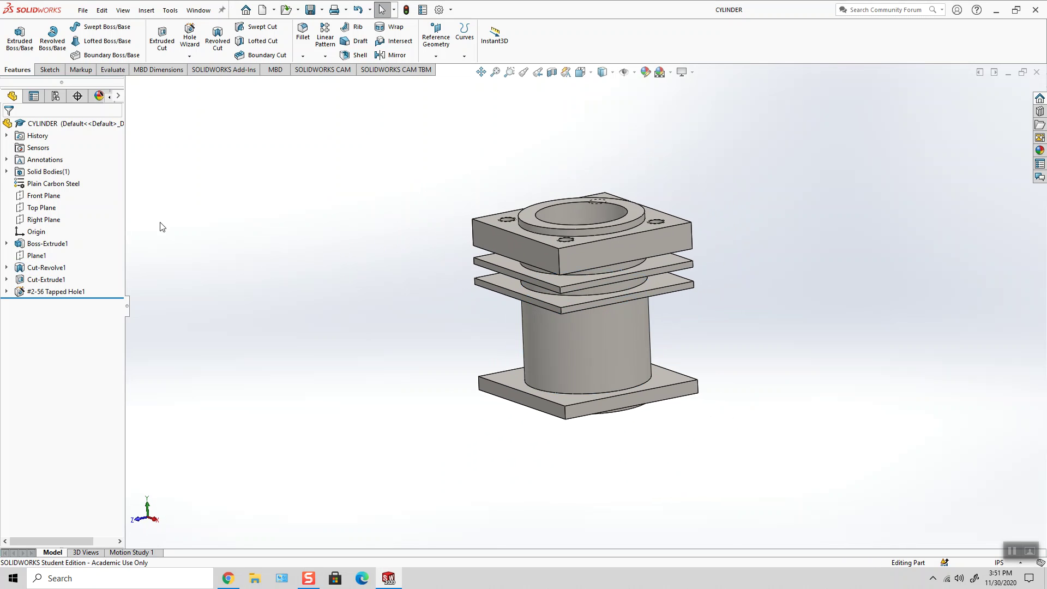
pyautogui.rightClick(59, 221)
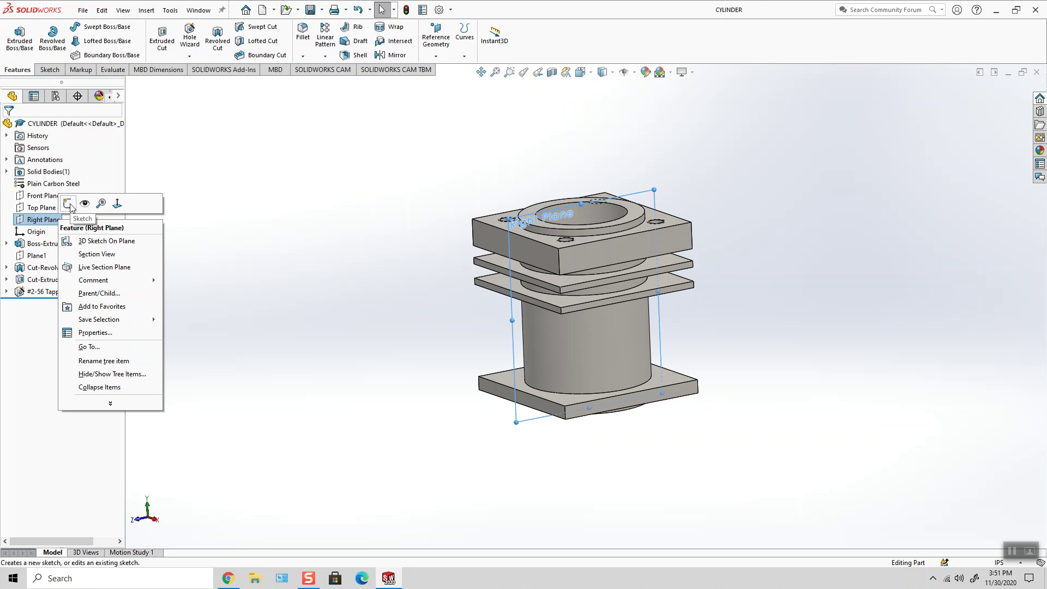
pyautogui.click(69, 203)
pyautogui.press('s')
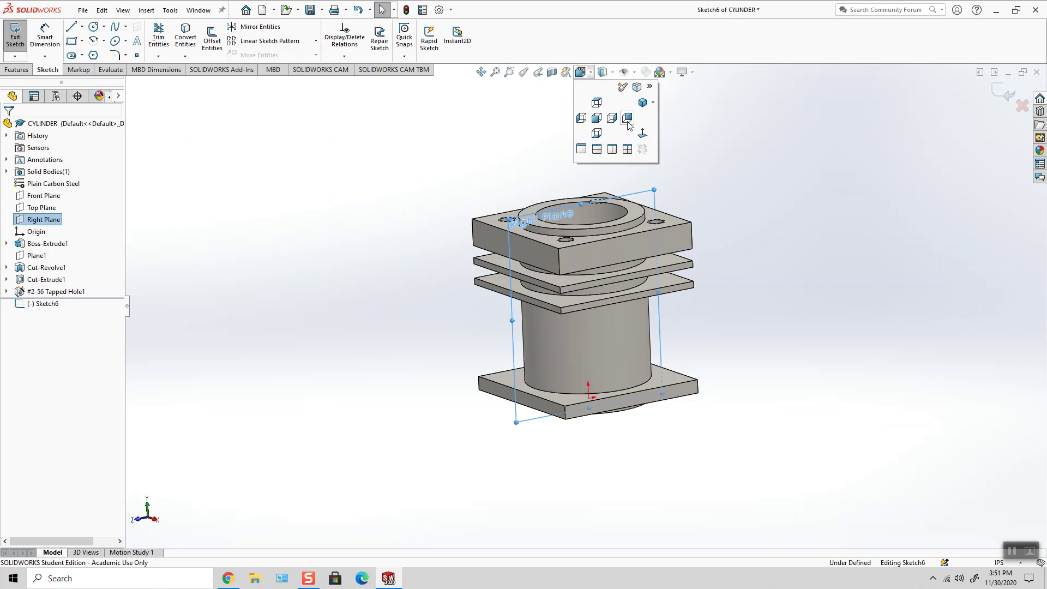
pyautogui.click(642, 136)
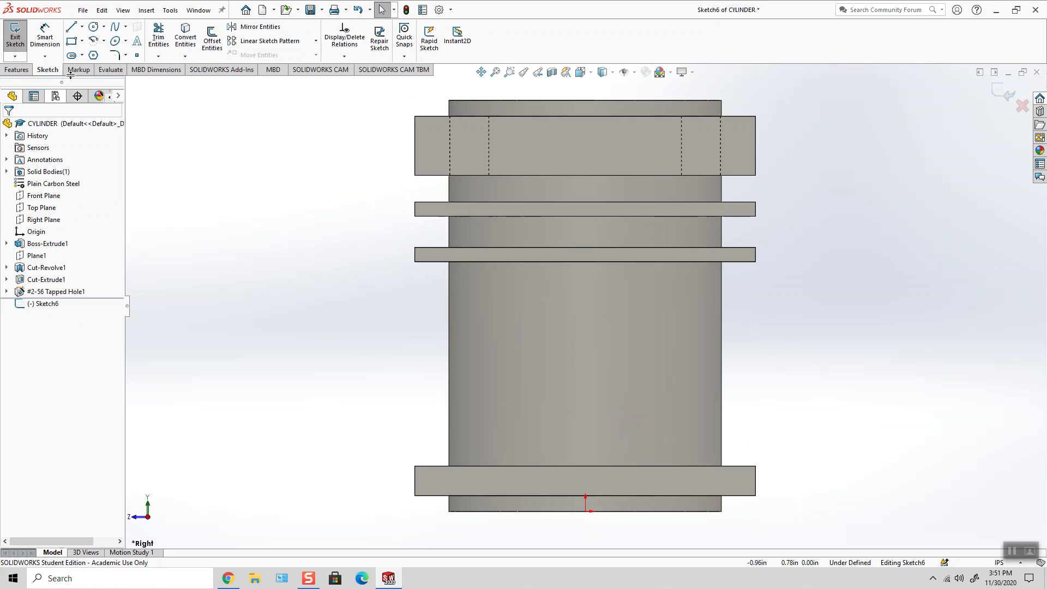
# Sketch a corner rectangle about .04 in wide and .10 in tall inside the barrel's outer edge, starting where it meets the lower fin's underside
pyautogui.click(72, 42)
pyautogui.click(450, 262)
pyautogui.click(468, 306)
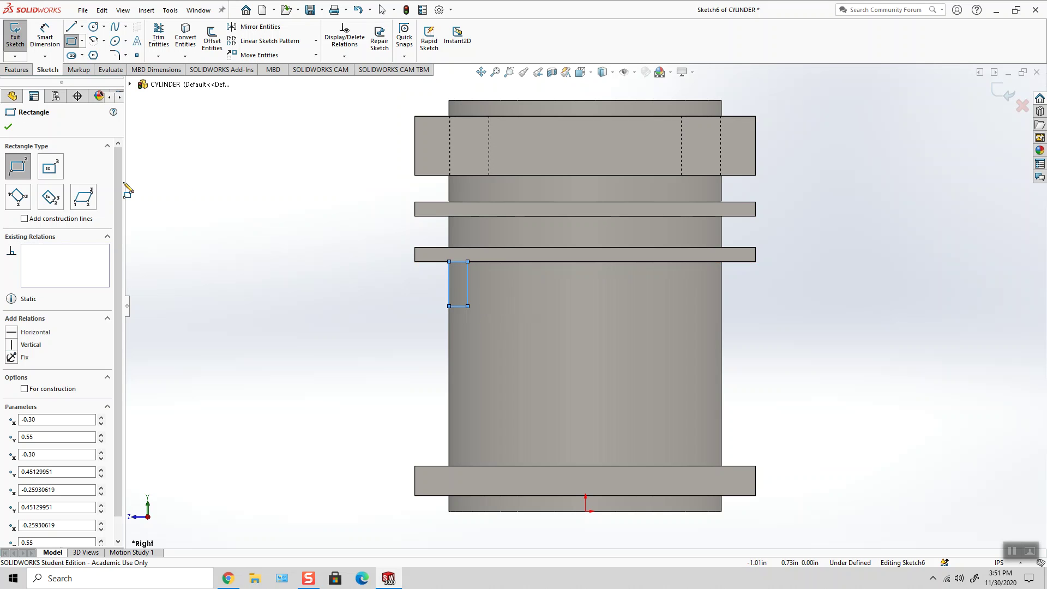
pyautogui.click(9, 126)
# Dimension the rectangle's width between its two vertical sides as .035 in
pyautogui.scroll(-3, 464, 268)
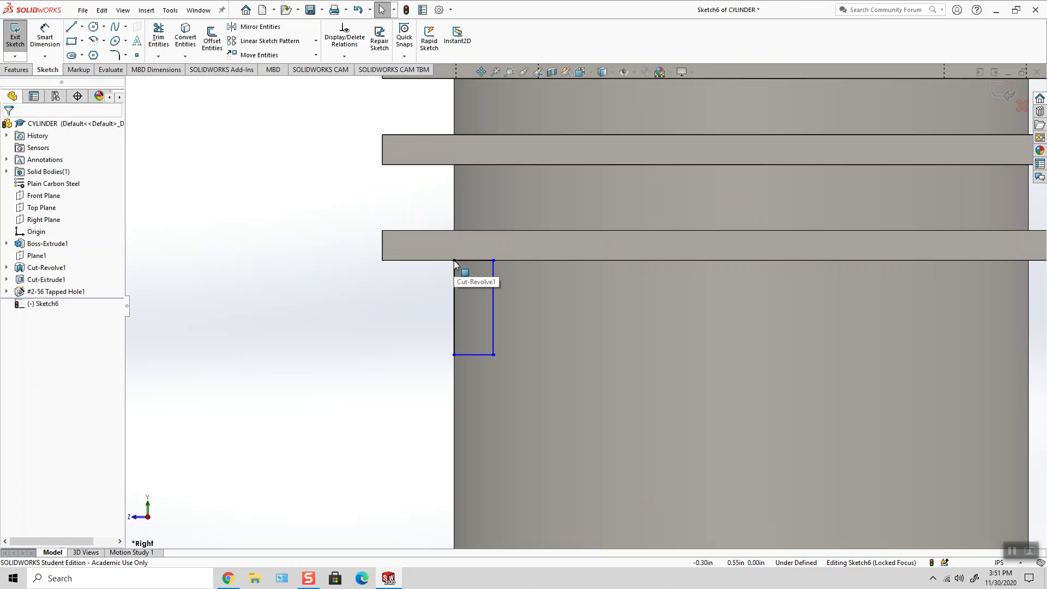
pyautogui.click(41, 35)
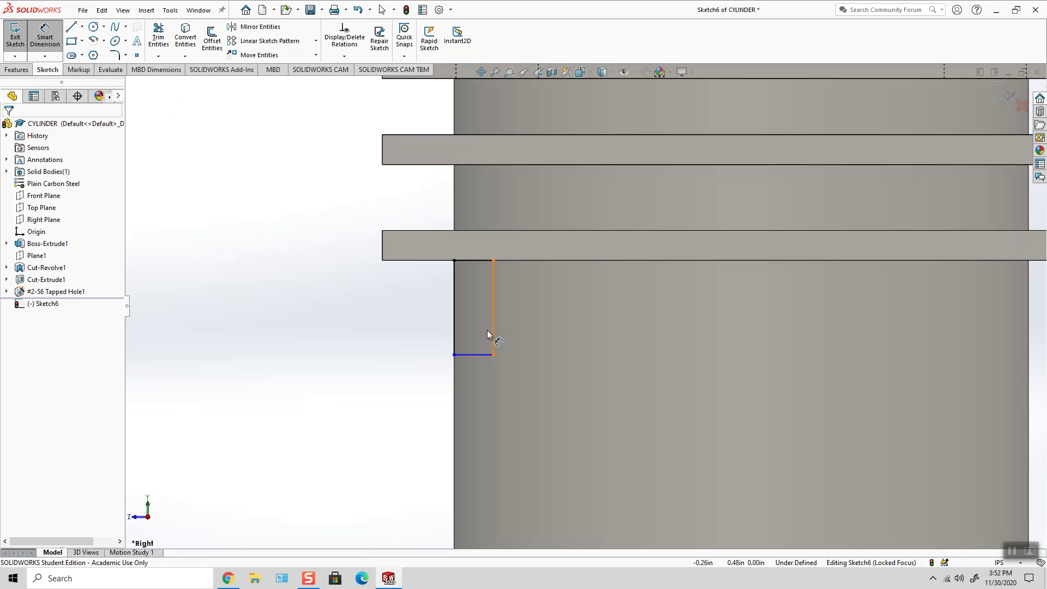
pyautogui.click(494, 348)
pyautogui.click(454, 351)
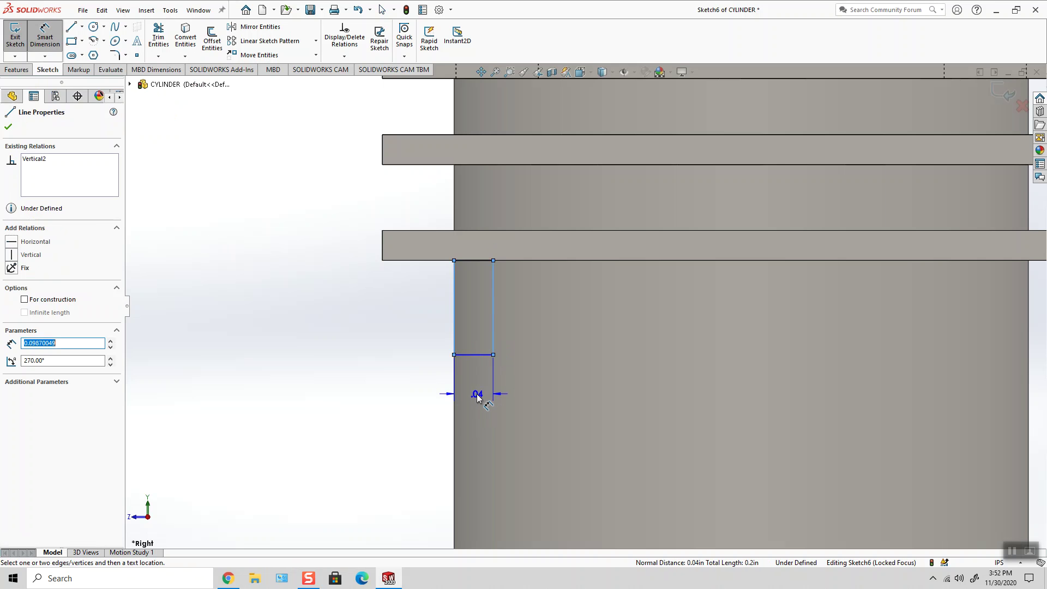
pyautogui.click(474, 392)
pyautogui.write('.035')
pyautogui.press('Return')
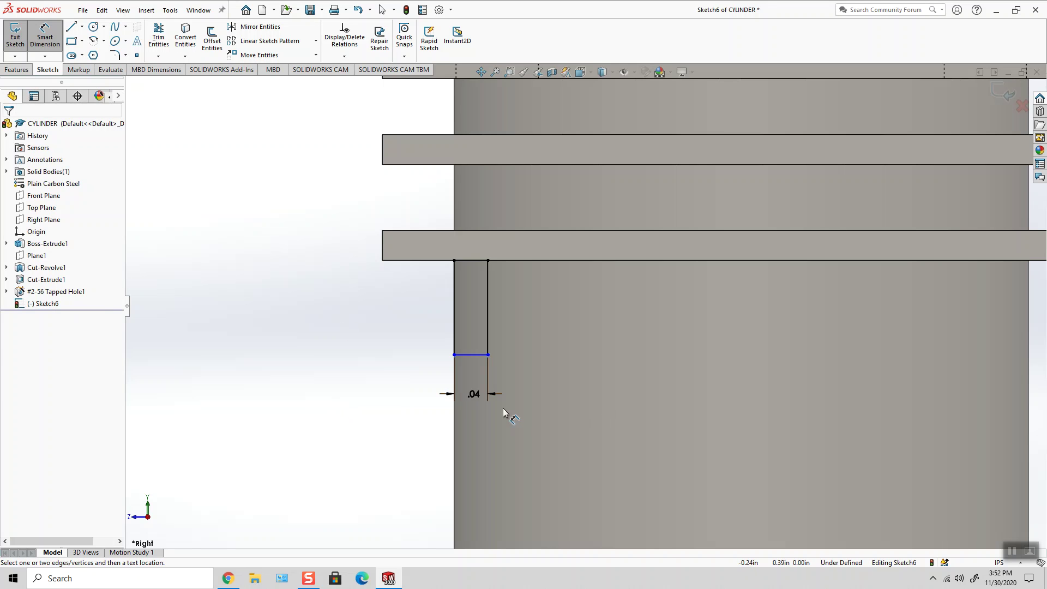
# Set the rectangle's width dimension to display three decimal places
pyautogui.click(474, 393)
pyautogui.click(71, 218)
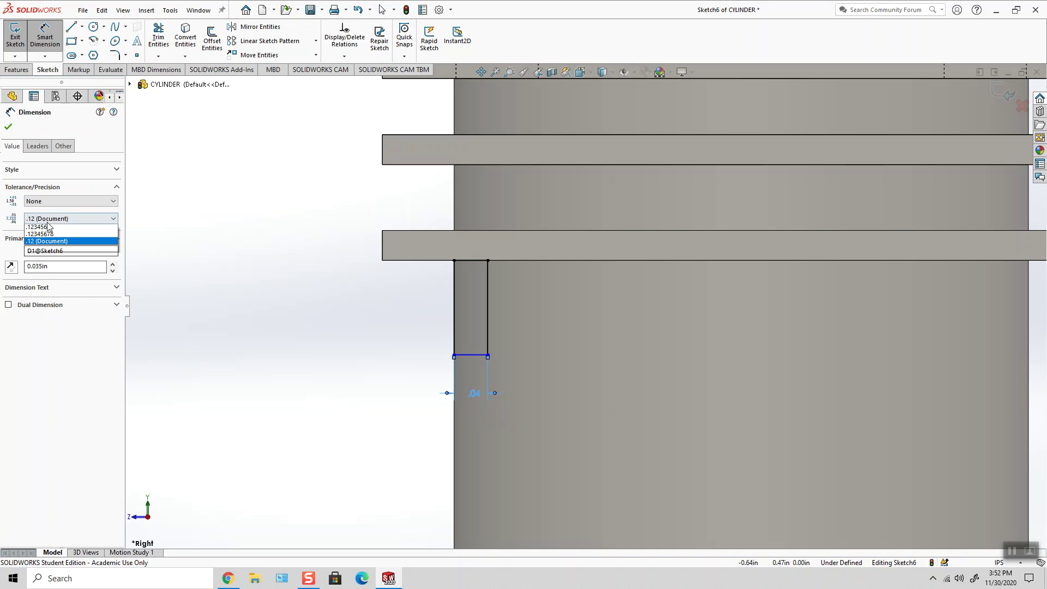
pyautogui.click(43, 254)
pyautogui.click(10, 128)
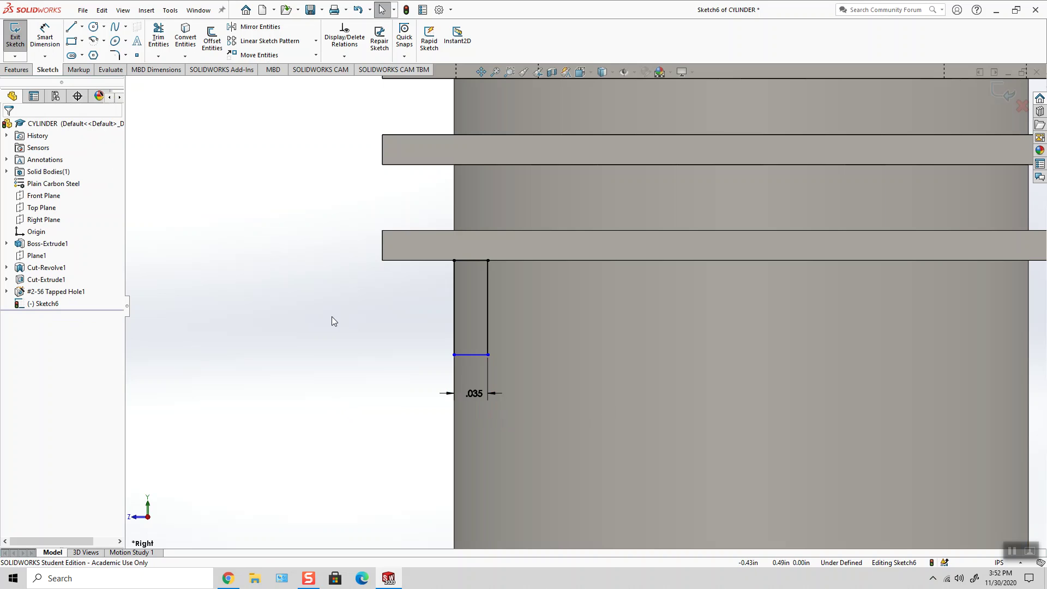
# Dimension the rectangle's height along the barrel's edge as .125 in
pyautogui.click(54, 44)
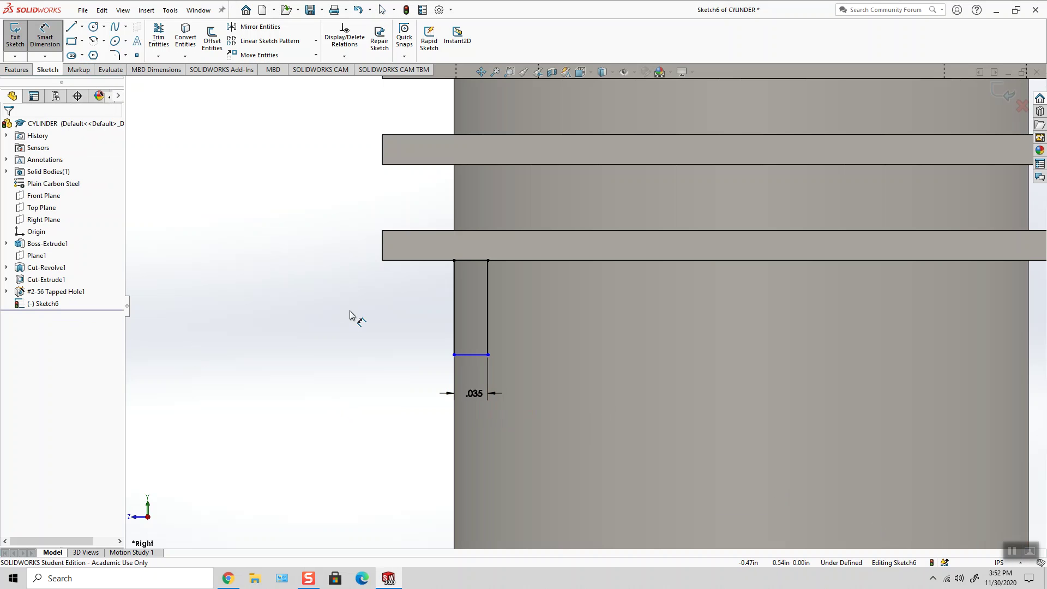
pyautogui.click(452, 342)
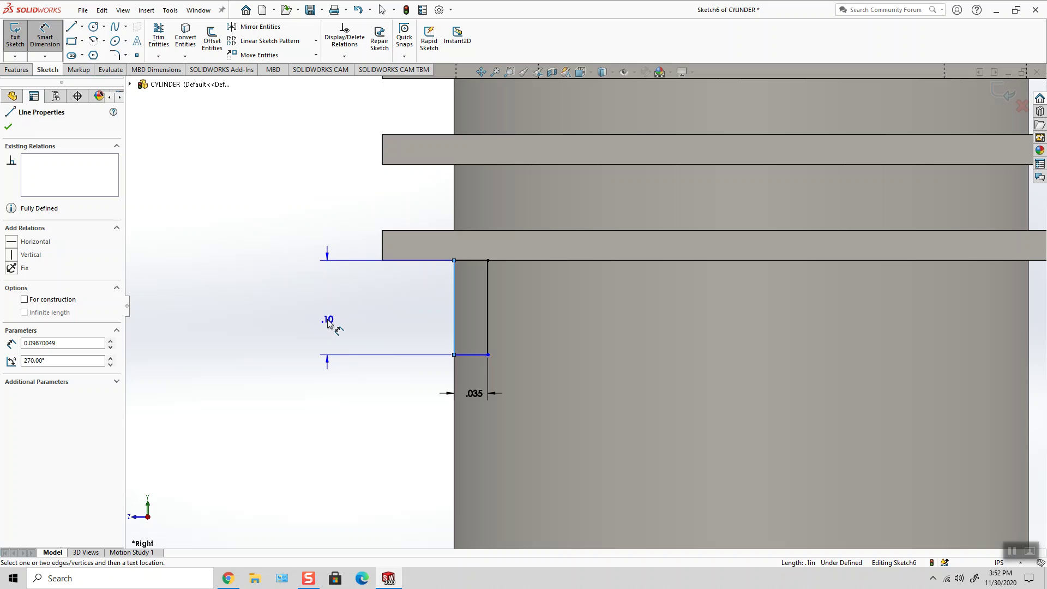
pyautogui.click(328, 322)
pyautogui.write('.125')
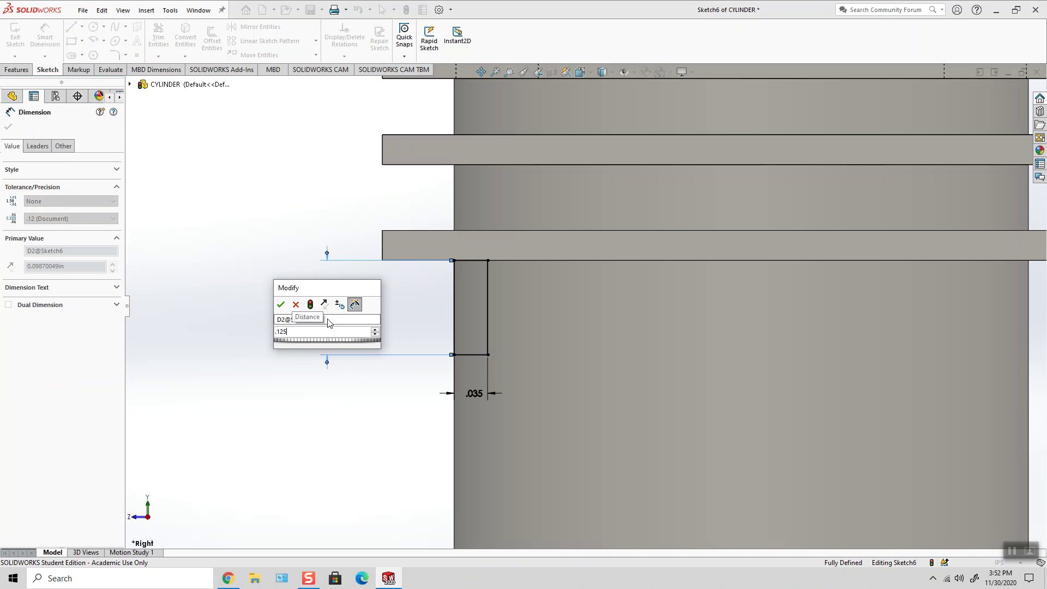
pyautogui.press('Return')
pyautogui.click(275, 268)
# Cut-extrude the rectangle with the Through All - Both end condition to make a flat notch in the barrel below the lower fin
pyautogui.press('z')
pyautogui.press('z')
pyautogui.press('z')
pyautogui.press('z')
pyautogui.press('z')
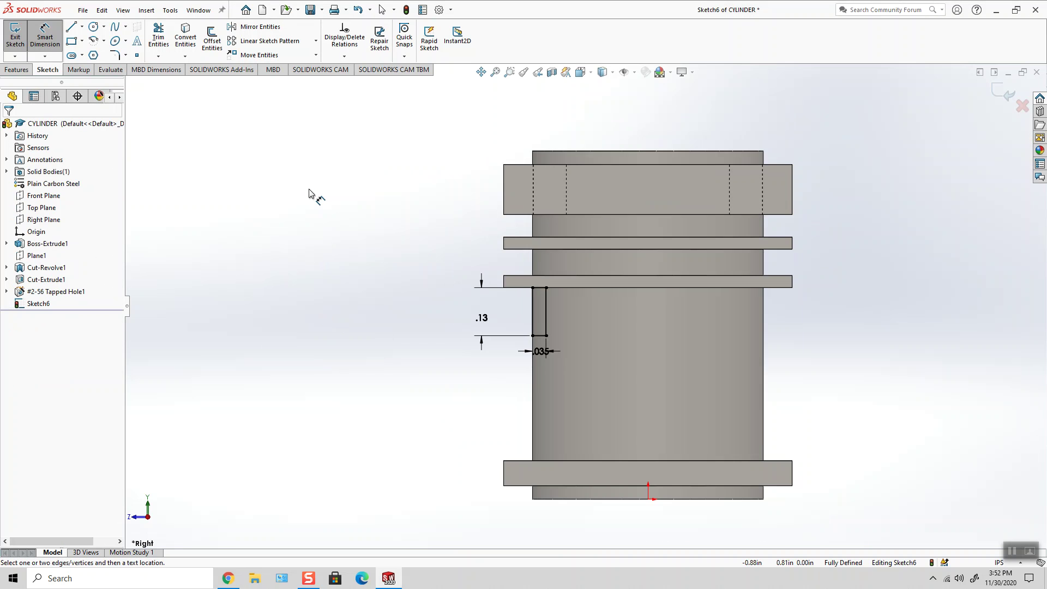
pyautogui.moveTo(522, 256); pyautogui.dragTo(563, 275, button='middle')
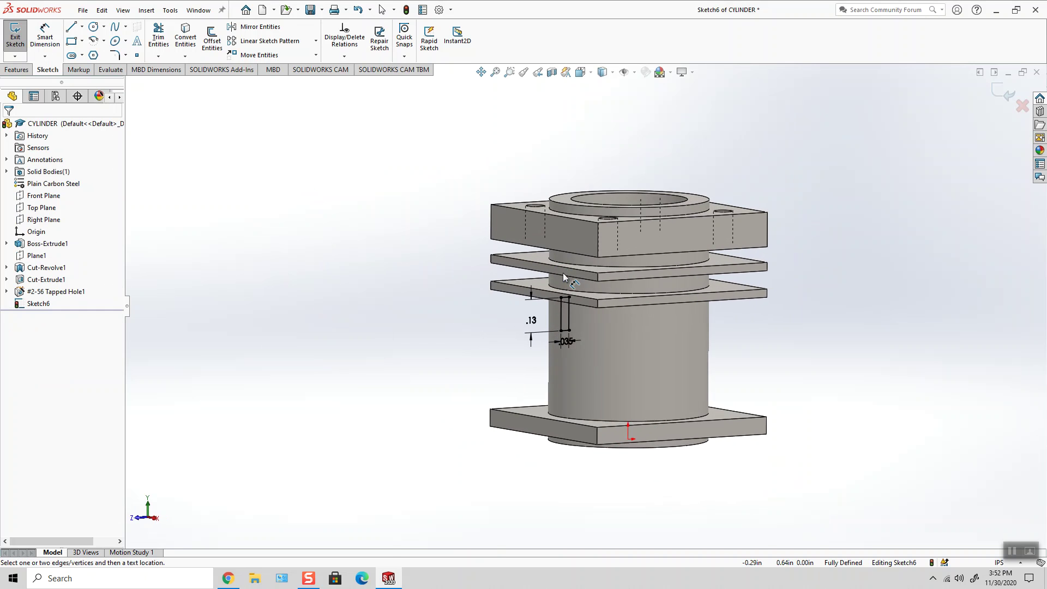
pyautogui.scroll(-3, 563, 275)
pyautogui.click(16, 69)
pyautogui.click(162, 37)
pyautogui.click(77, 195)
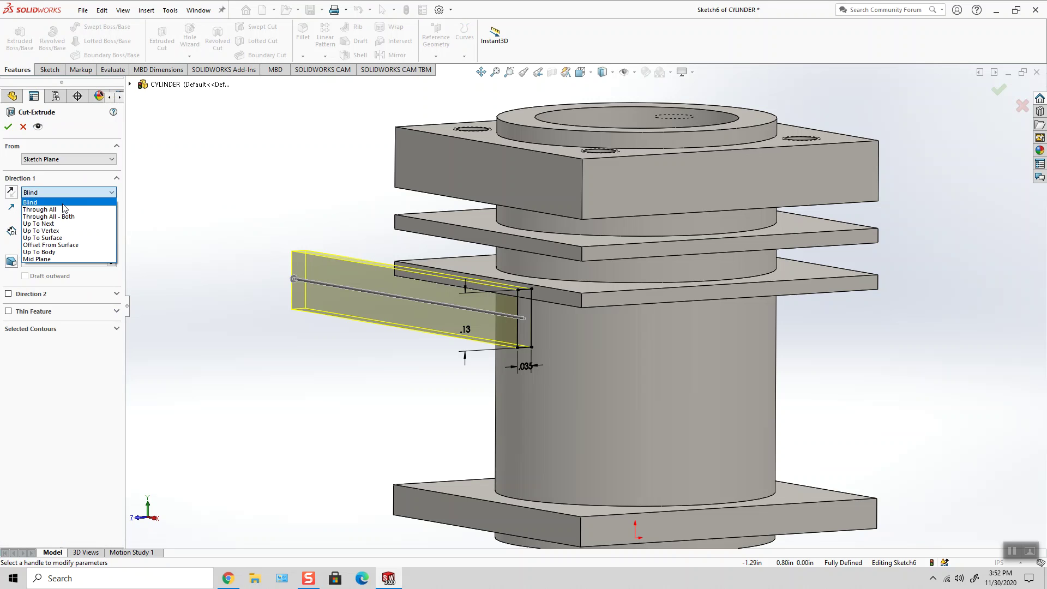
pyautogui.click(46, 211)
pyautogui.click(8, 127)
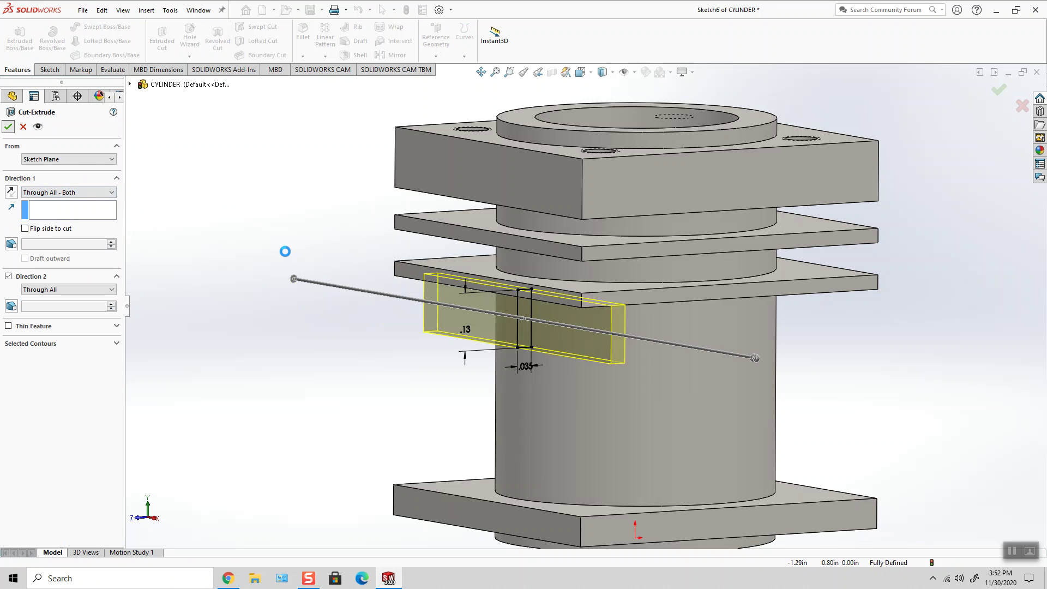
# Inspect the new notch, return the part to the isometric view and save it
pyautogui.moveTo(459, 464); pyautogui.dragTo(407, 319, button='middle')
pyautogui.scroll(2, 660, 190)
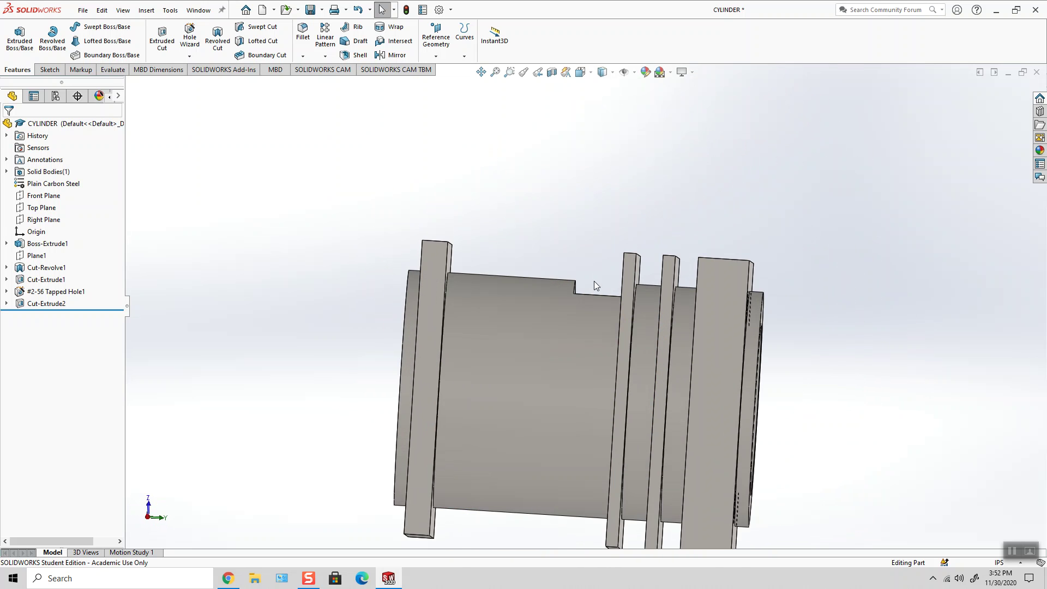
pyautogui.moveTo(578, 267); pyautogui.dragTo(634, 453, button='middle')
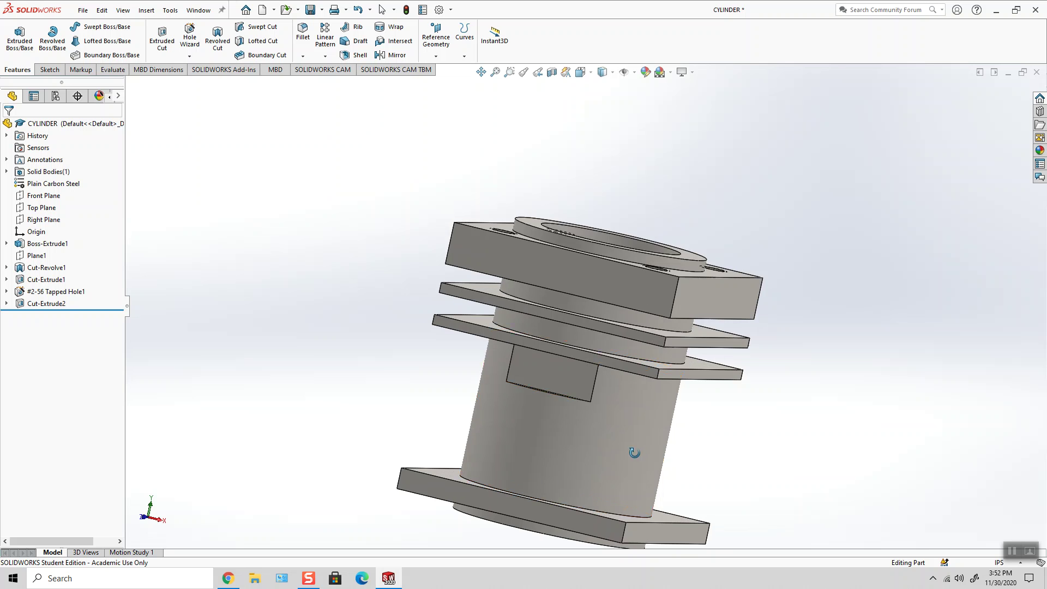
pyautogui.moveTo(573, 235); pyautogui.dragTo(578, 109, button='middle')
pyautogui.click(580, 72)
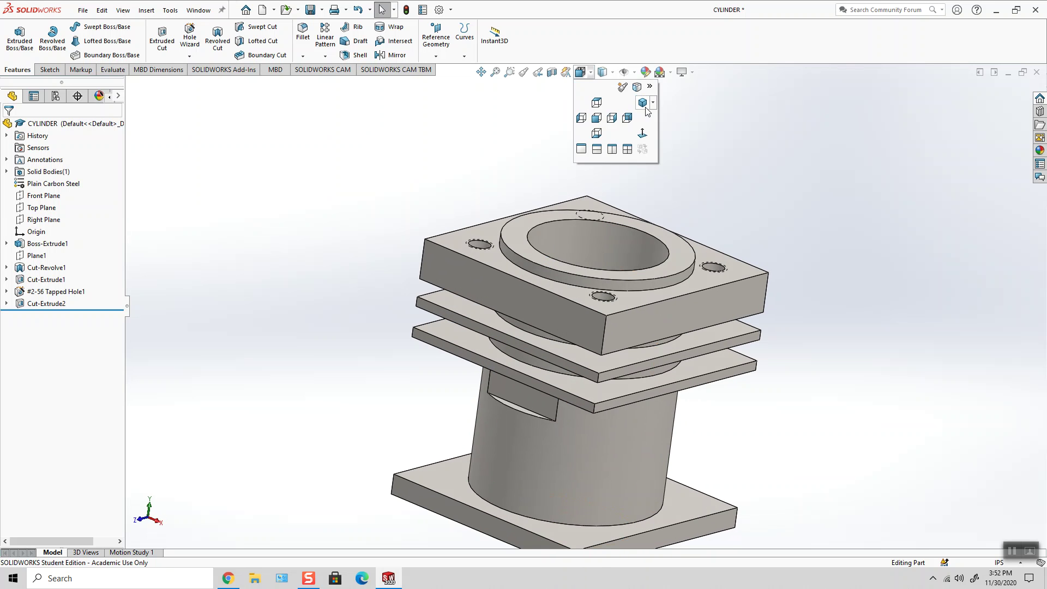
pyautogui.click(644, 105)
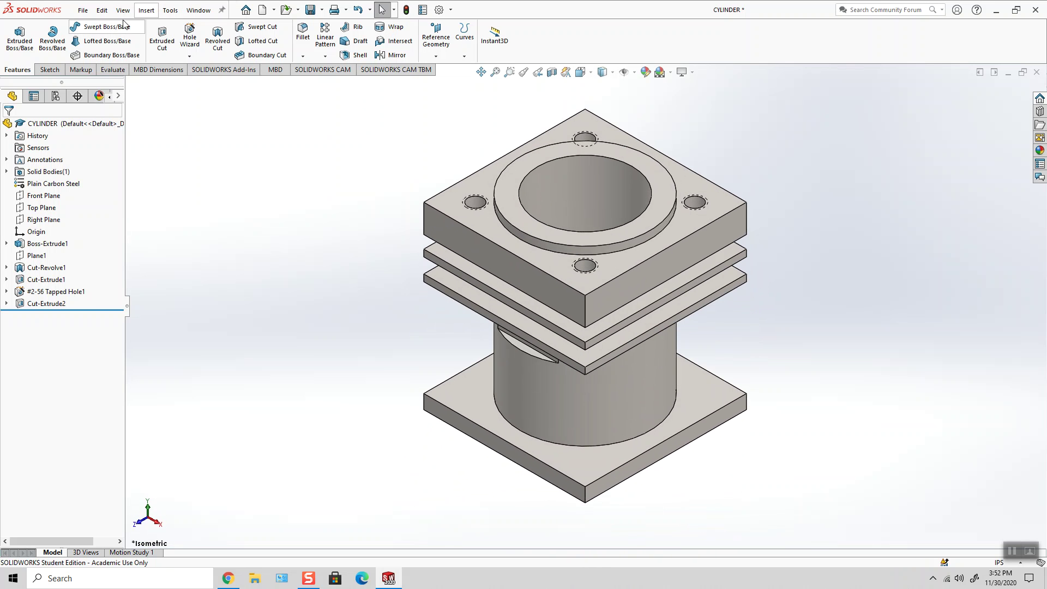
pyautogui.click(83, 10)
pyautogui.click(109, 129)
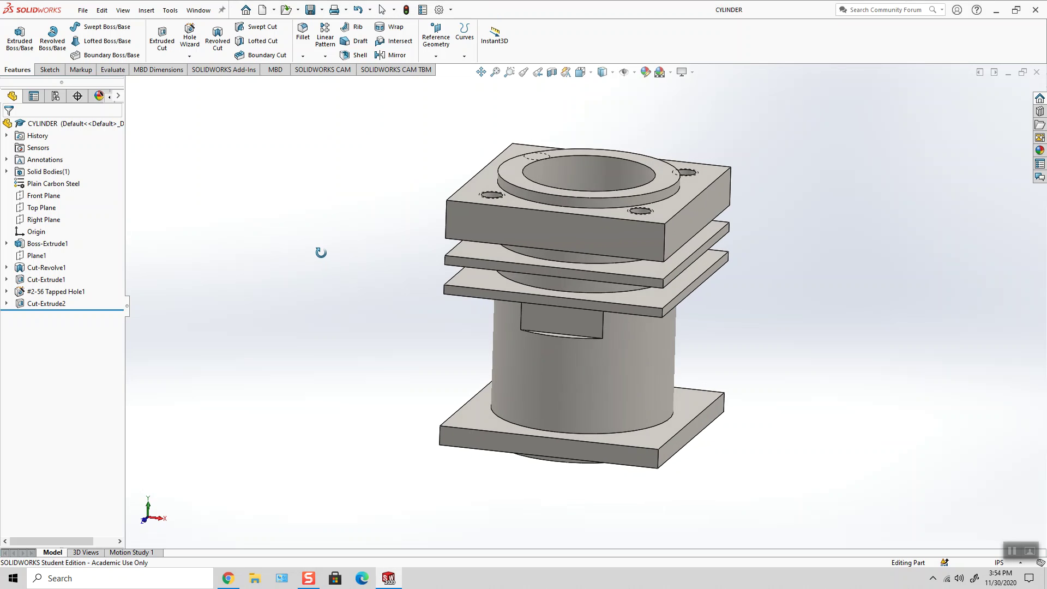
pyautogui.click(589, 333)
pyautogui.moveTo(606, 450); pyautogui.dragTo(557, 380, button='middle')
pyautogui.click(541, 317)
pyautogui.click(440, 415)
pyautogui.moveTo(440, 413); pyautogui.dragTo(514, 197, button='middle')
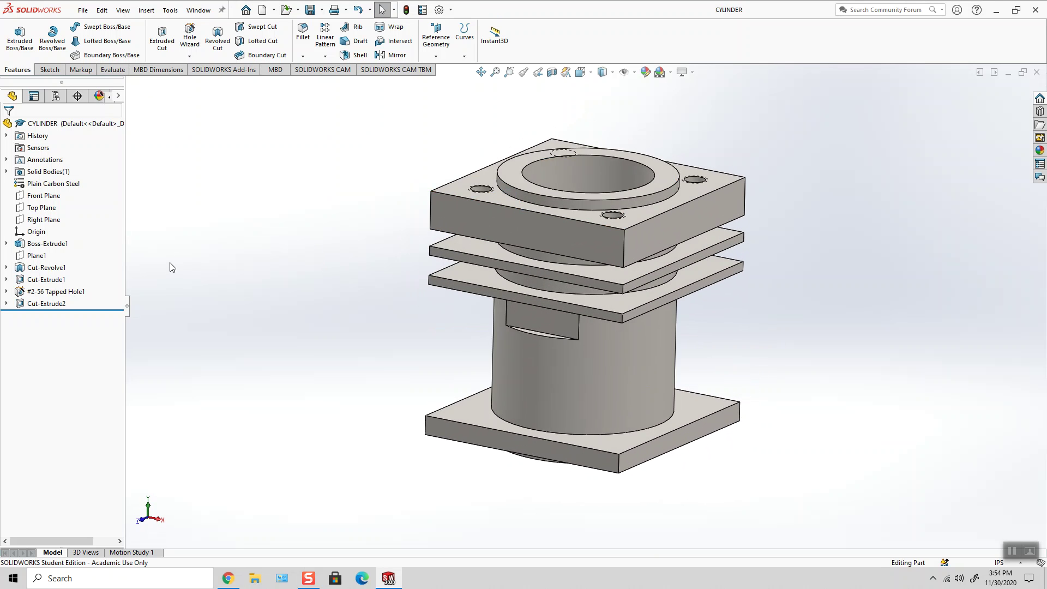
# Start a sketch on the Front Plane and orient the view normal to it
pyautogui.rightClick(529, 323)
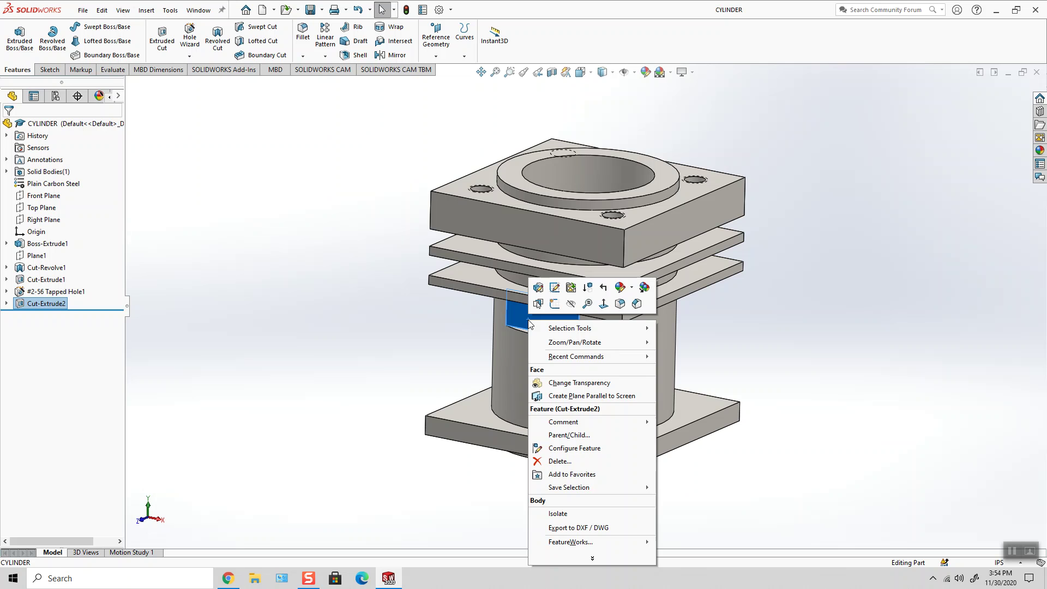
pyautogui.click(329, 236)
pyautogui.click(57, 196)
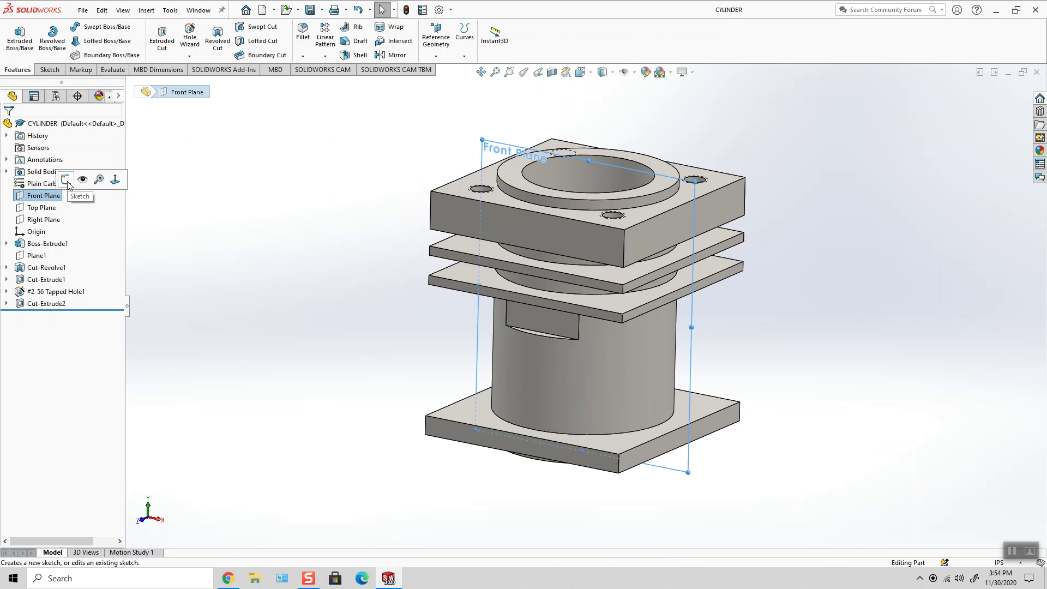
pyautogui.click(66, 180)
pyautogui.click(580, 72)
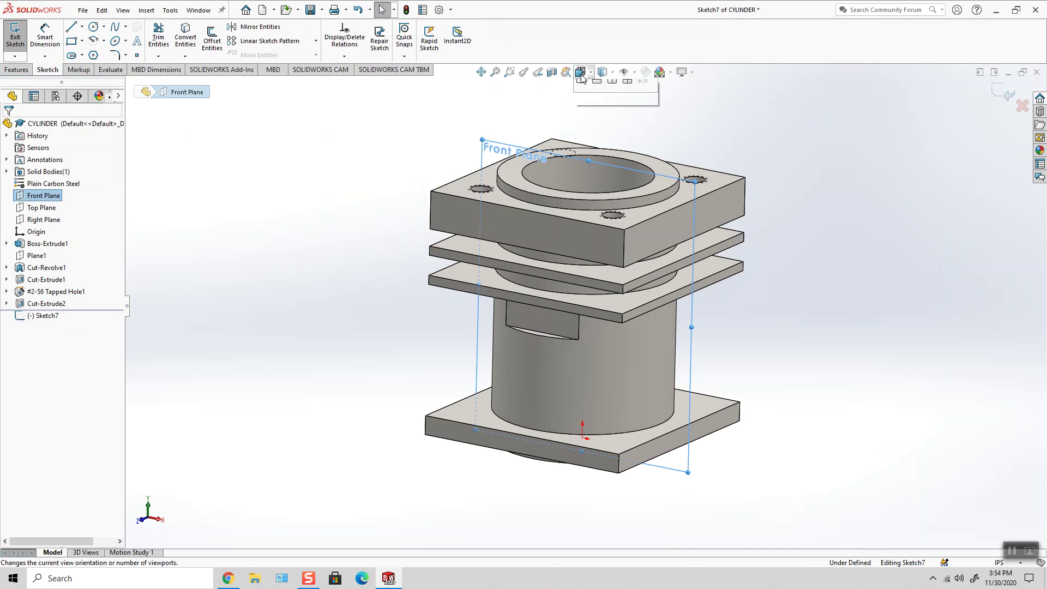
pyautogui.click(644, 135)
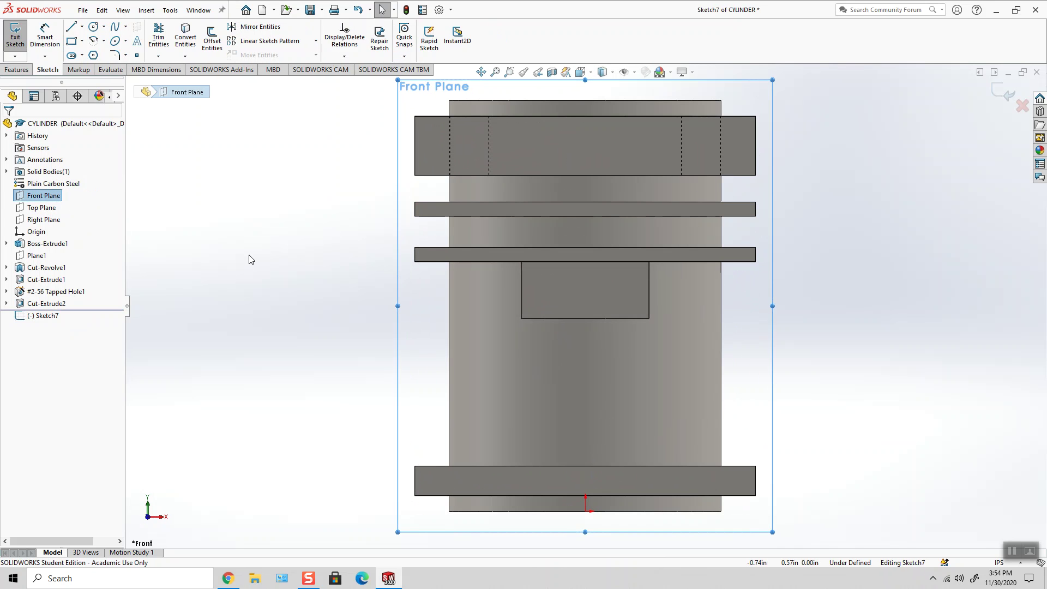
pyautogui.click(250, 259)
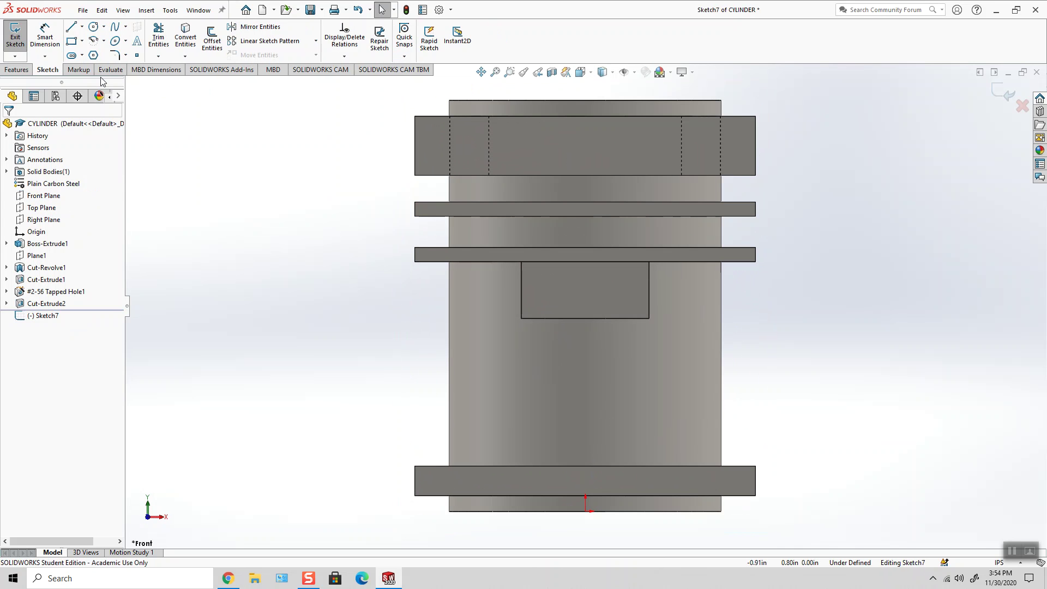
# Sketch a horizontal centerpoint straight slot over the notch, centred above the origin, about .21 in between its arc centres
pyautogui.click(83, 56)
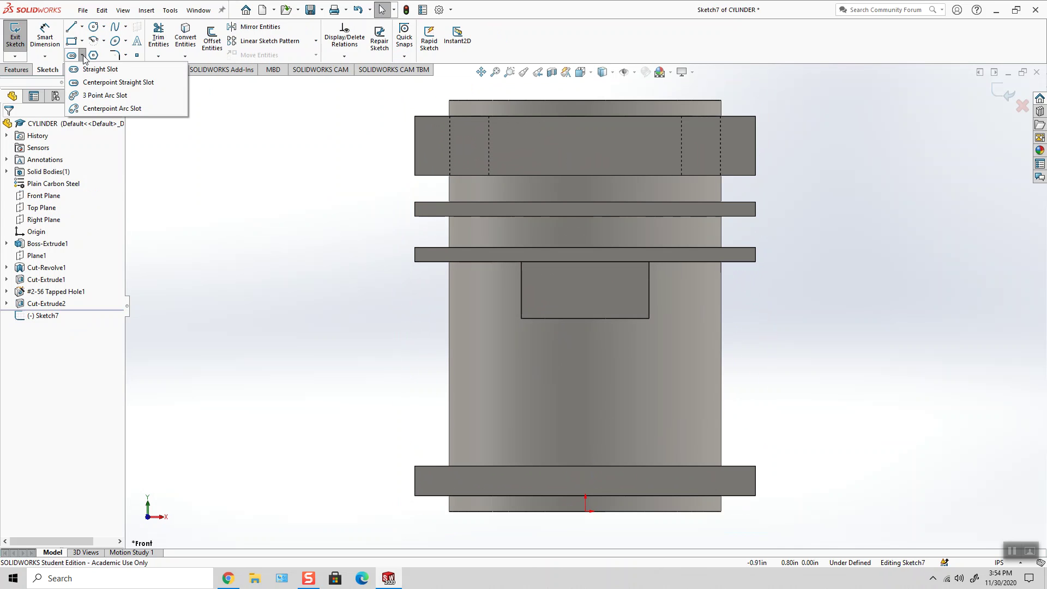
pyautogui.click(95, 82)
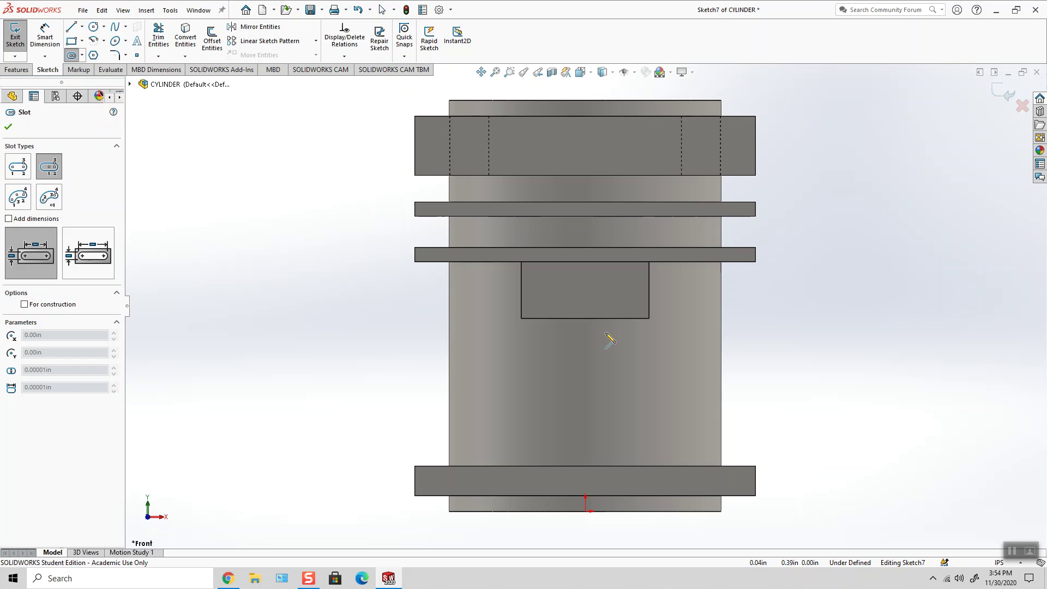
pyautogui.click(585, 288)
pyautogui.click(634, 288)
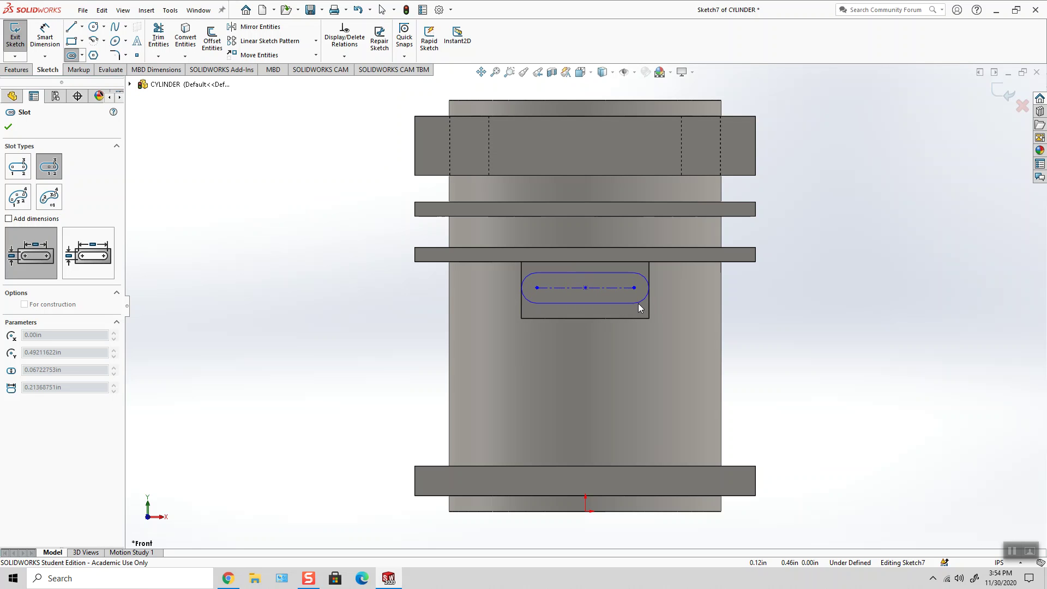
pyautogui.click(640, 308)
pyautogui.press('Escape')
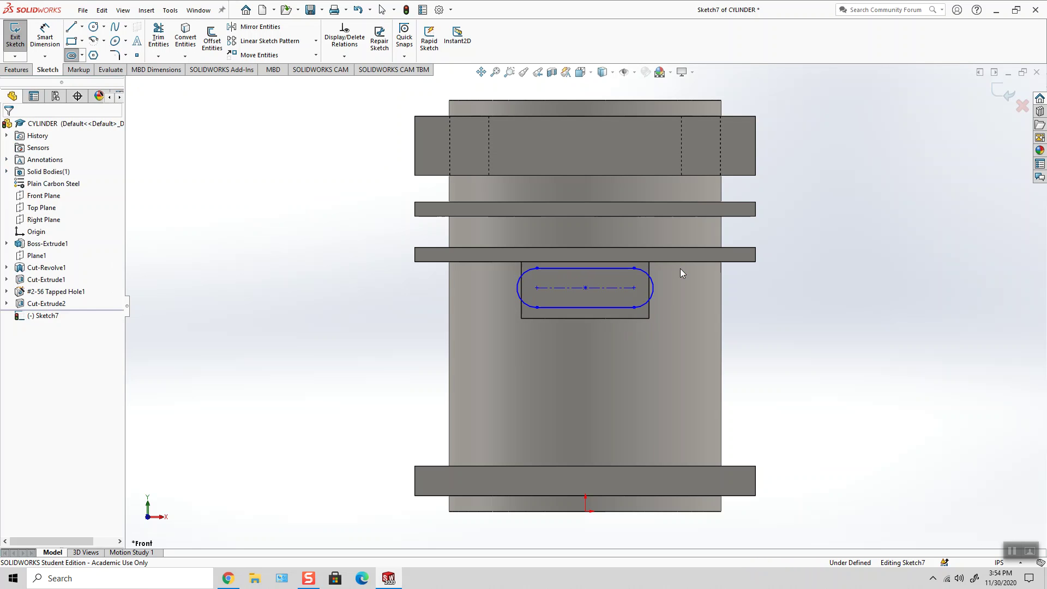
# Dimension the slot's centre-to-centre length as .156 in and display it with three decimal places
pyautogui.scroll(-3, 680, 269)
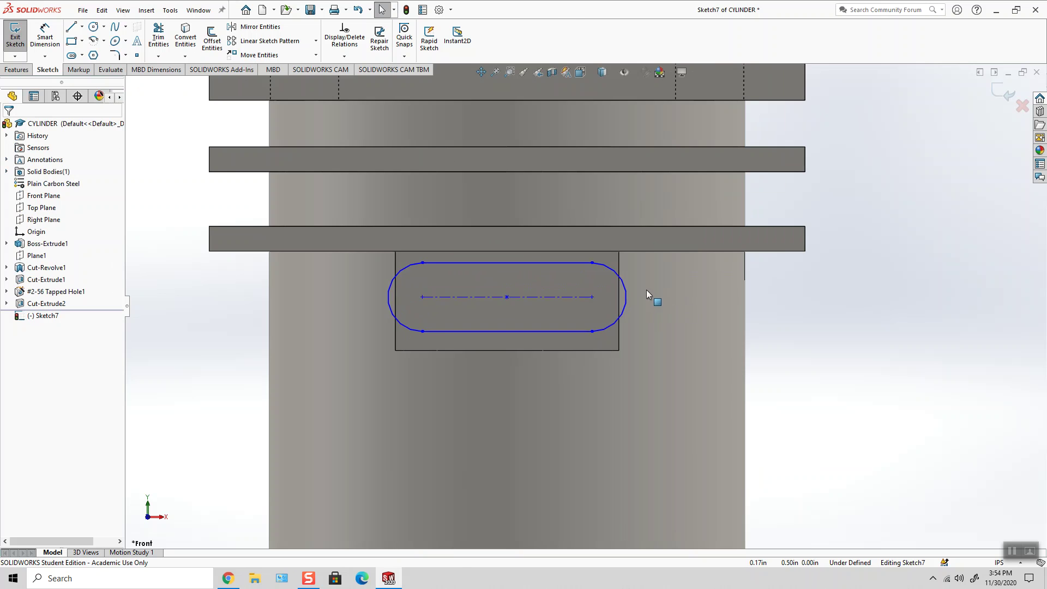
pyautogui.scroll(3, 647, 290)
pyautogui.scroll(-1, 676, 371)
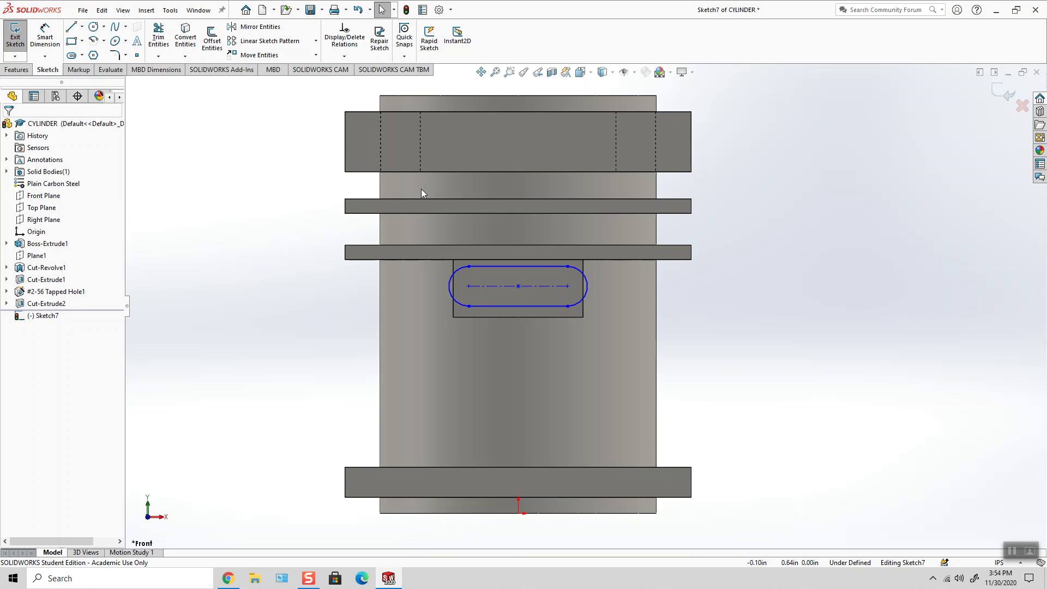
pyautogui.click(45, 38)
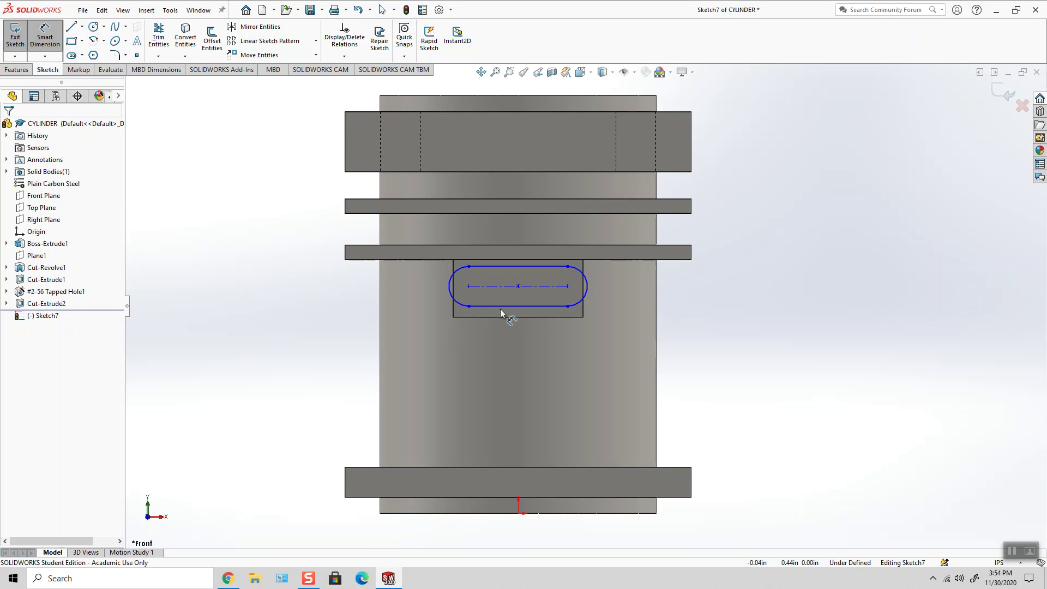
pyautogui.click(501, 290)
pyautogui.scroll(2, 506, 370)
pyautogui.click(538, 476)
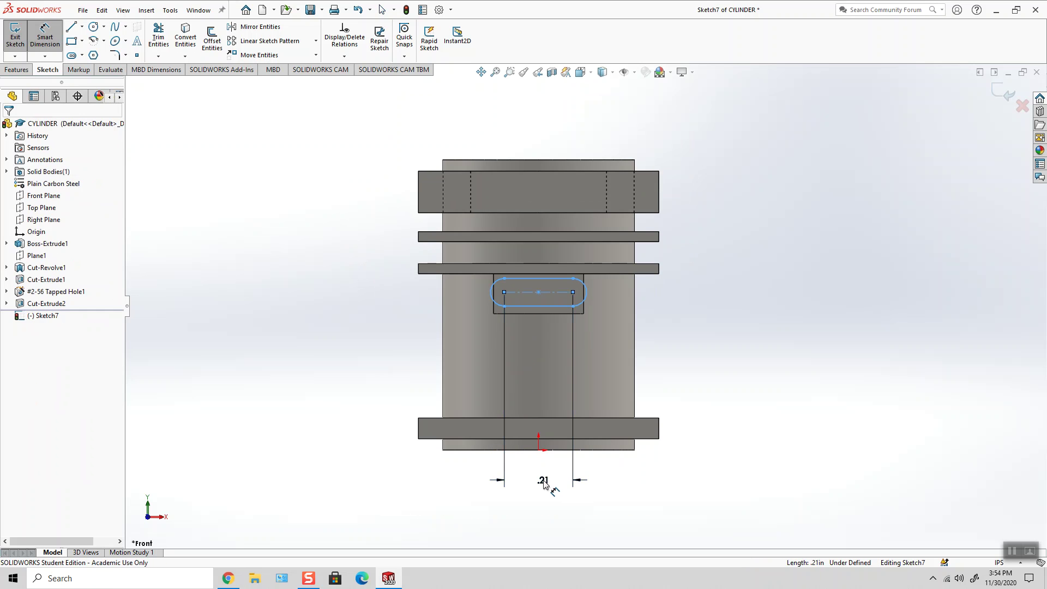
pyautogui.write('.156')
pyautogui.press('Return')
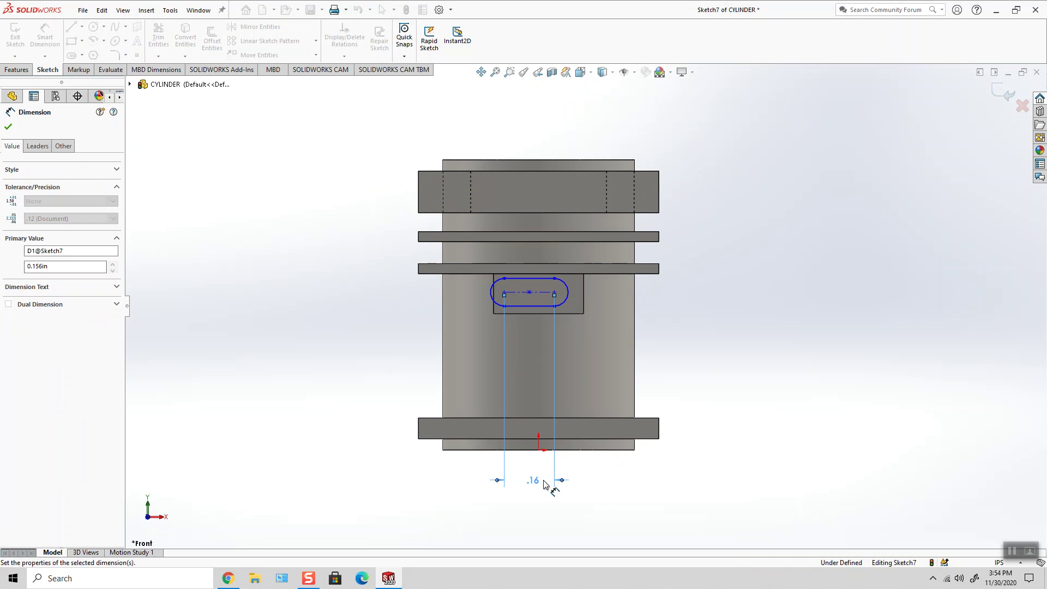
pyautogui.click(70, 218)
pyautogui.click(55, 260)
pyautogui.press('Escape')
# Dimension the slot's right arc centre .222 in from the barrel's right edge
pyautogui.scroll(-2, 602, 391)
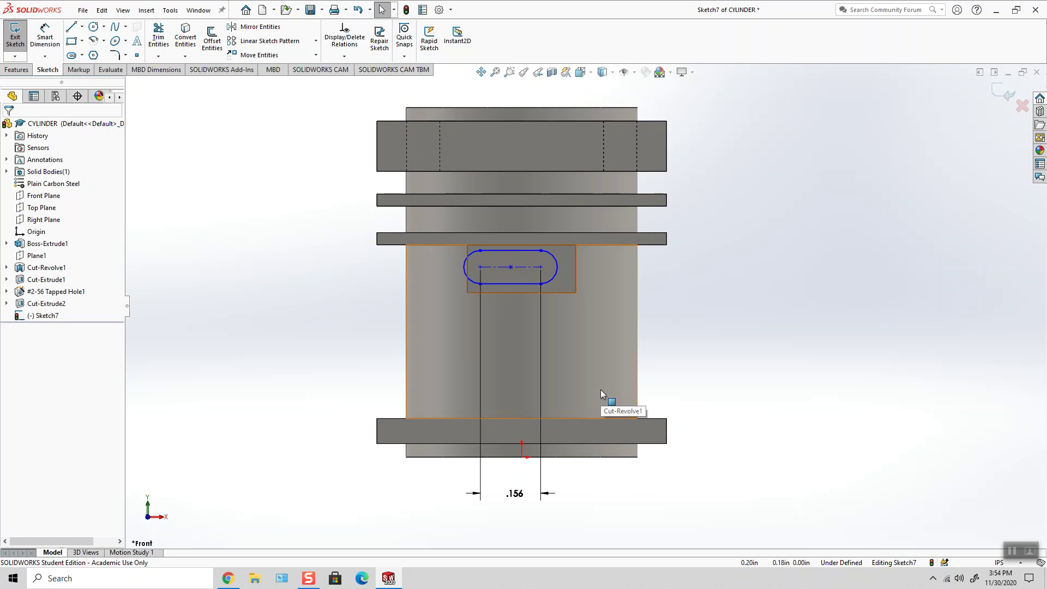
pyautogui.click(46, 38)
pyautogui.click(540, 266)
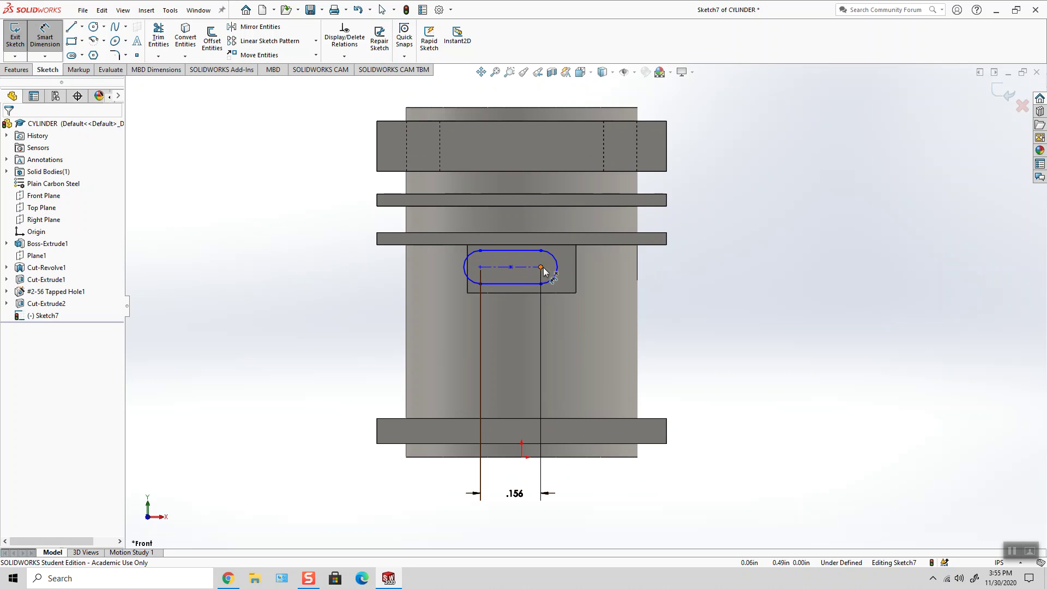
pyautogui.click(638, 377)
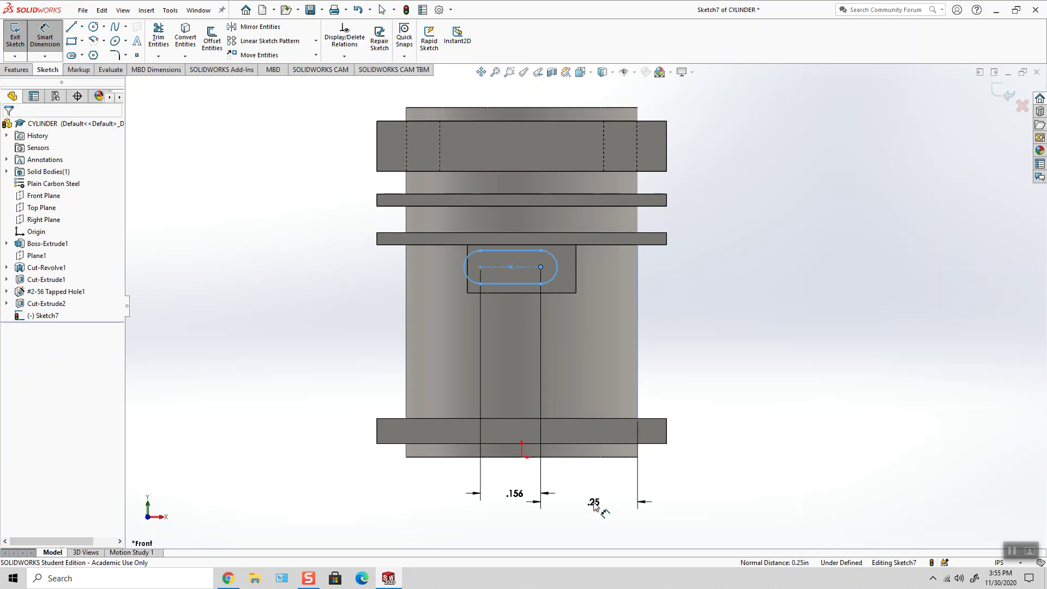
pyautogui.click(595, 506)
pyautogui.write('.222')
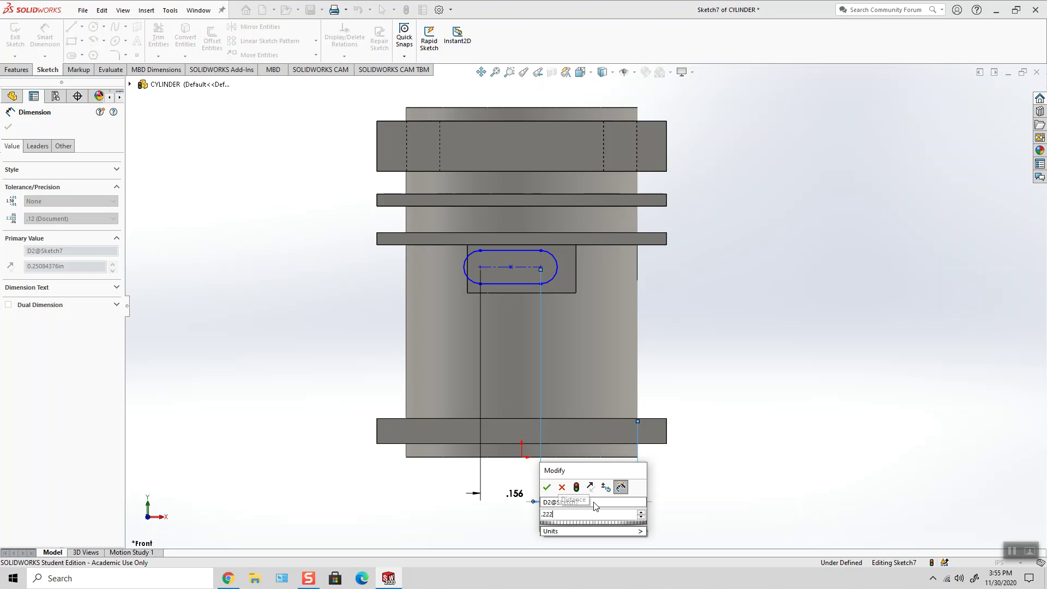
pyautogui.press('Return')
# Set the slot's horizontal location dimension to display three decimal places
pyautogui.click(589, 491)
pyautogui.click(71, 218)
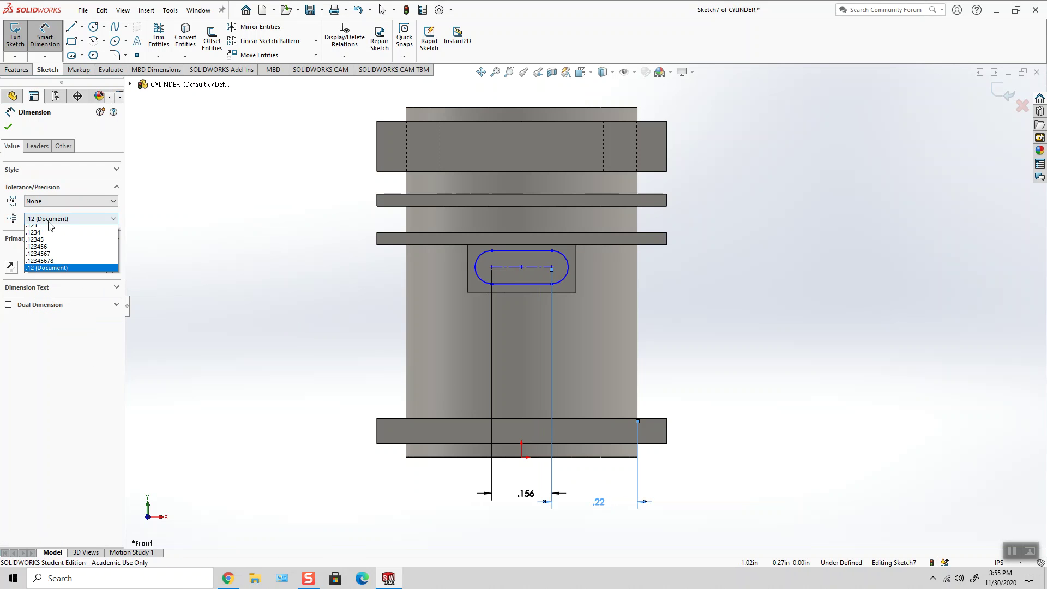
pyautogui.click(49, 251)
pyautogui.click(8, 127)
pyautogui.press('Escape')
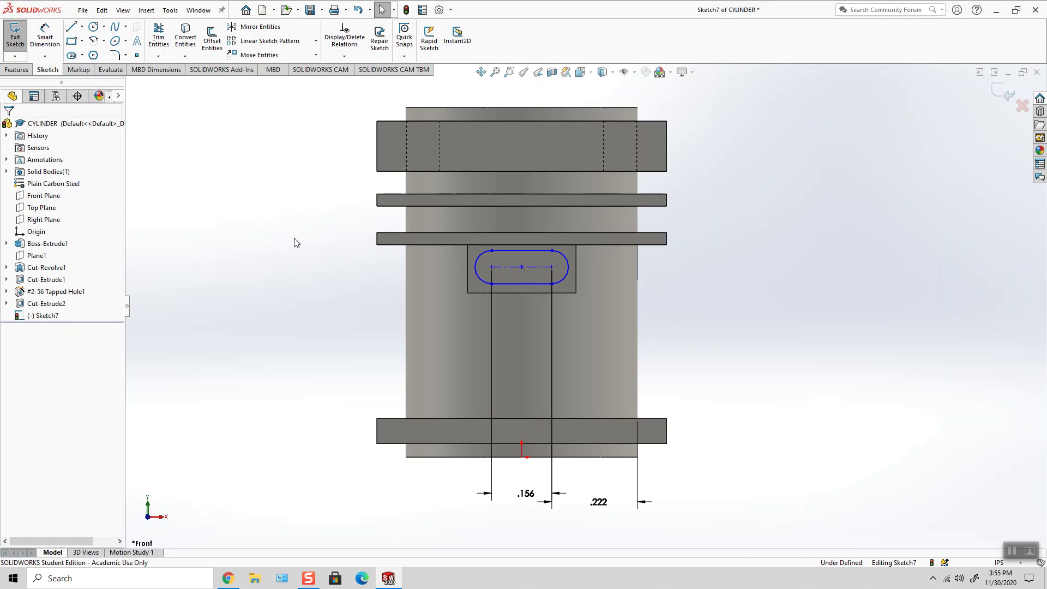
# Dimension the slot's overall width between its two straight sides as .125 in
pyautogui.click(43, 23)
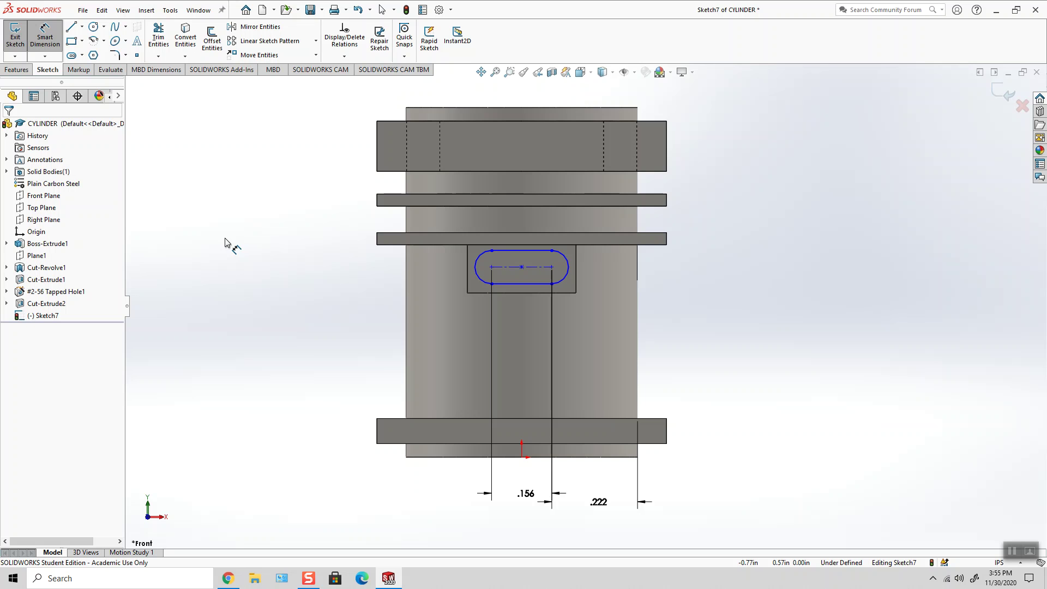
pyautogui.click(516, 283)
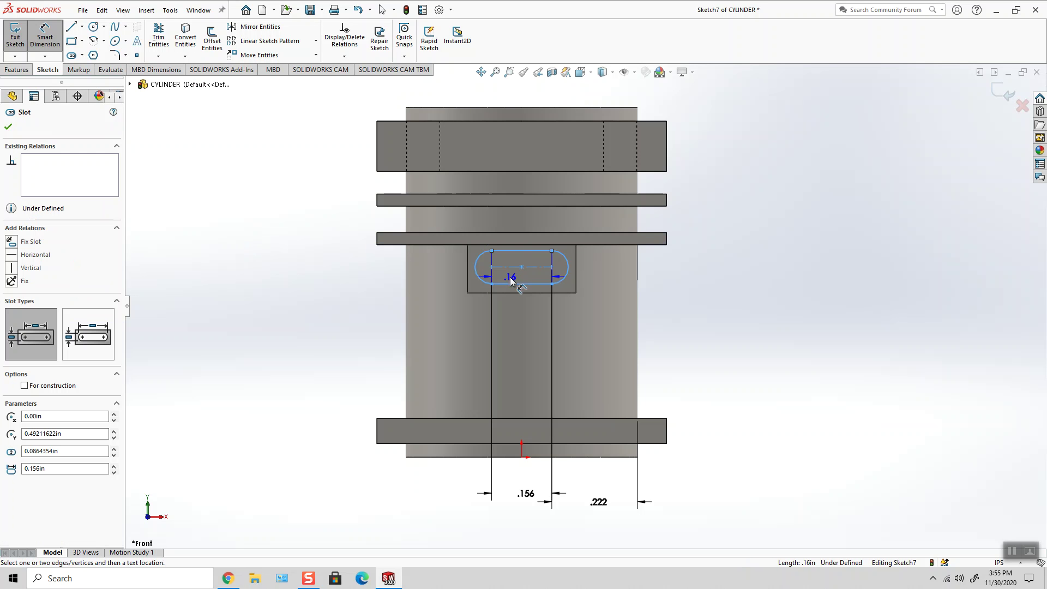
pyautogui.click(322, 270)
pyautogui.write('.125')
pyautogui.press('Return')
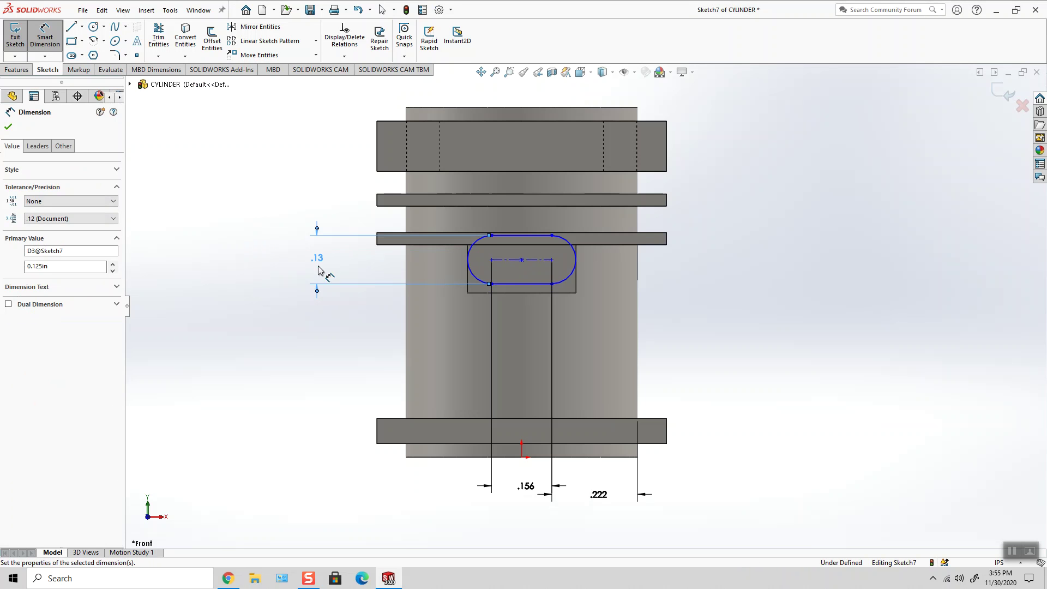
# Set the slot's width dimension to display three decimal places
pyautogui.click(301, 157)
pyautogui.click(316, 256)
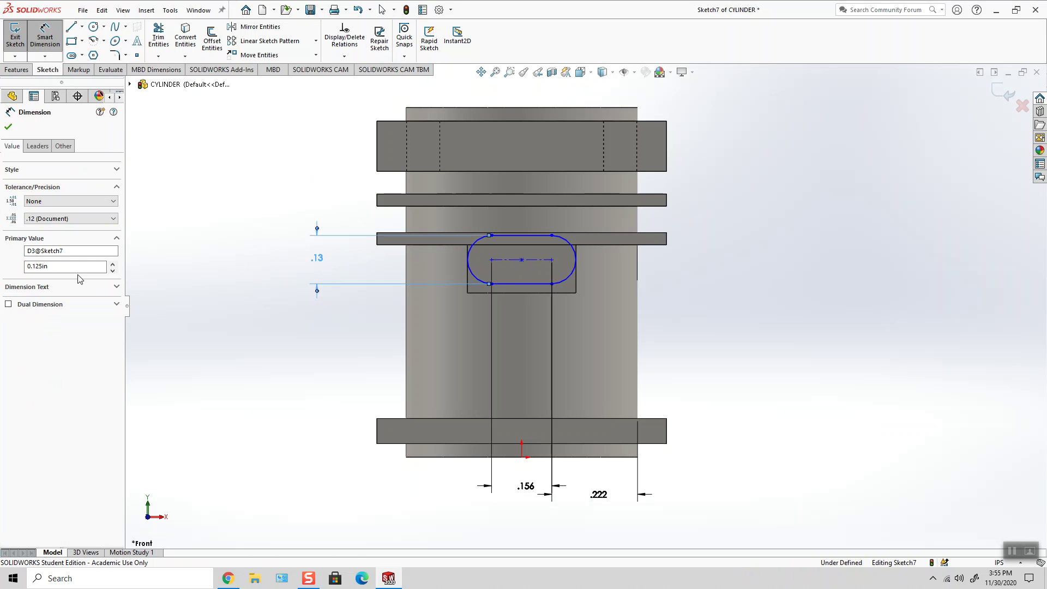
pyautogui.click(45, 219)
pyautogui.click(38, 254)
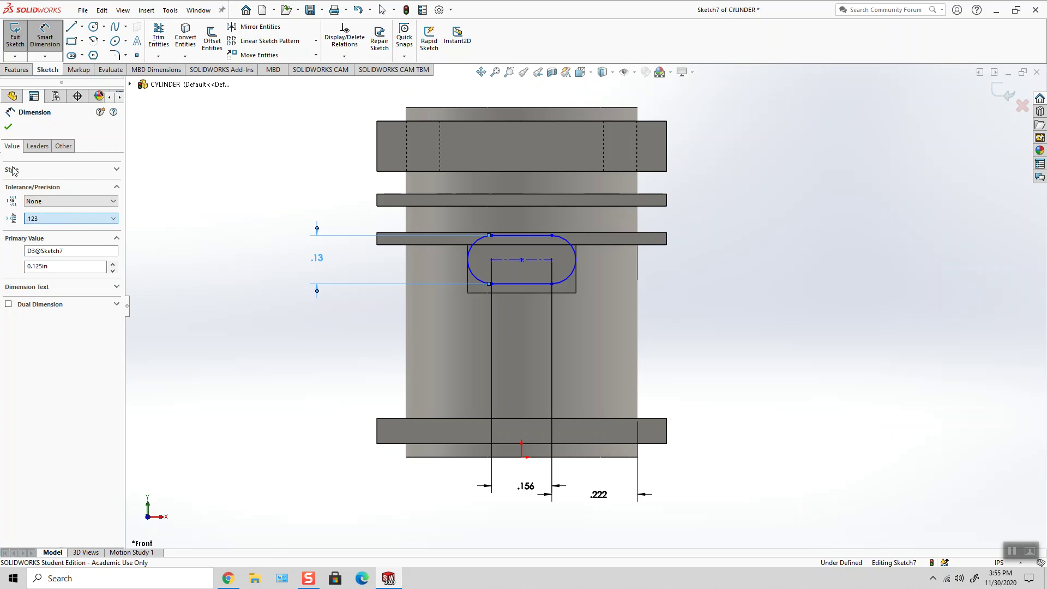
pyautogui.click(8, 129)
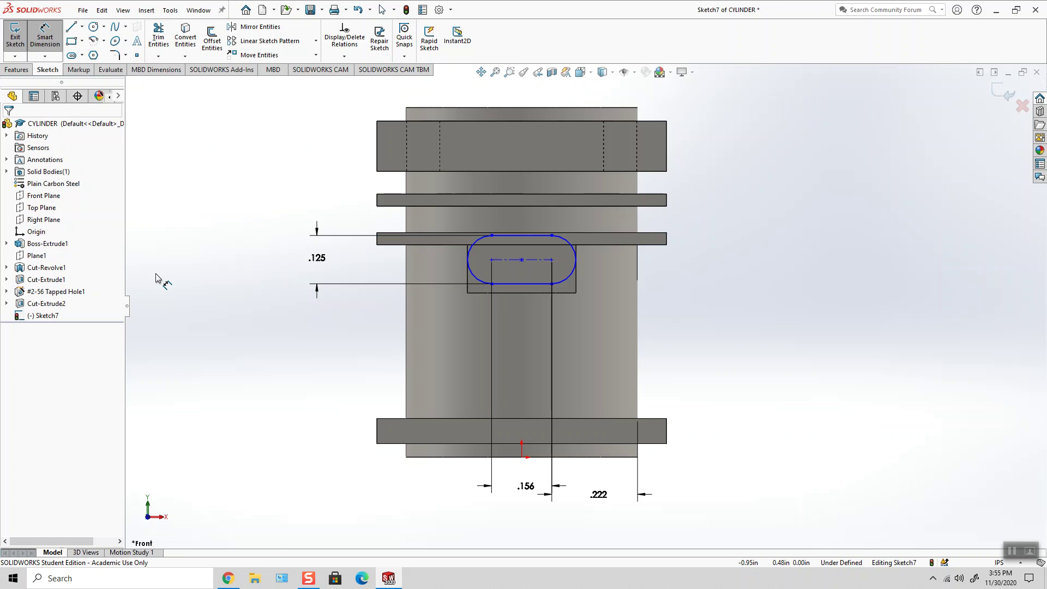
# Dimension the slot's arc centre .482 in above the barrel's bottom edge
pyautogui.click(468, 457)
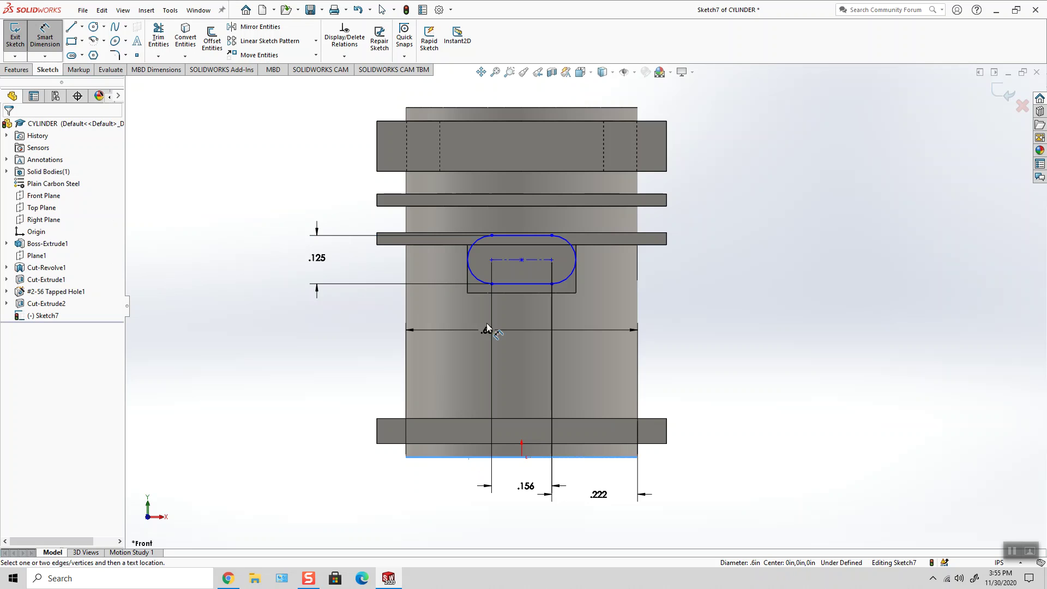
pyautogui.click(491, 260)
pyautogui.click(747, 348)
pyautogui.write('.482')
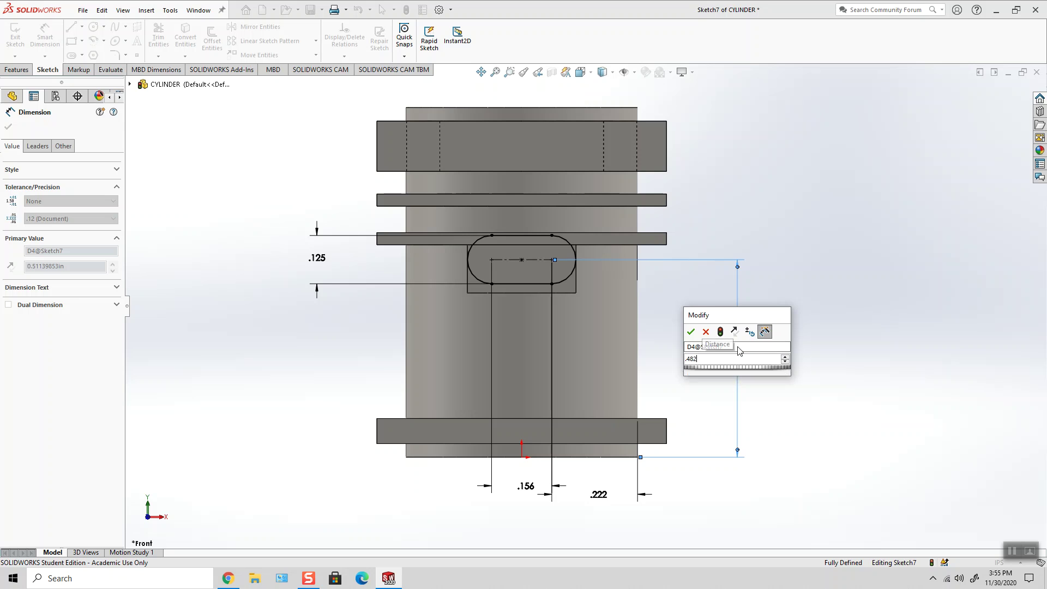
pyautogui.press('Return')
pyautogui.click(802, 289)
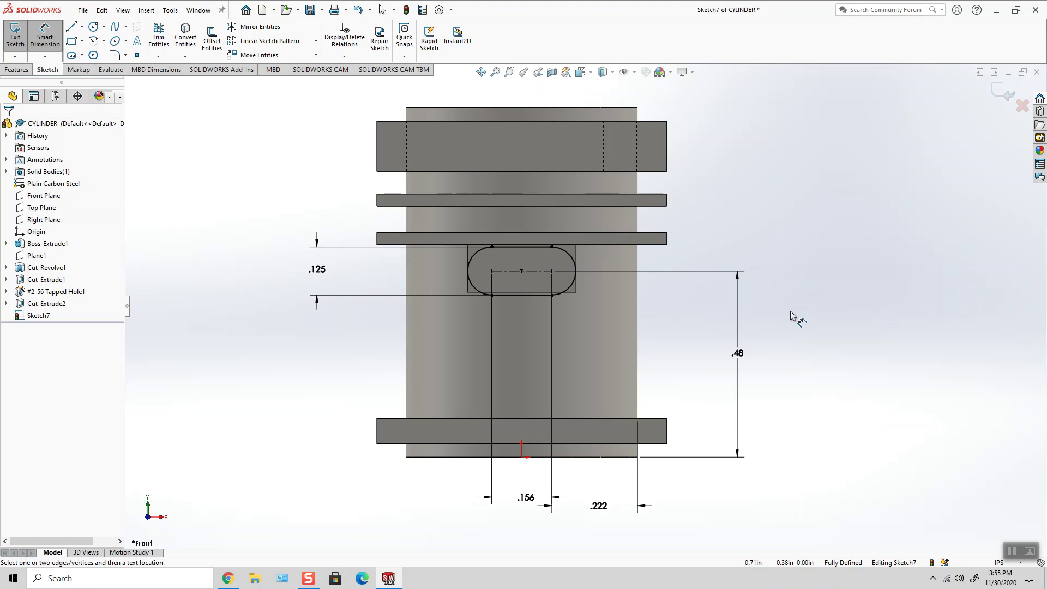
# Set the slot's vertical location dimension to display three decimal places
pyautogui.click(742, 358)
pyautogui.click(70, 218)
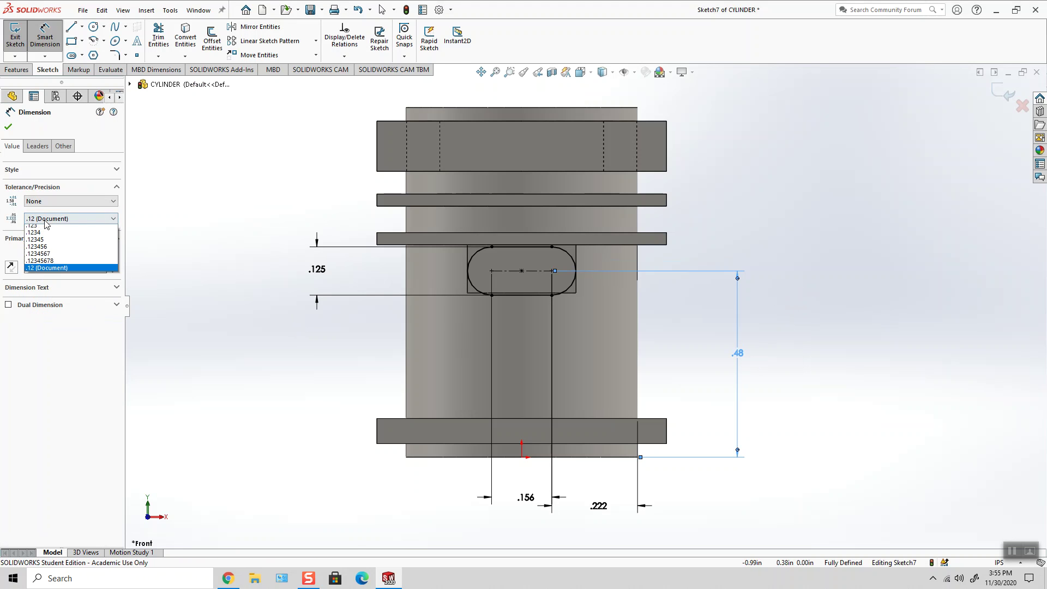
pyautogui.click(43, 254)
pyautogui.click(8, 127)
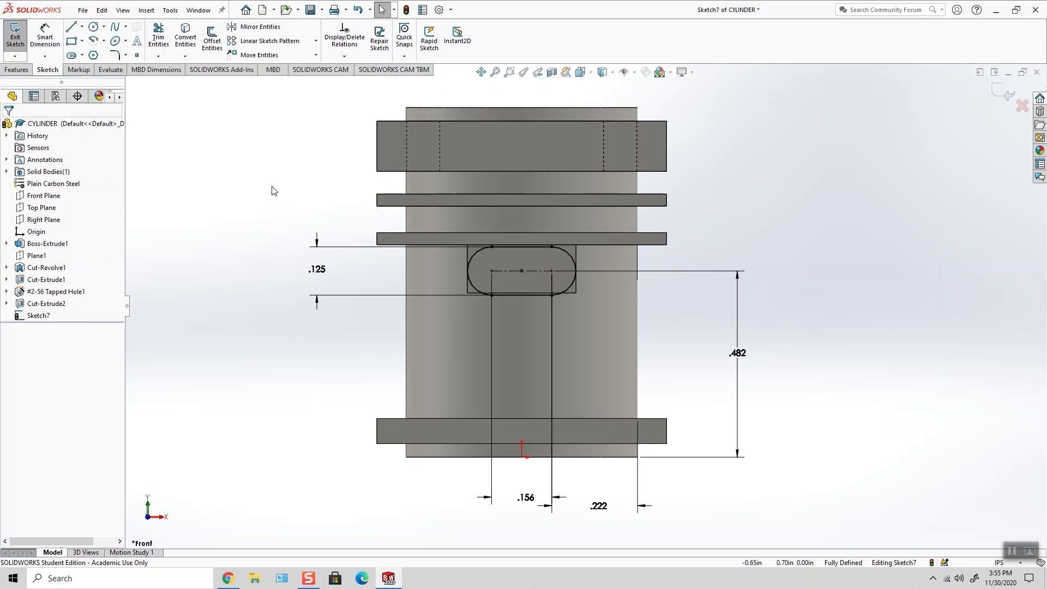
# Give the slot's .482 in vertical location dimension a bilateral tolerance of +.000 and -.003 in
pyautogui.scroll(-2, 696, 345)
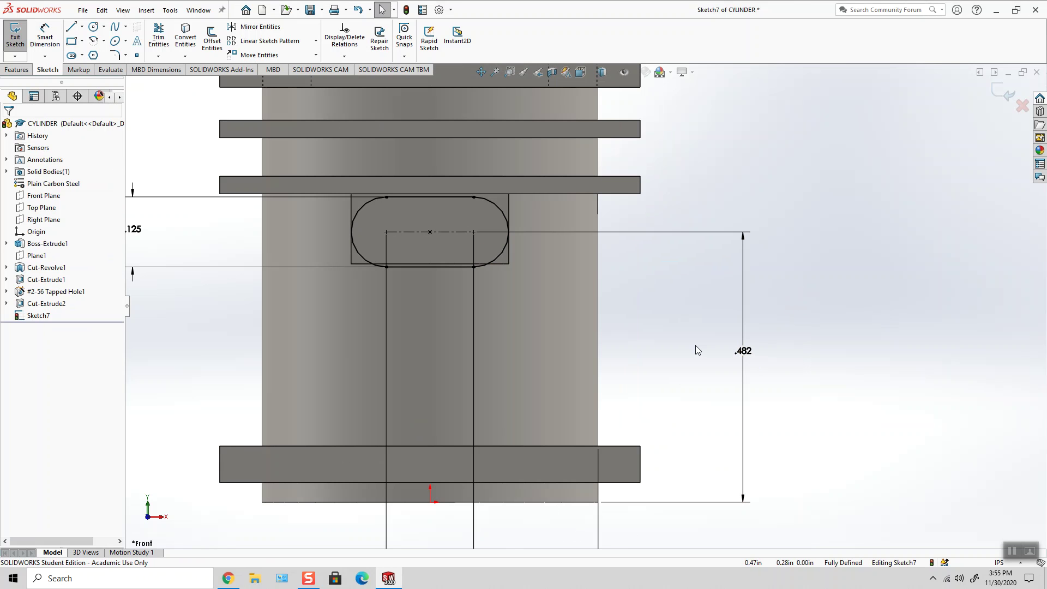
pyautogui.click(742, 384)
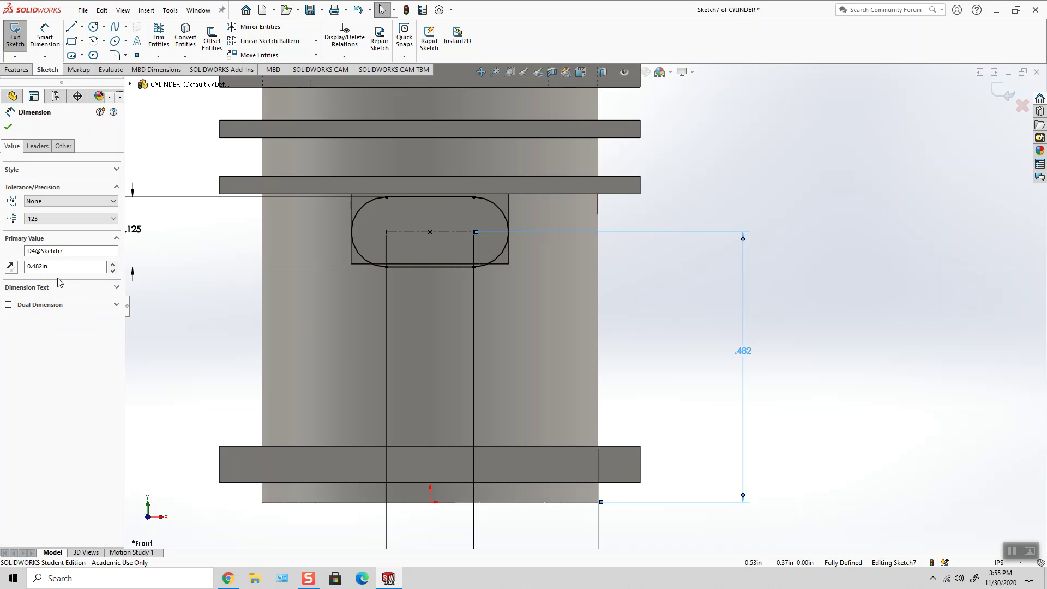
pyautogui.click(37, 145)
pyautogui.click(12, 146)
pyautogui.click(70, 202)
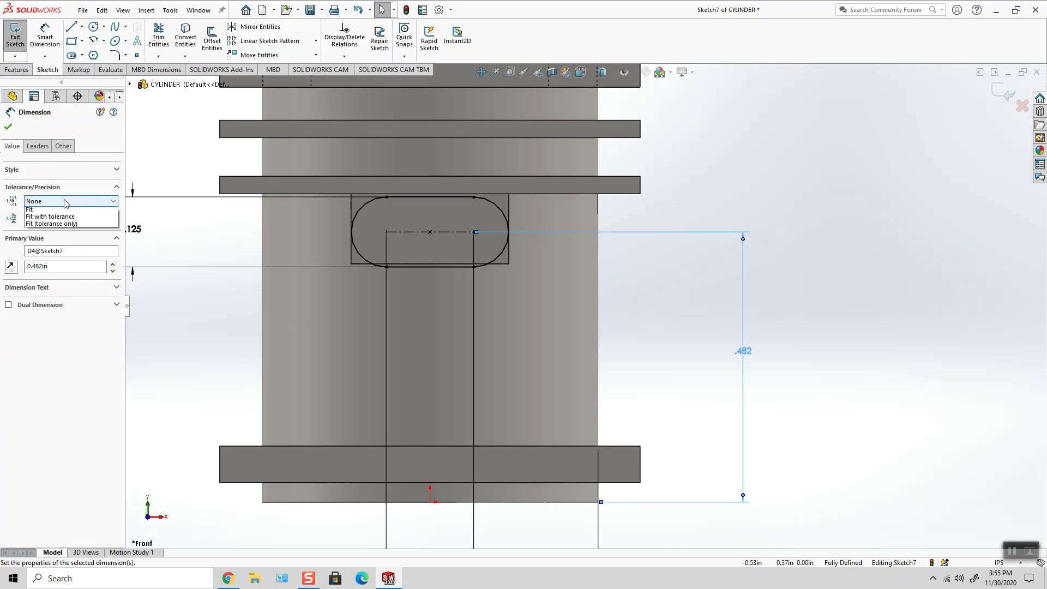
pyautogui.click(51, 224)
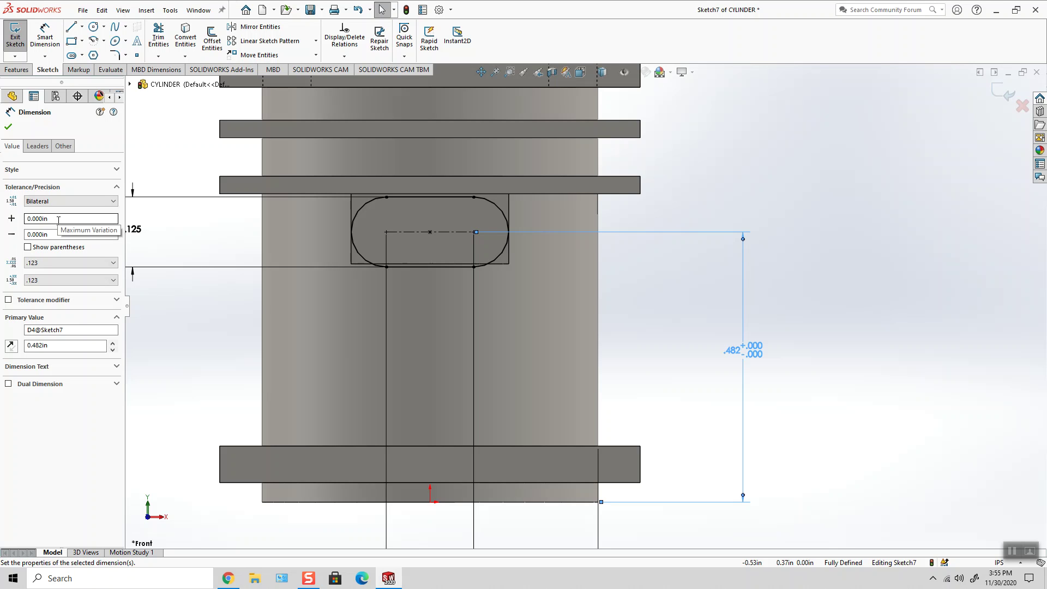
pyautogui.click(58, 221)
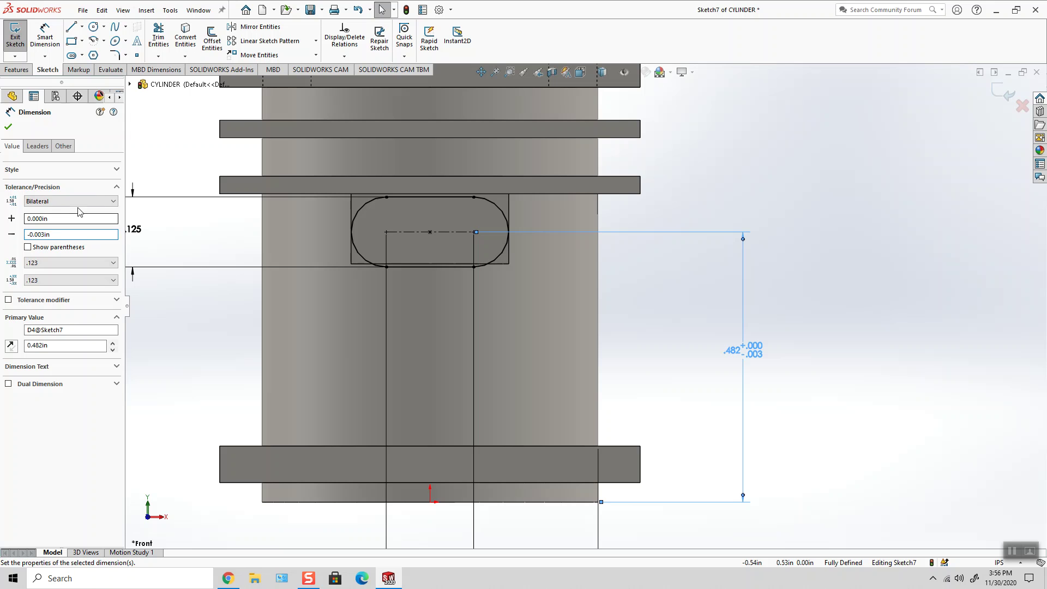
pyautogui.click(8, 128)
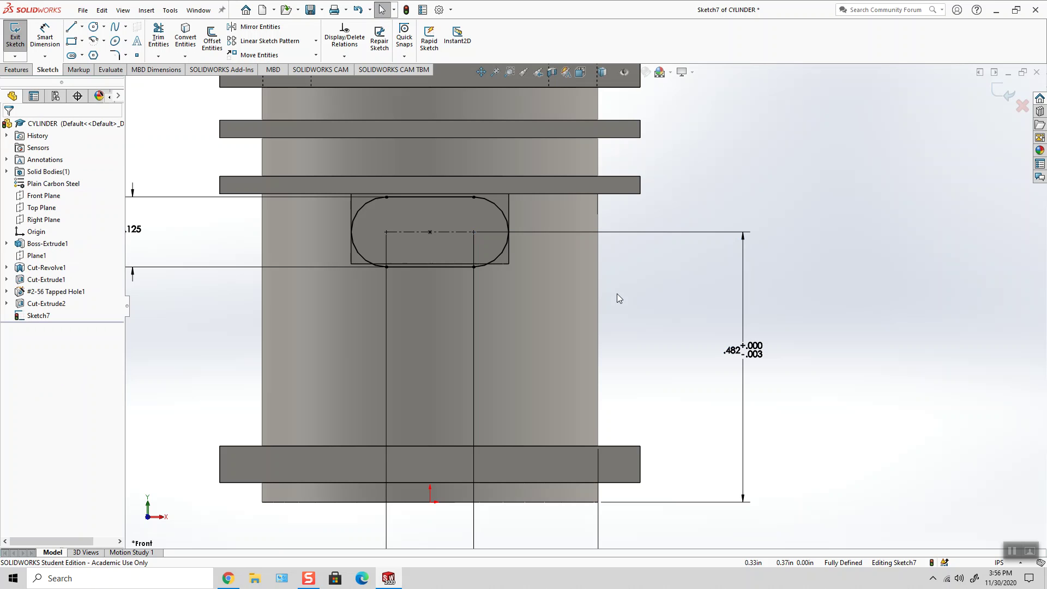
# Delete the slot's toleranced vertical location dimension
pyautogui.scroll(-1, 476, 228)
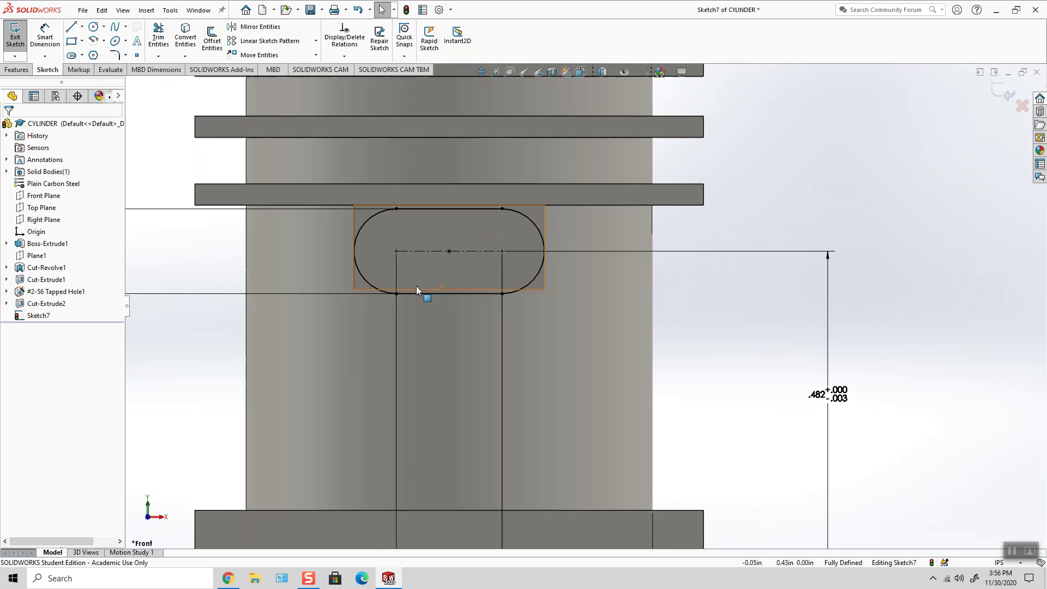
pyautogui.scroll(-1, 447, 267)
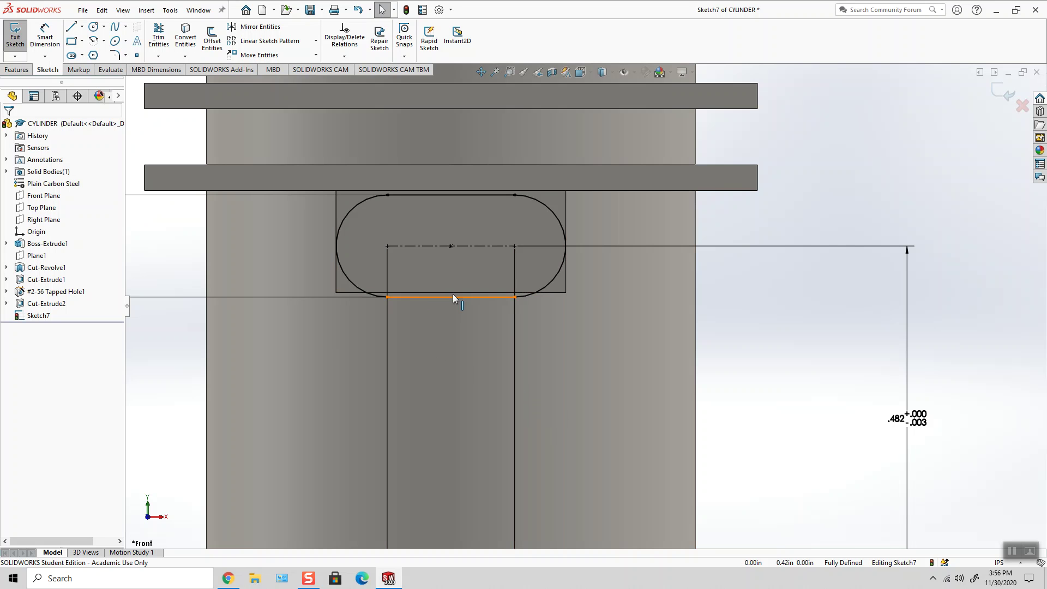
pyautogui.scroll(2, 564, 304)
pyautogui.scroll(-1, 564, 303)
pyautogui.scroll(1, 559, 303)
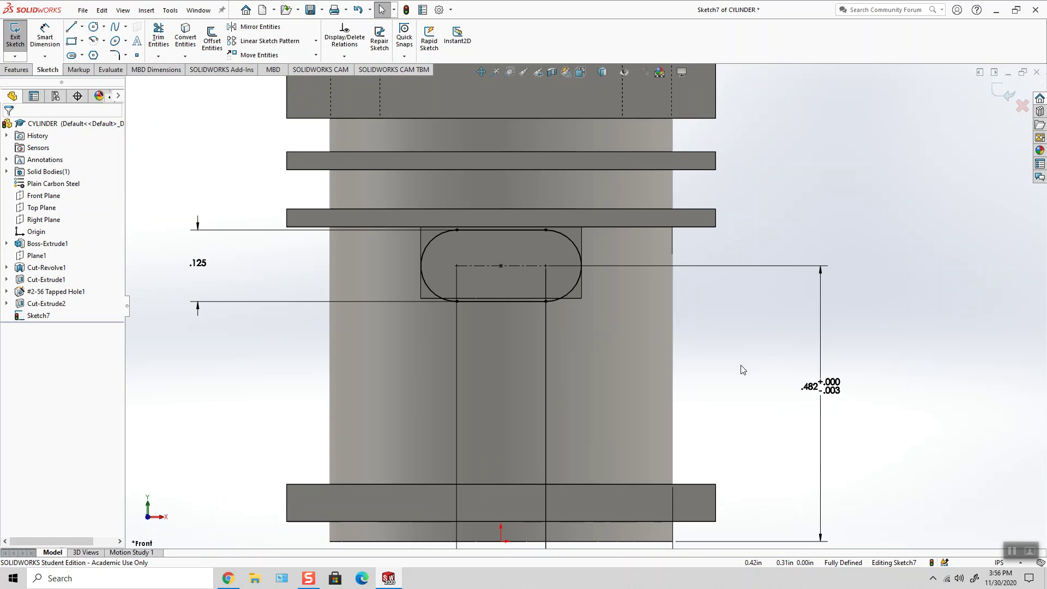
pyautogui.scroll(3, 728, 363)
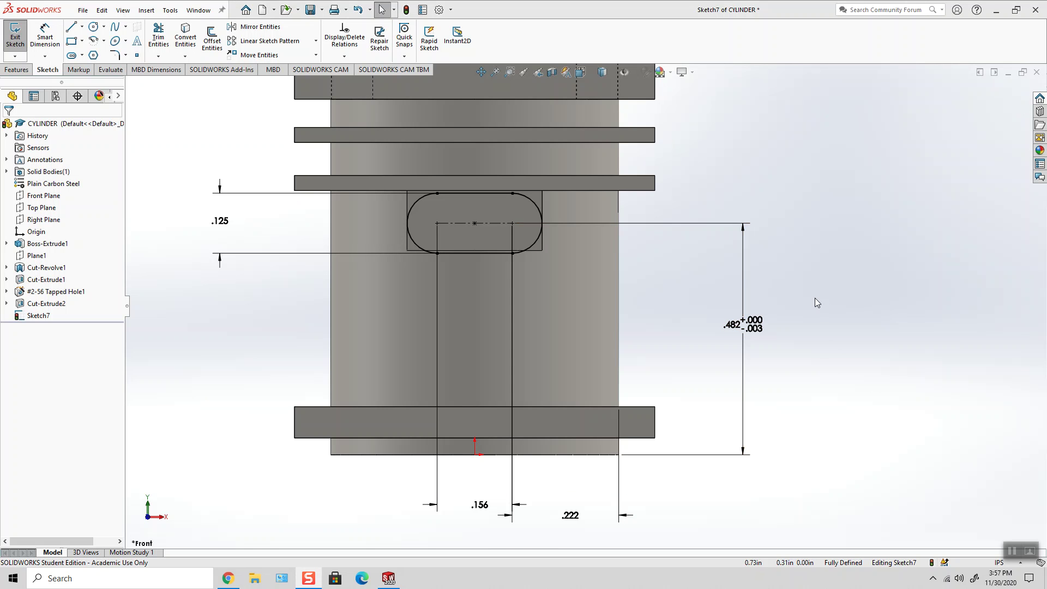
pyautogui.click(748, 276)
pyautogui.press('Delete')
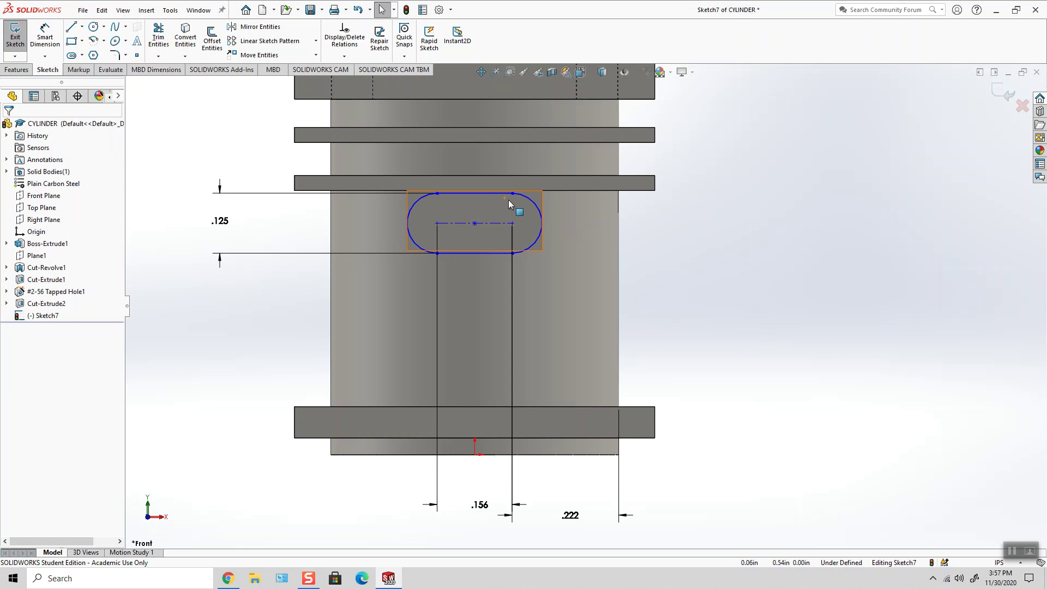
# Add a collinear relation between the slot's upper straight side and the lower fin's bottom edge
pyautogui.scroll(-3, 508, 203)
pyautogui.click(344, 56)
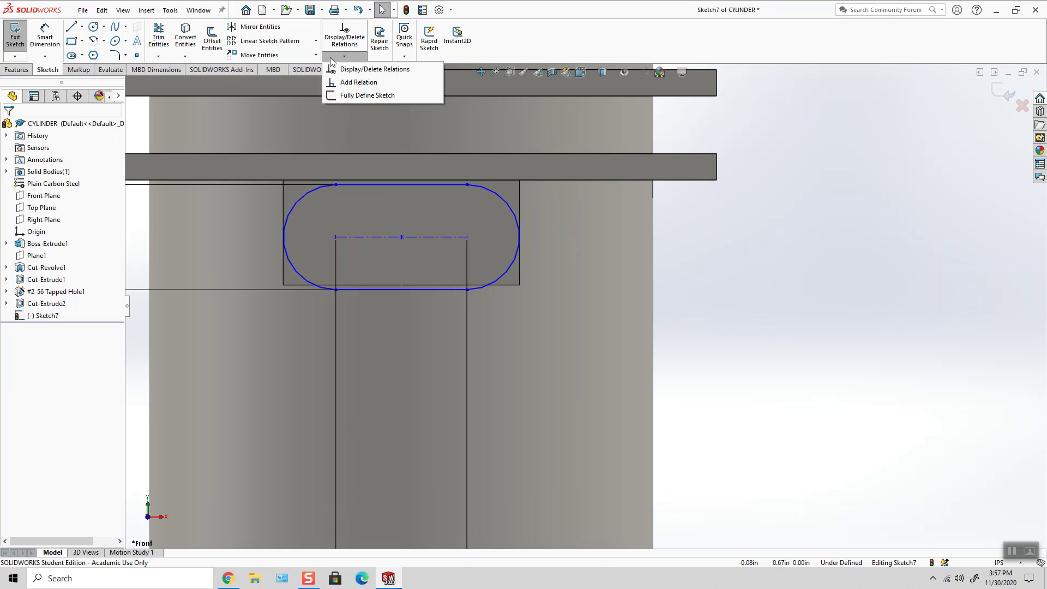
pyautogui.click(352, 83)
pyautogui.click(453, 185)
pyautogui.click(451, 180)
pyautogui.click(22, 303)
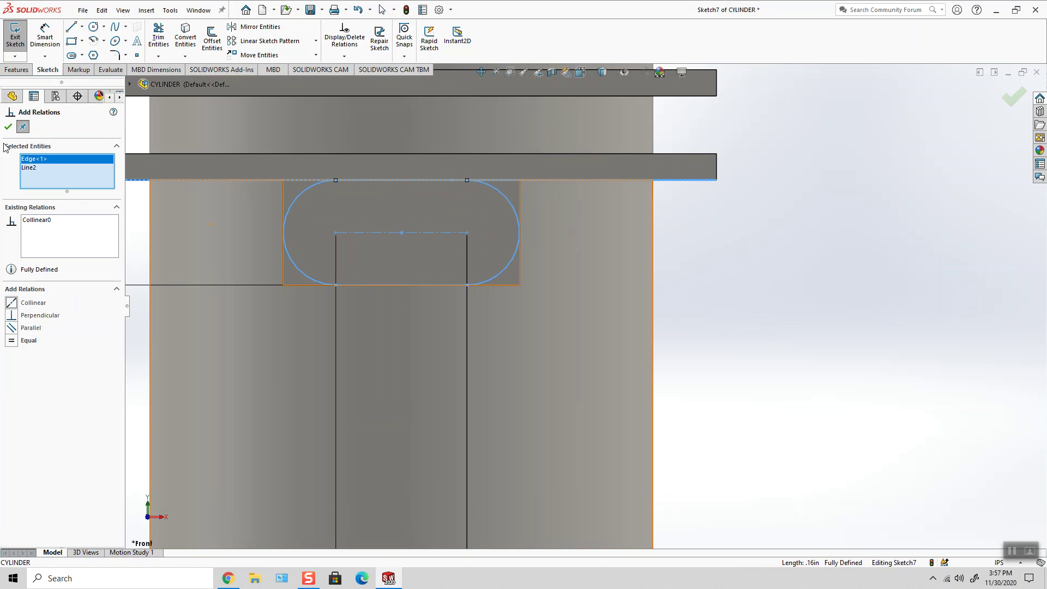
pyautogui.click(8, 126)
# Delete the slot's .125 in width dimension and enlarge the slot past the notch's lower edge
pyautogui.scroll(3, 616, 263)
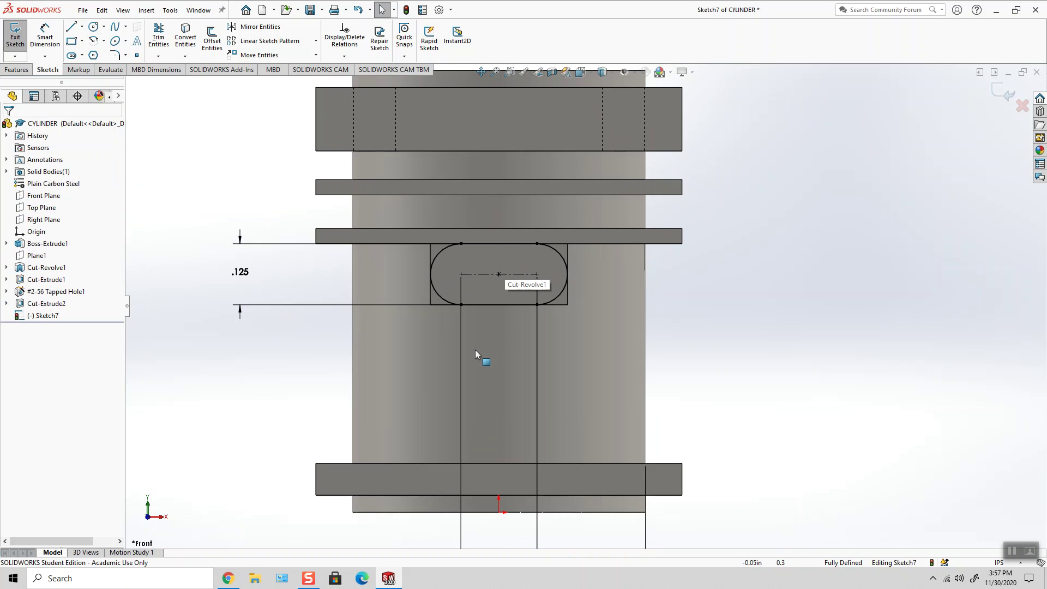
pyautogui.scroll(-4, 480, 349)
pyautogui.scroll(4, 633, 316)
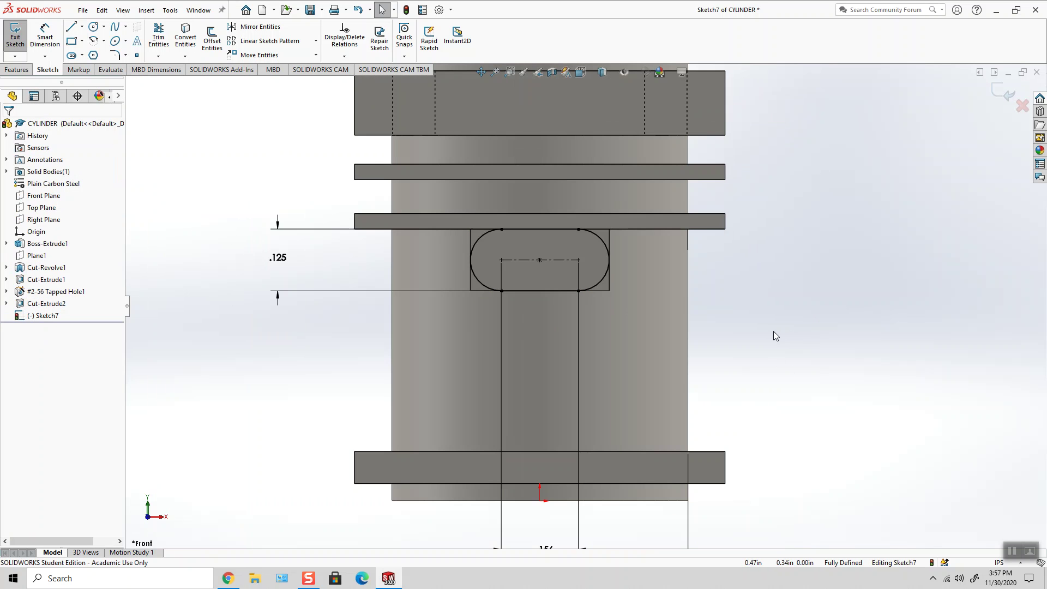
pyautogui.scroll(-2, 696, 284)
pyautogui.scroll(2, 381, 234)
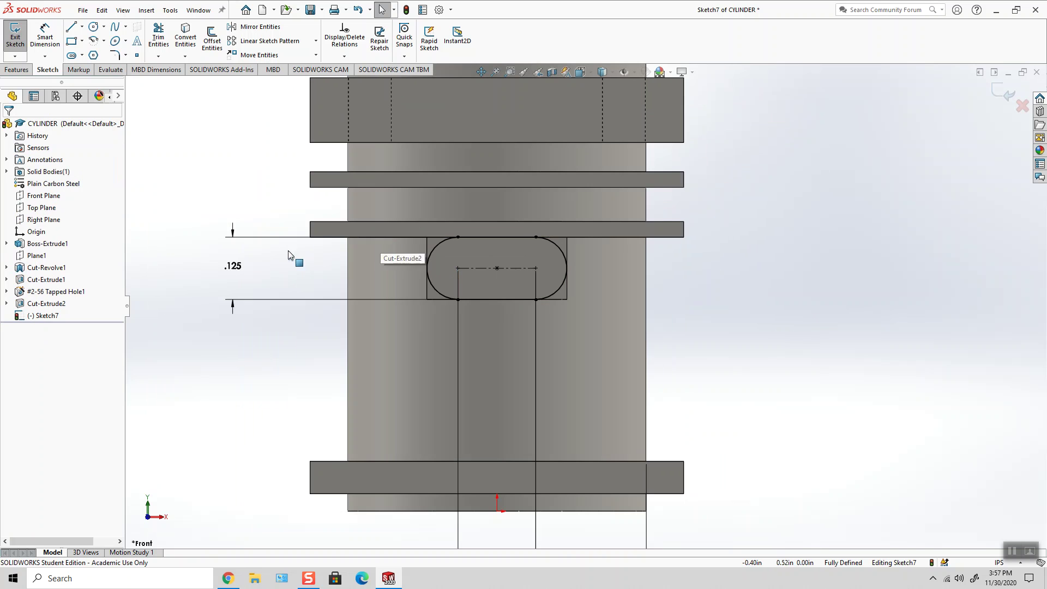
pyautogui.click(231, 267)
pyautogui.press('Delete')
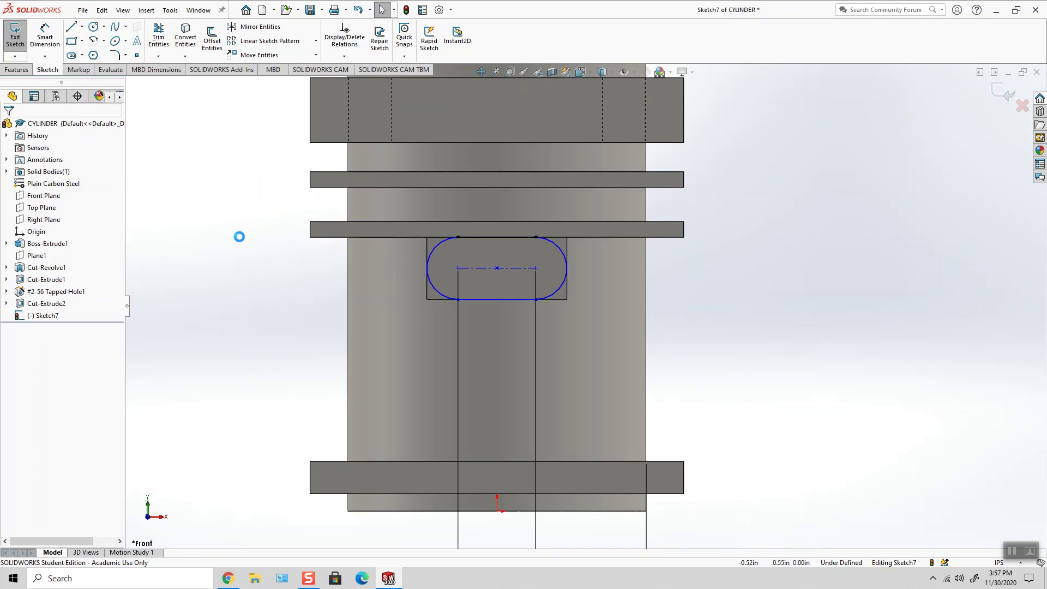
pyautogui.moveTo(537, 300); pyautogui.dragTo(556, 349)
pyautogui.click(639, 260)
# Make the slot's lower straight side collinear with the notch's bottom edge
pyautogui.scroll(-2, 639, 260)
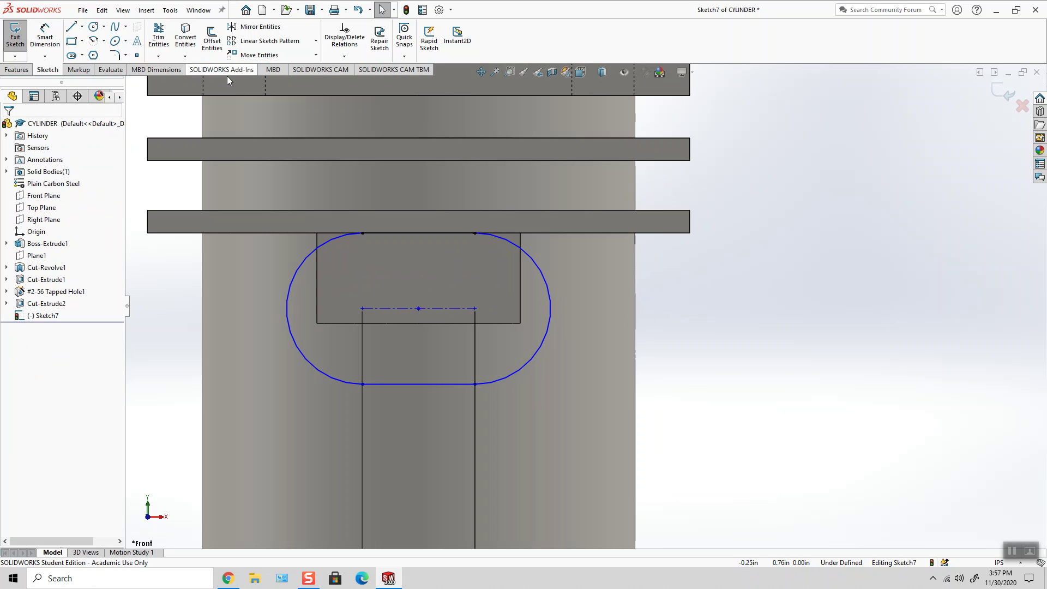
pyautogui.click(344, 56)
pyautogui.click(357, 84)
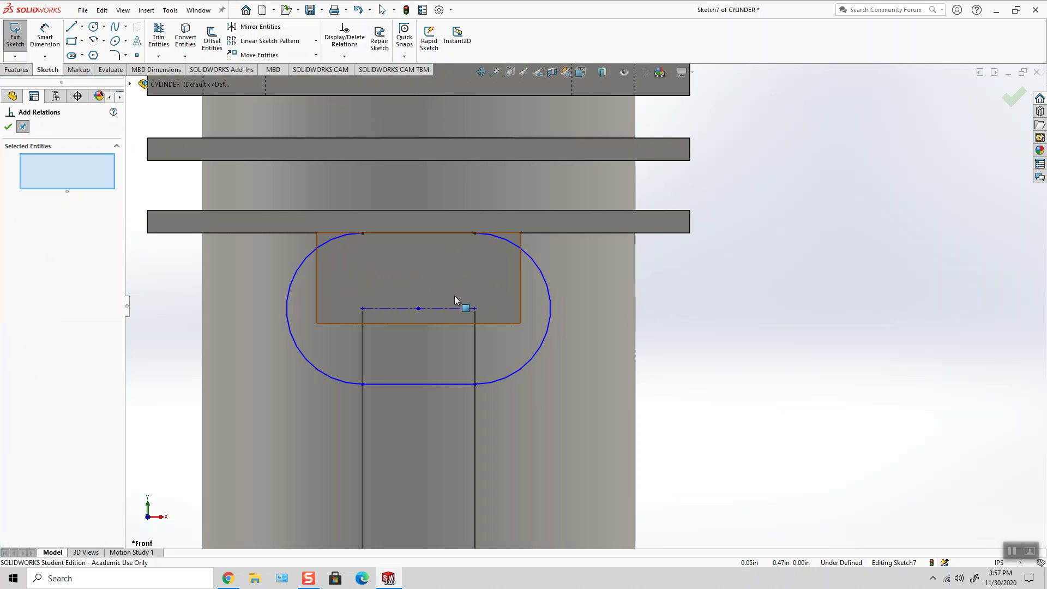
pyautogui.click(433, 384)
pyautogui.click(427, 323)
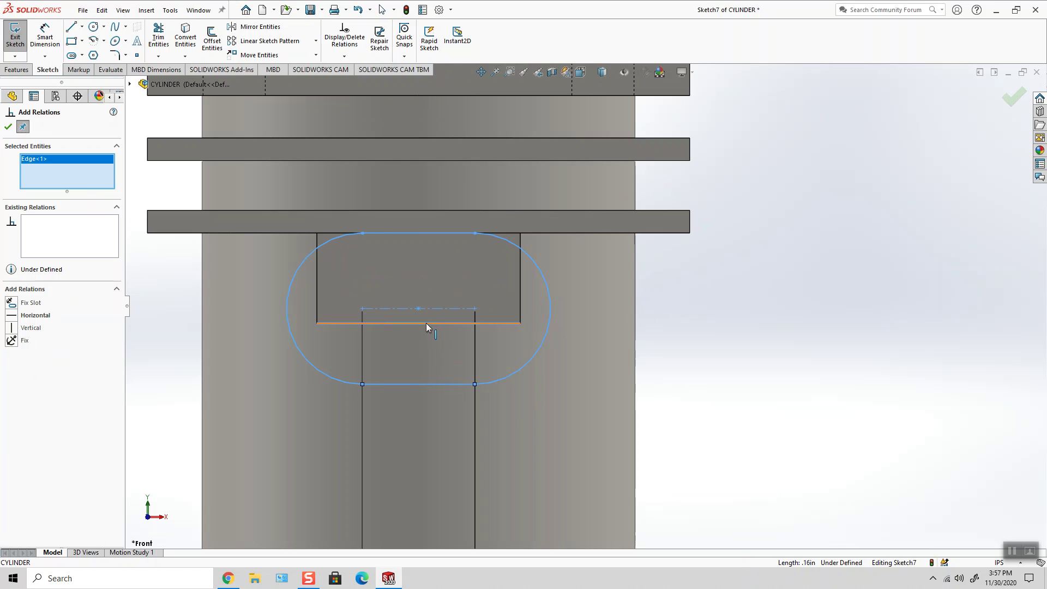
pyautogui.click(32, 304)
pyautogui.click(9, 126)
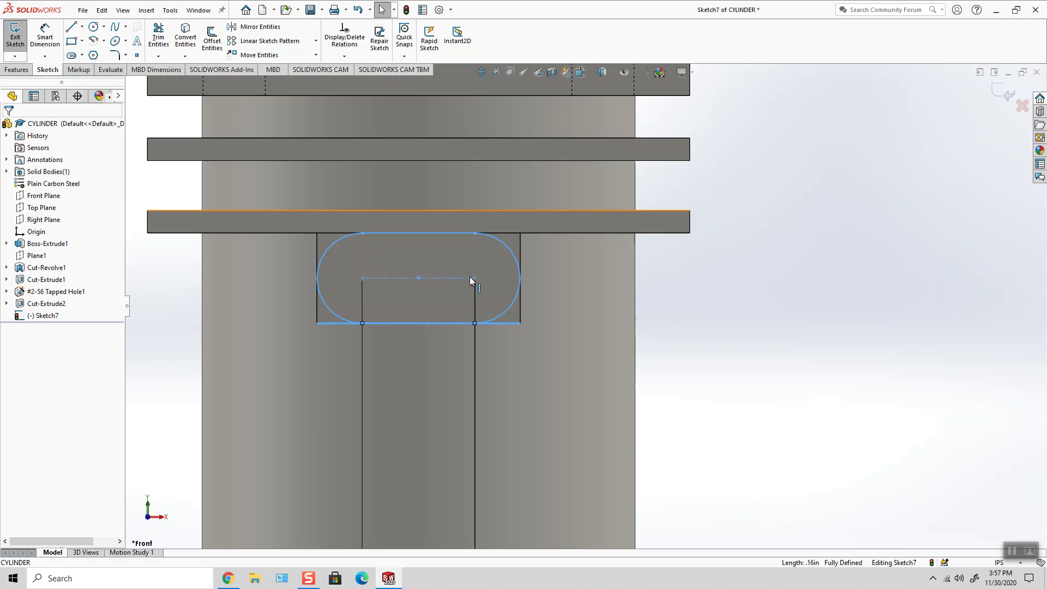
# Exit the slot sketch and extrude-cut it Through All in the reversed direction, towards the notch side
pyautogui.scroll(6, 648, 241)
pyautogui.hotkey('ctrl', '7')
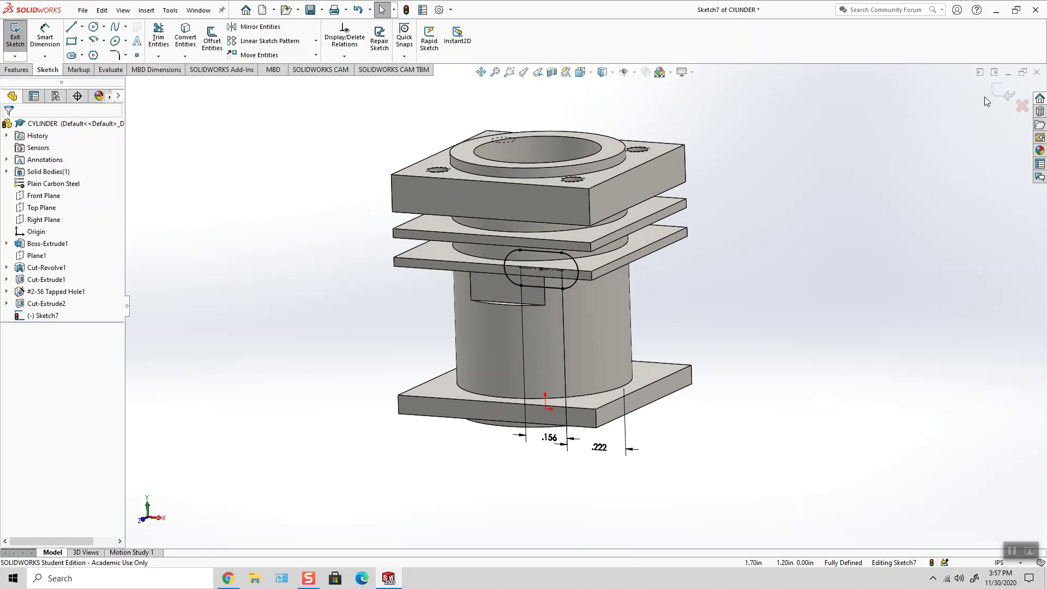
pyautogui.click(15, 37)
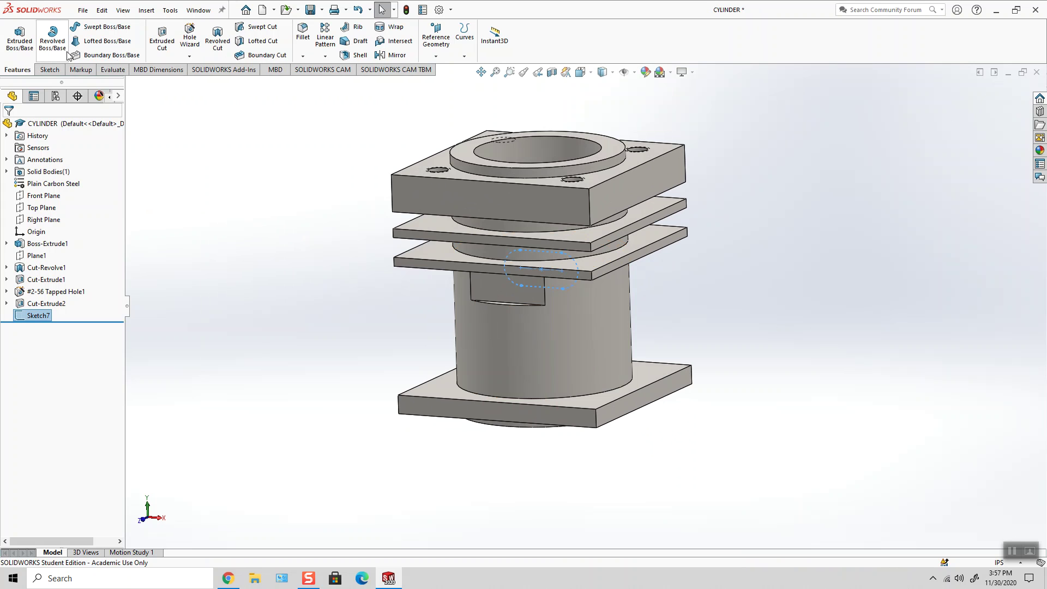
pyautogui.click(162, 39)
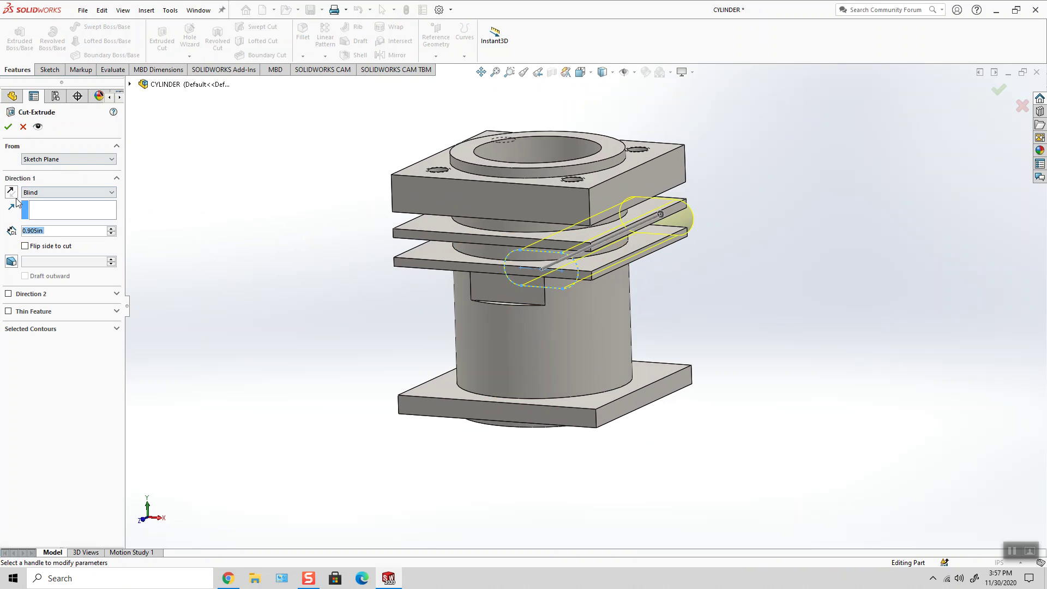
pyautogui.click(12, 193)
pyautogui.click(50, 194)
pyautogui.click(50, 206)
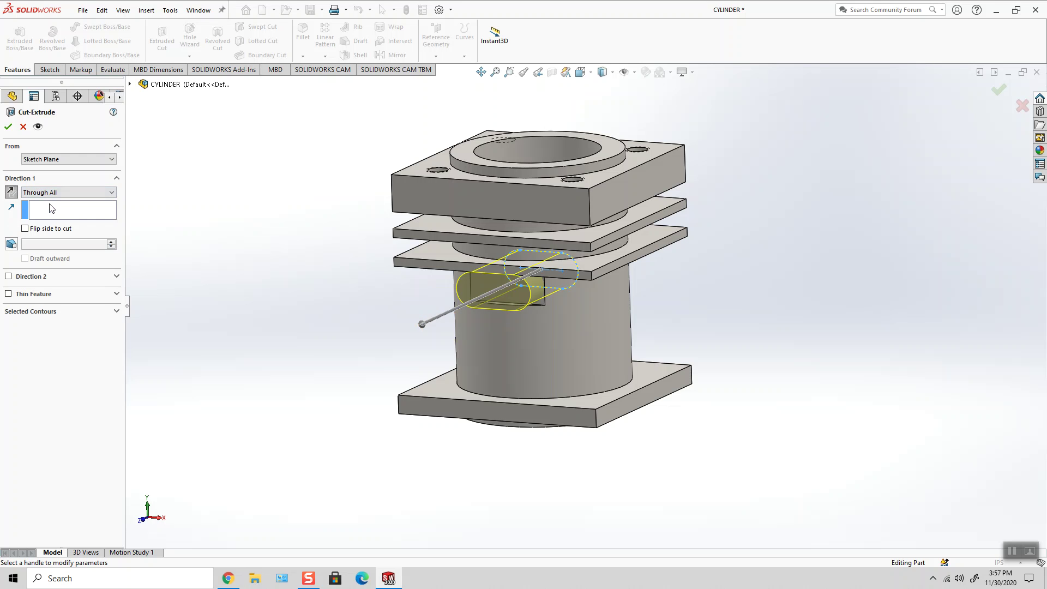
pyautogui.click(8, 126)
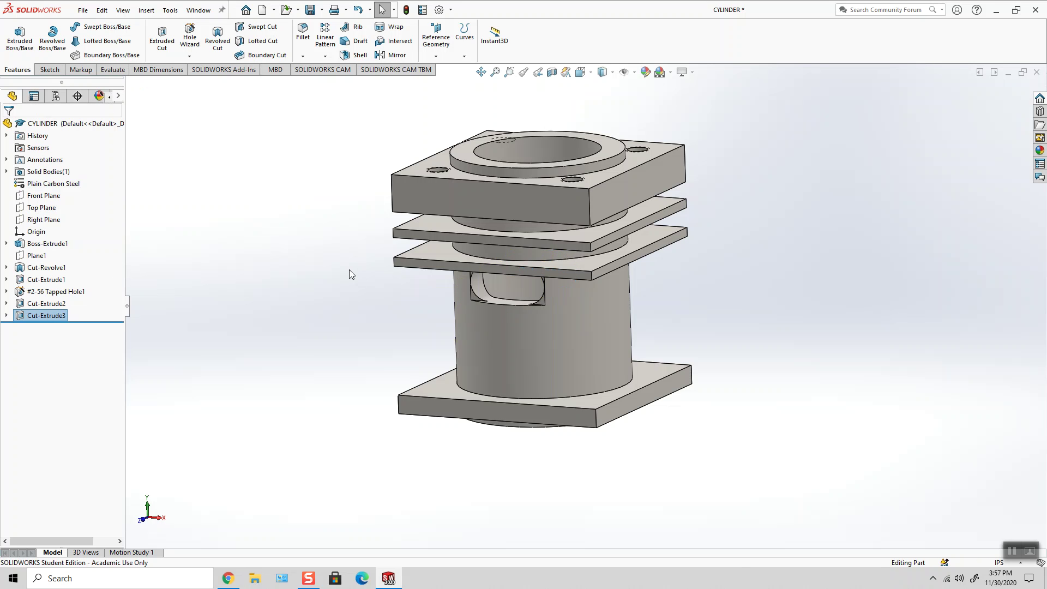
# Examine the slot opening inside the notch from the front and from oblique angles
pyautogui.click(602, 72)
pyautogui.click(595, 116)
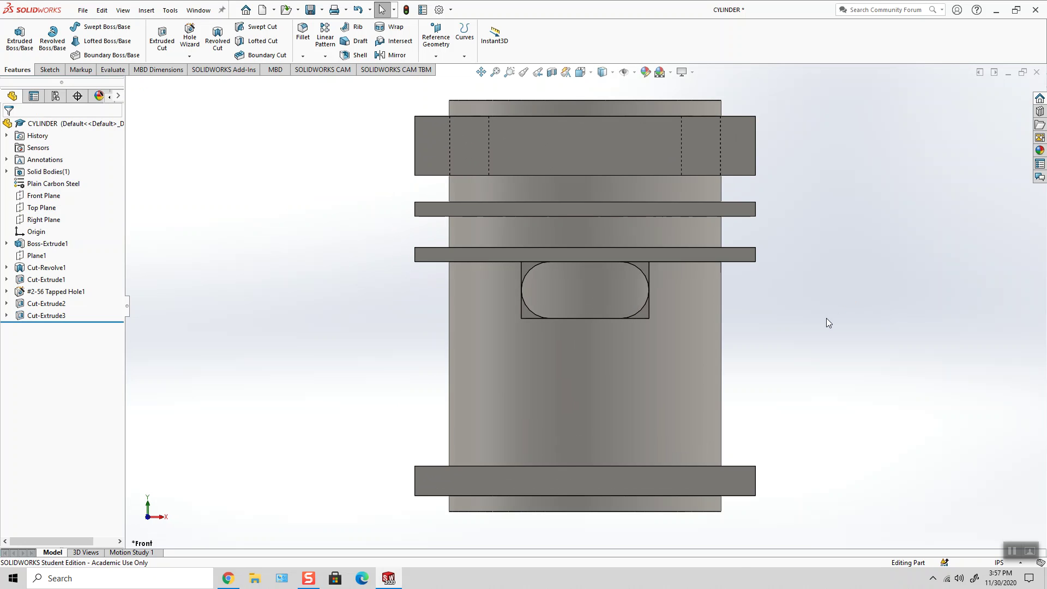
pyautogui.moveTo(794, 309); pyautogui.dragTo(578, 289, button='middle')
pyautogui.scroll(-5, 482, 256)
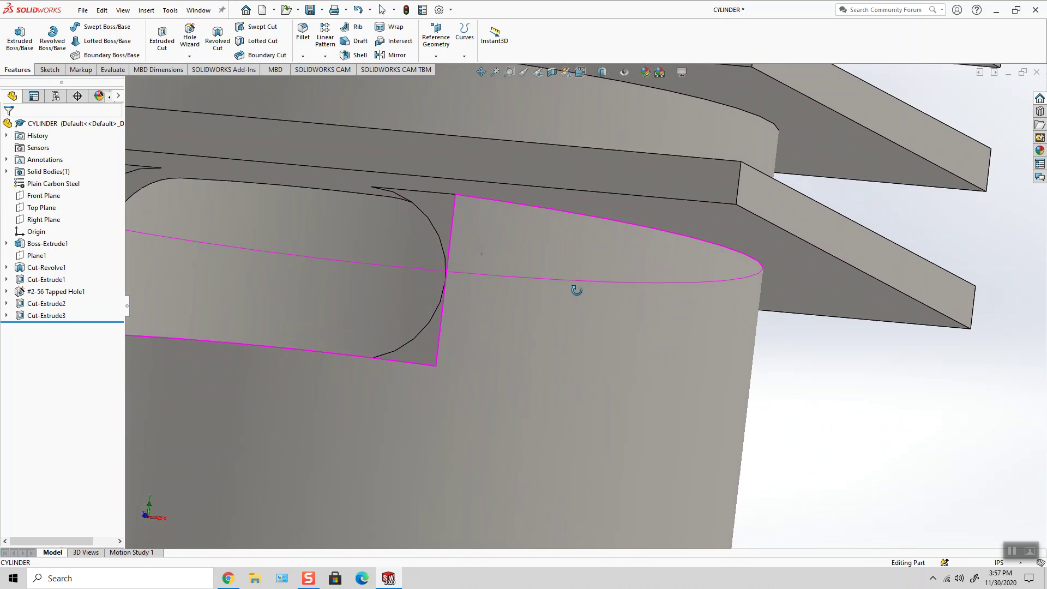
pyautogui.scroll(4, 574, 289)
pyautogui.scroll(-1, 489, 281)
pyautogui.moveTo(490, 281); pyautogui.dragTo(483, 323, button='middle')
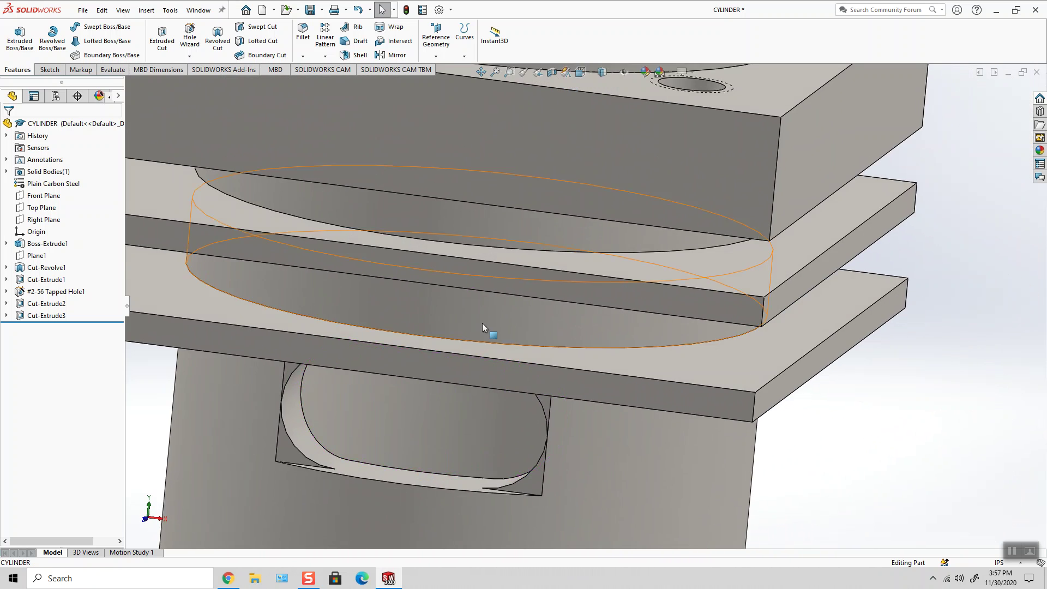
pyautogui.scroll(5, 483, 323)
pyautogui.moveTo(705, 349); pyautogui.dragTo(713, 374, button='middle')
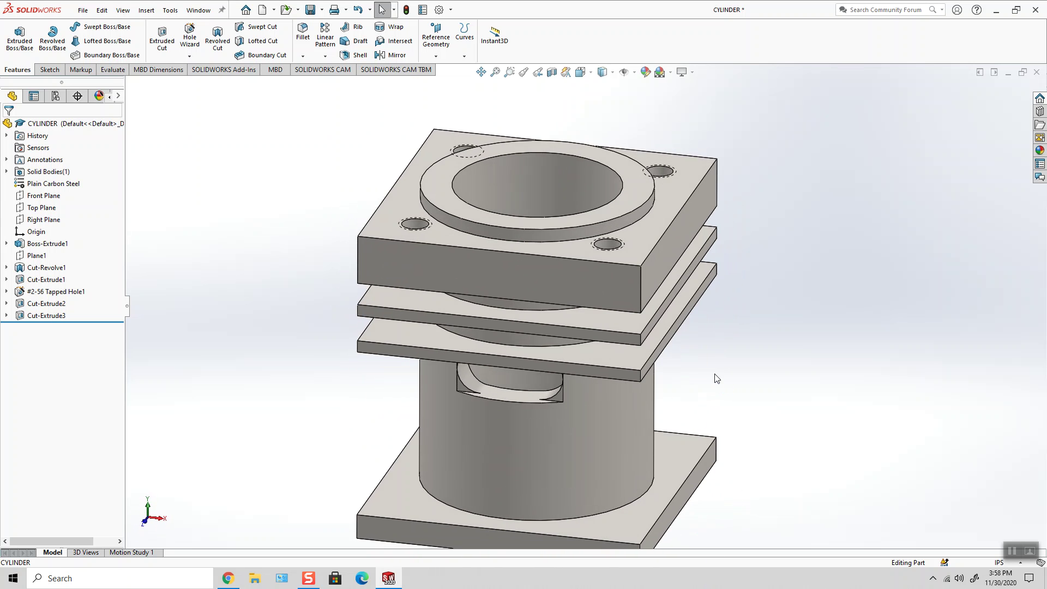
# Orient the cylinder to the isometric view and save the part
pyautogui.click(581, 71)
pyautogui.click(642, 104)
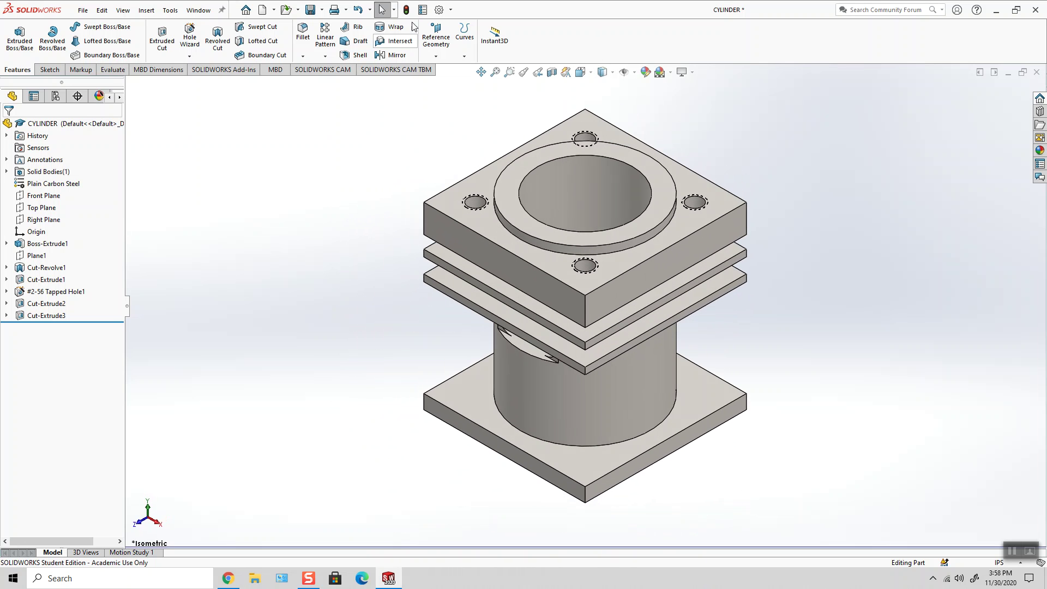
pyautogui.click(86, 12)
pyautogui.click(94, 130)
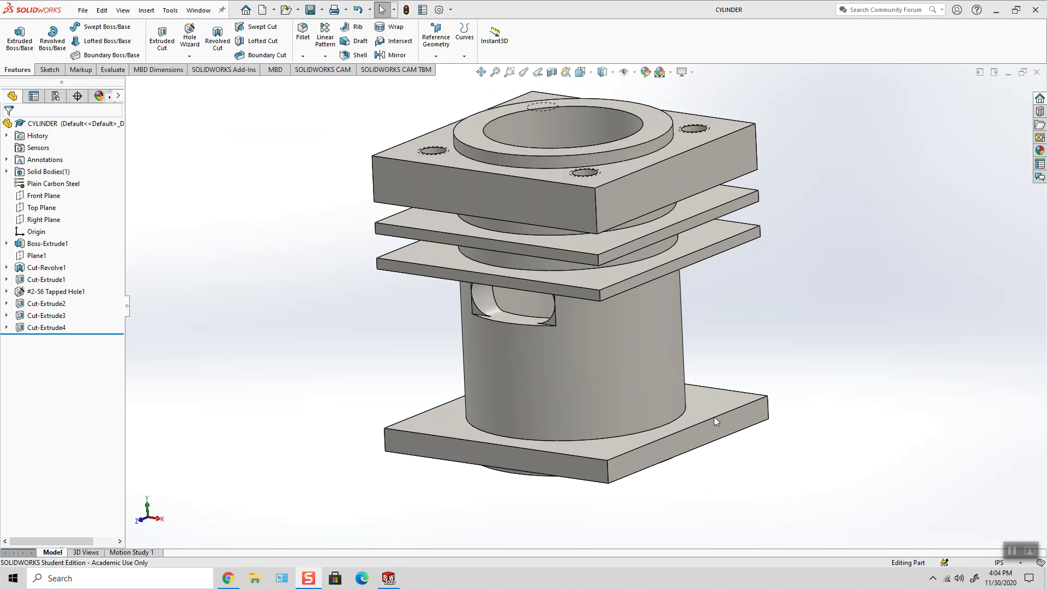
# Roll the feature history back to just before Cut-Extrude4
pyautogui.moveTo(716, 390); pyautogui.dragTo(712, 266, button='middle')
pyautogui.moveTo(103, 334); pyautogui.dragTo(103, 321)
pyautogui.moveTo(645, 316); pyautogui.dragTo(643, 142, button='middle')
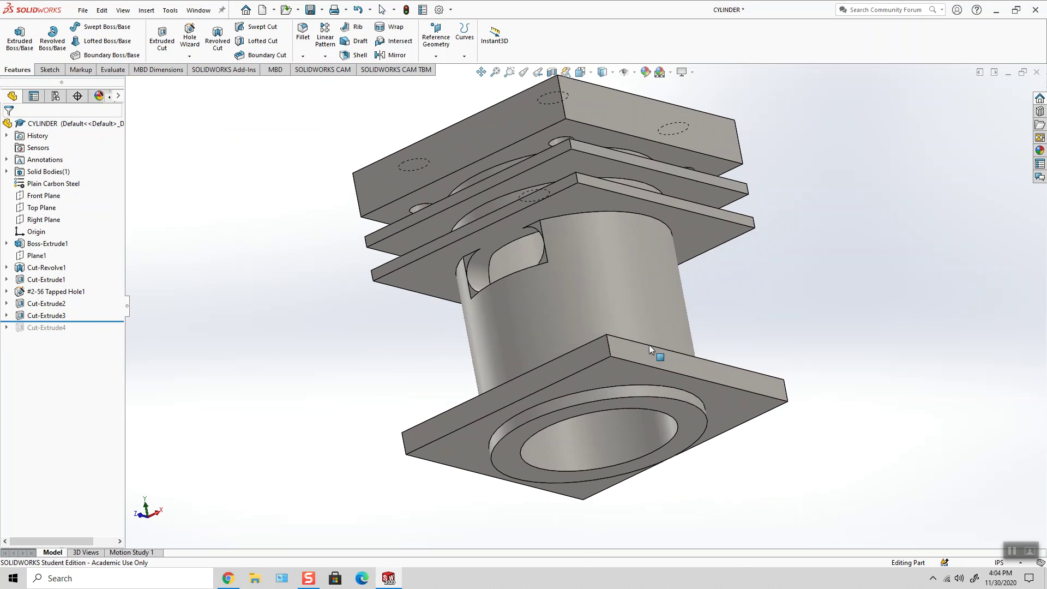
pyautogui.click(580, 72)
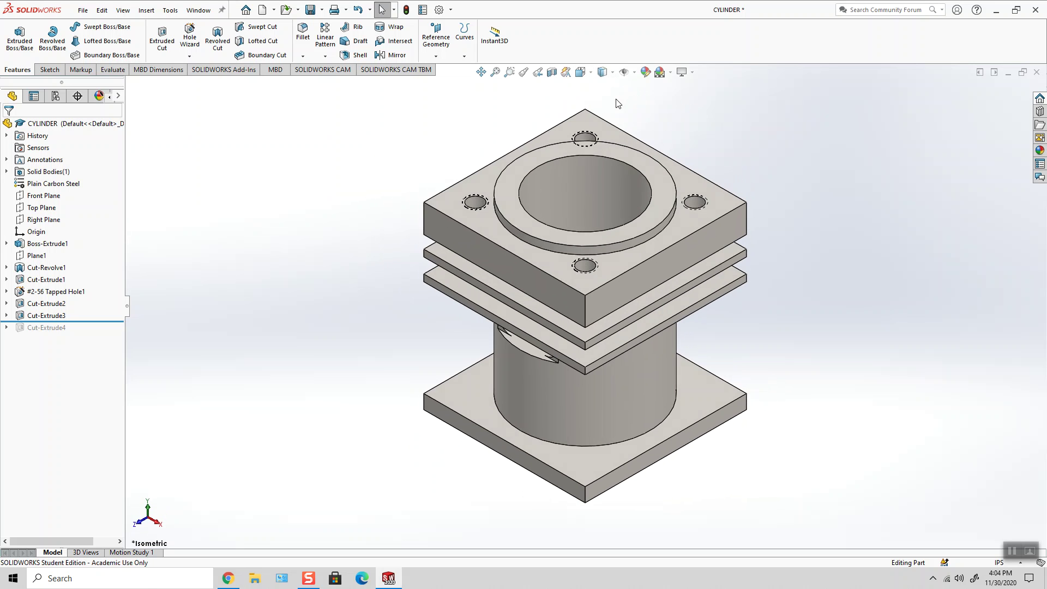
pyautogui.moveTo(757, 283); pyautogui.dragTo(693, 218, button='middle')
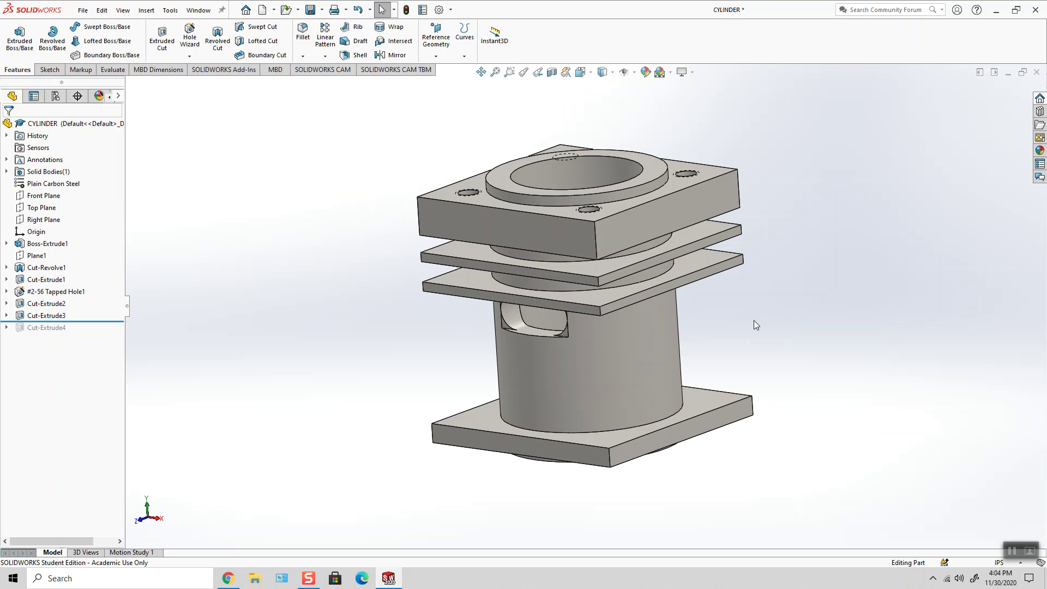
# Roll the feature history forward past Cut-Extrude4 and expand that feature to expose its sketch
pyautogui.moveTo(645, 339); pyautogui.dragTo(106, 320, button='middle')
pyautogui.moveTo(106, 320); pyautogui.dragTo(103, 330)
pyautogui.click(6, 328)
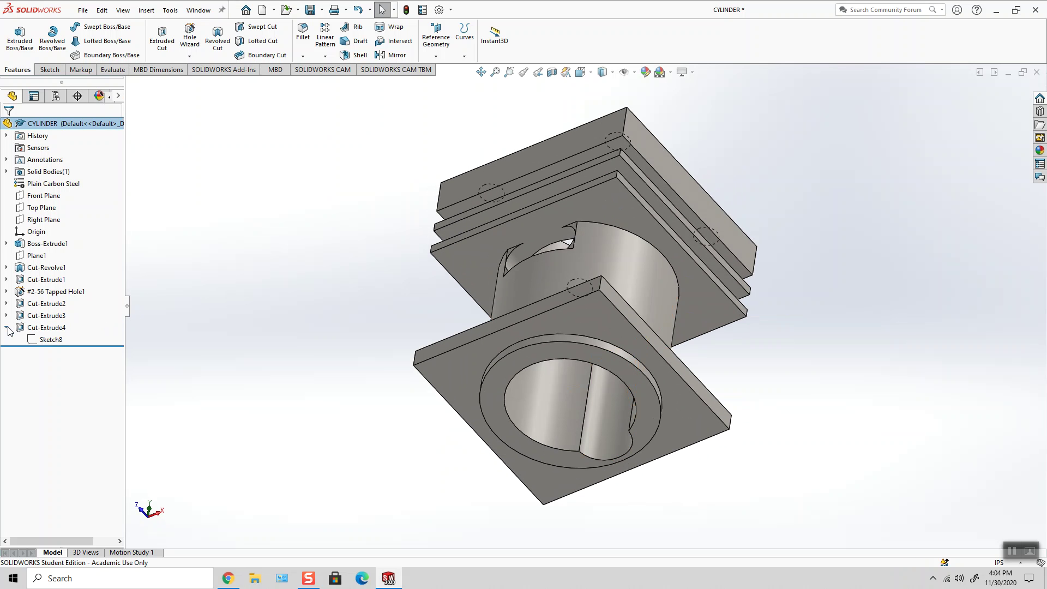
# Open Cut-Extrude4's sketch for editing and view it square-on
pyautogui.moveTo(605, 431); pyautogui.dragTo(619, 294, button='middle')
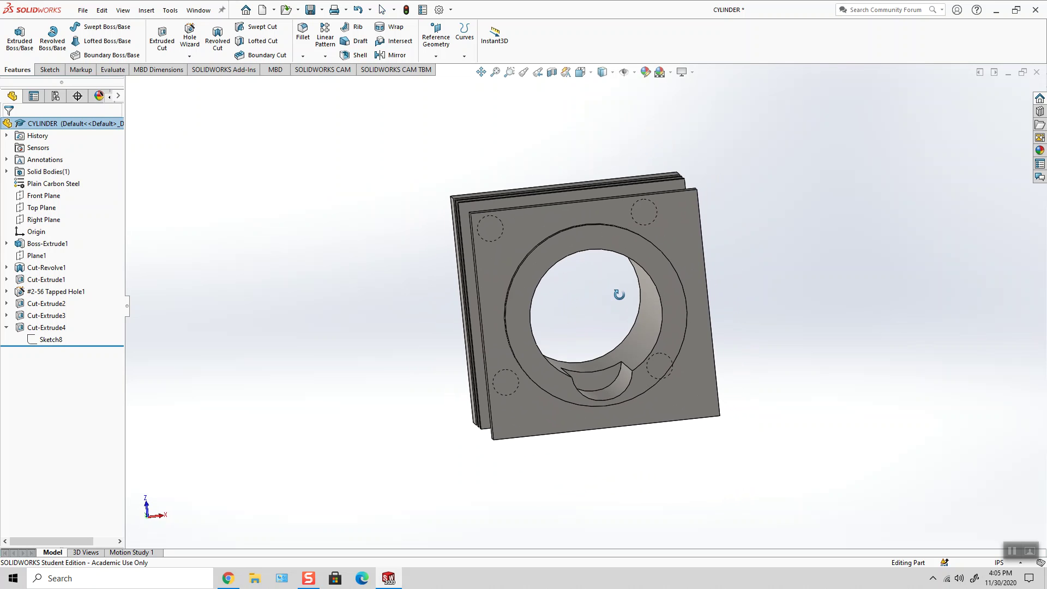
pyautogui.moveTo(619, 295)
pyautogui.mouseDown(button='middle')
pyautogui.moveTo(592, 273)
pyautogui.moveTo(616, 293)
pyautogui.mouseUp(button='middle')
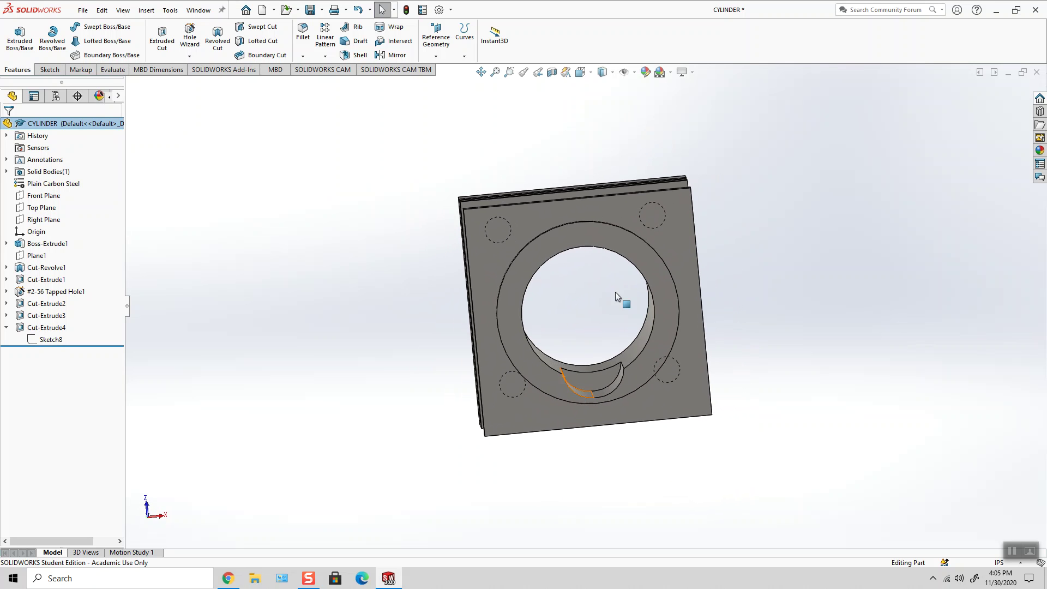
pyautogui.rightClick(55, 339)
pyautogui.click(71, 304)
pyautogui.click(612, 72)
pyautogui.click(643, 133)
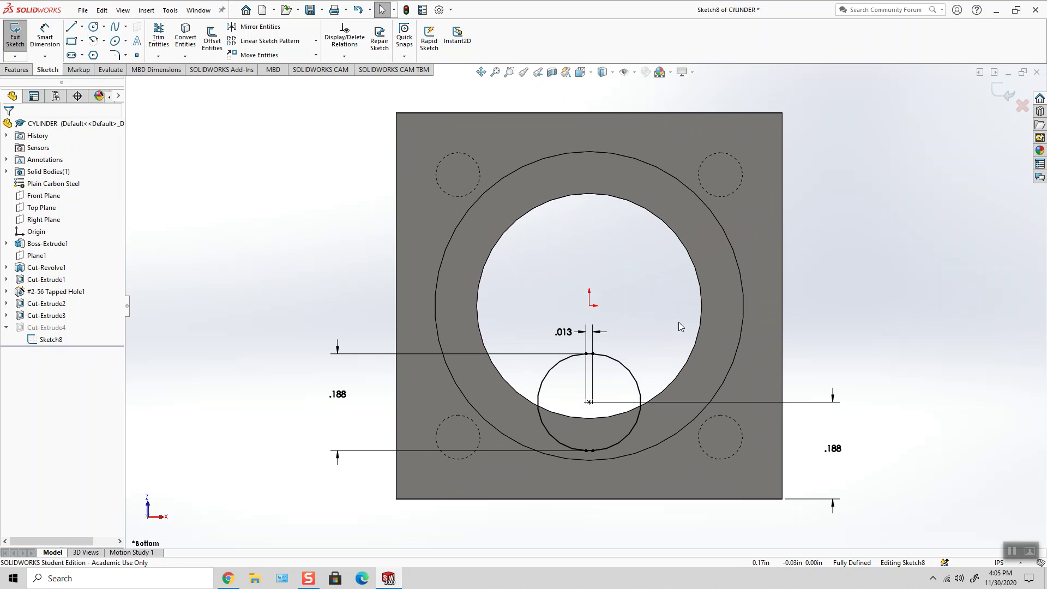
# Examine the slot sketch's arc centers and dimensions up close, then exit the sketch
pyautogui.scroll(-3, 627, 403)
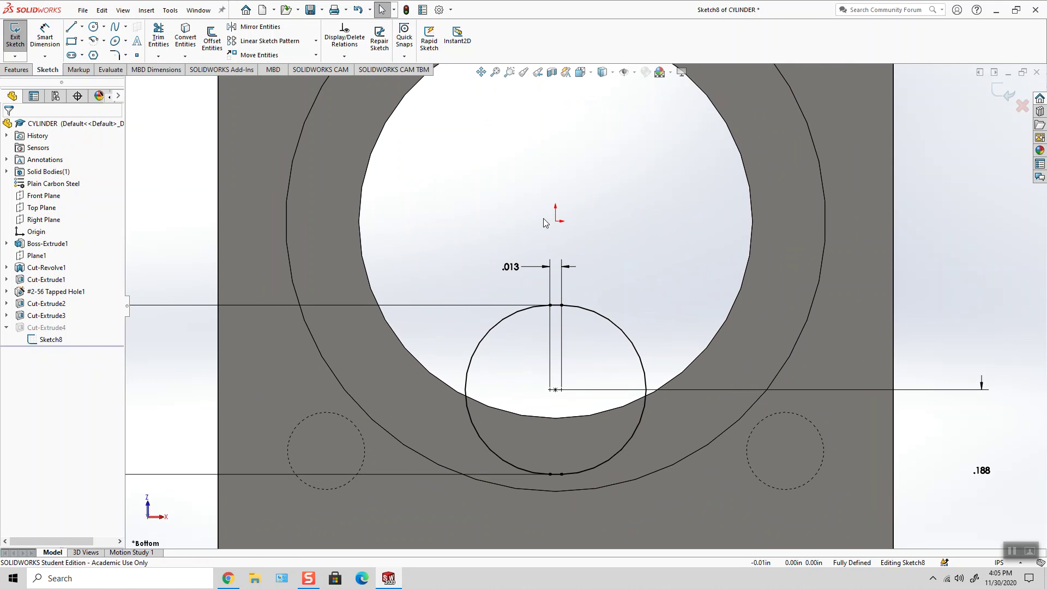
pyautogui.scroll(-4, 578, 414)
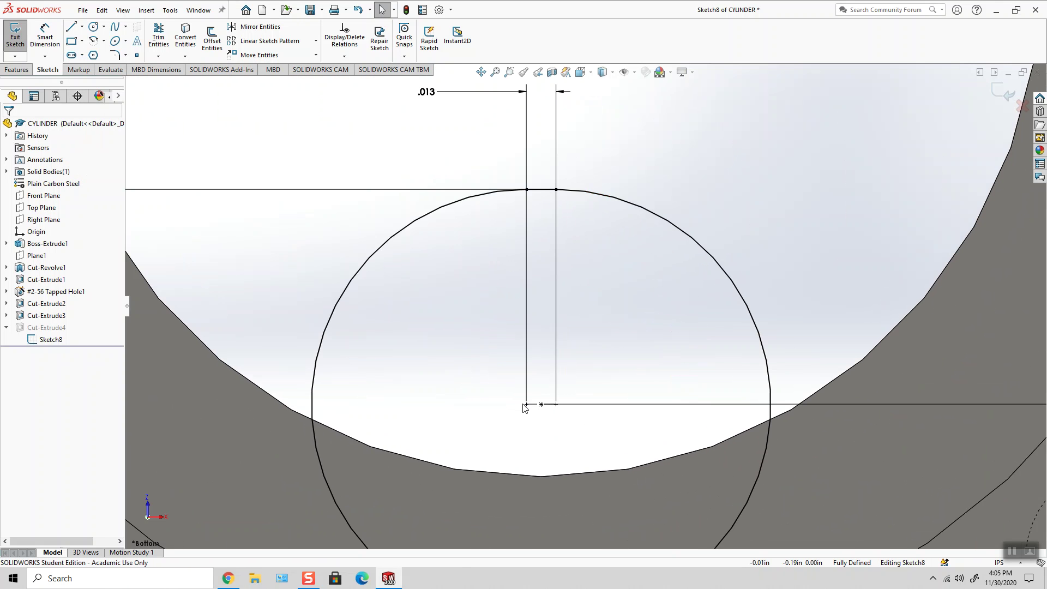
pyautogui.click(379, 243)
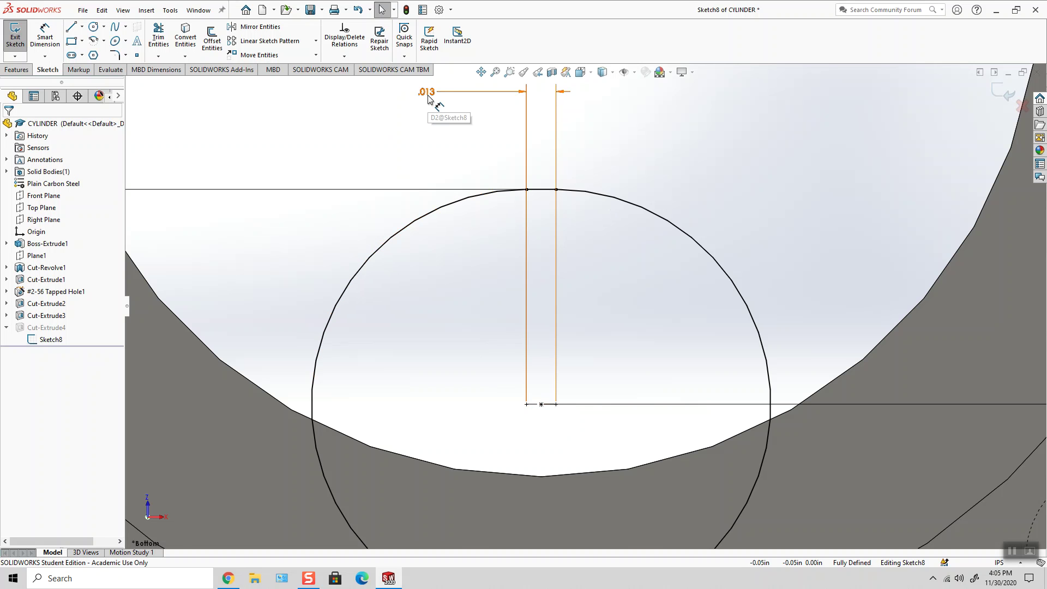
pyautogui.scroll(-4, 428, 98)
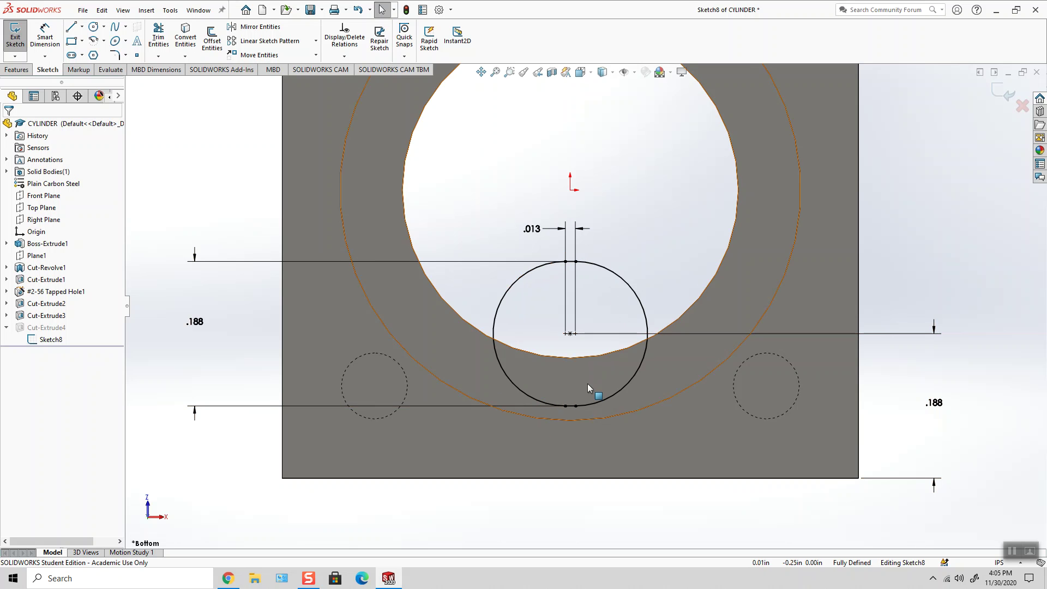
pyautogui.press('f')
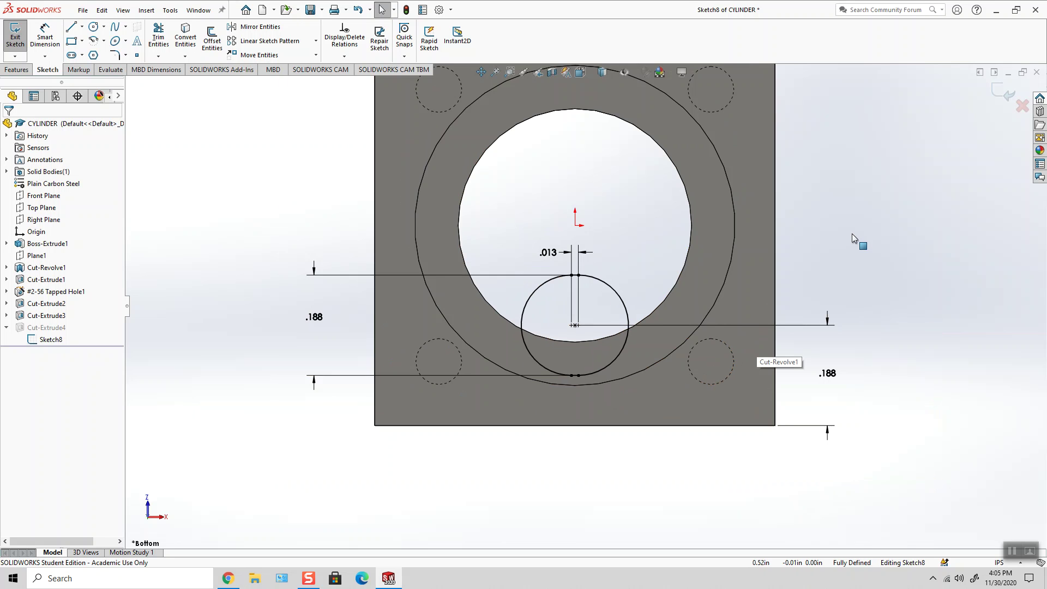
pyautogui.scroll(-1, 624, 285)
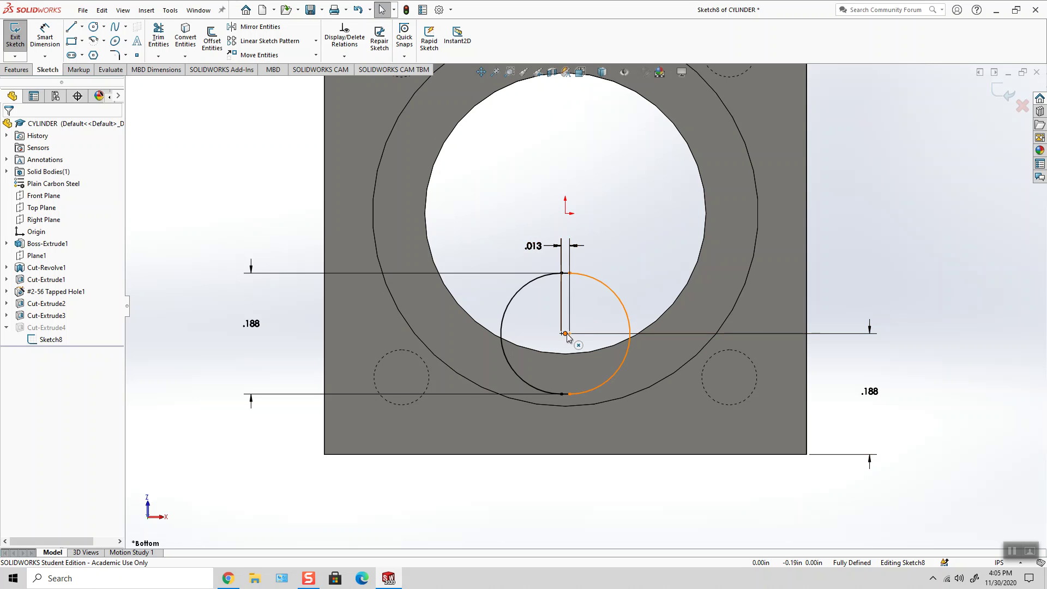
pyautogui.click(993, 92)
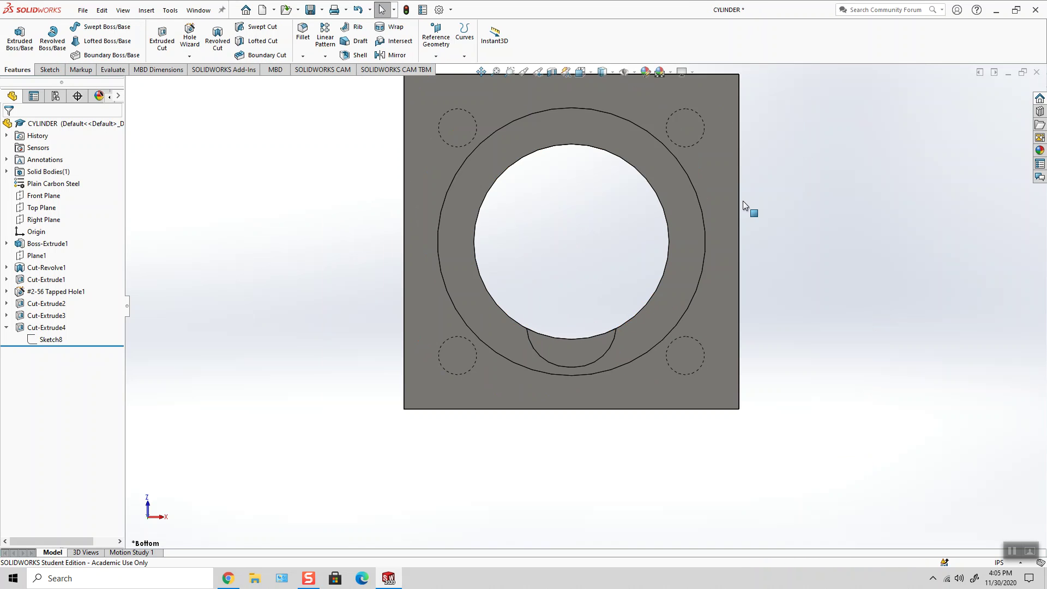
# Select Cut-Extrude4 and examine how far its cut reaches from below, the front and an oblique angle
pyautogui.click(501, 388)
pyautogui.moveTo(552, 312); pyautogui.dragTo(522, 338, button='middle')
pyautogui.moveTo(549, 290); pyautogui.dragTo(588, 329, button='middle')
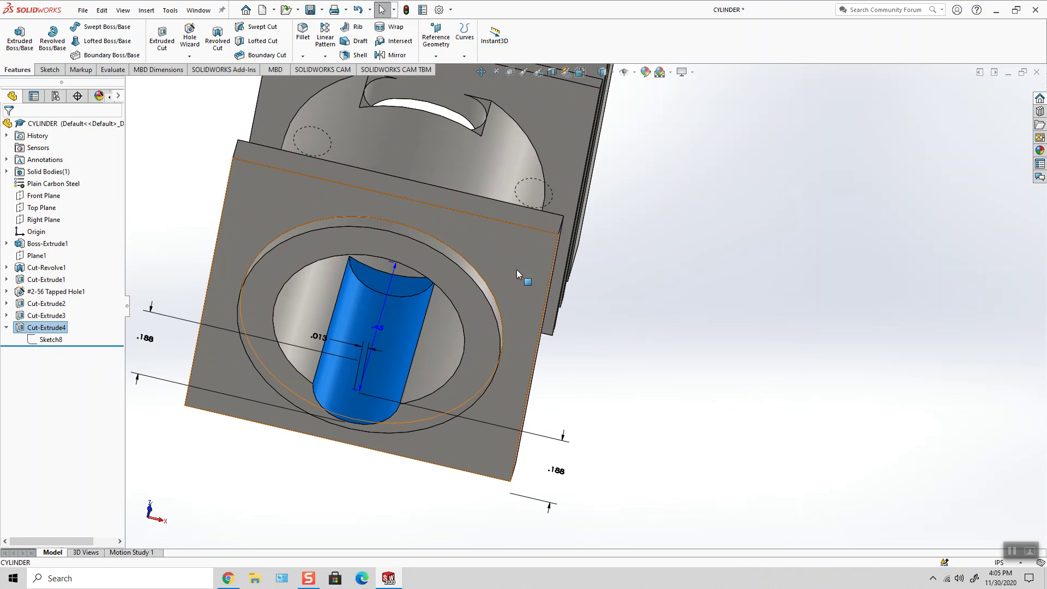
pyautogui.click(579, 72)
pyautogui.click(557, 100)
pyautogui.click(48, 328)
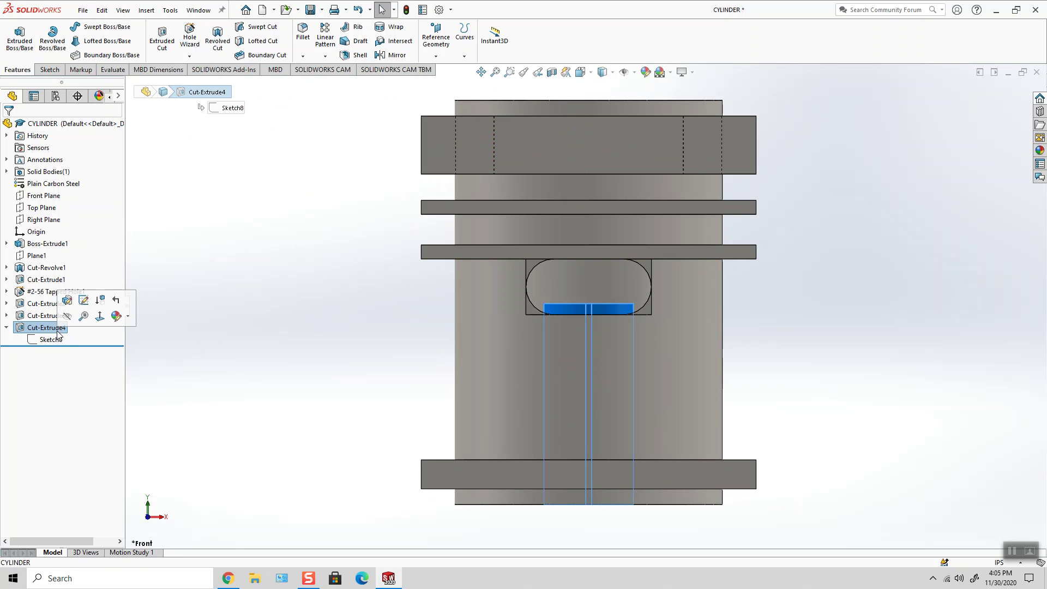
pyautogui.moveTo(573, 319)
pyautogui.mouseDown(button='middle')
pyautogui.moveTo(521, 364)
pyautogui.moveTo(537, 273)
pyautogui.mouseUp(button='middle')
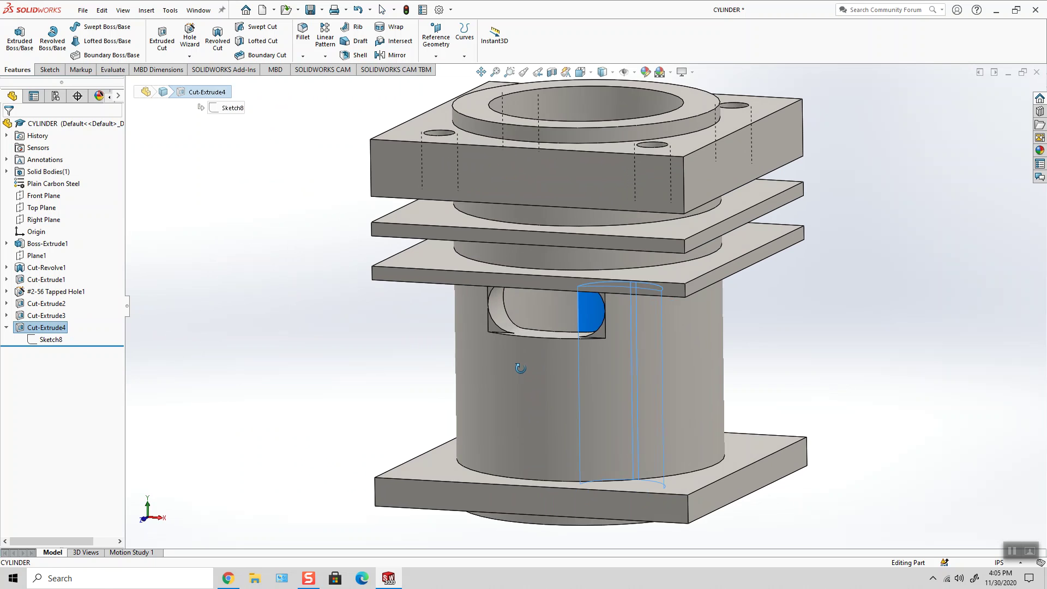
pyautogui.click(307, 263)
# Inspect the part from the top with hidden lines visible, then restore the shaded-with-edges display and isometric view
pyautogui.click(600, 87)
pyautogui.moveTo(596, 104); pyautogui.dragTo(601, 106, button='middle')
pyautogui.hotkey('ctrl', '5')
pyautogui.click(602, 71)
pyautogui.click(603, 136)
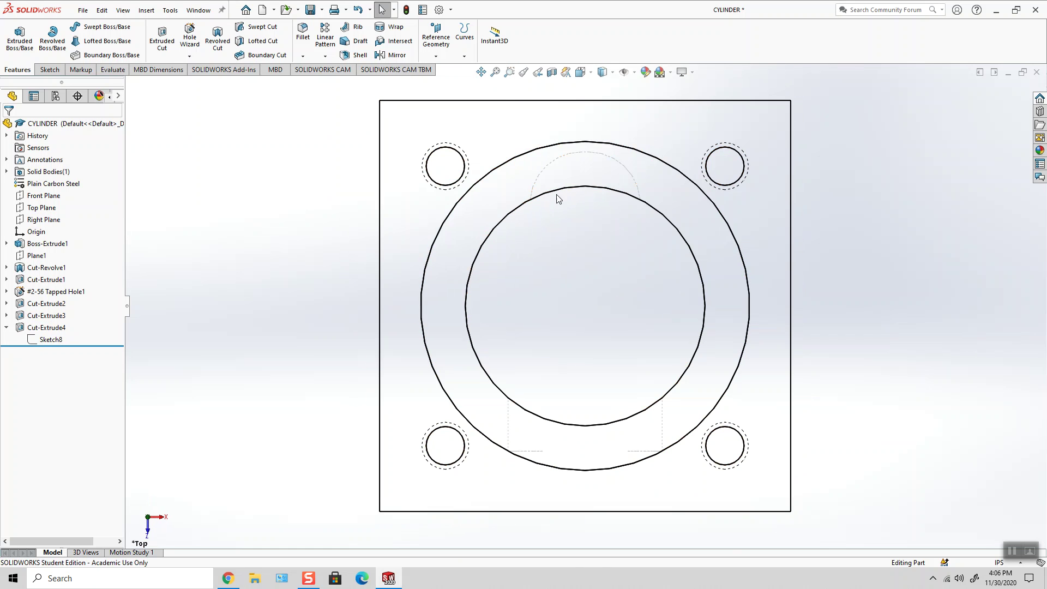
pyautogui.click(603, 71)
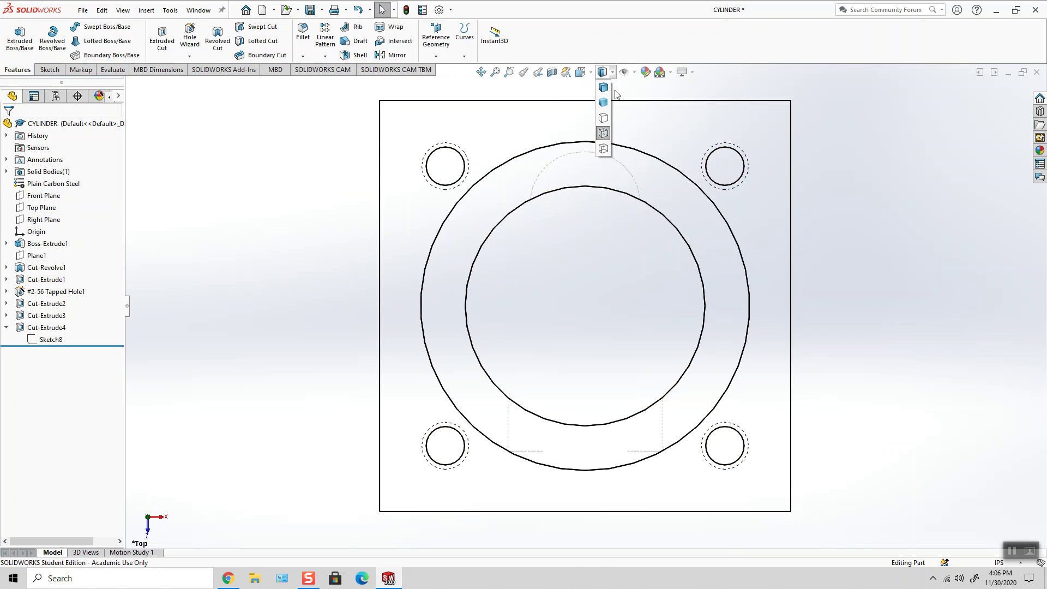
pyautogui.click(603, 87)
pyautogui.click(580, 71)
pyautogui.click(643, 104)
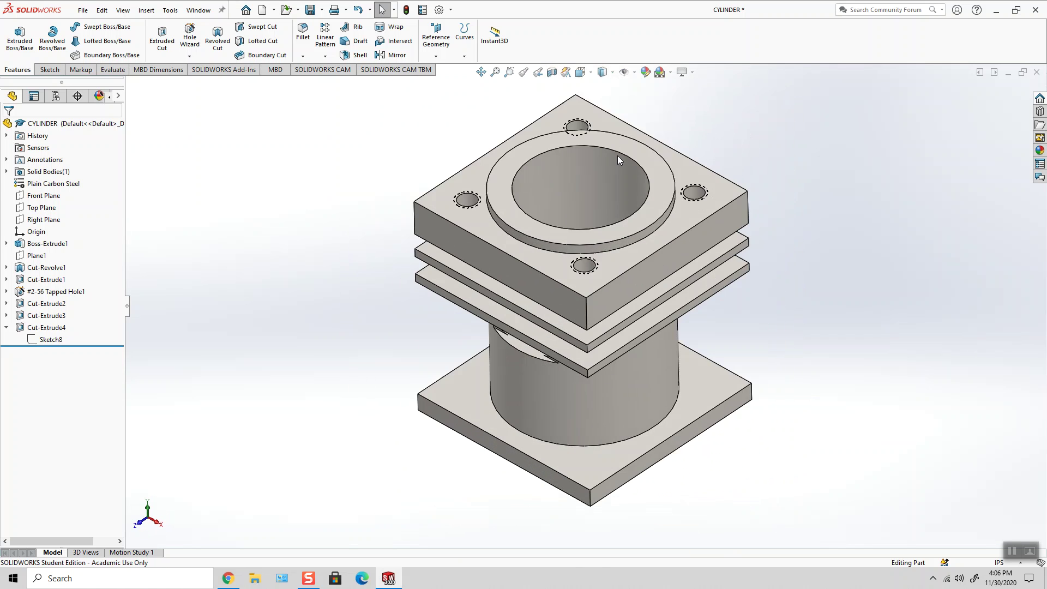
# Start the Hole Wizard on the lower flange's bottom face with the plain Hole type in ANSI Inch
pyautogui.moveTo(604, 311)
pyautogui.mouseDown(button='middle')
pyautogui.moveTo(566, 293)
pyautogui.moveTo(583, 309)
pyautogui.mouseUp(button='middle')
pyautogui.moveTo(376, 315); pyautogui.dragTo(440, 246, button='middle')
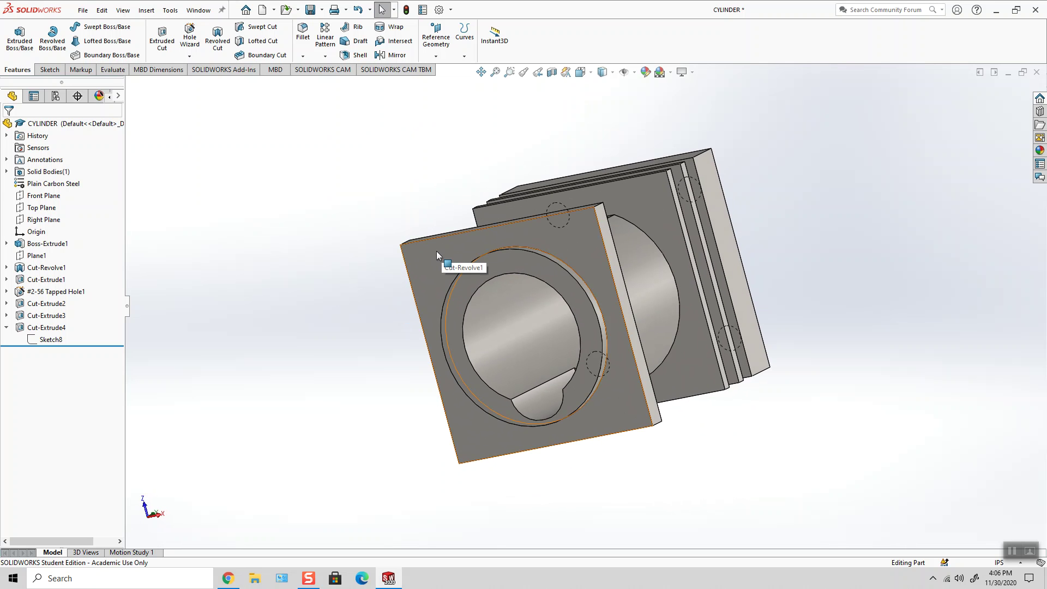
pyautogui.click(436, 251)
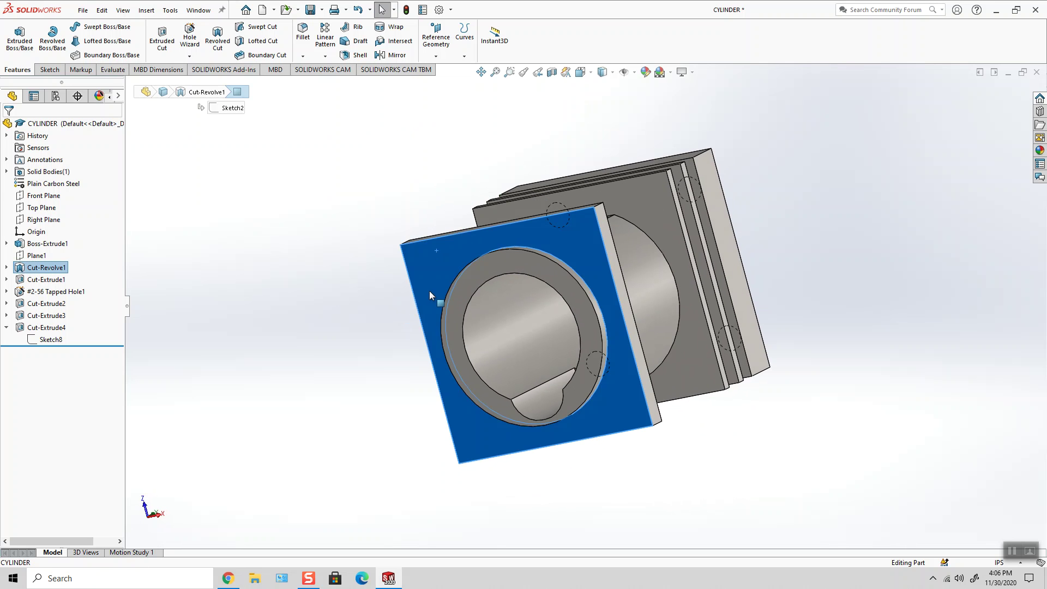
pyautogui.click(190, 39)
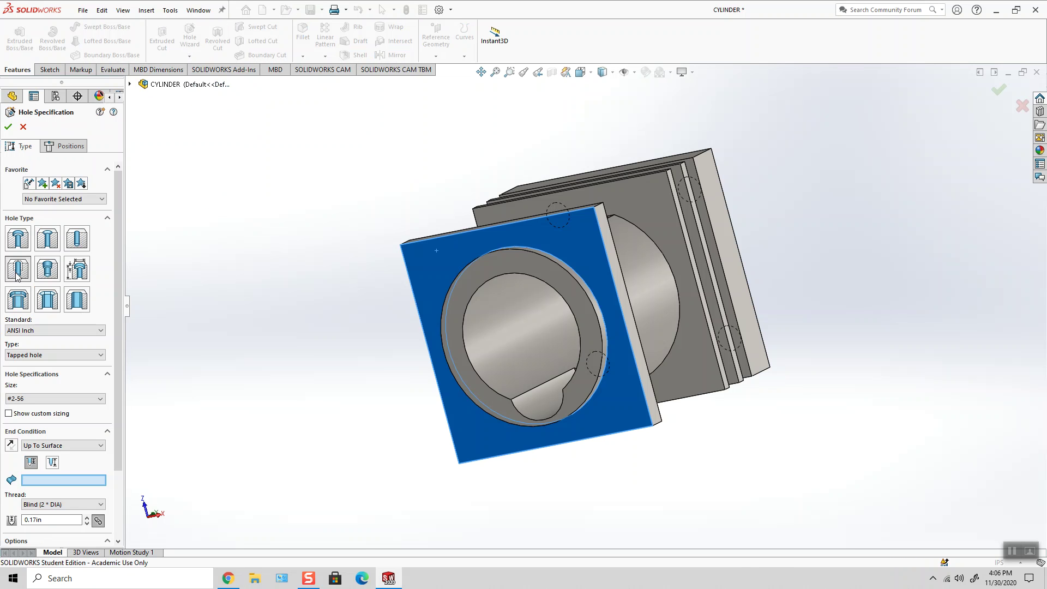
pyautogui.click(88, 246)
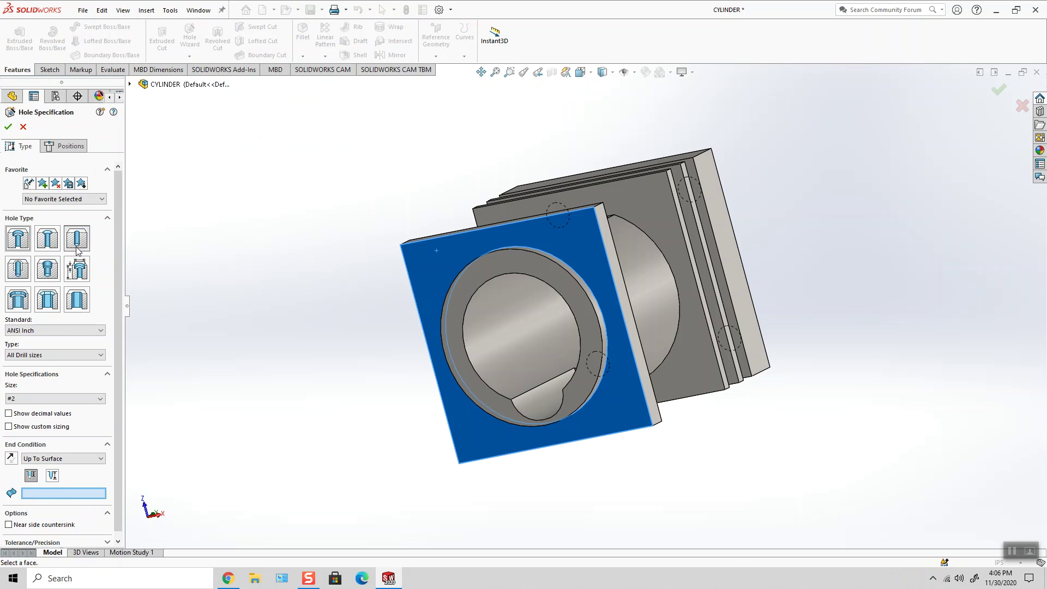
# Set the hole to Fractional Drill Sizes, turn on decimal values and choose size 5/64
pyautogui.click(76, 358)
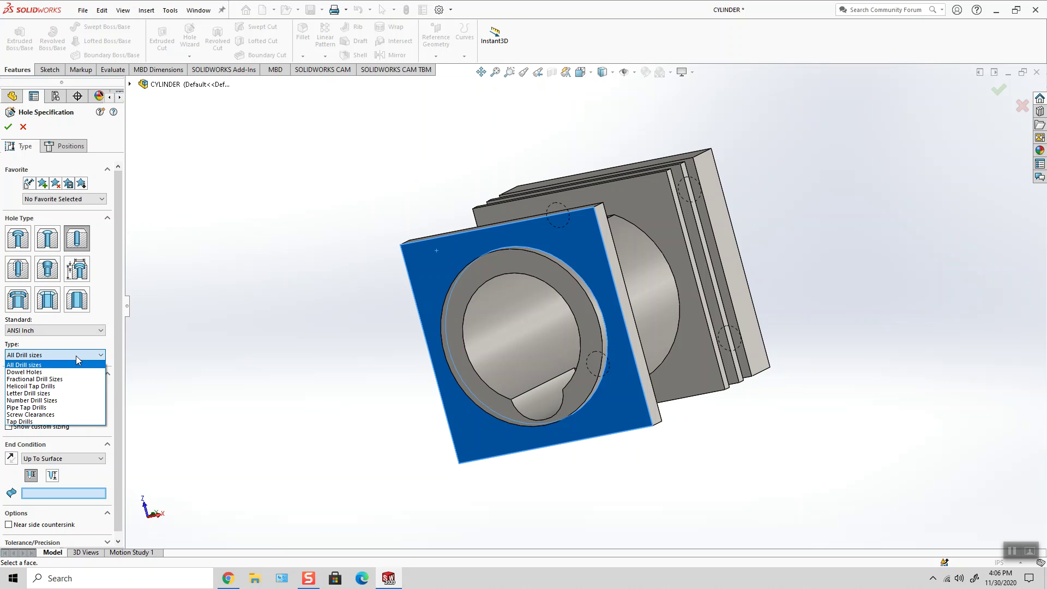
pyautogui.click(53, 380)
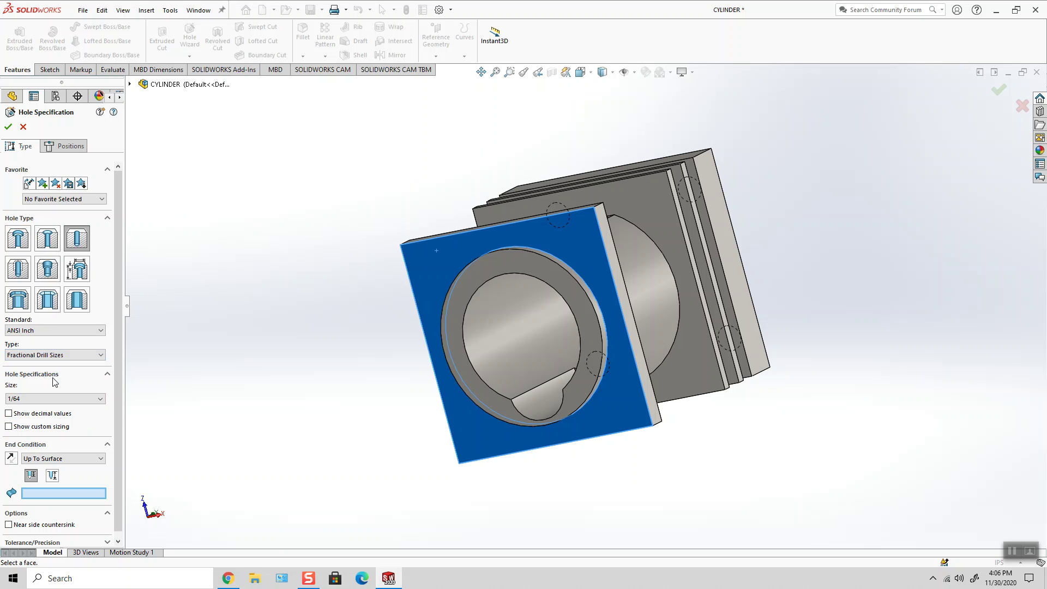
pyautogui.click(99, 399)
pyautogui.click(103, 393)
pyautogui.click(75, 399)
pyautogui.moveTo(103, 425); pyautogui.dragTo(106, 428)
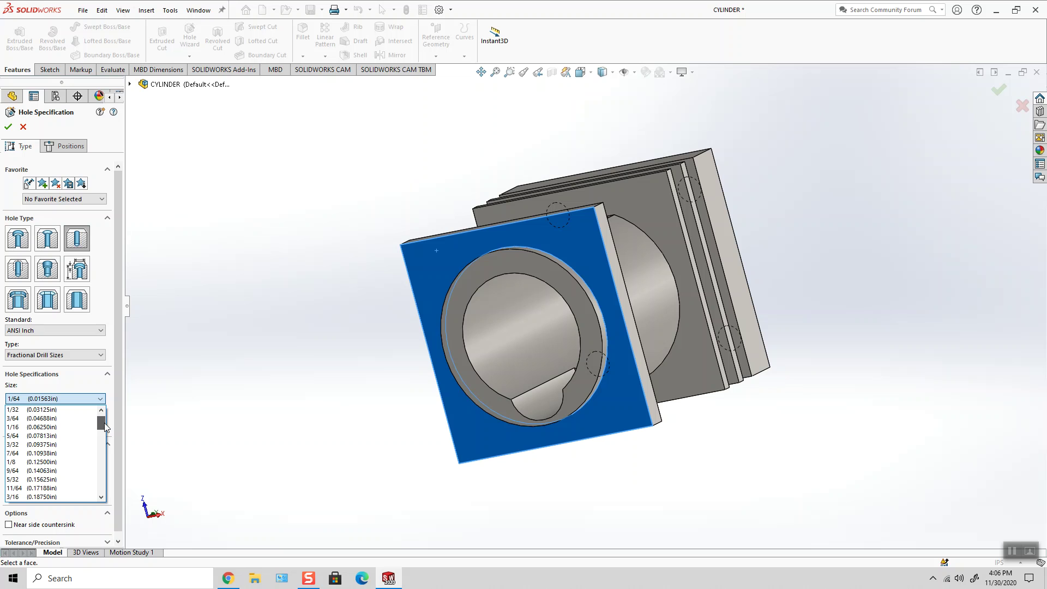
pyautogui.click(58, 436)
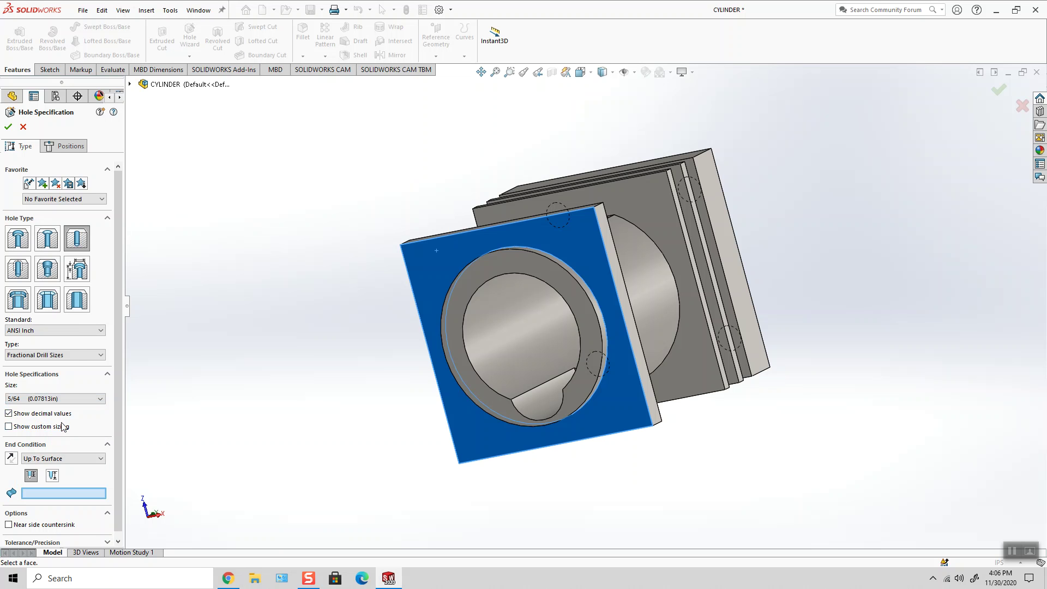
# Change the hole type to Number Drill Sizes and choose size #44 (0.08600 in)
pyautogui.click(76, 355)
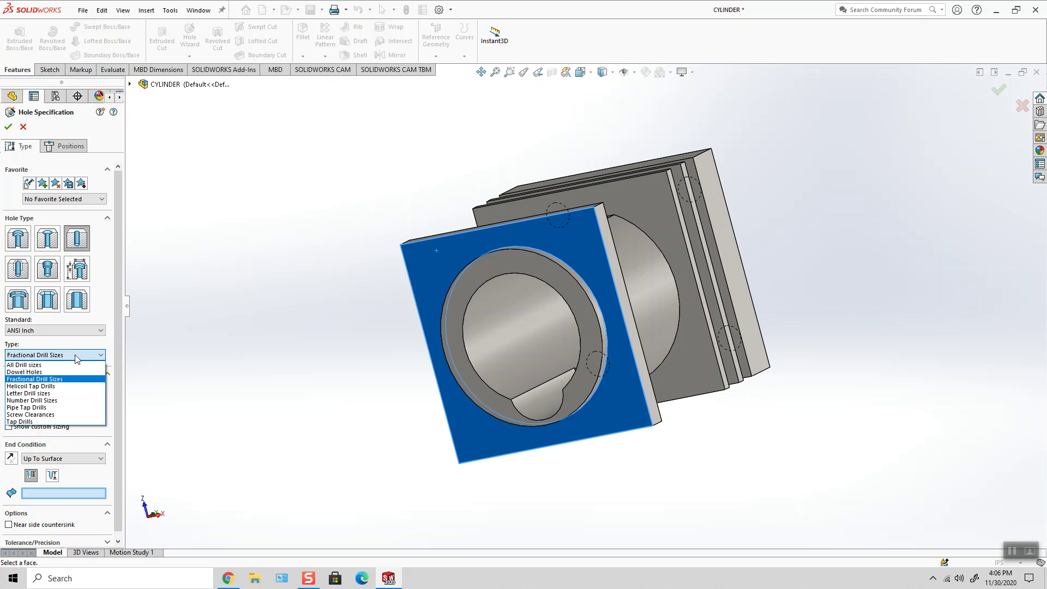
pyautogui.click(55, 400)
pyautogui.click(85, 400)
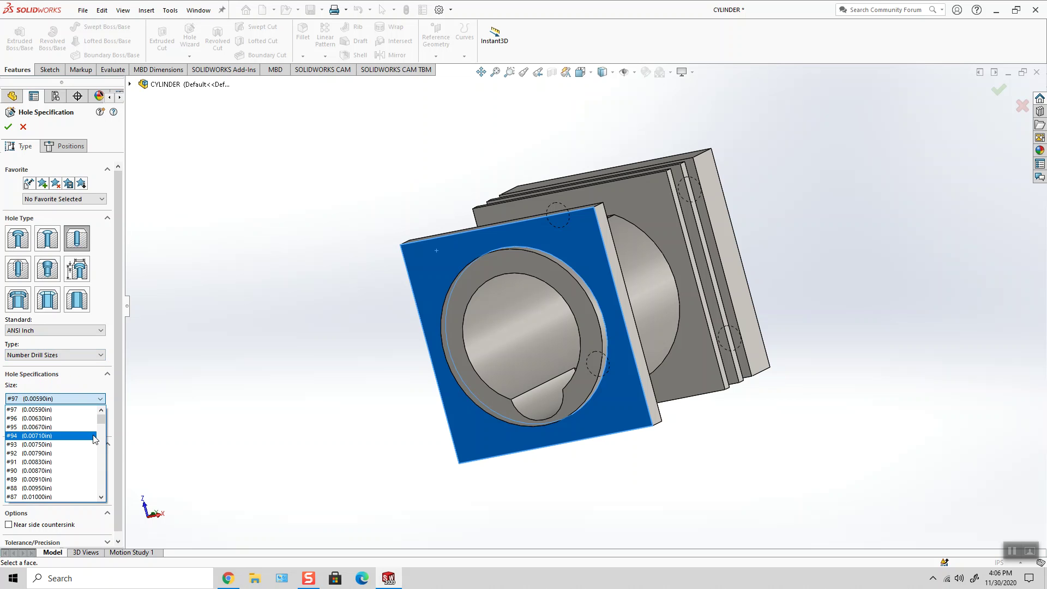
pyautogui.moveTo(100, 423); pyautogui.dragTo(102, 463)
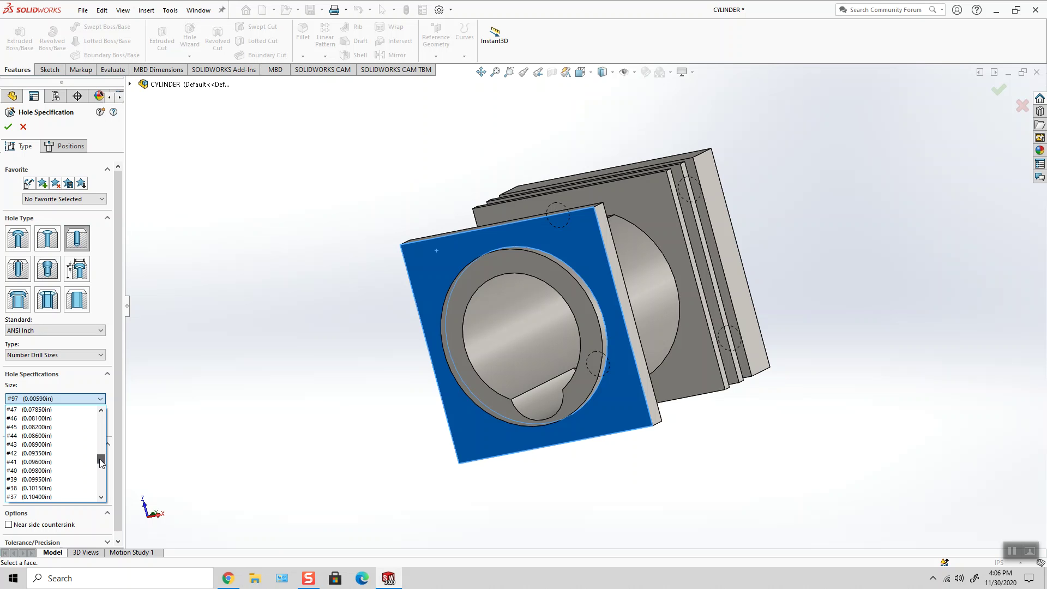
pyautogui.click(37, 436)
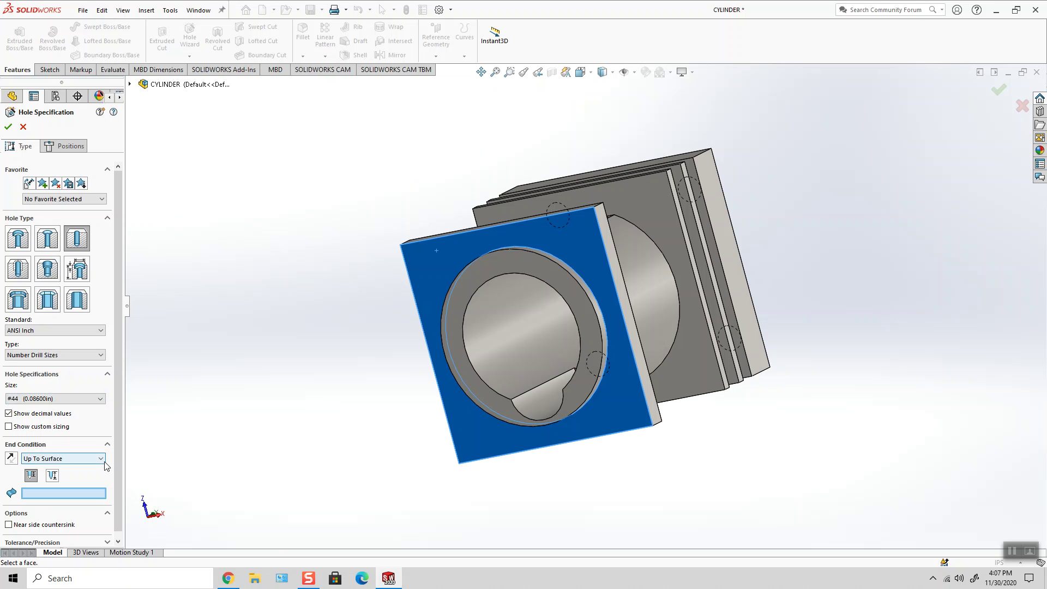
# End the hole Up To Surface at the lower flange's upper face
pyautogui.moveTo(546, 295); pyautogui.dragTo(358, 354, button='middle')
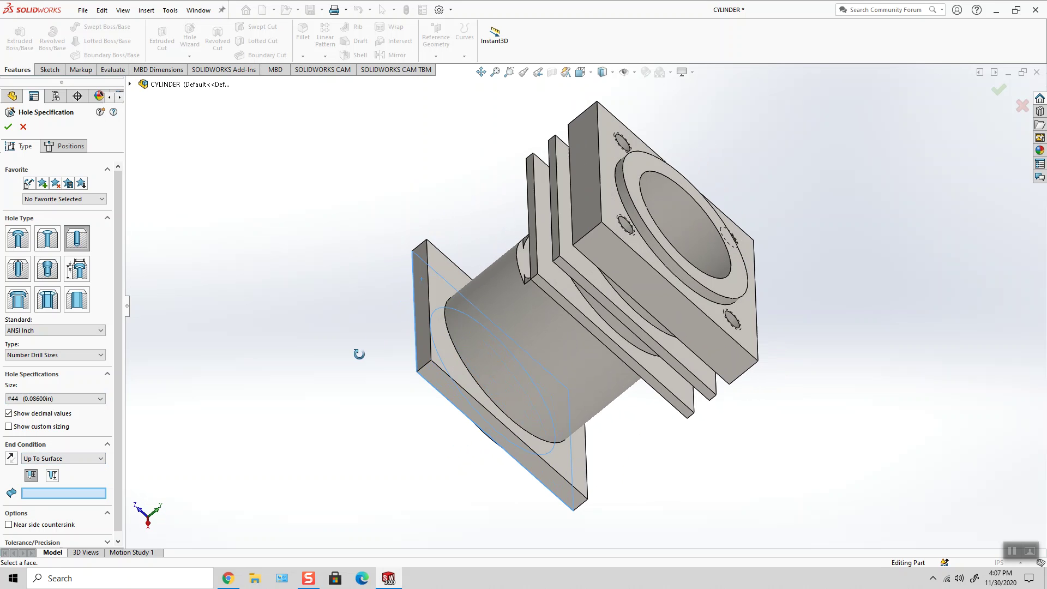
pyautogui.click(450, 267)
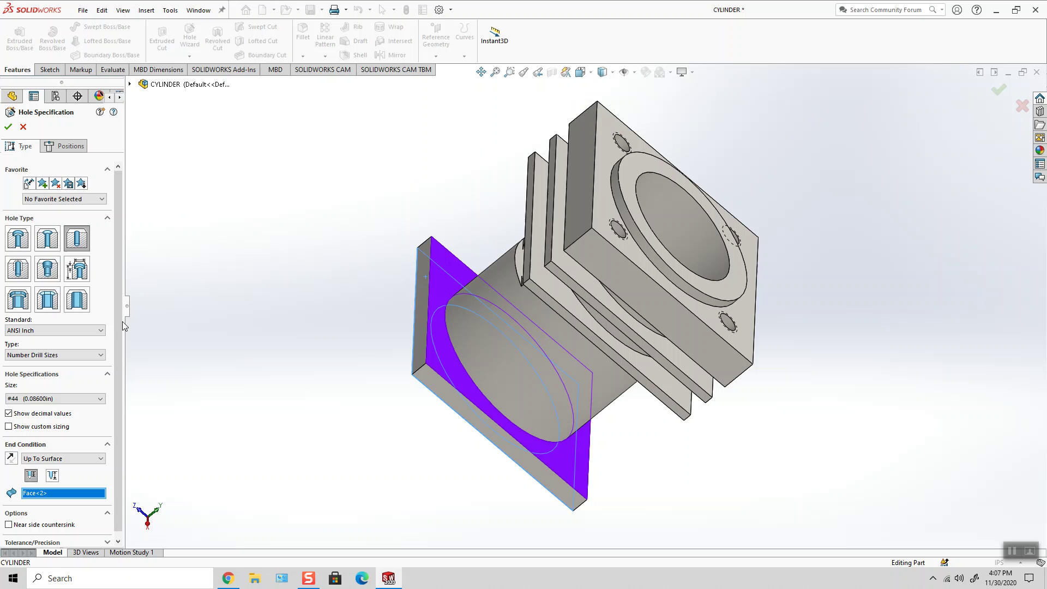
pyautogui.scroll(-1, 118, 375)
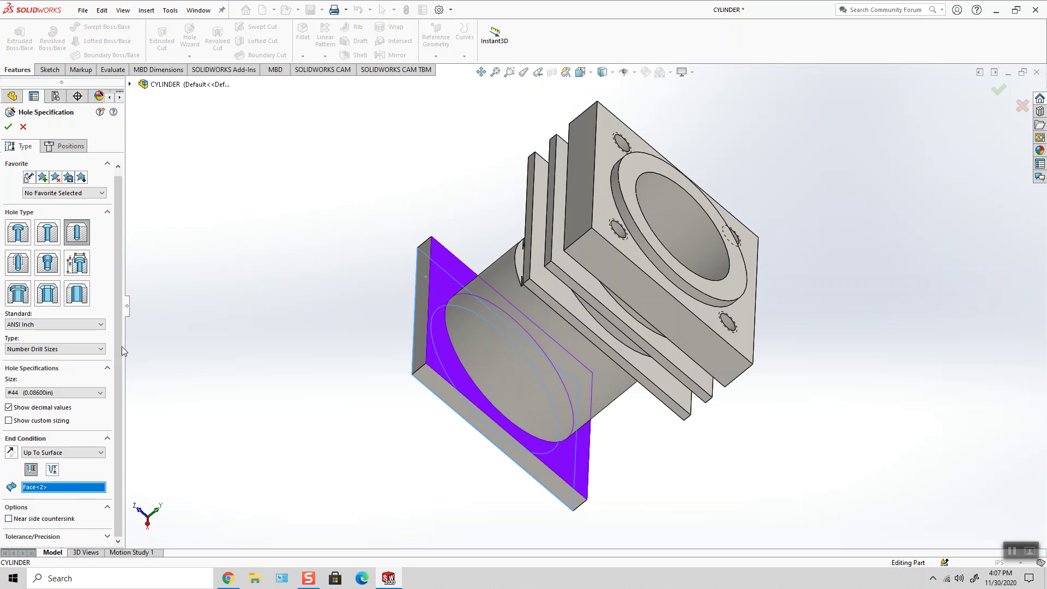
pyautogui.scroll(1, 119, 332)
# Place four hole points near the corners of the lower flange's bottom face, viewed normal to it
pyautogui.click(71, 146)
pyautogui.click(580, 72)
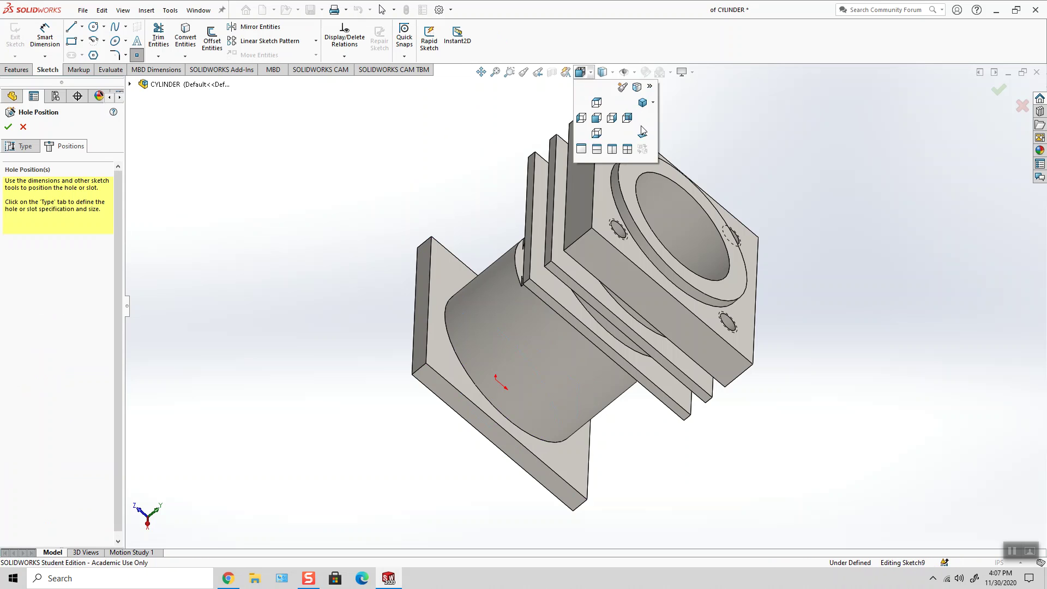
pyautogui.click(643, 133)
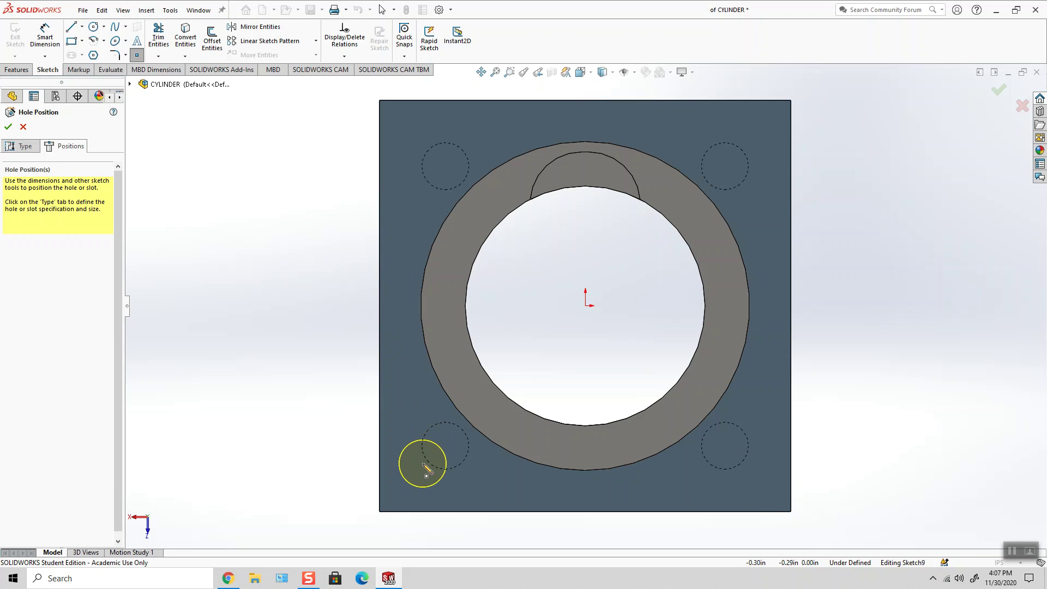
pyautogui.click(423, 463)
pyautogui.click(416, 151)
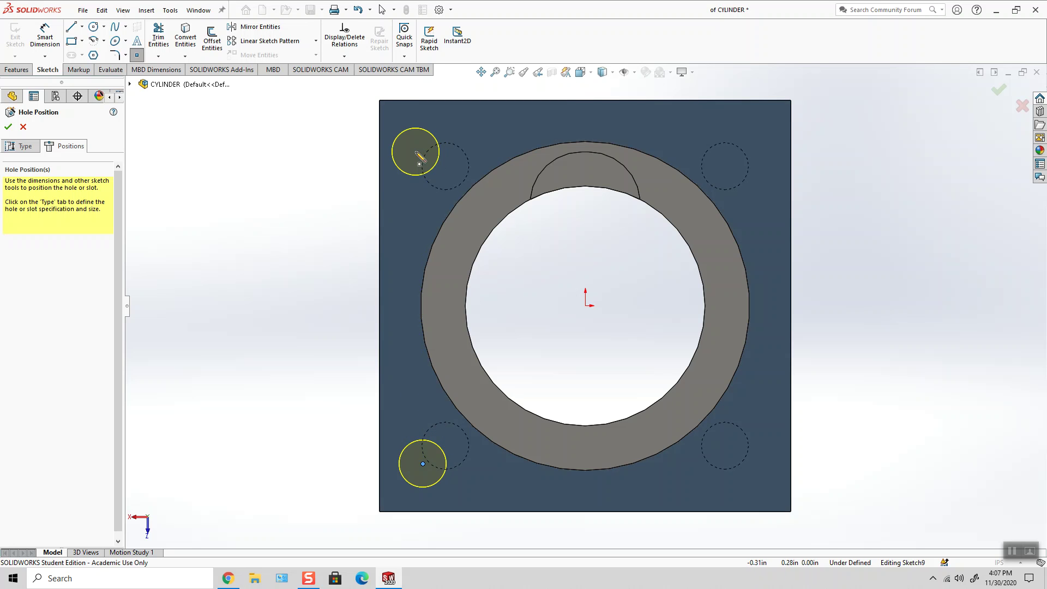
pyautogui.click(756, 210)
pyautogui.click(761, 409)
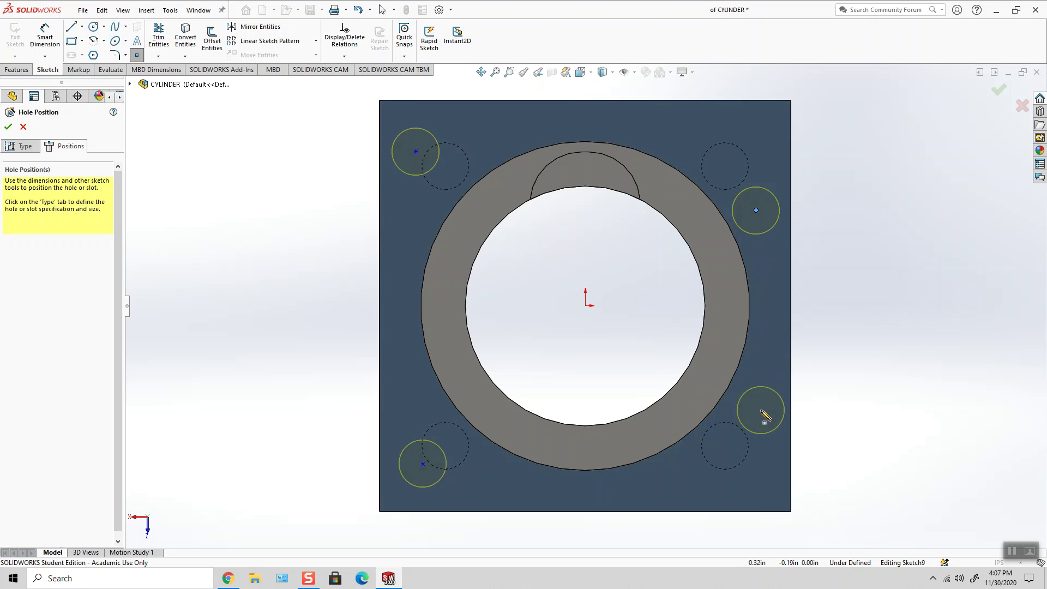
pyautogui.click(137, 56)
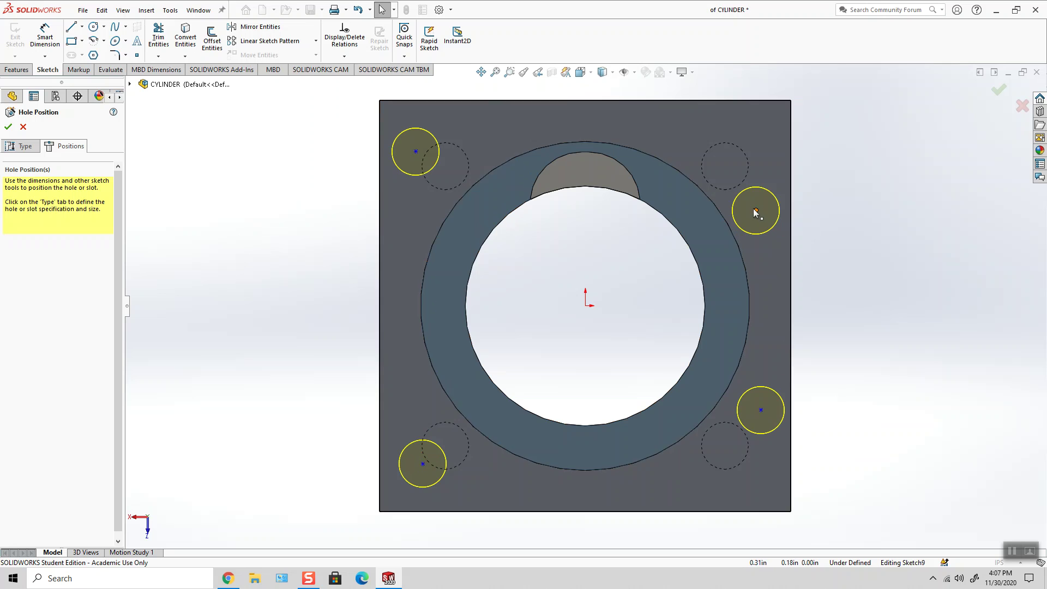
# Dimension the lower-left hole center .07 in from the flange's left edge
pyautogui.click(45, 38)
pyautogui.scroll(1, 244, 346)
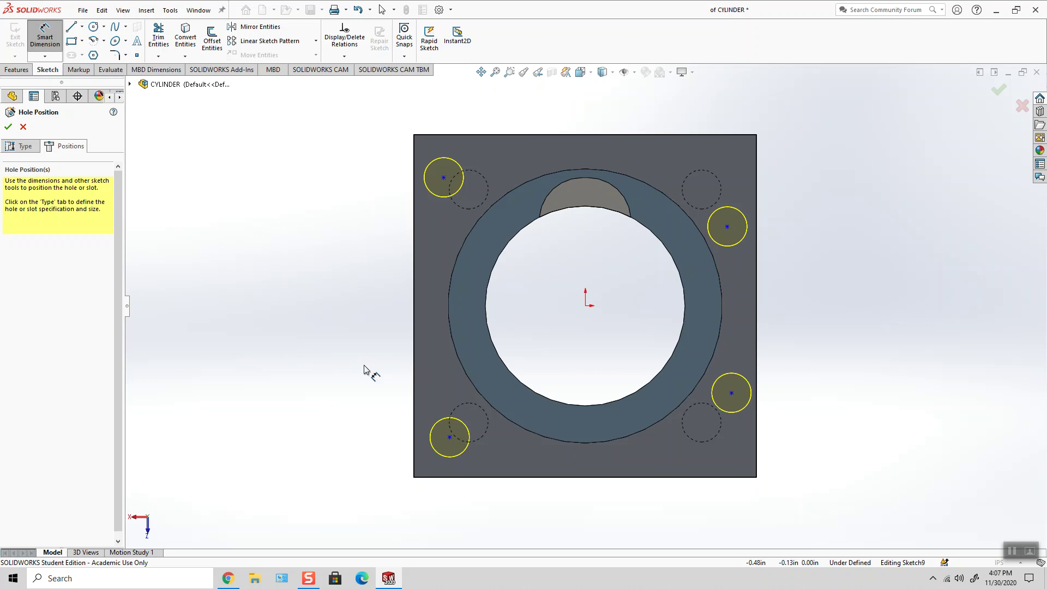
pyautogui.click(414, 469)
pyautogui.click(450, 436)
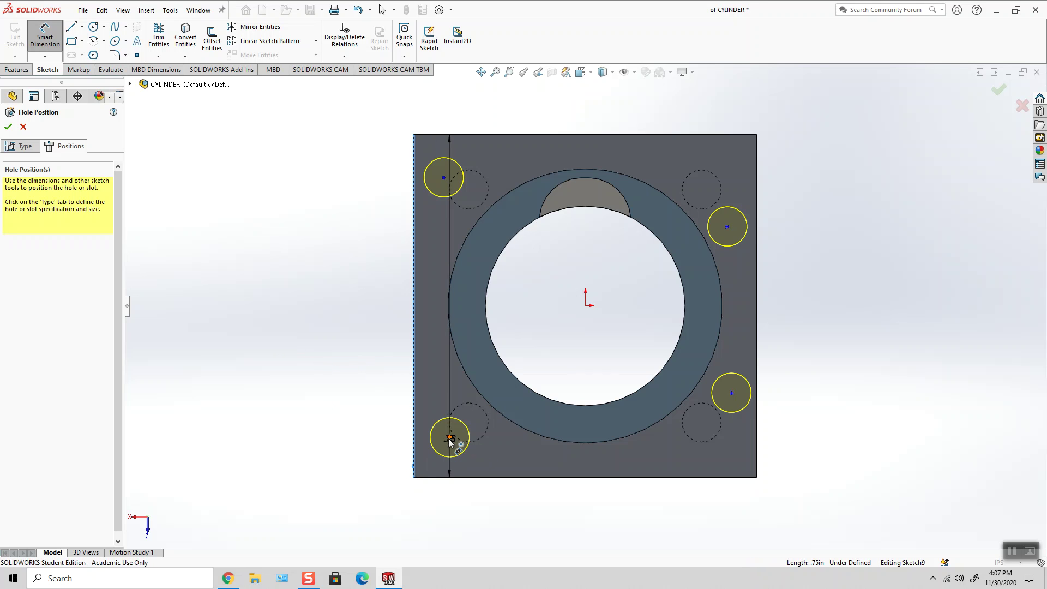
pyautogui.click(435, 516)
pyautogui.write('.07')
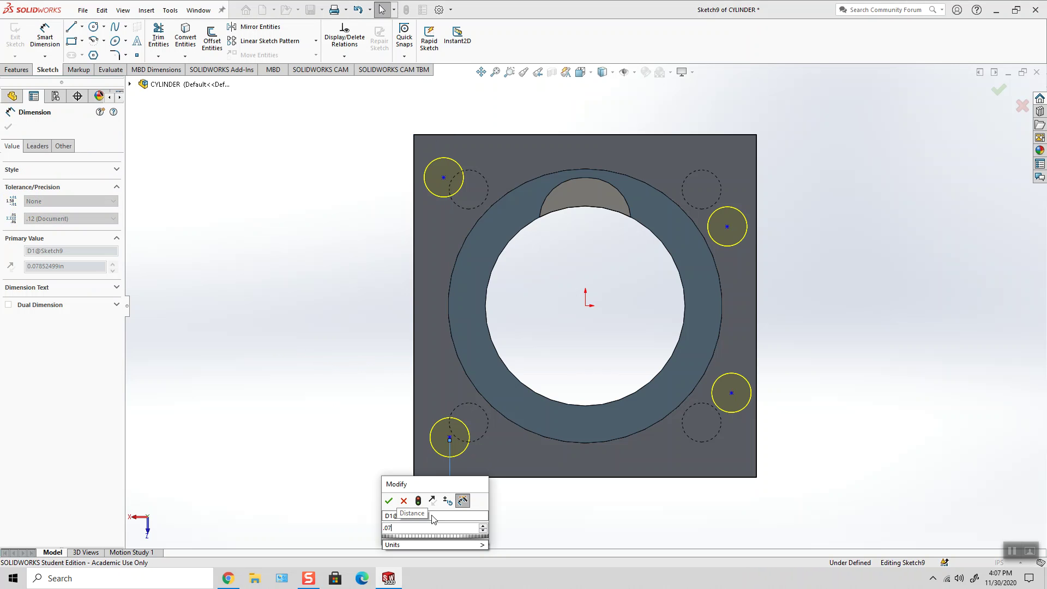
pyautogui.press('Return')
# Dimension the upper-left hole center .07 in from the flange's left edge
pyautogui.click(389, 225)
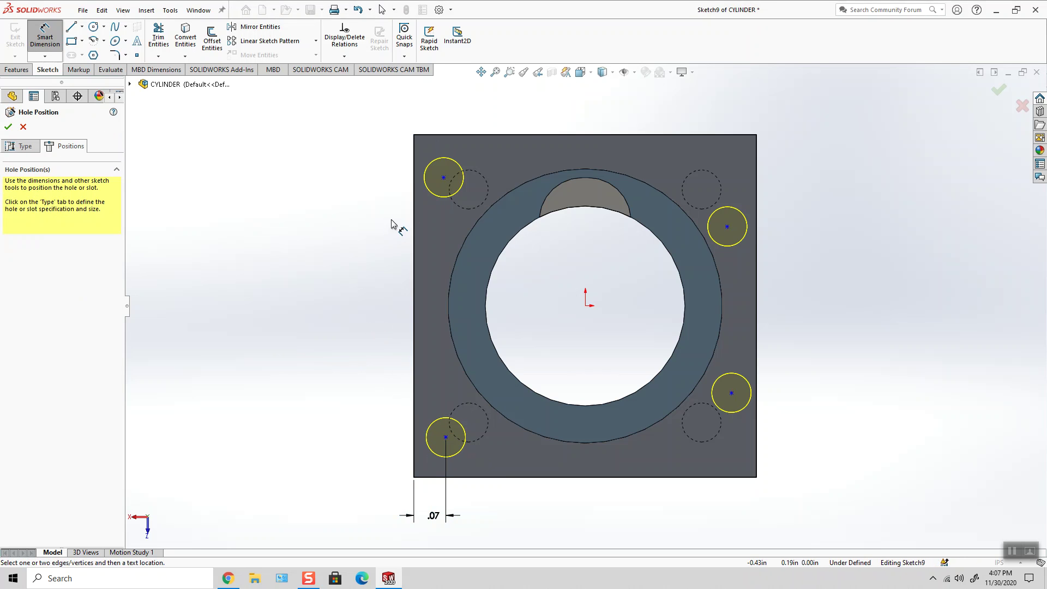
pyautogui.click(414, 213)
pyautogui.click(443, 177)
pyautogui.click(429, 116)
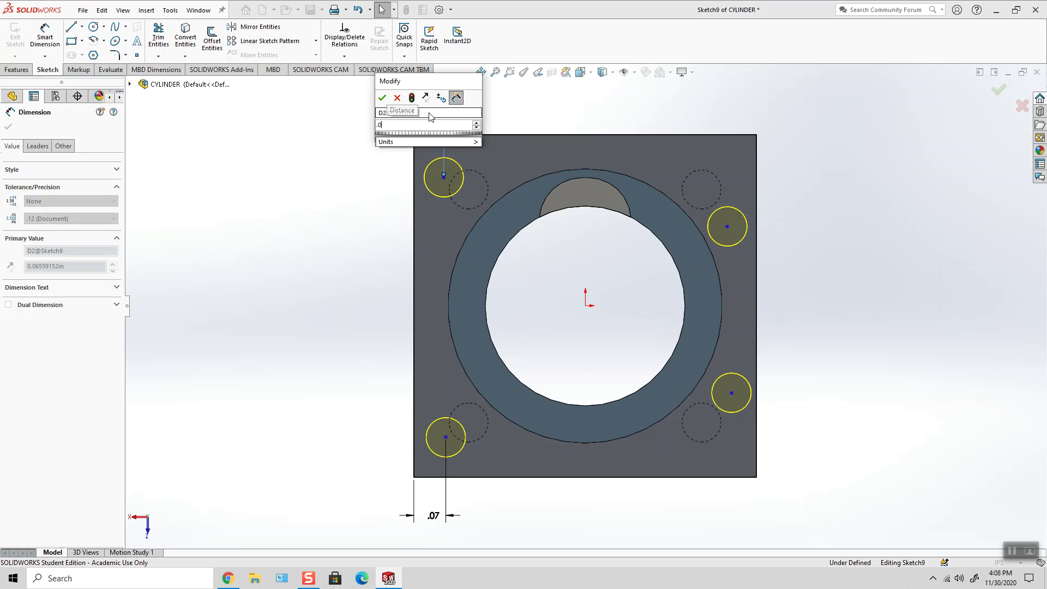
pyautogui.press('Escape')
pyautogui.press('Return')
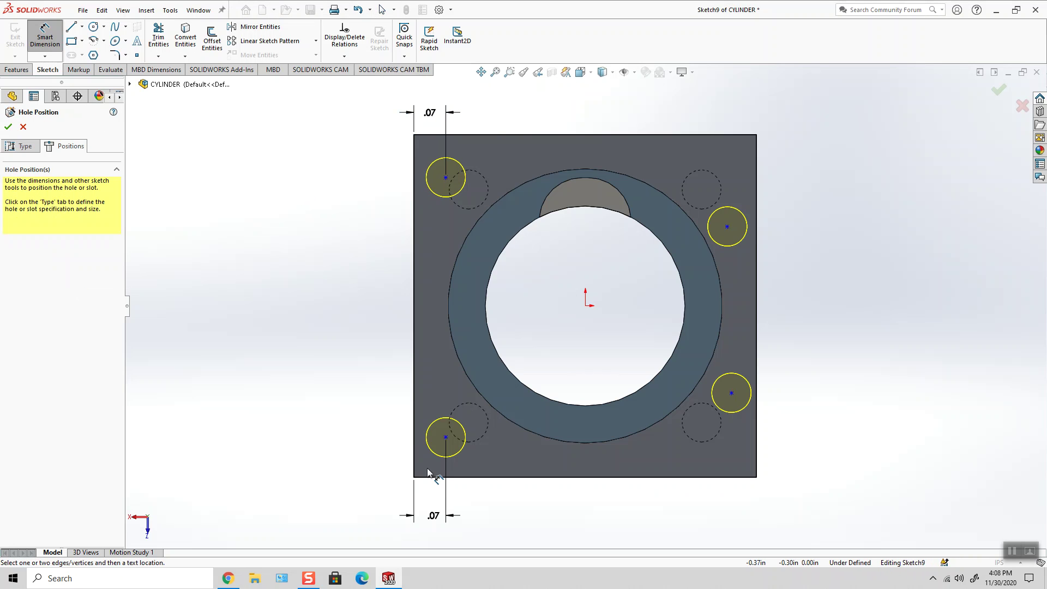
# Dimension the upper-left hole center .65 in above the flange's bottom edge in the sketch
pyautogui.click(459, 478)
pyautogui.click(446, 177)
pyautogui.click(284, 281)
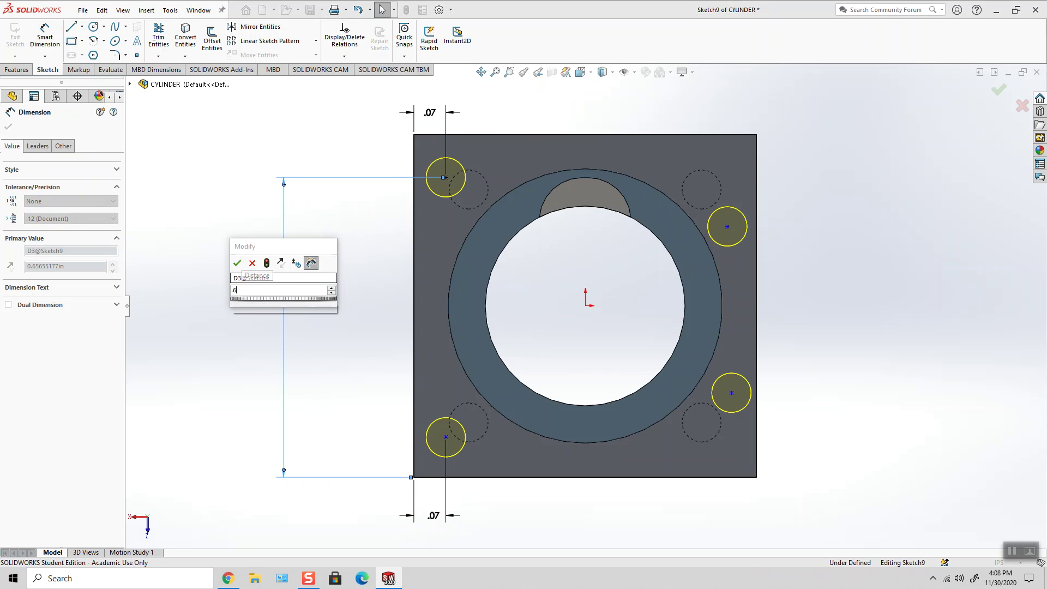
pyautogui.press('Escape')
pyautogui.press('Return')
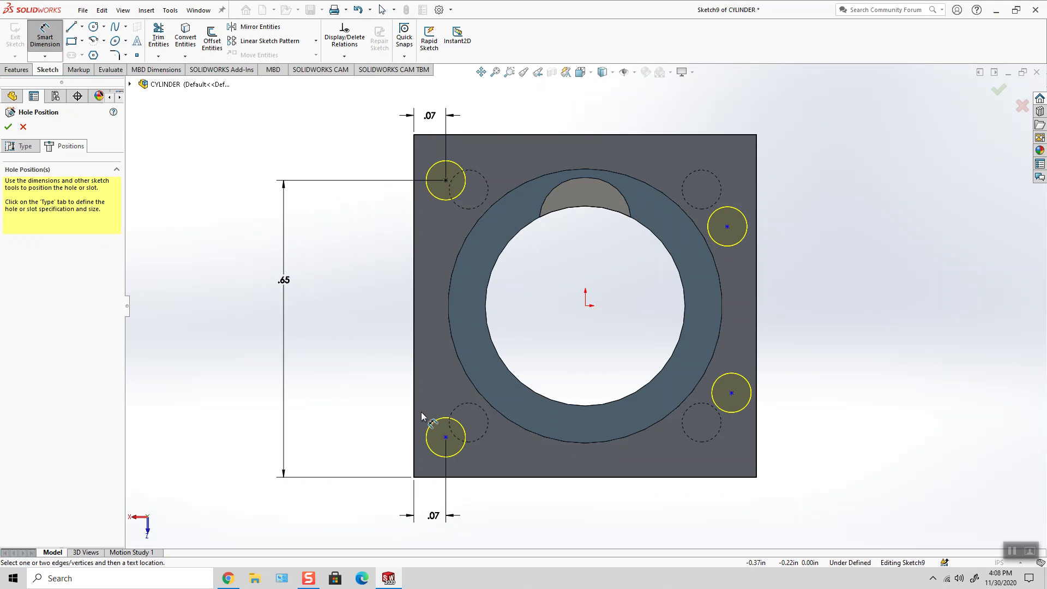
# Dimension the lower-left hole center .1 in above the flange's bottom edge in the sketch
pyautogui.click(439, 477)
pyautogui.click(445, 437)
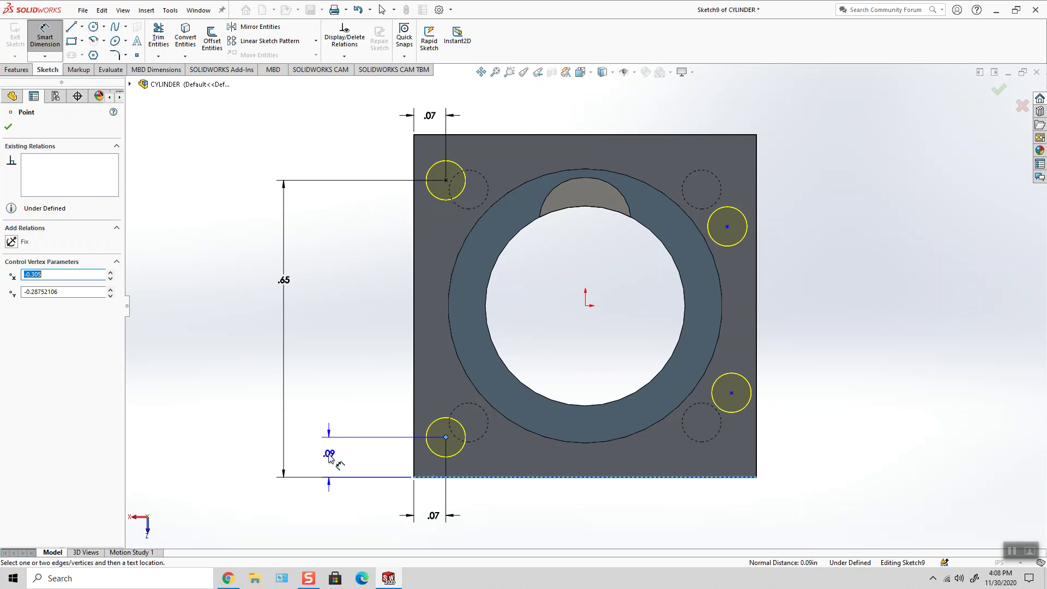
pyautogui.click(327, 457)
pyautogui.write('.1')
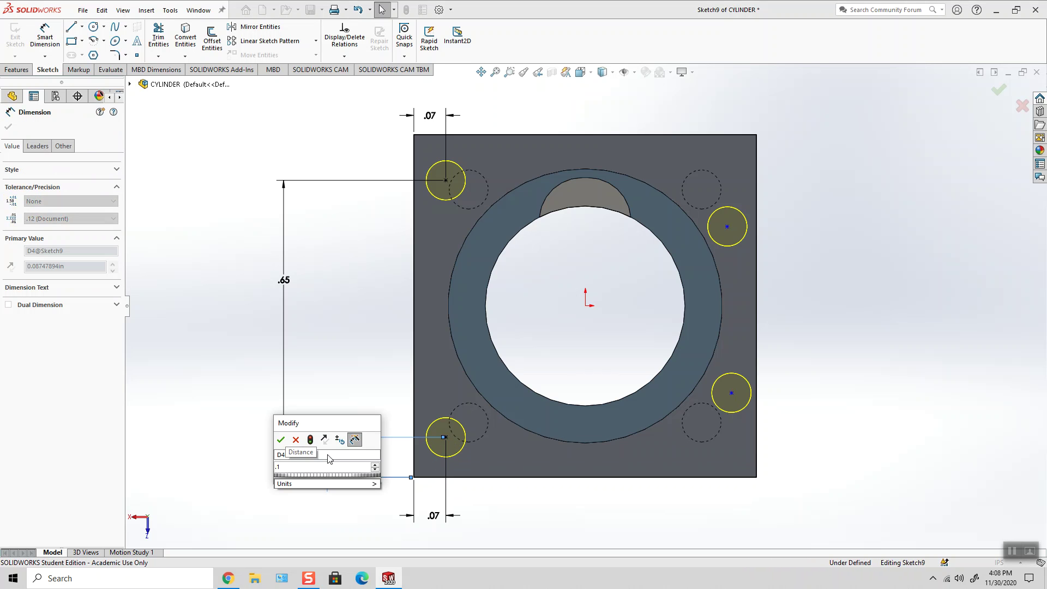
pyautogui.press('Return')
pyautogui.press('Return')
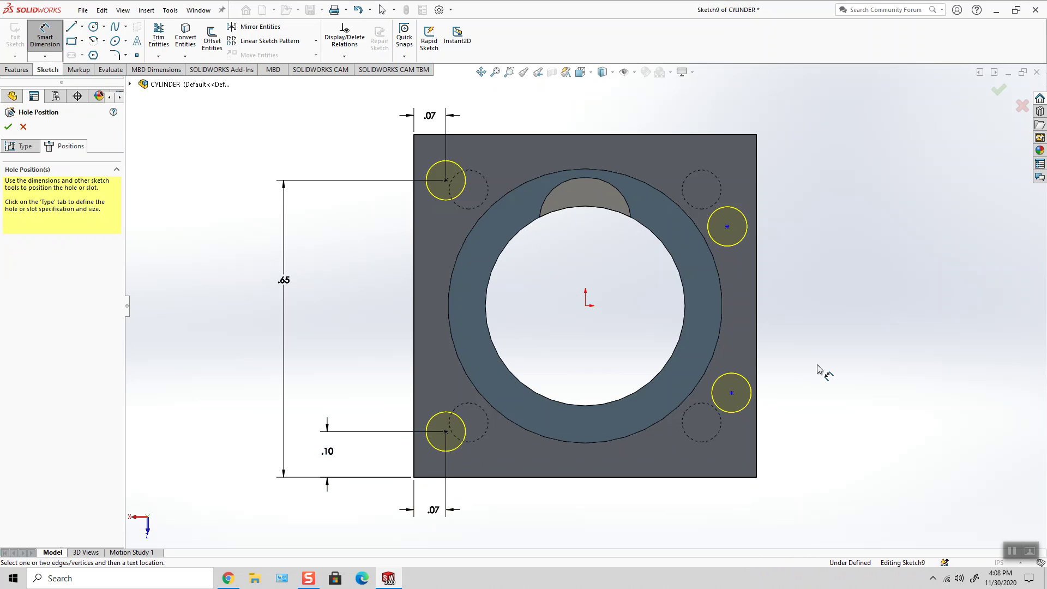
# Dimension the lower-right hole center .147 in above the flange's bottom edge in the sketch
pyautogui.click(729, 477)
pyautogui.click(731, 393)
pyautogui.click(816, 434)
pyautogui.write('.147')
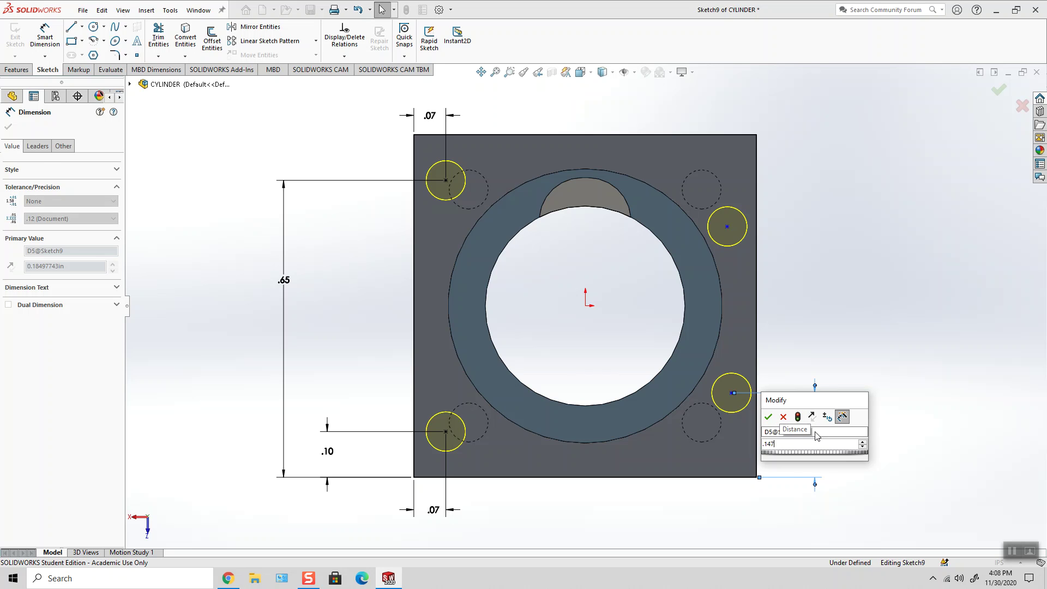
pyautogui.press('Return')
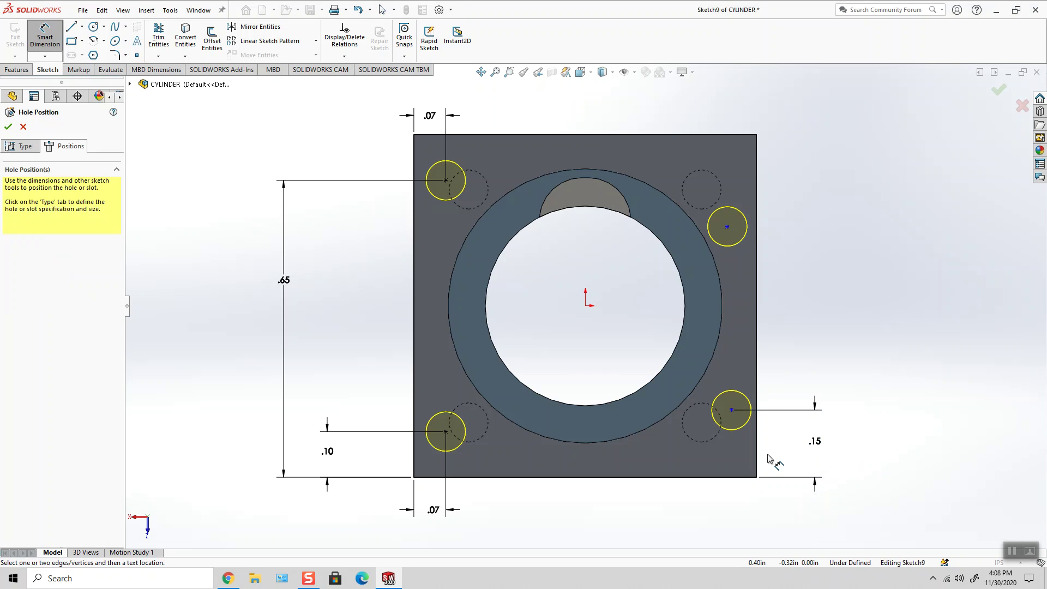
# Dimension the lower-right hole center .065 in from the flange's right edge
pyautogui.click(756, 458)
pyautogui.click(732, 409)
pyautogui.click(746, 497)
pyautogui.write('.065')
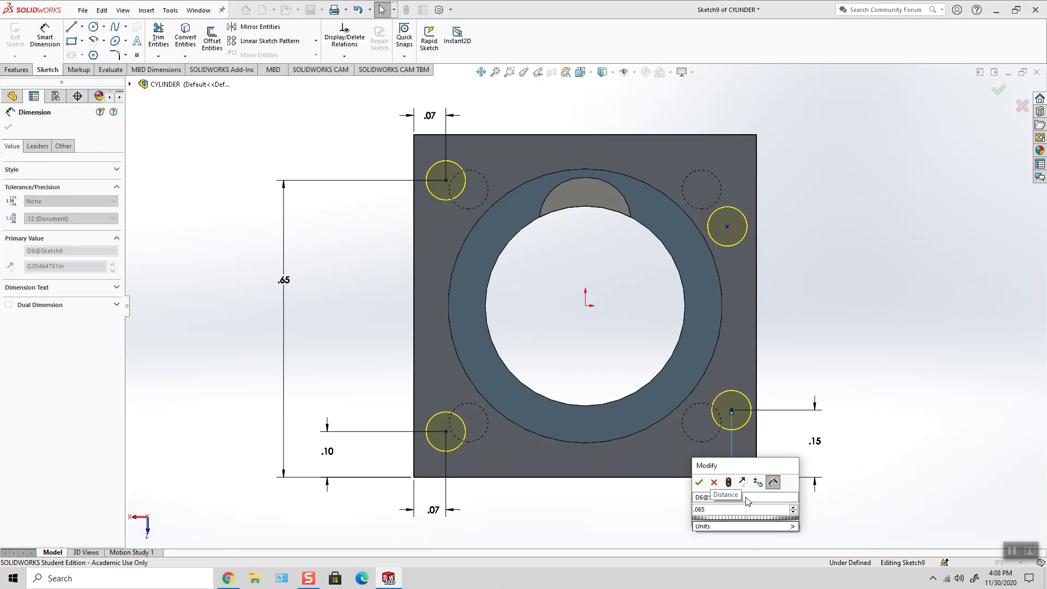
pyautogui.press('Return')
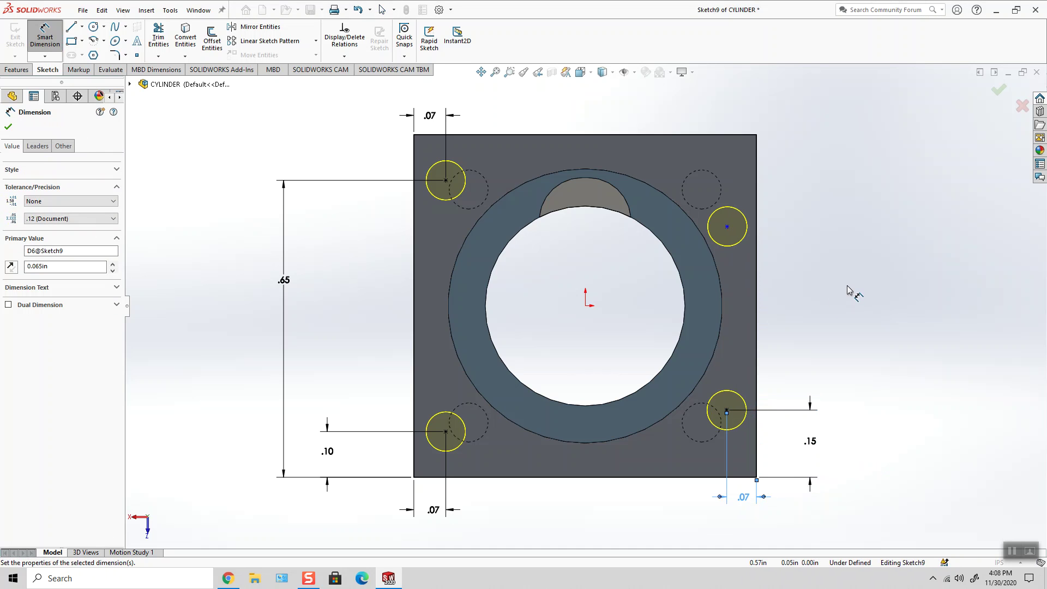
pyautogui.click(848, 290)
# Set the vertical distance between the two right-hand hole centers to .46 in
pyautogui.click(727, 410)
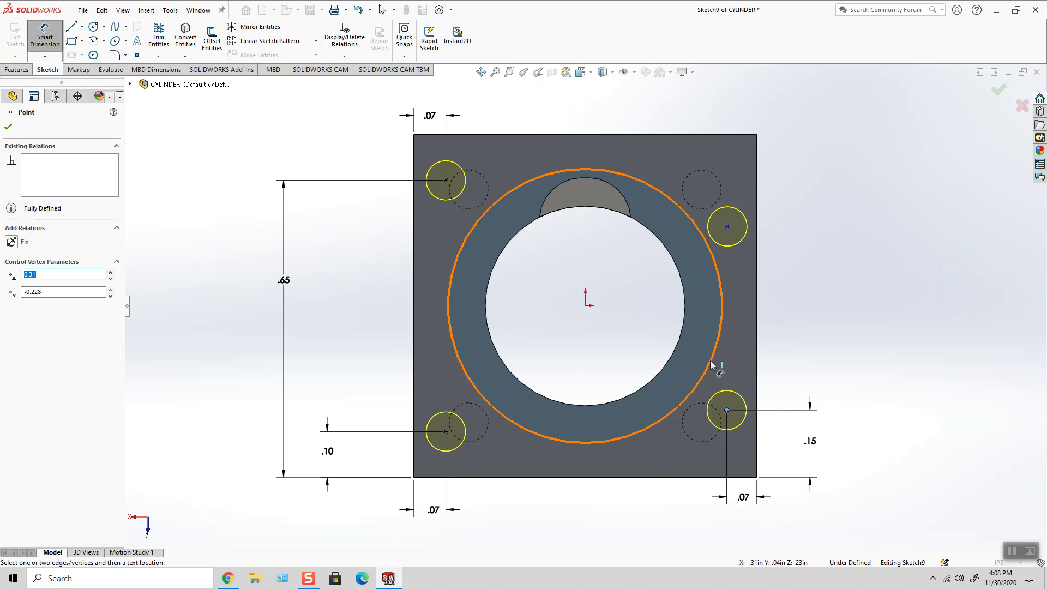
pyautogui.click(728, 227)
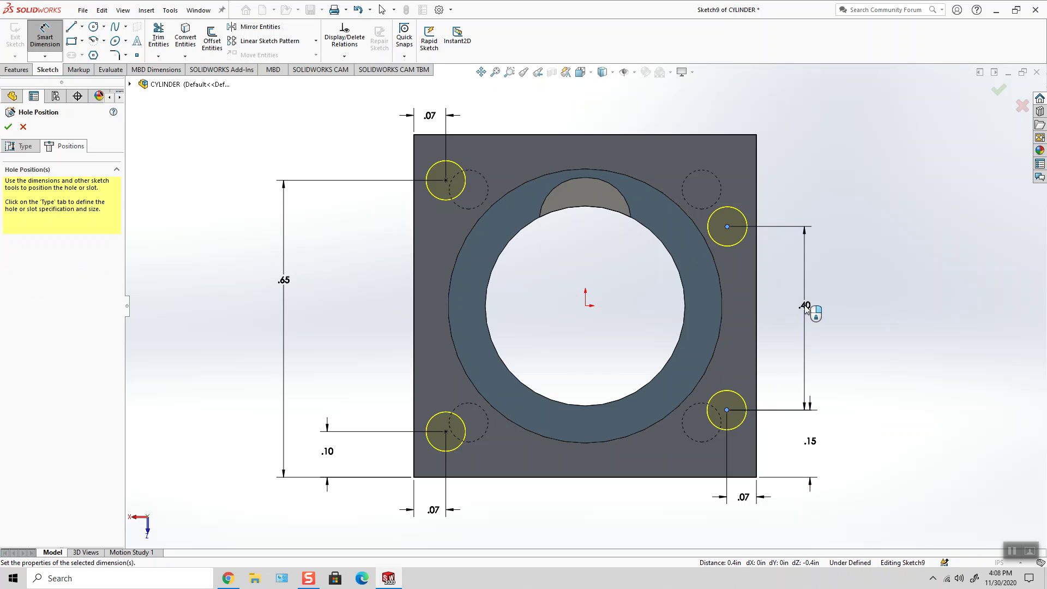
pyautogui.click(806, 311)
pyautogui.write('.46')
pyautogui.press('Return')
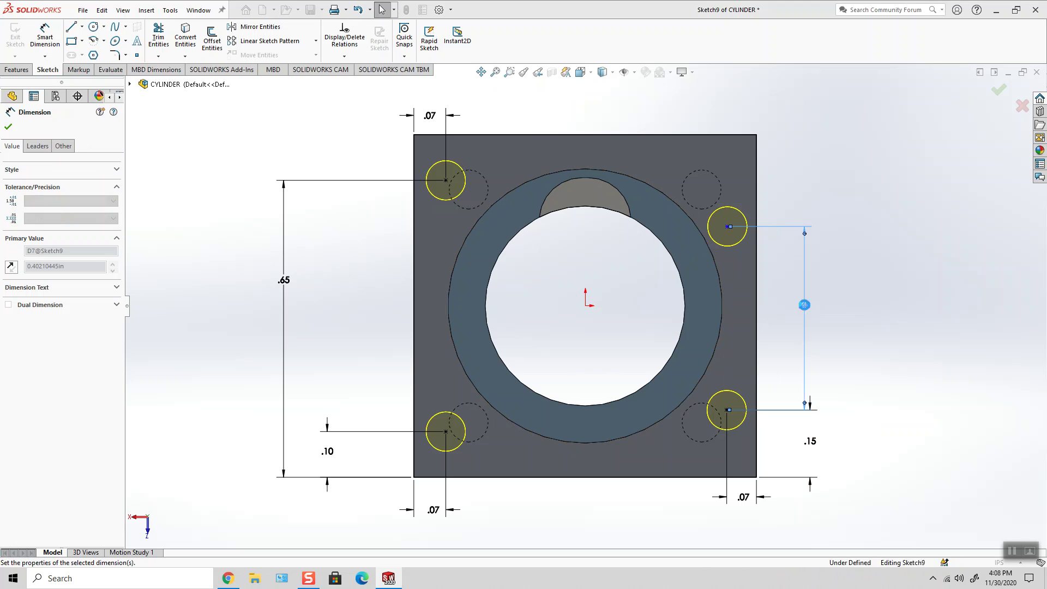
# Dimension the upper-right hole center .065 in from the flange's right edge and end dimensioning
pyautogui.click(757, 240)
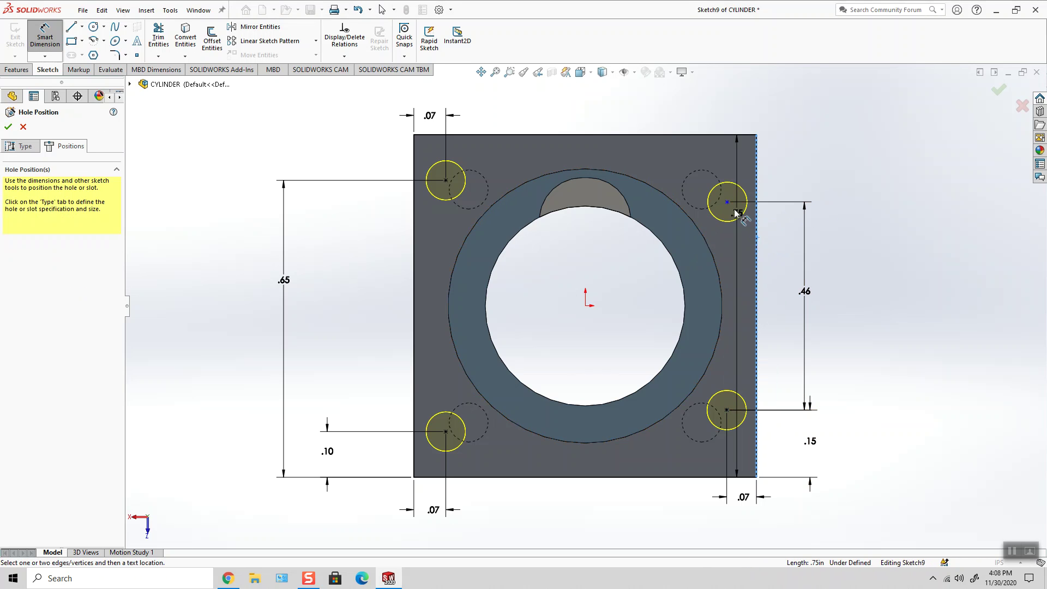
pyautogui.click(727, 201)
pyautogui.click(785, 109)
pyautogui.write('.065')
pyautogui.press('Return')
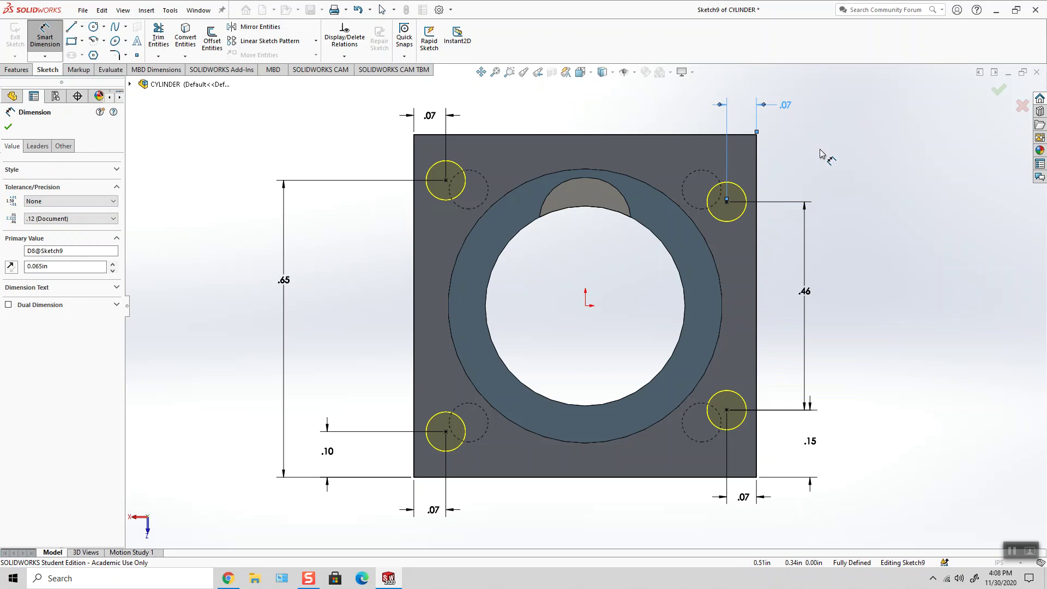
pyautogui.press('Escape')
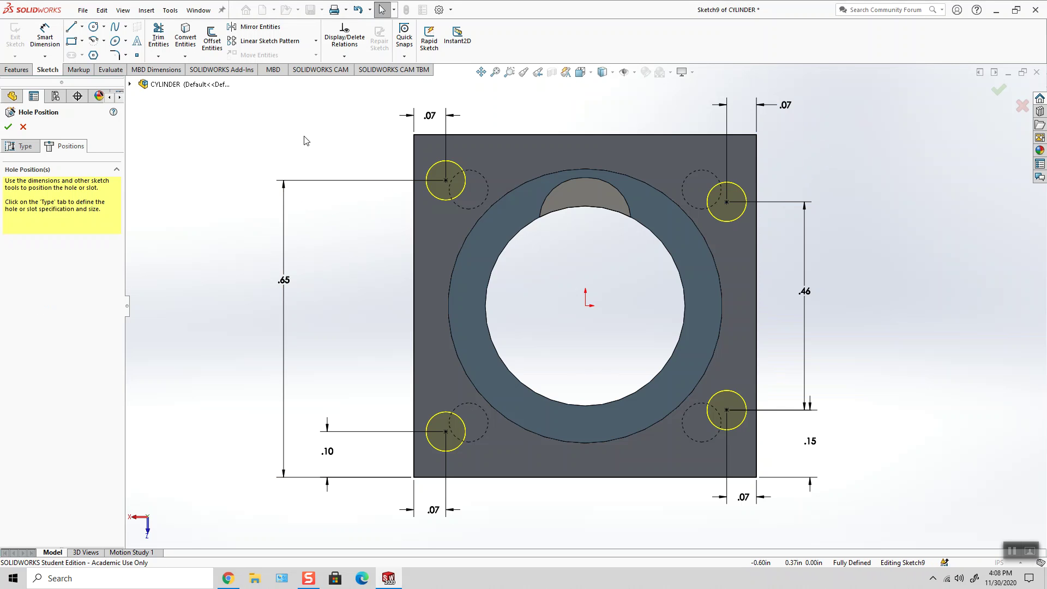
# Finish the four #44 holes in the lower flange and save the part in isometric view
pyautogui.moveTo(650, 292); pyautogui.dragTo(463, 349, button='middle')
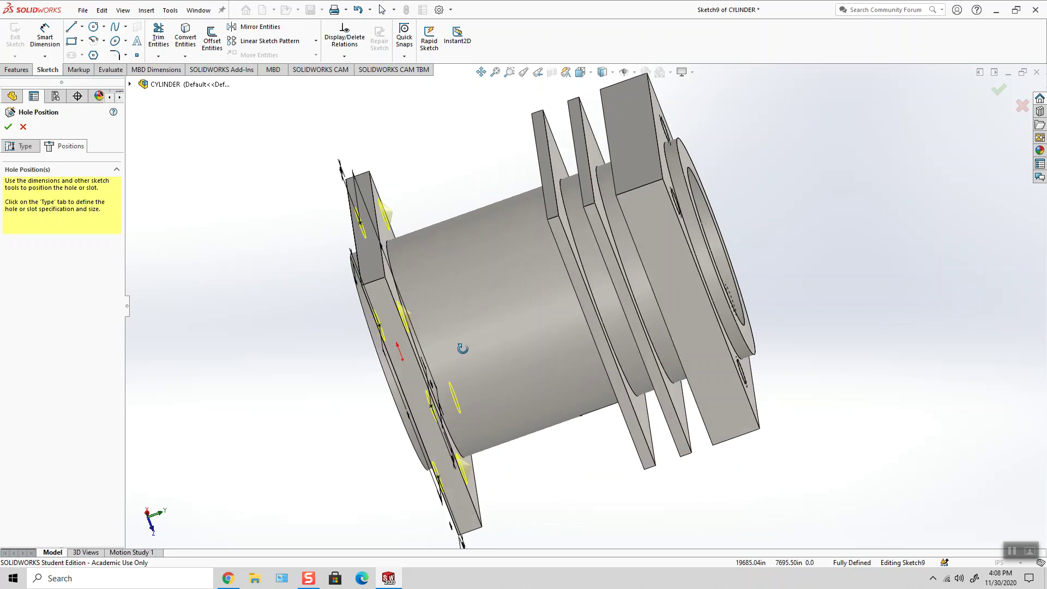
pyautogui.click(996, 92)
pyautogui.click(580, 73)
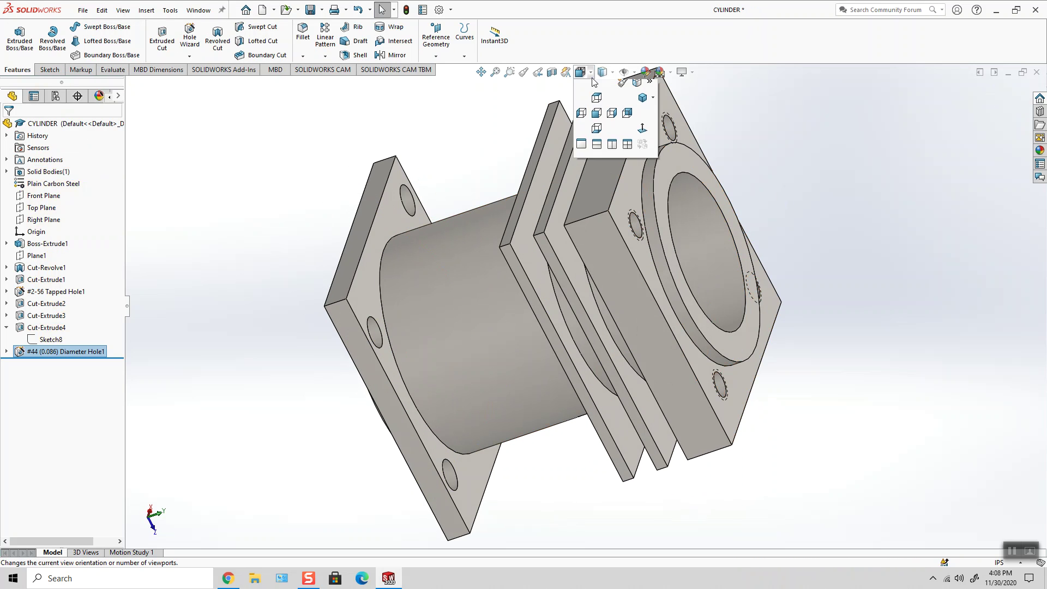
pyautogui.click(646, 105)
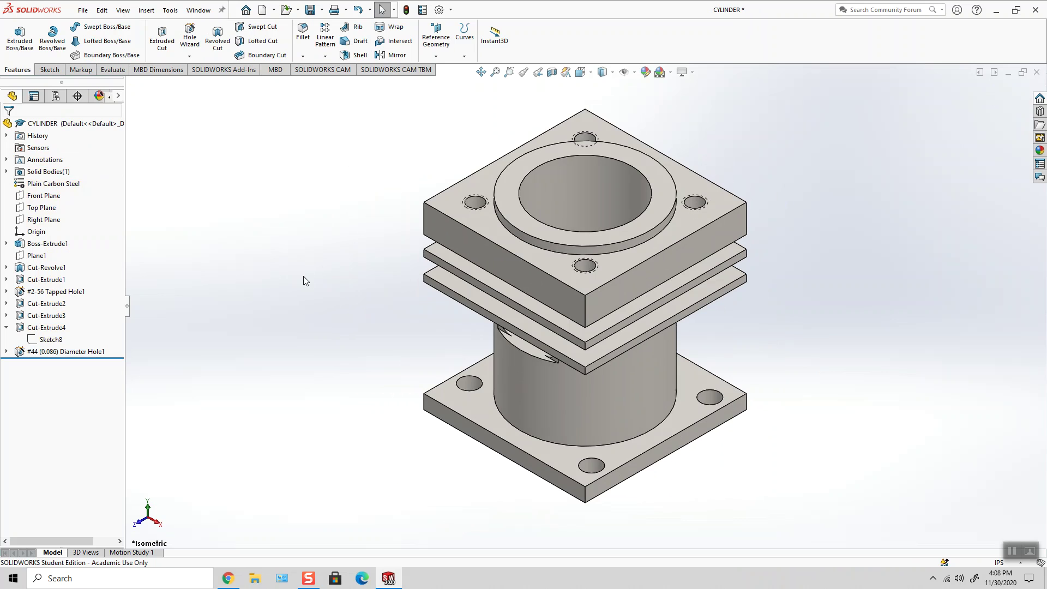
pyautogui.click(83, 10)
pyautogui.click(99, 131)
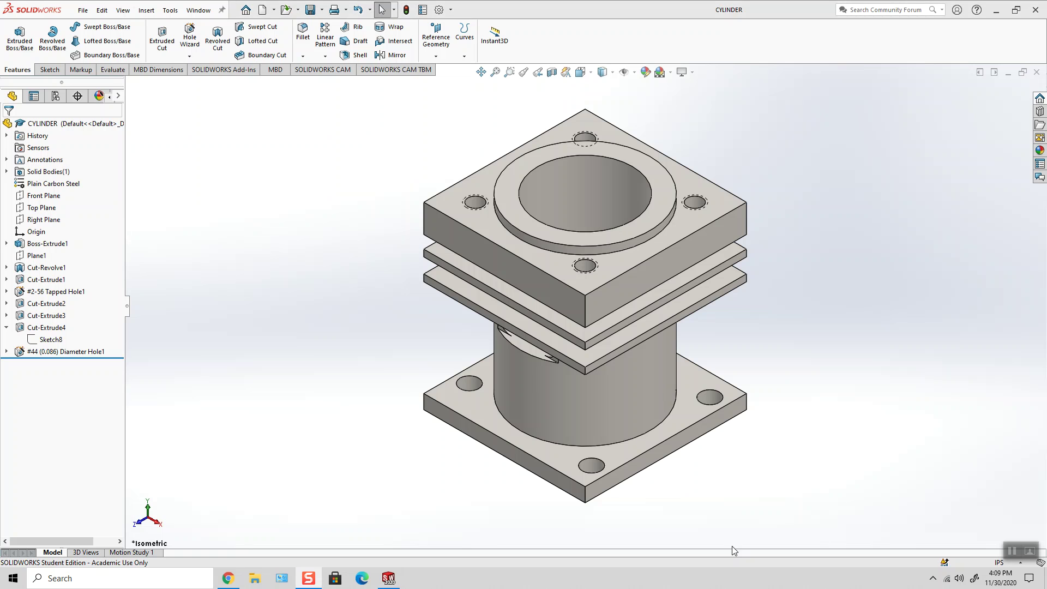